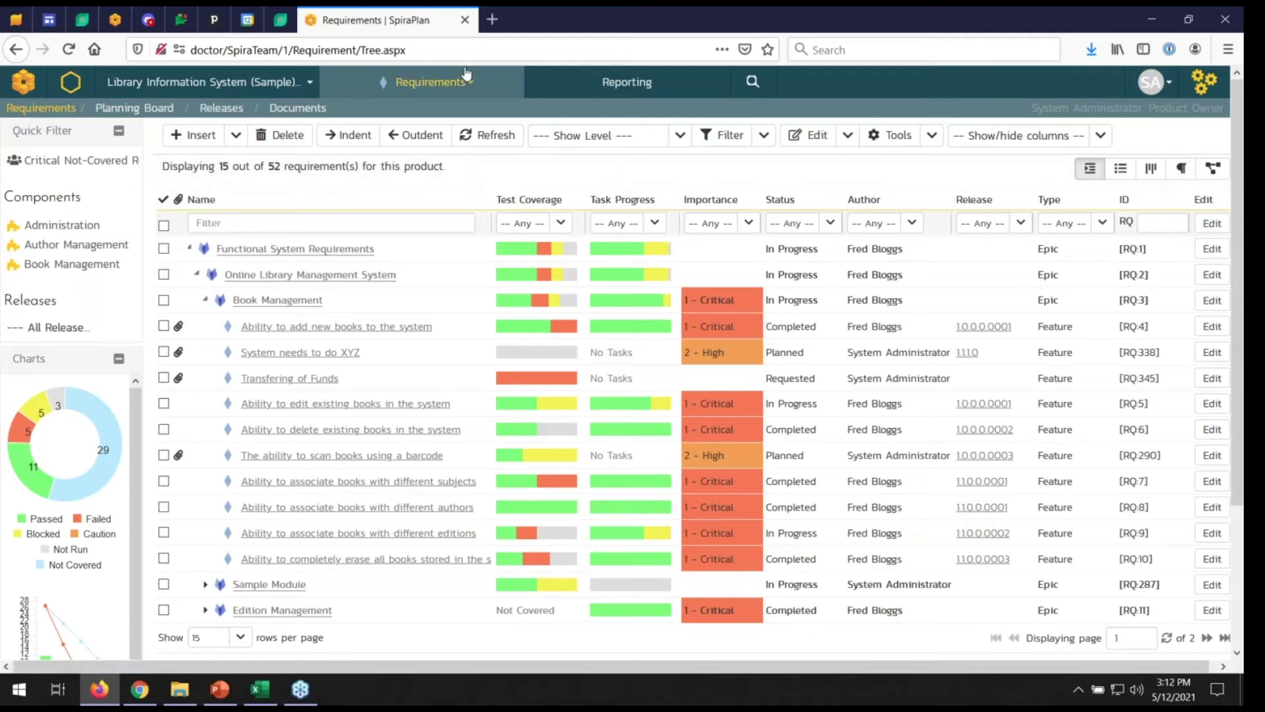
click(455, 90)
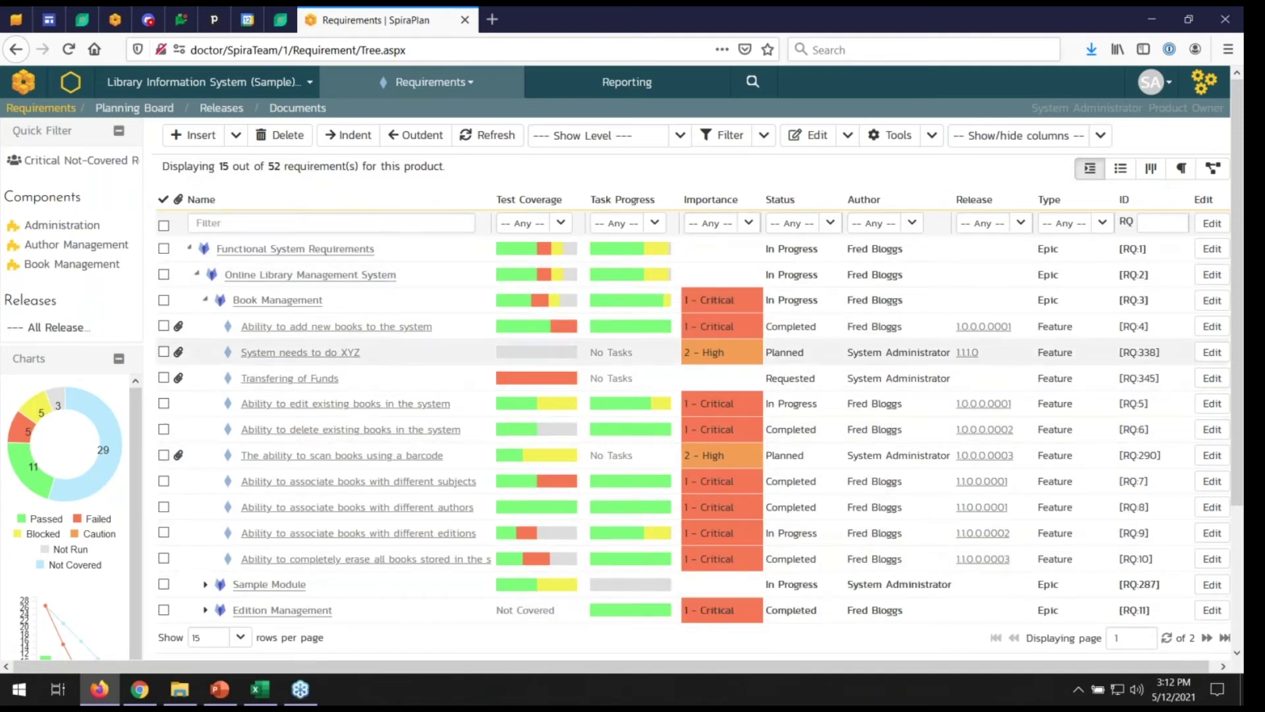
click(1100, 135)
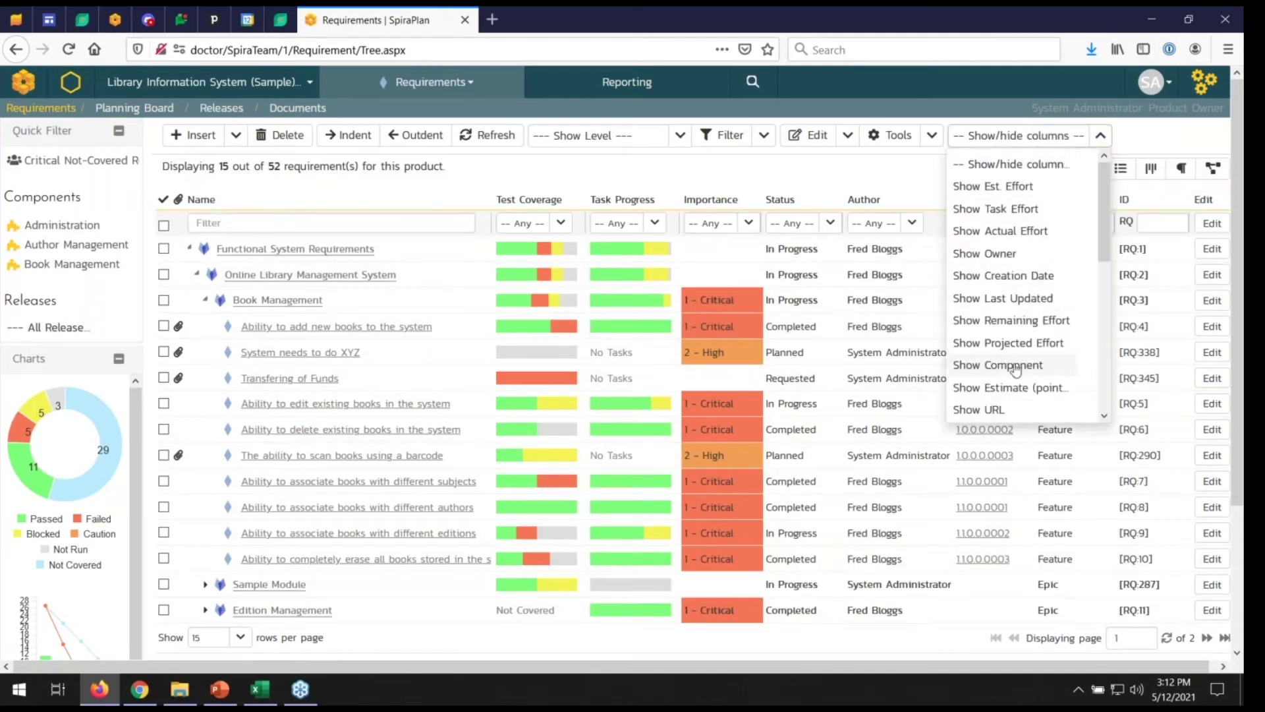
click(885, 171)
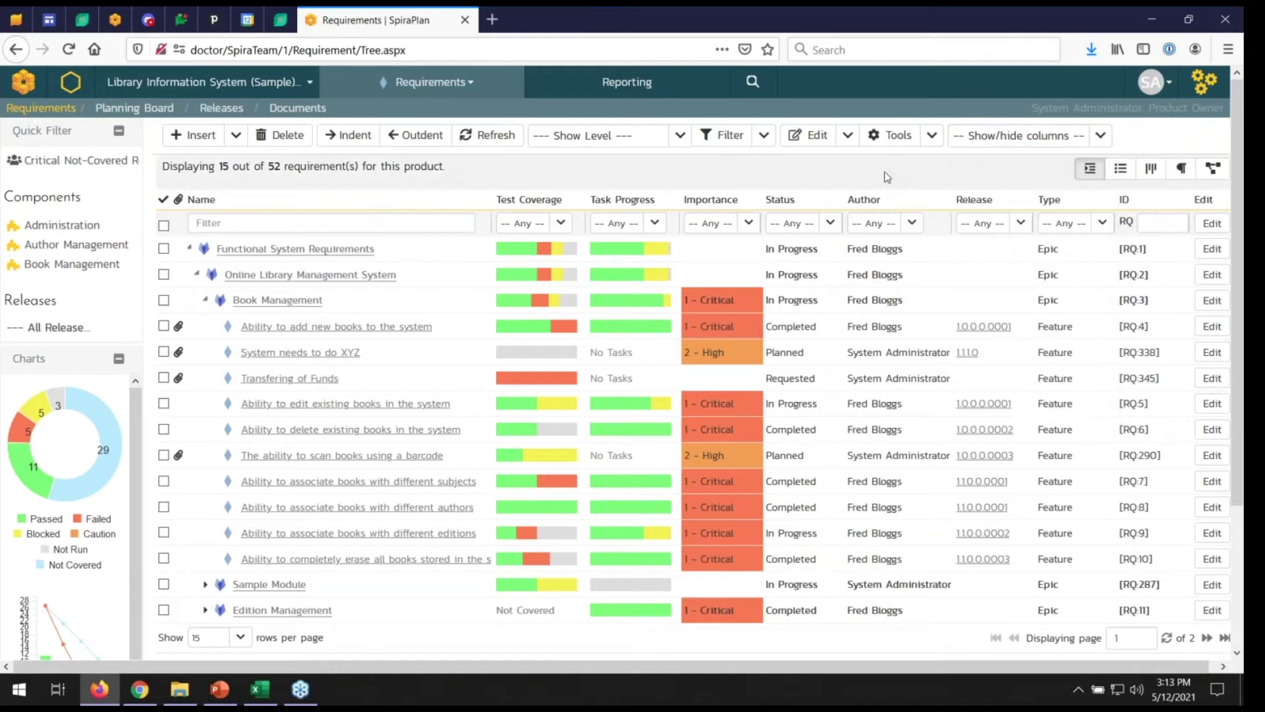
Open the requirements for editing and deleting existing books for inline editing in the list, and close the inline editing again.
double_click(476, 412)
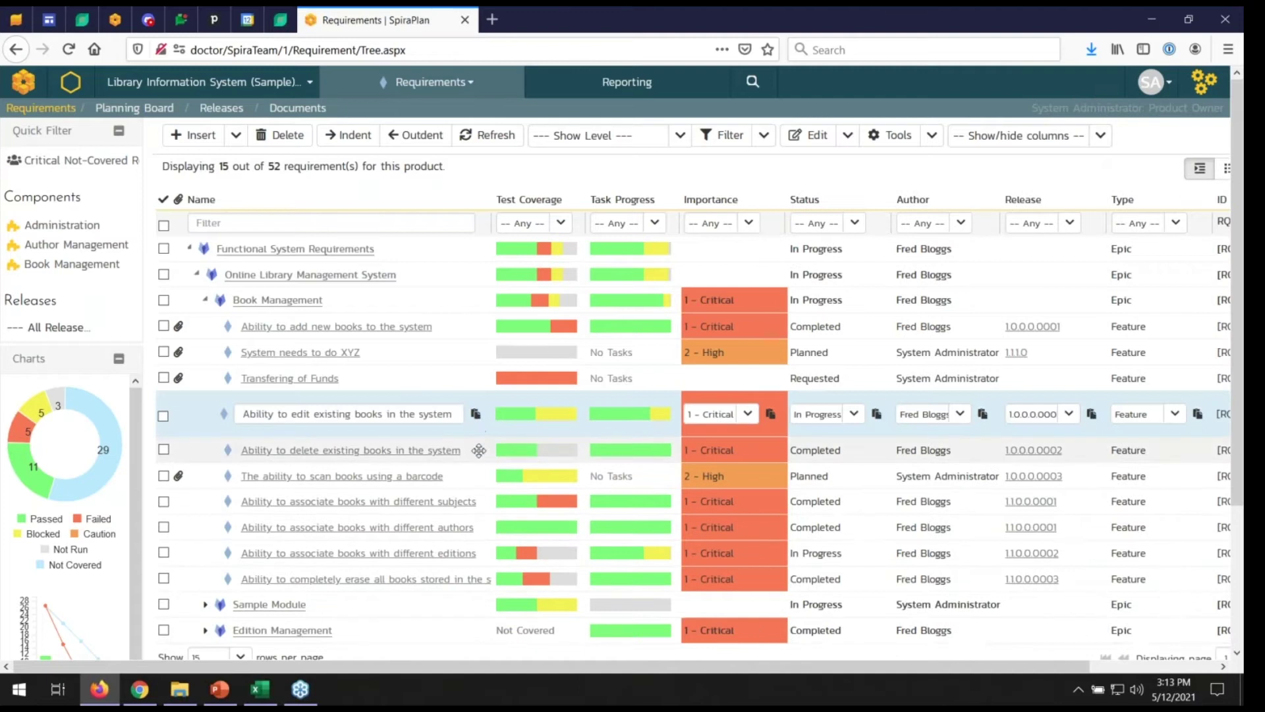
double_click(478, 452)
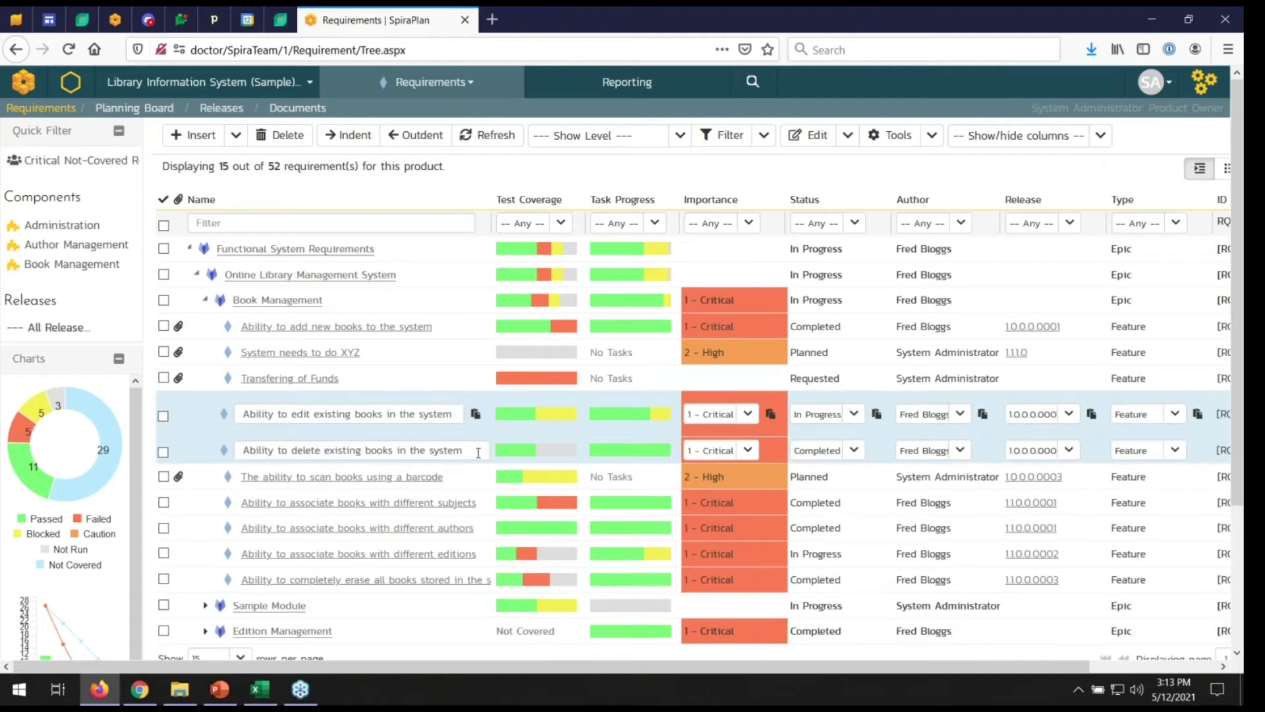
click(262, 414)
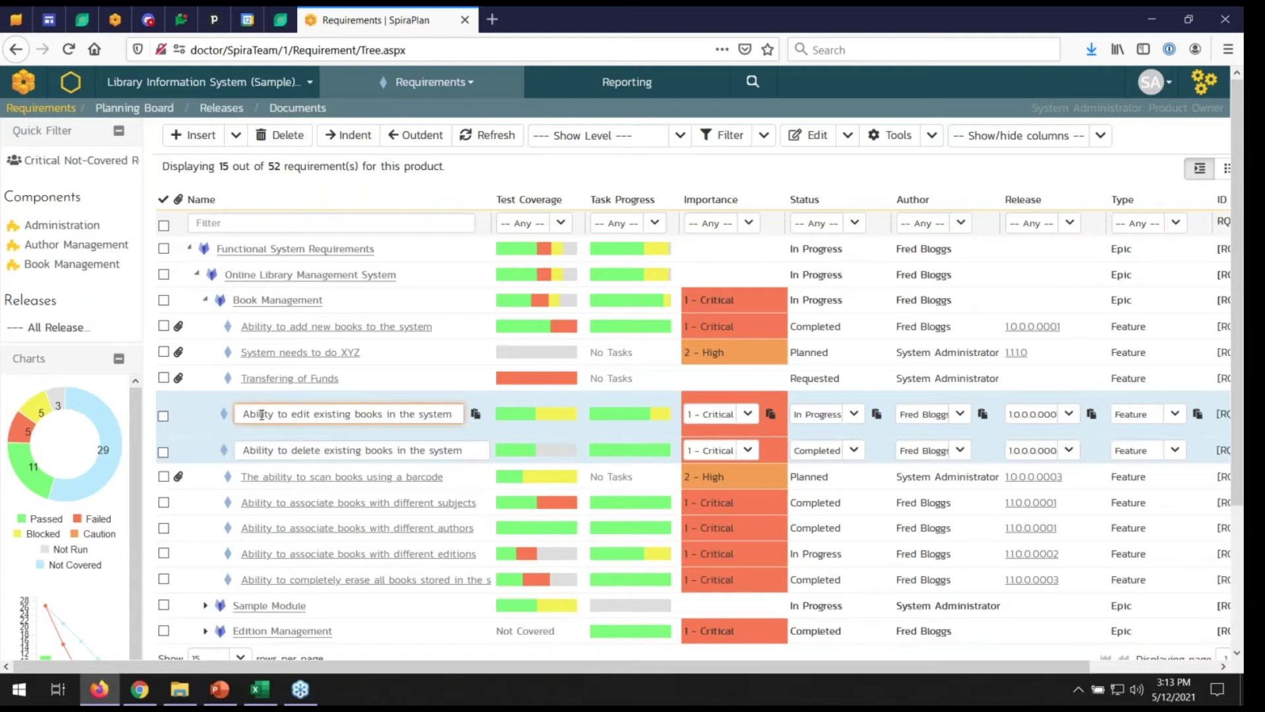
key(Return)
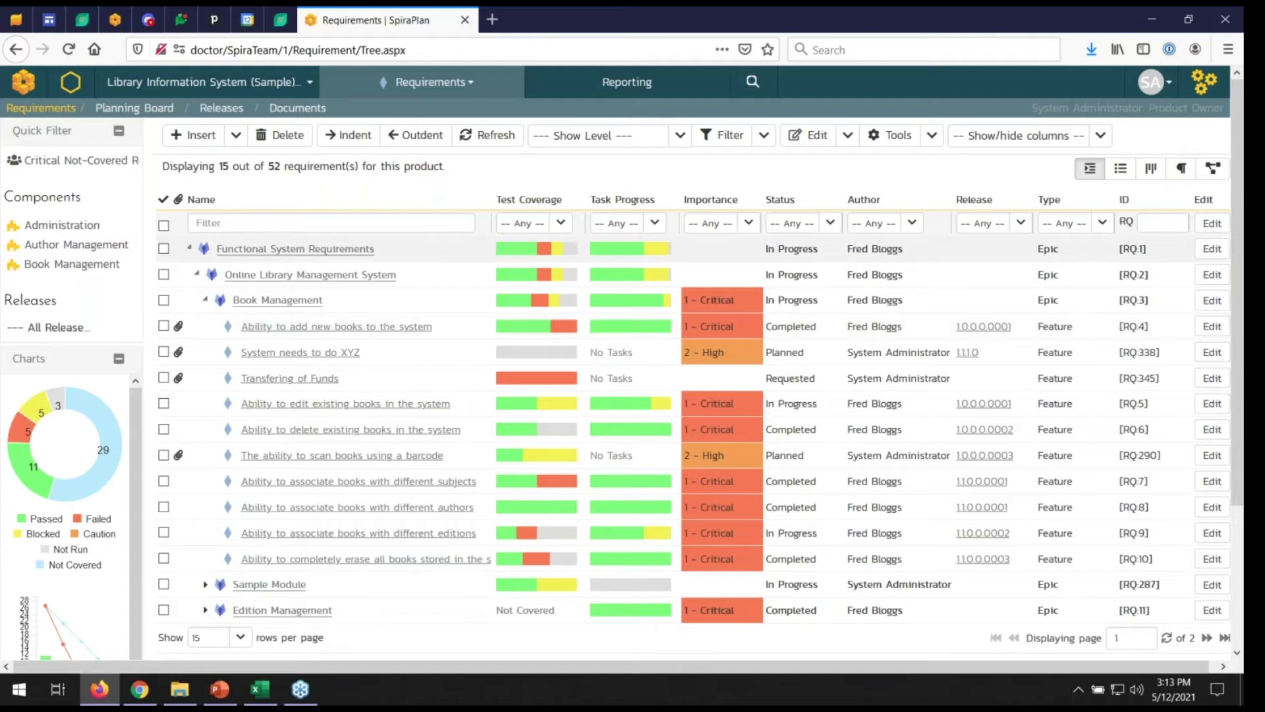
Switch the requirements to the document view and browse the sections under Functional System Requirements, such as Sample Module and Author Management.
click(1185, 171)
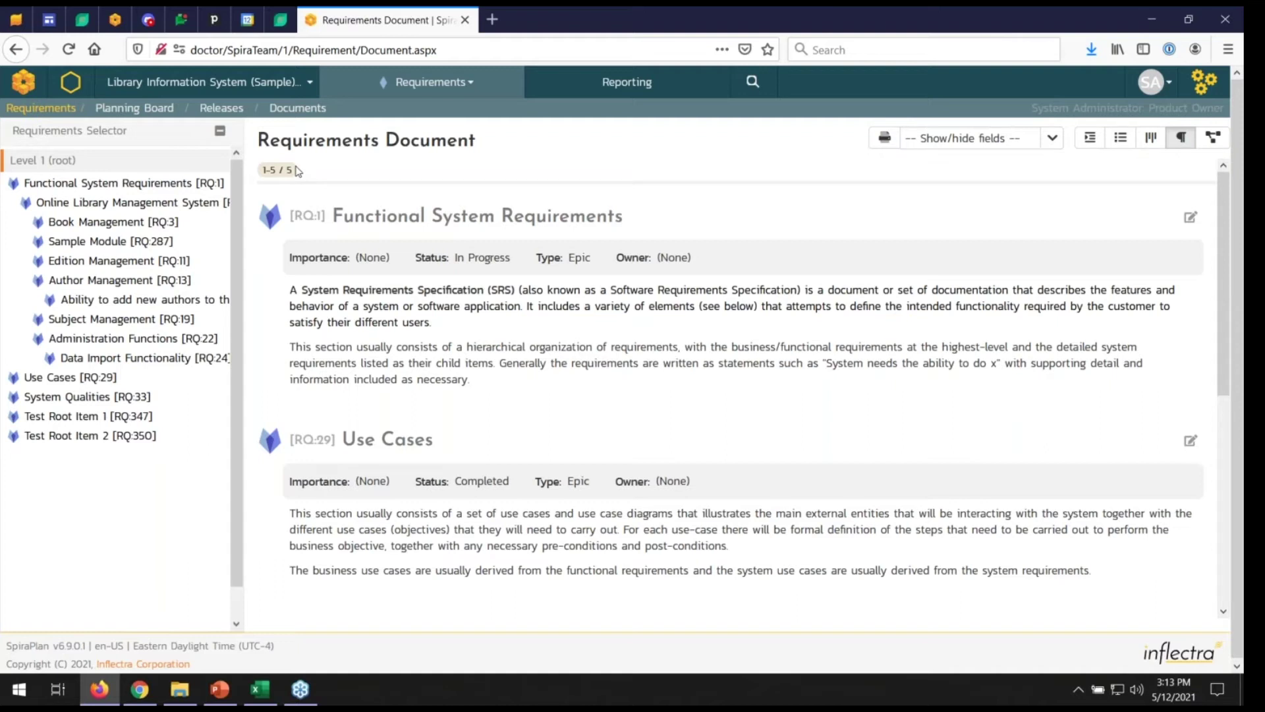
click(119, 185)
click(128, 204)
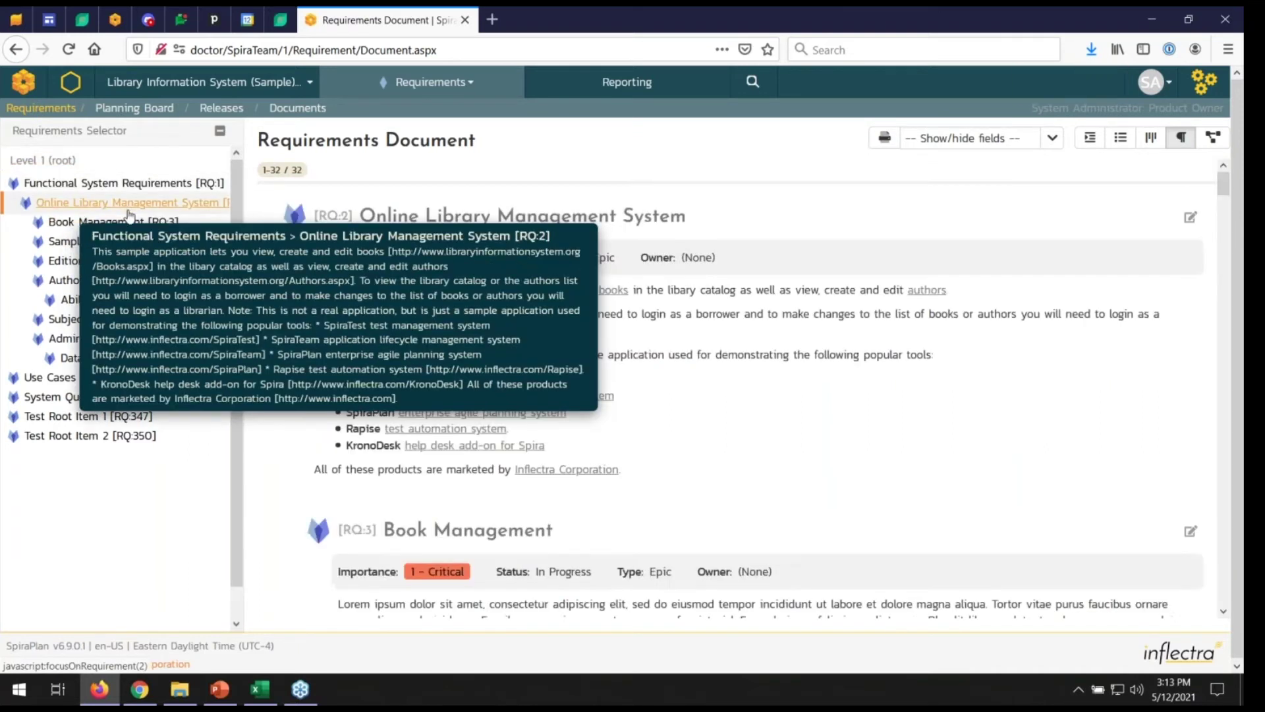
click(123, 244)
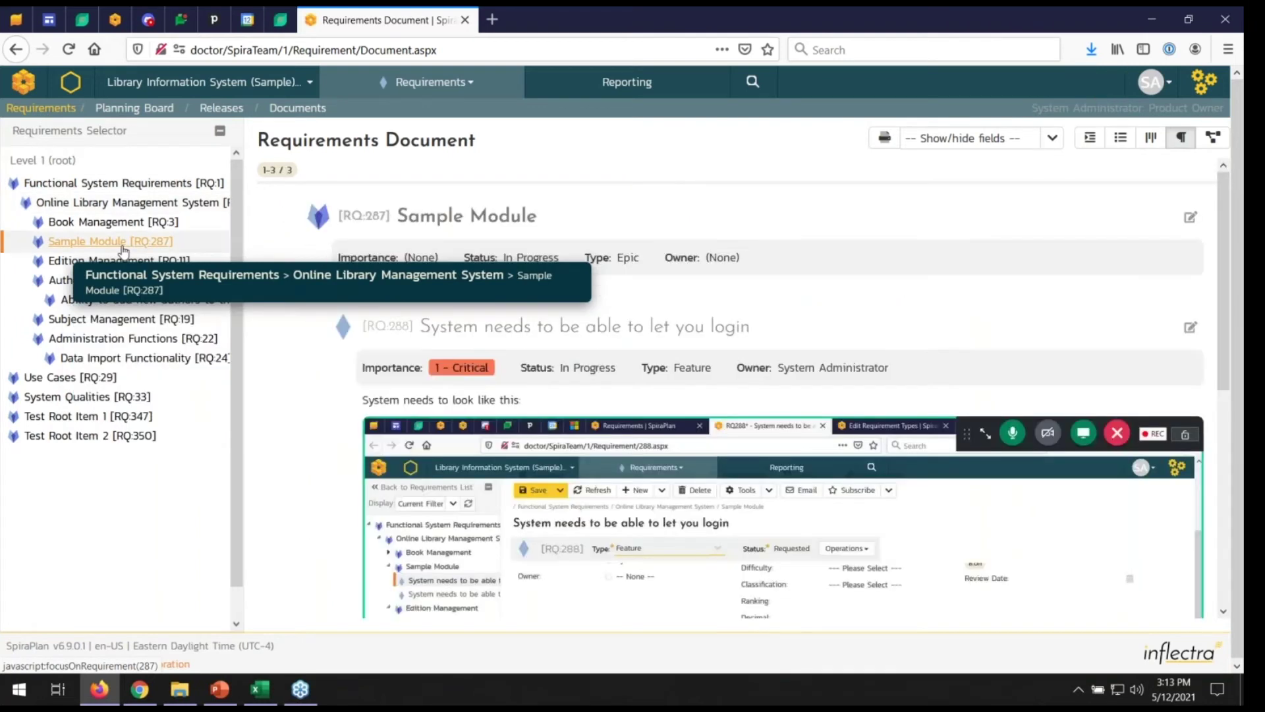
click(89, 262)
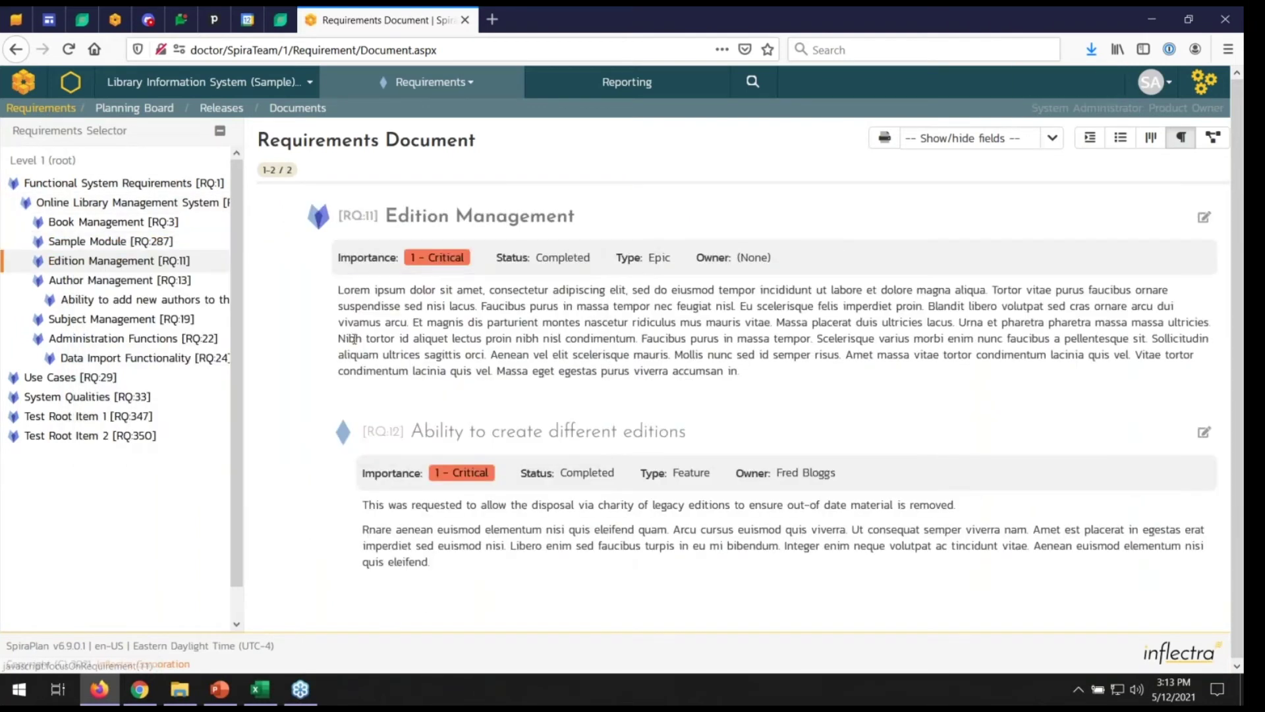
click(165, 319)
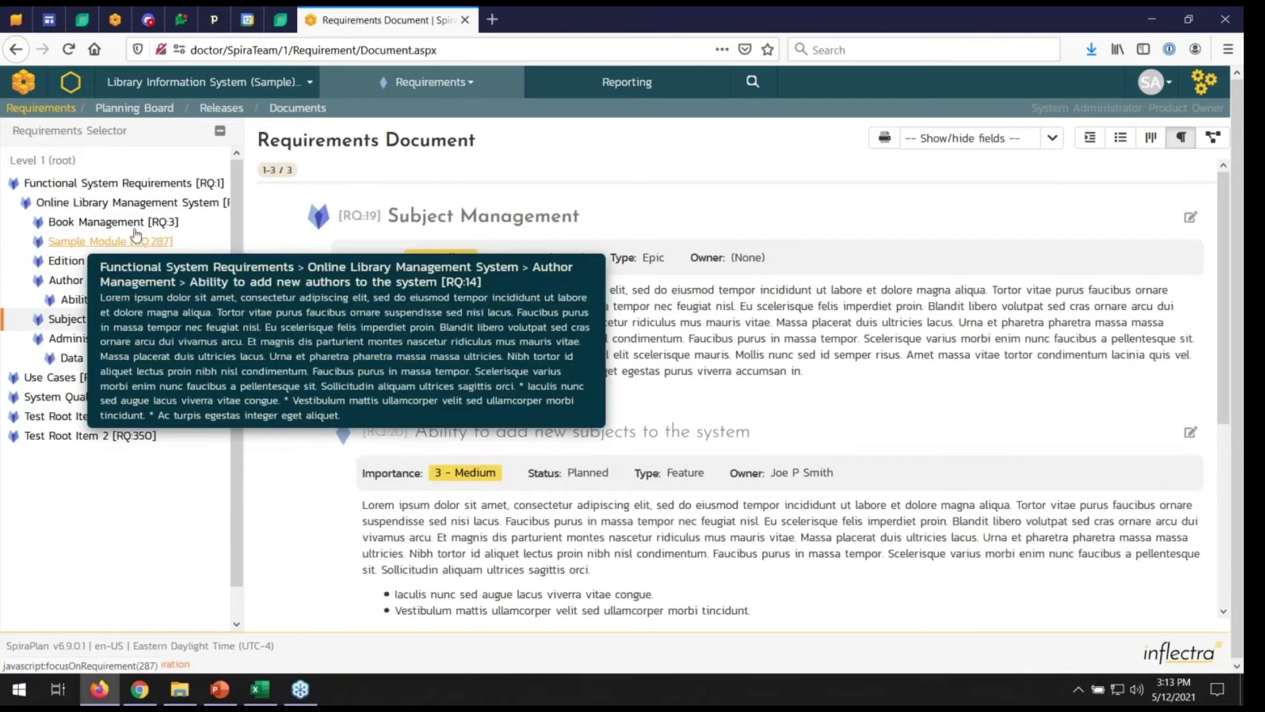
click(125, 222)
click(143, 203)
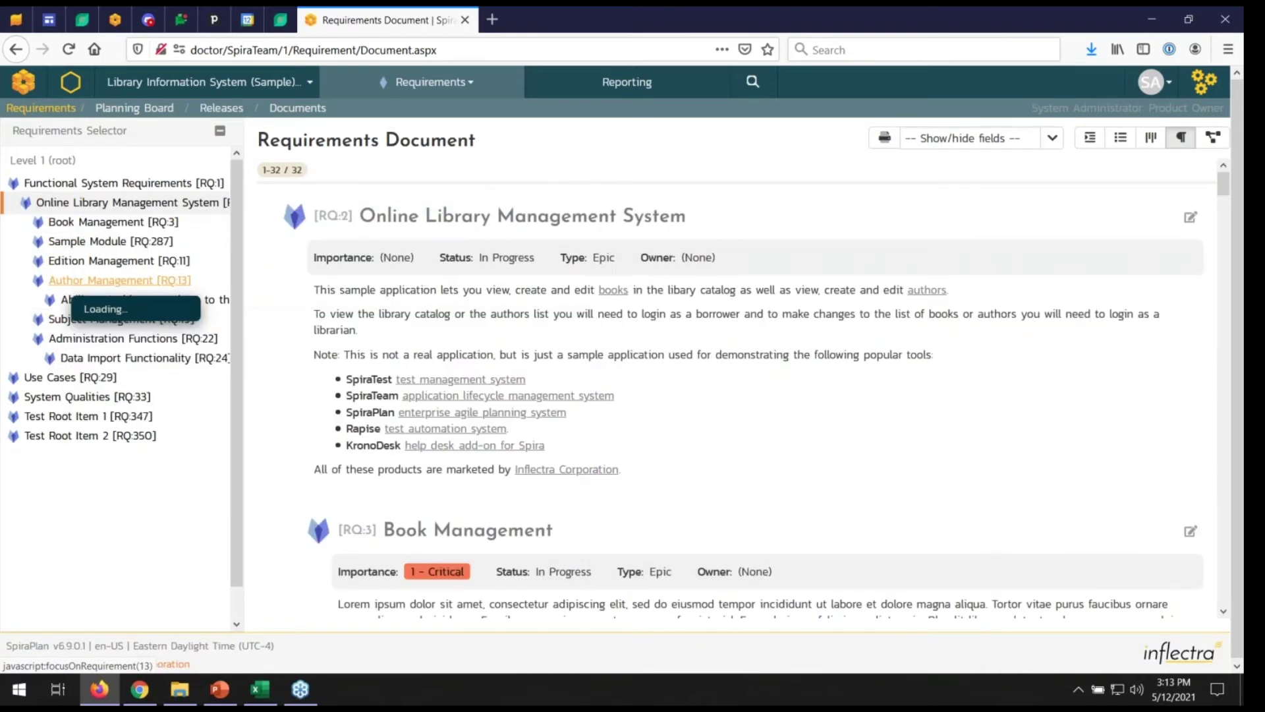
click(119, 281)
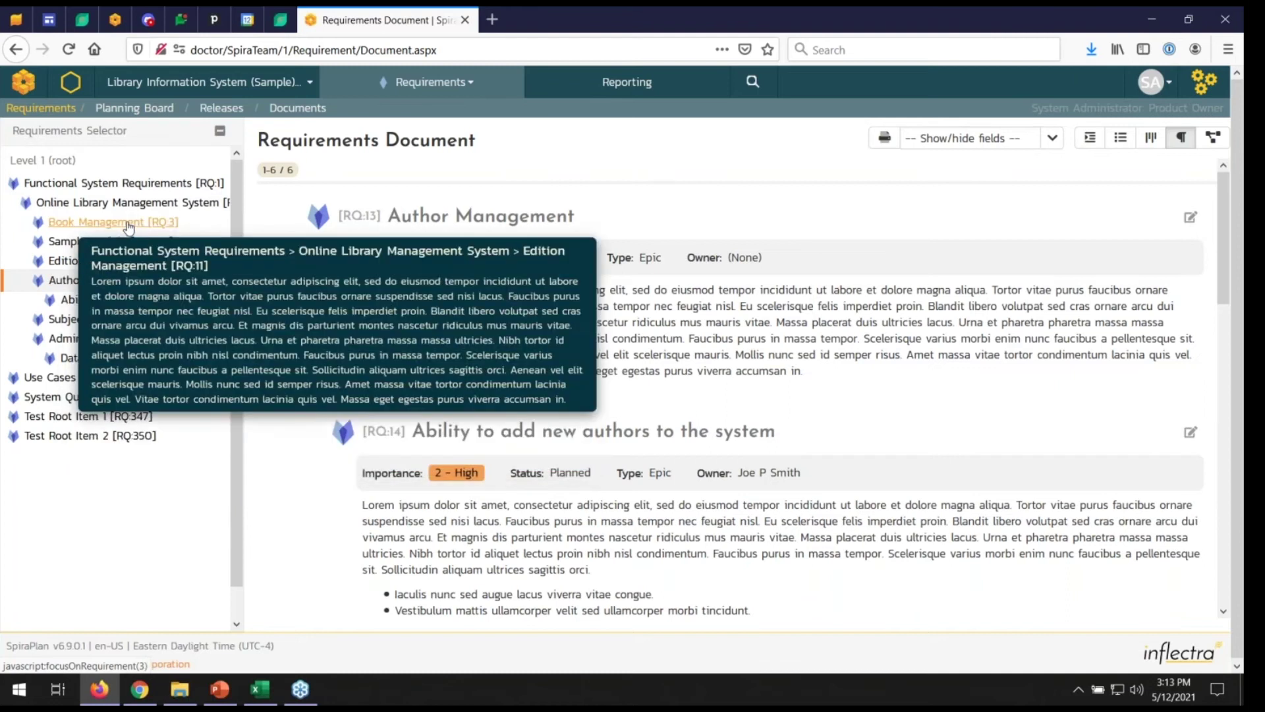
Display the Book Management section of the requirements document and read through its child requirements.
click(129, 224)
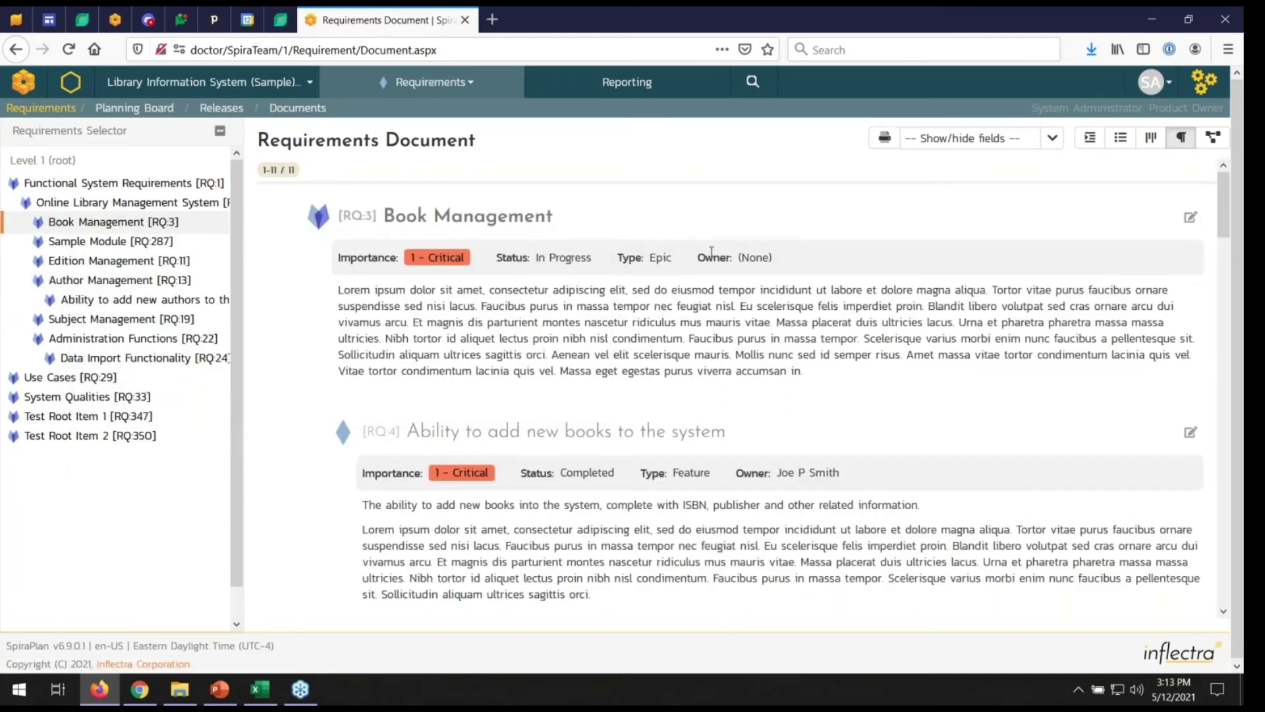
scroll(698, 350, down, 8)
scroll(697, 351, up, 8)
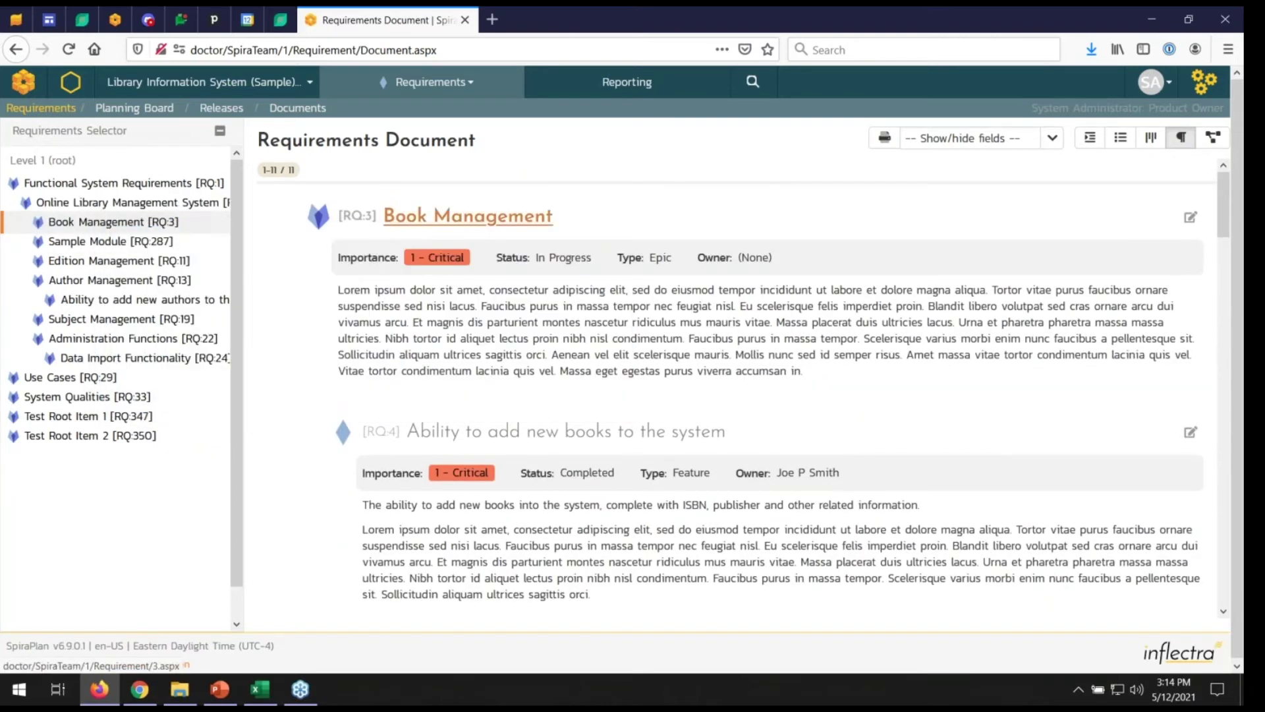
scroll(352, 336, down, 10)
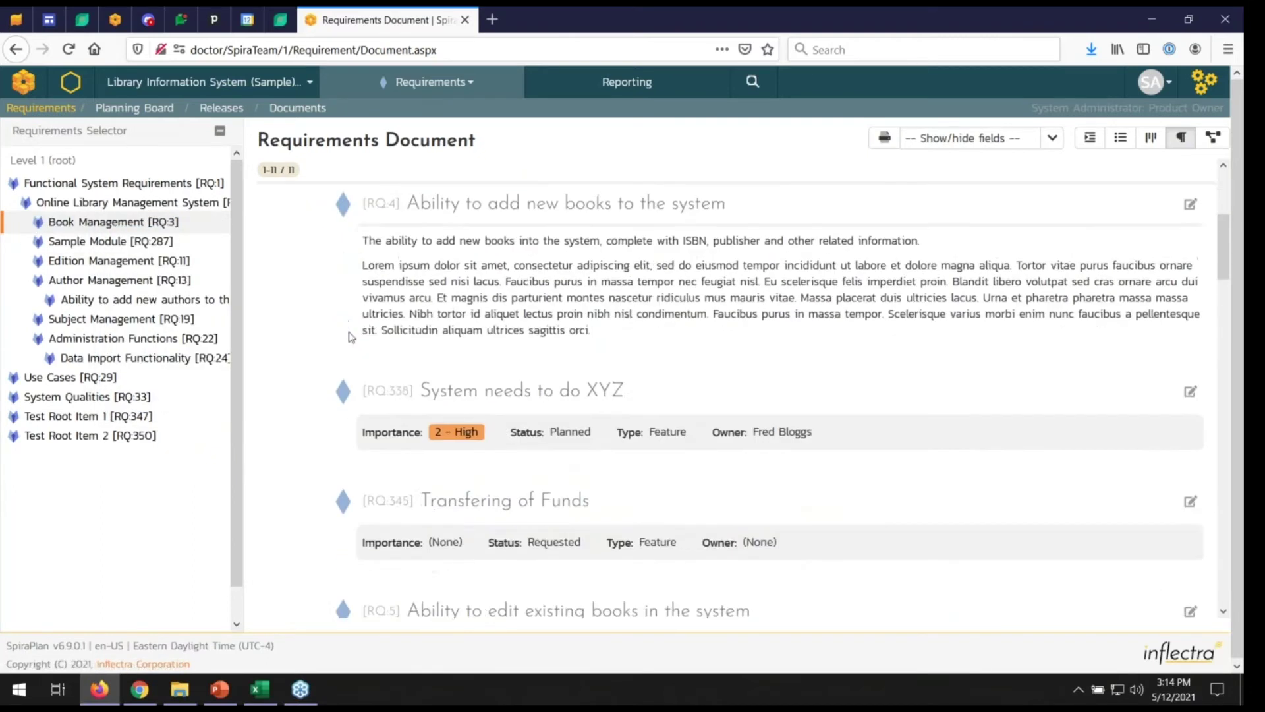
scroll(351, 337, down, 5)
scroll(351, 336, up, 10)
scroll(351, 336, up, 4)
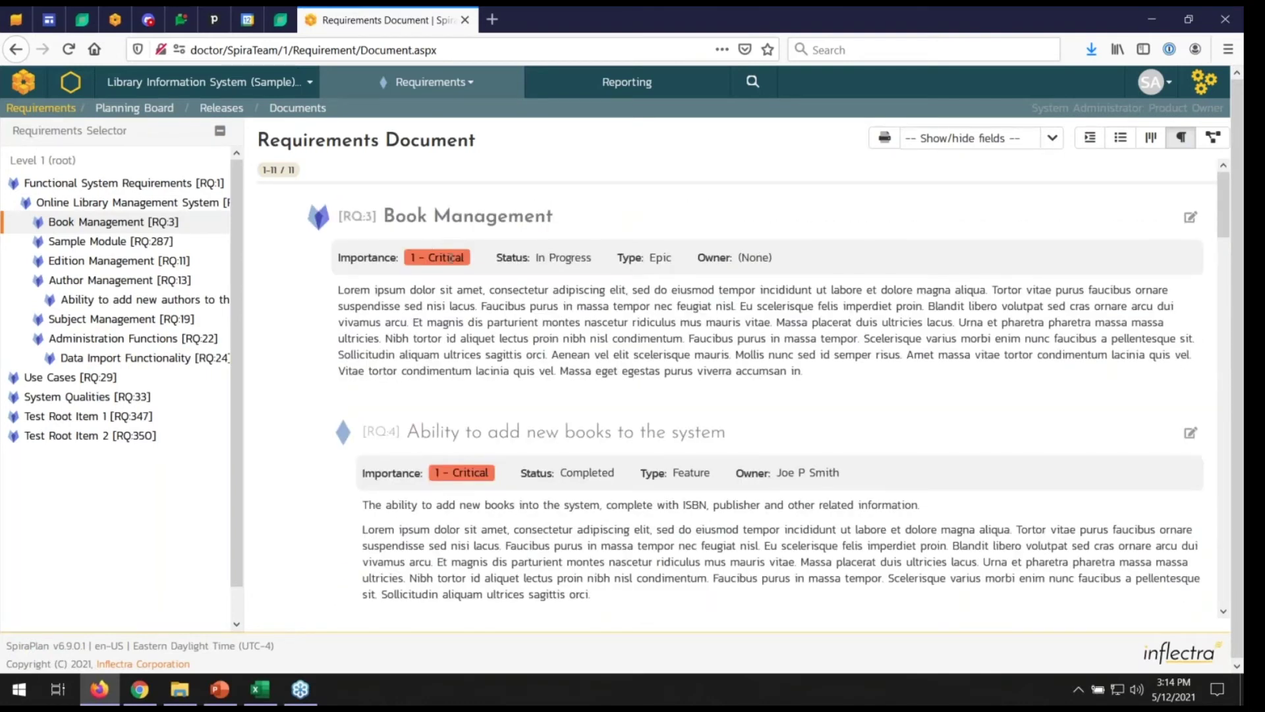
Hide the Owner field in the requirements document.
click(1053, 138)
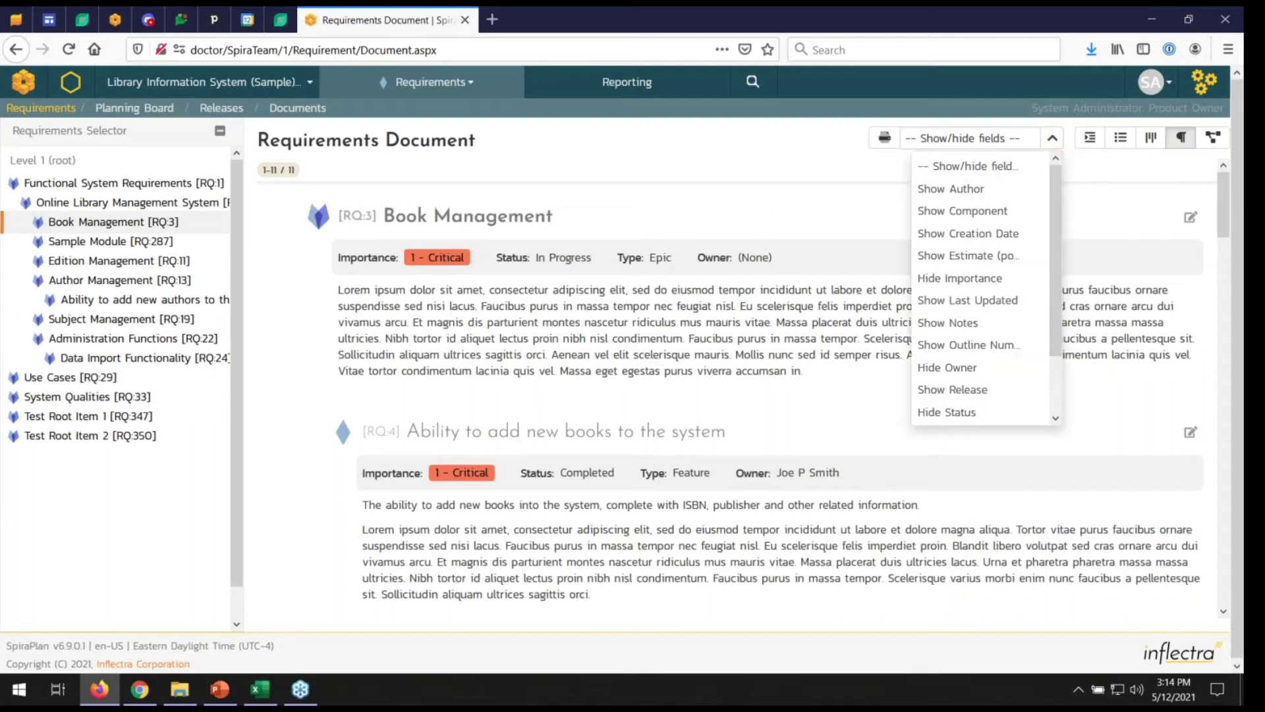
scroll(972, 236, down, 1)
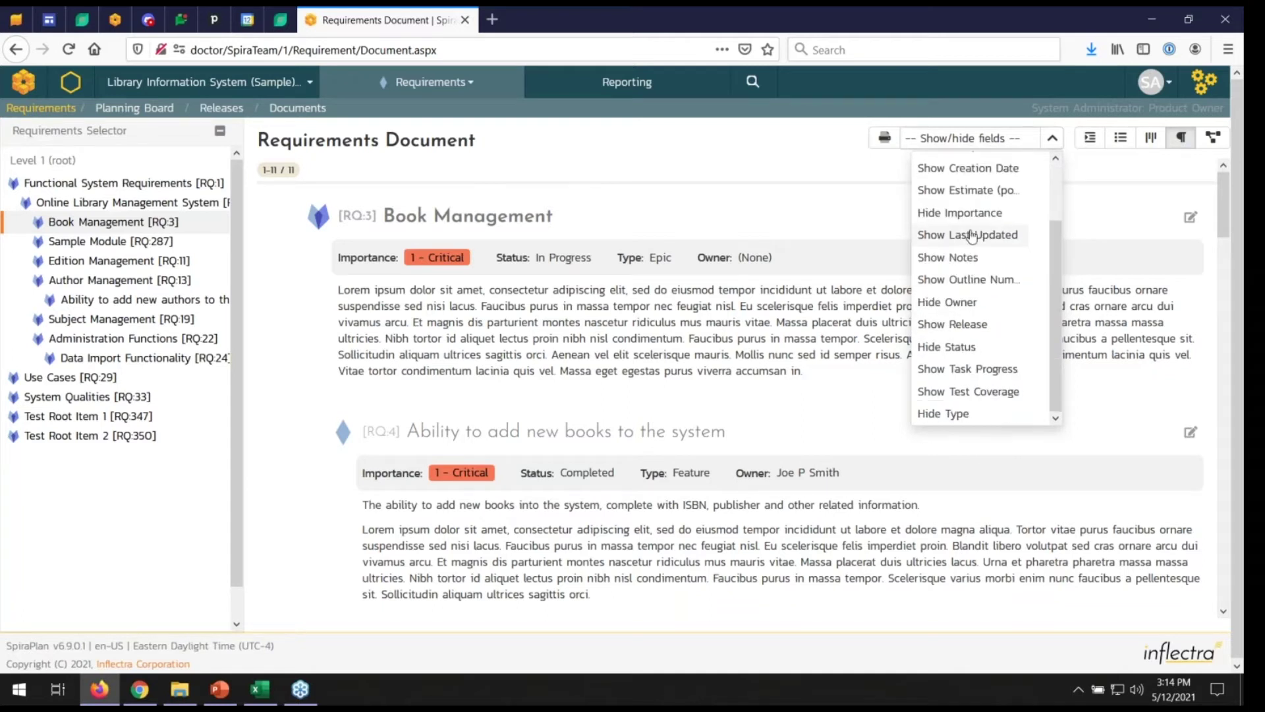
click(948, 302)
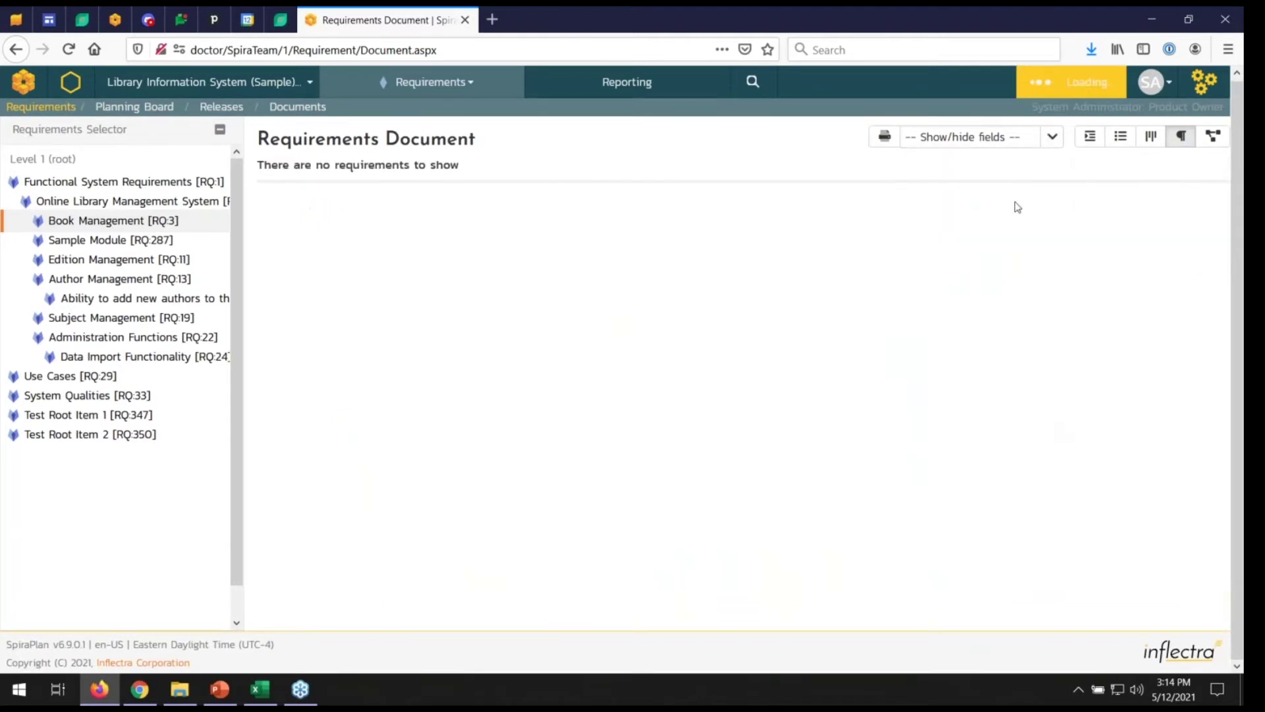
Show the Test Coverage and Task Progress fields for the requirements in the document.
click(1053, 138)
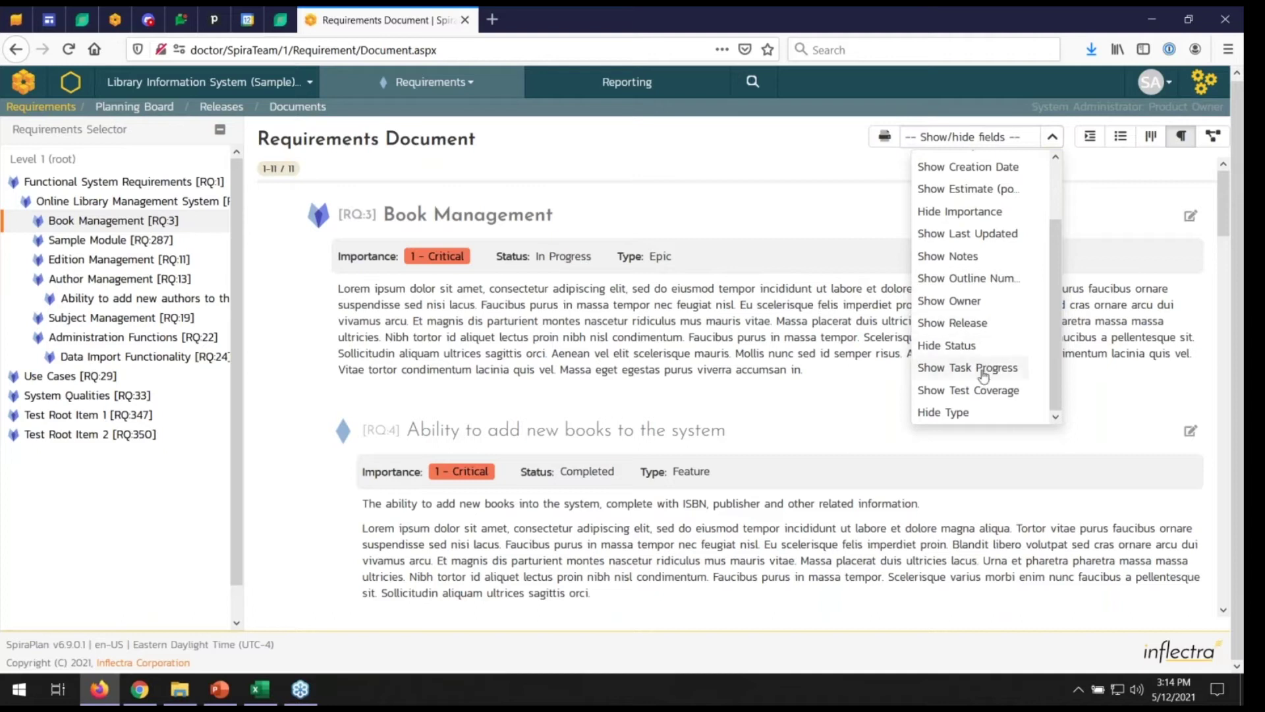
click(982, 392)
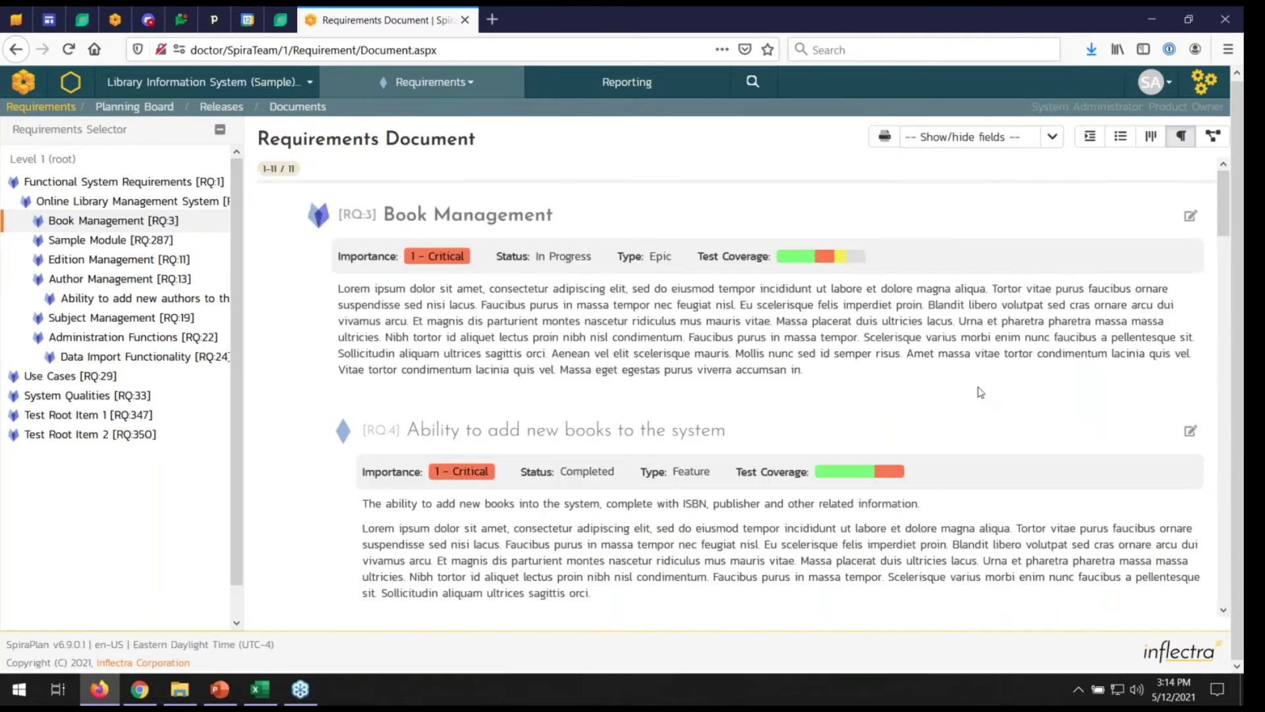
click(1052, 138)
click(992, 371)
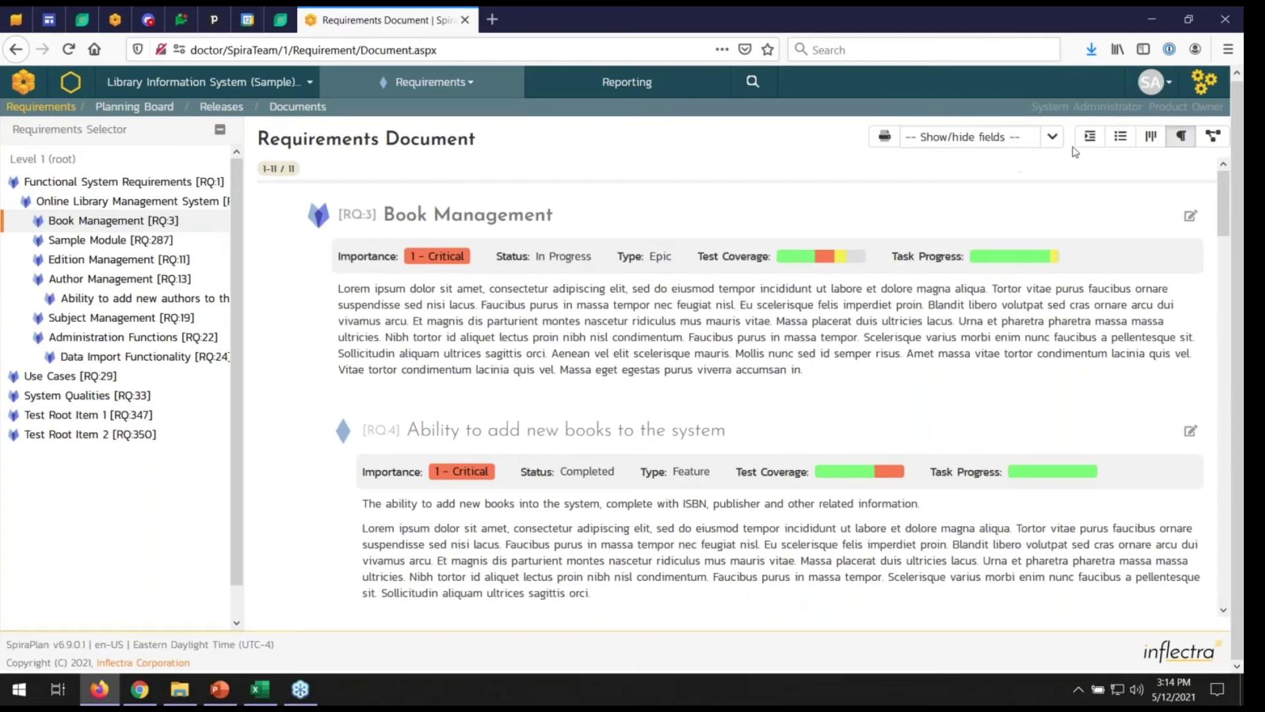
click(1053, 137)
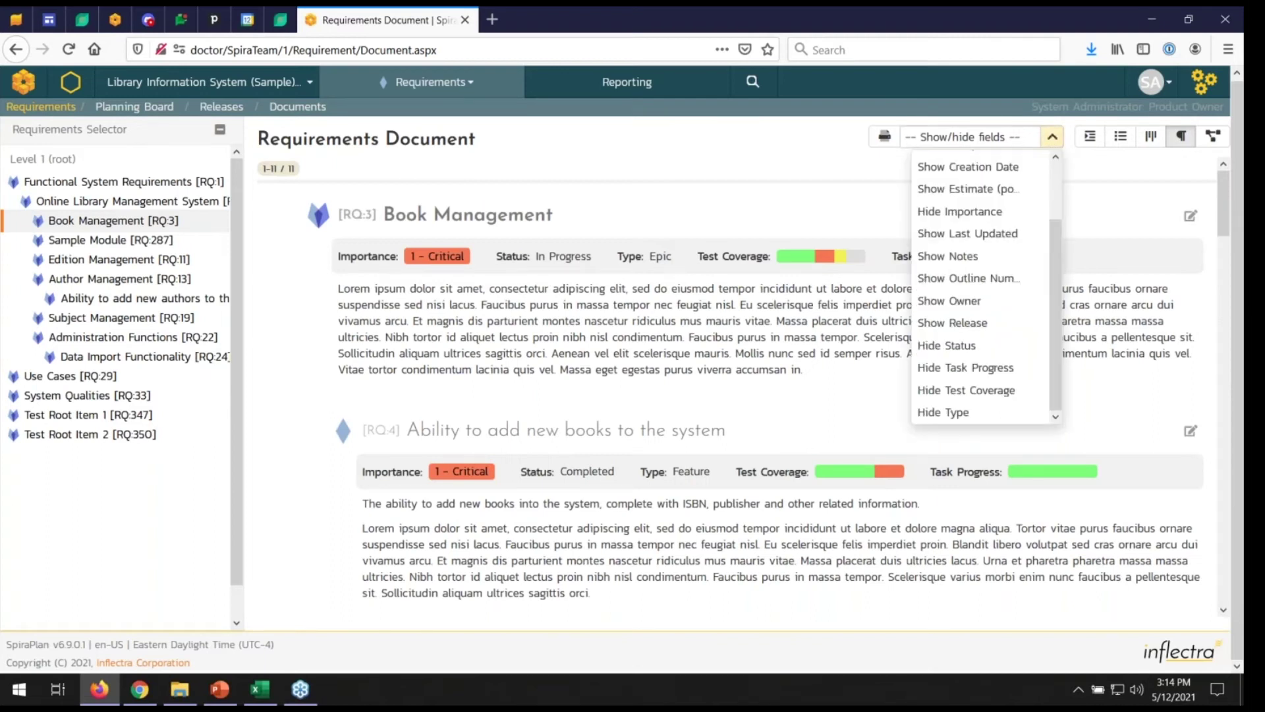
click(801, 373)
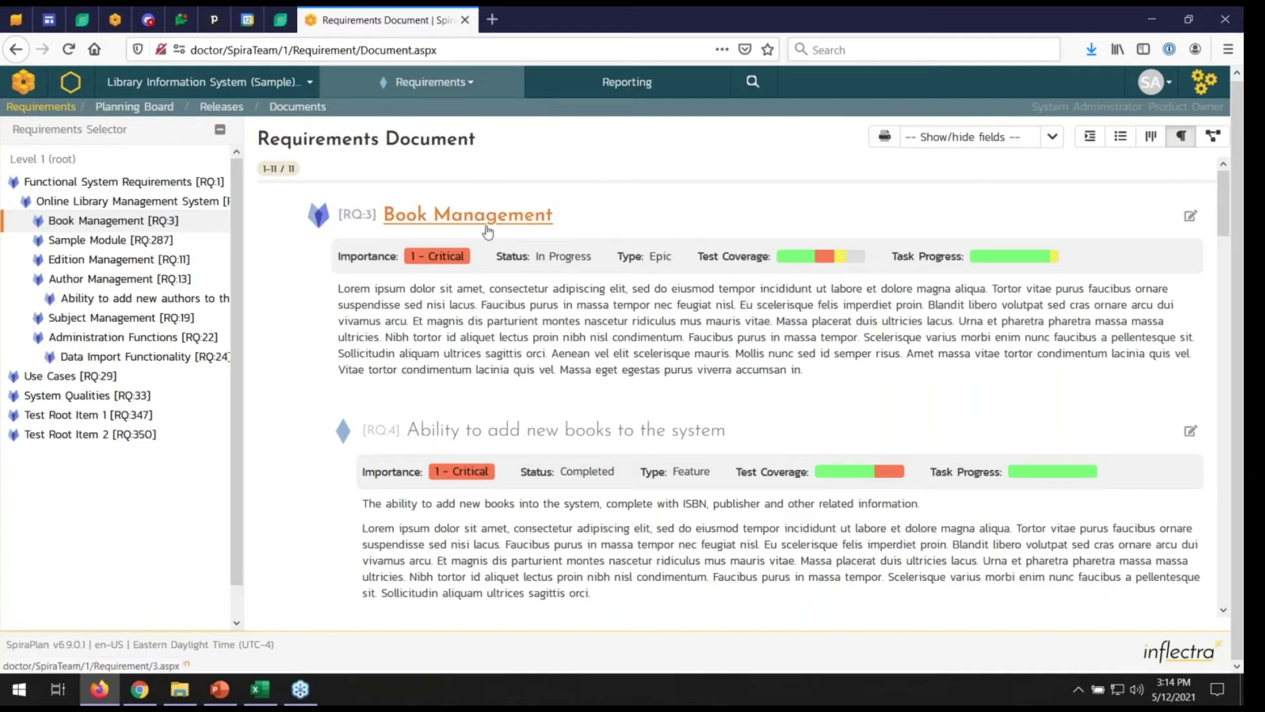
Open the requirement "Ability to add new books to the system" in a separate browser tab and display its overview's detailed information.
middle_click(508, 431)
click(584, 15)
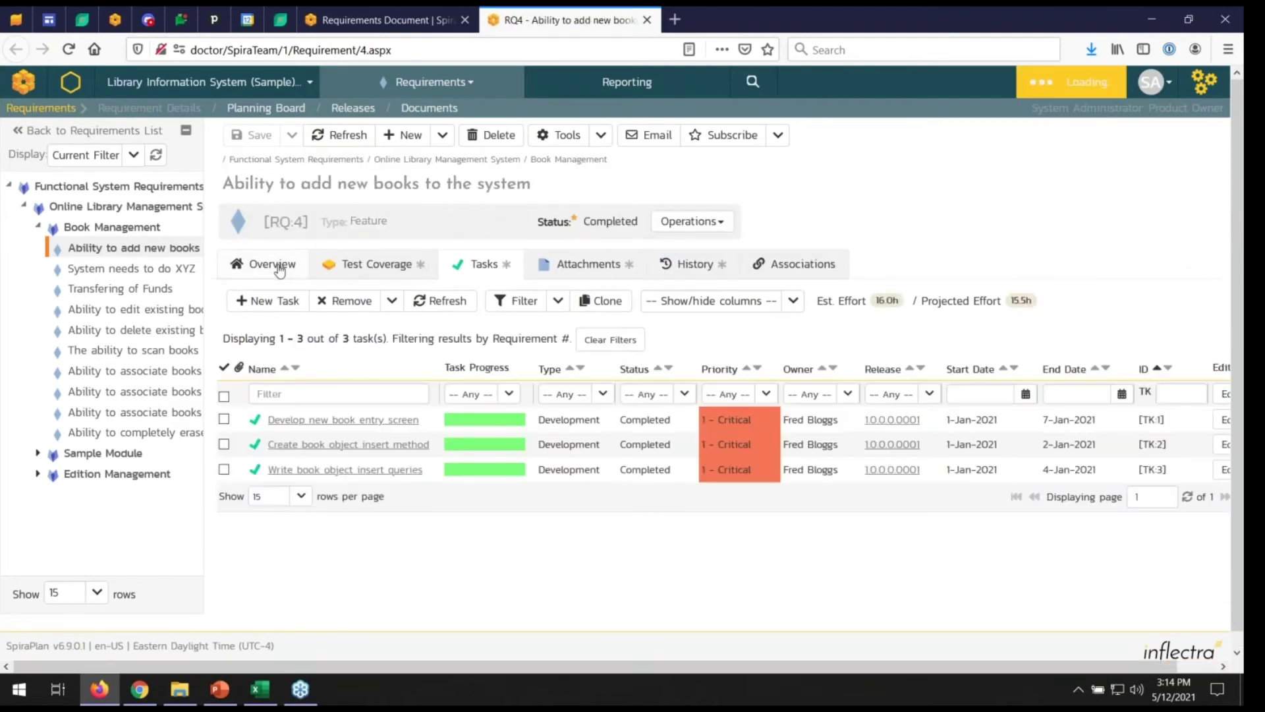
click(273, 265)
scroll(569, 360, down, 4)
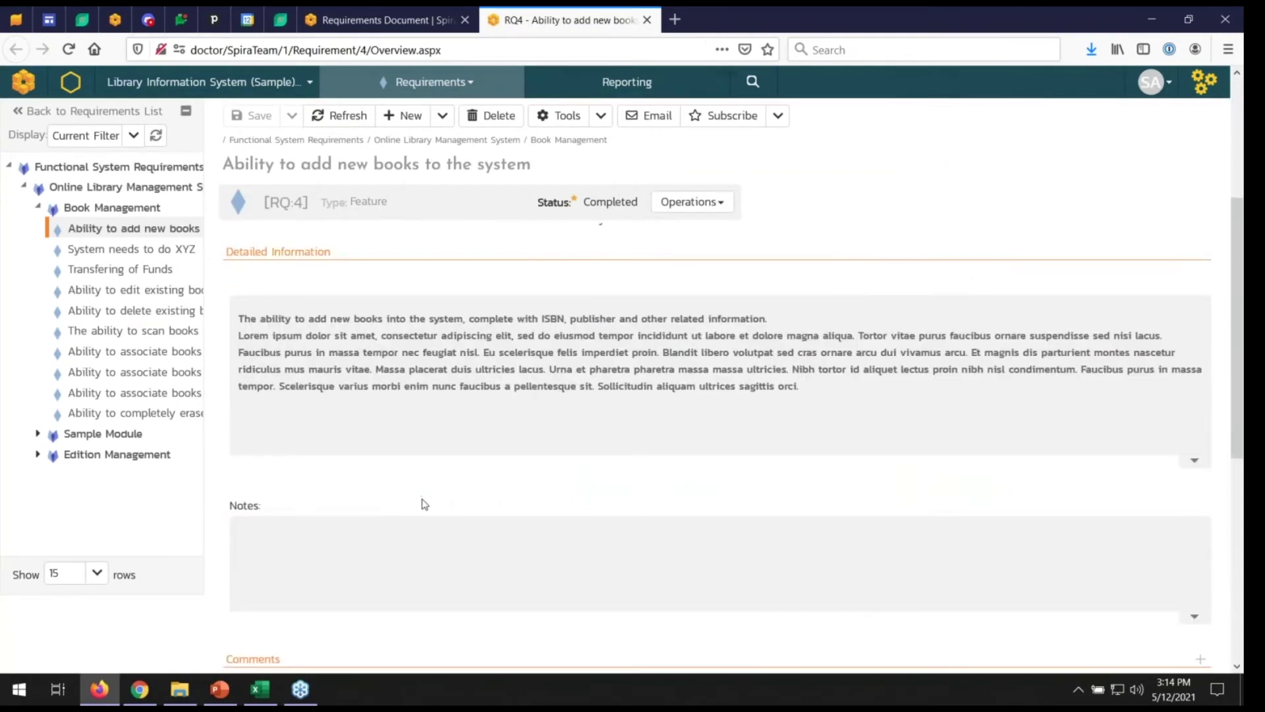
Copy the requirement's full description text into its Notes field and save the requirement.
click(409, 531)
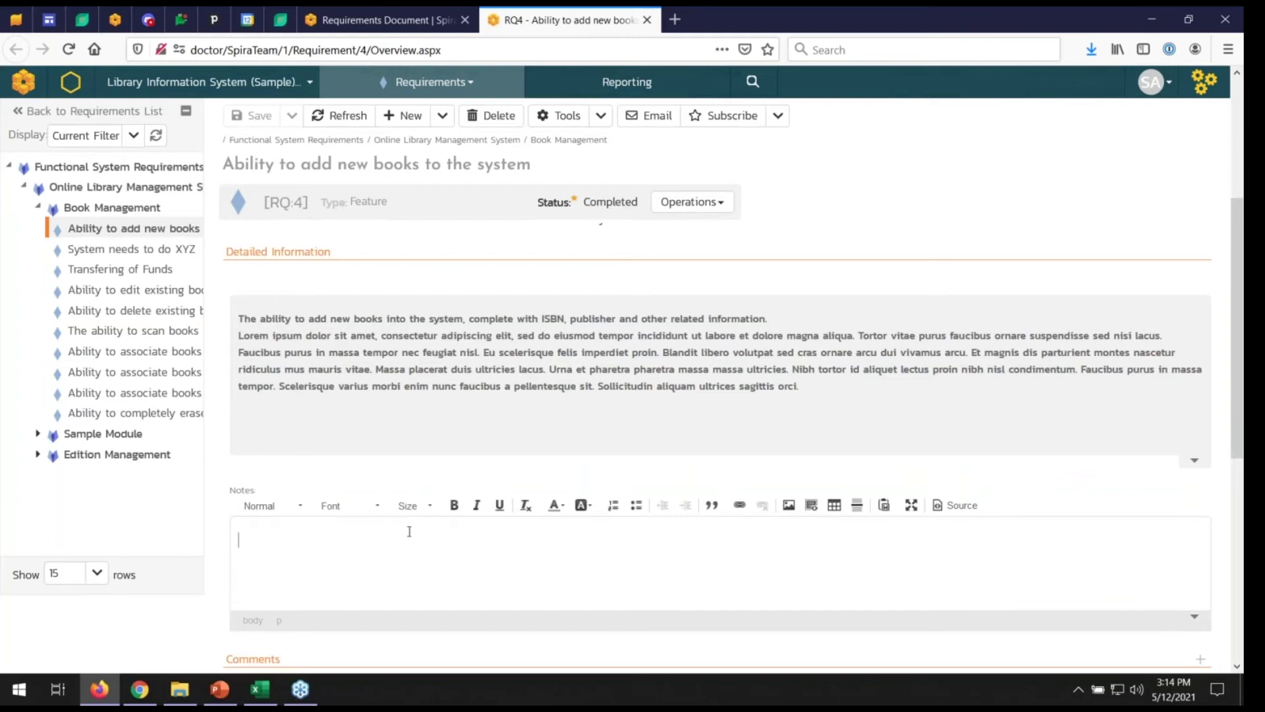
triple_click(790, 381)
key(ctrl+c)
click(336, 558)
key(ctrl+v)
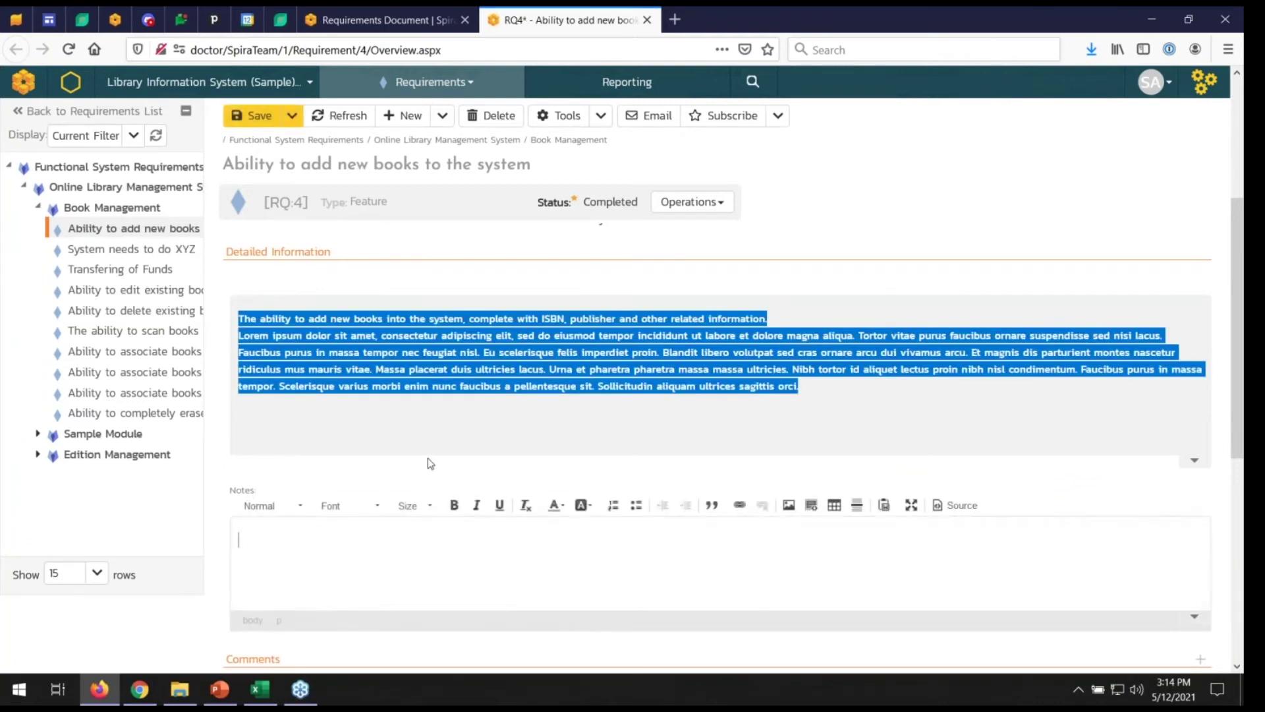
click(254, 115)
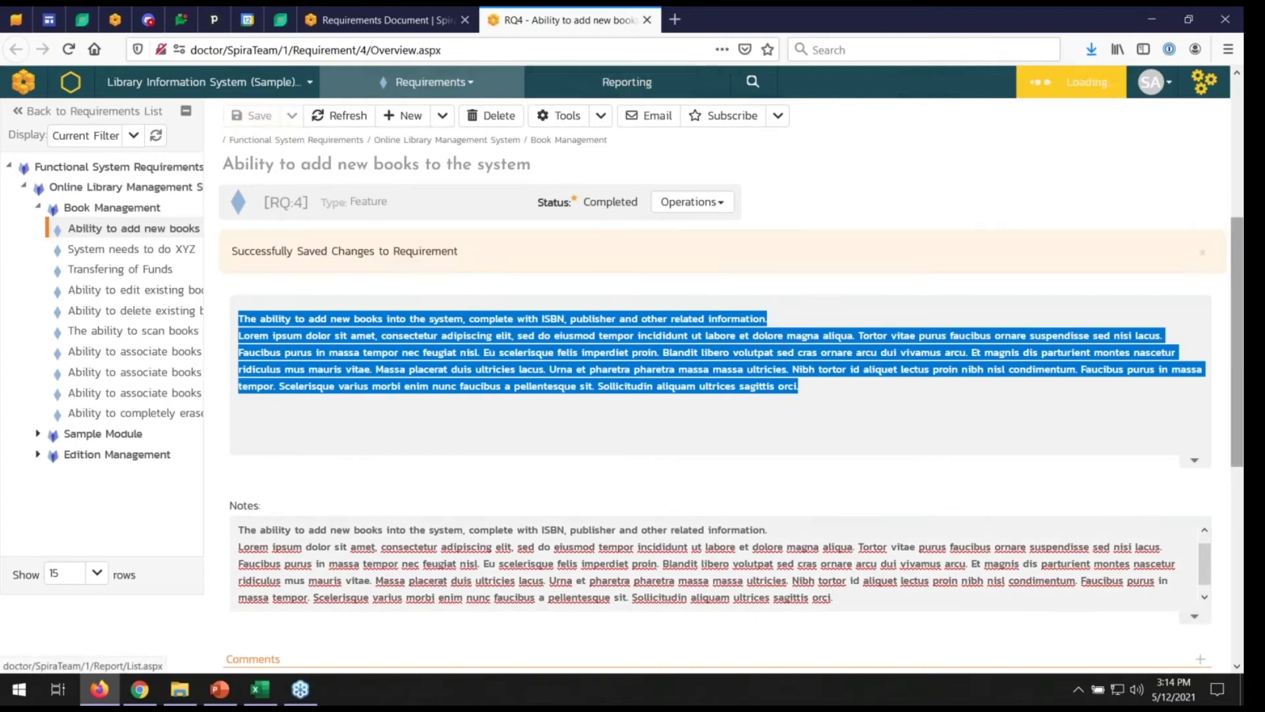
Return to the Requirements Document page and show the Notes field in the document.
click(389, 20)
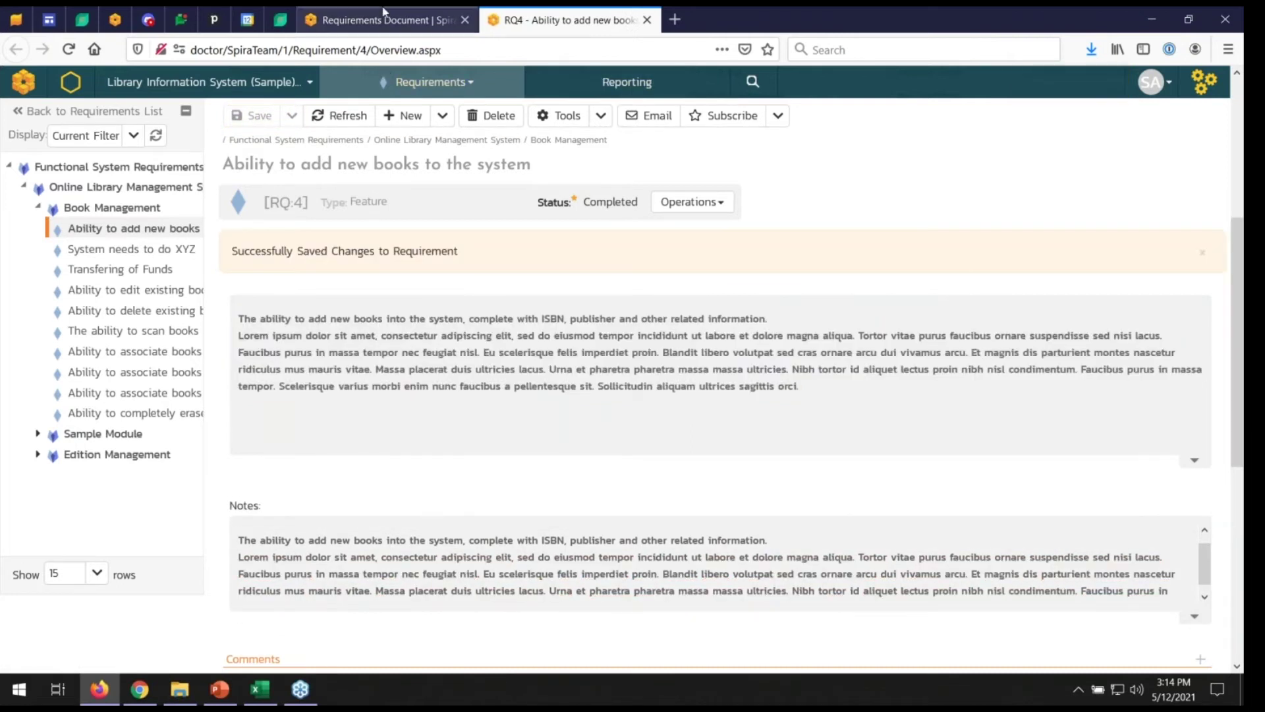
mouse_move(99, 223)
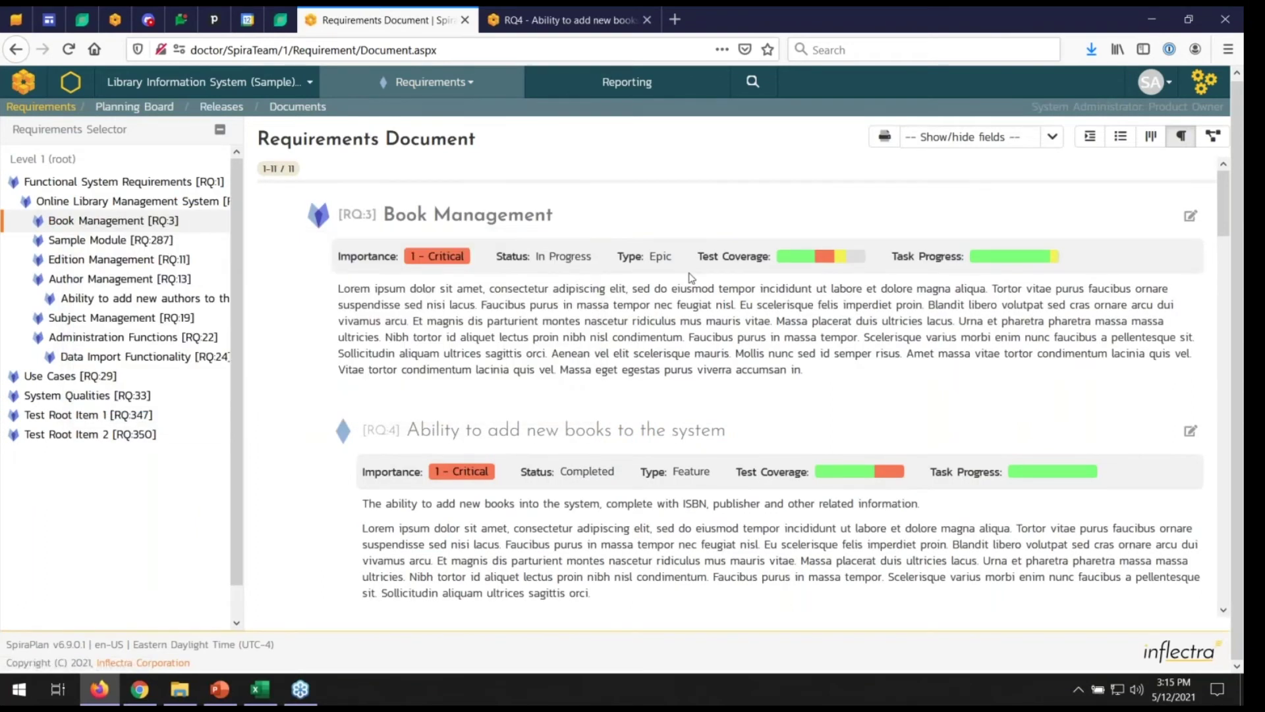
click(1062, 137)
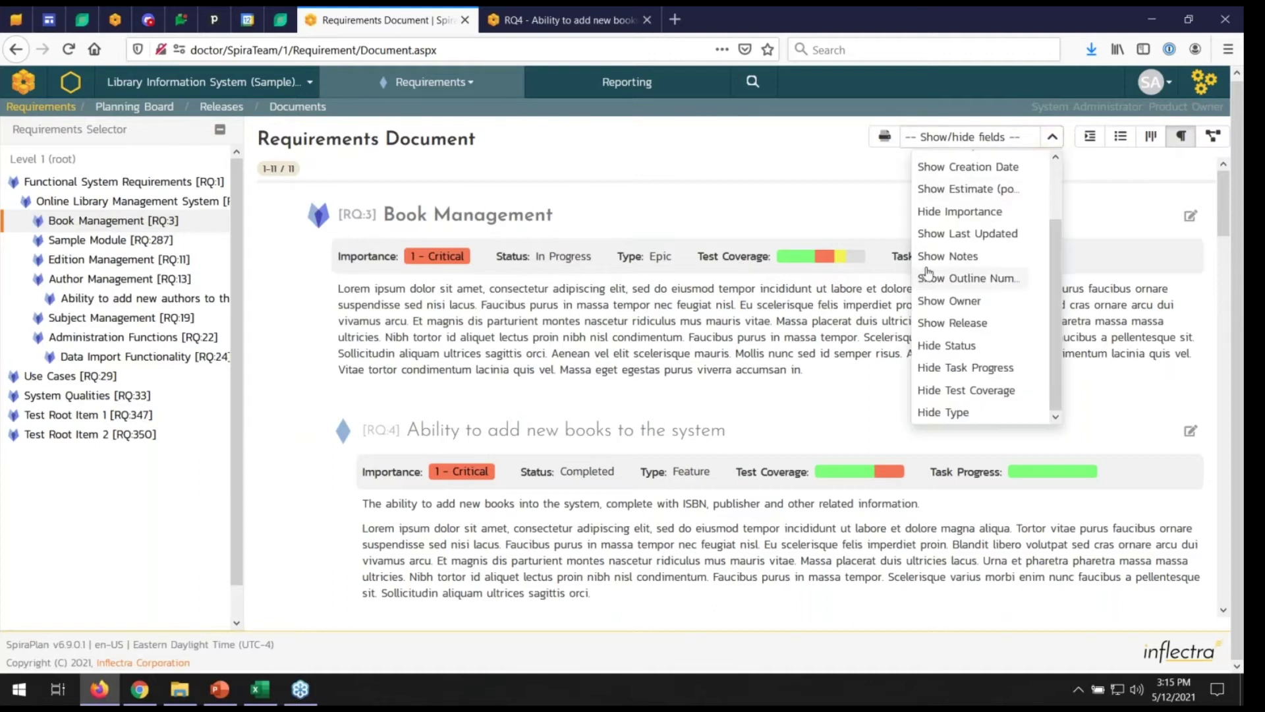
click(949, 256)
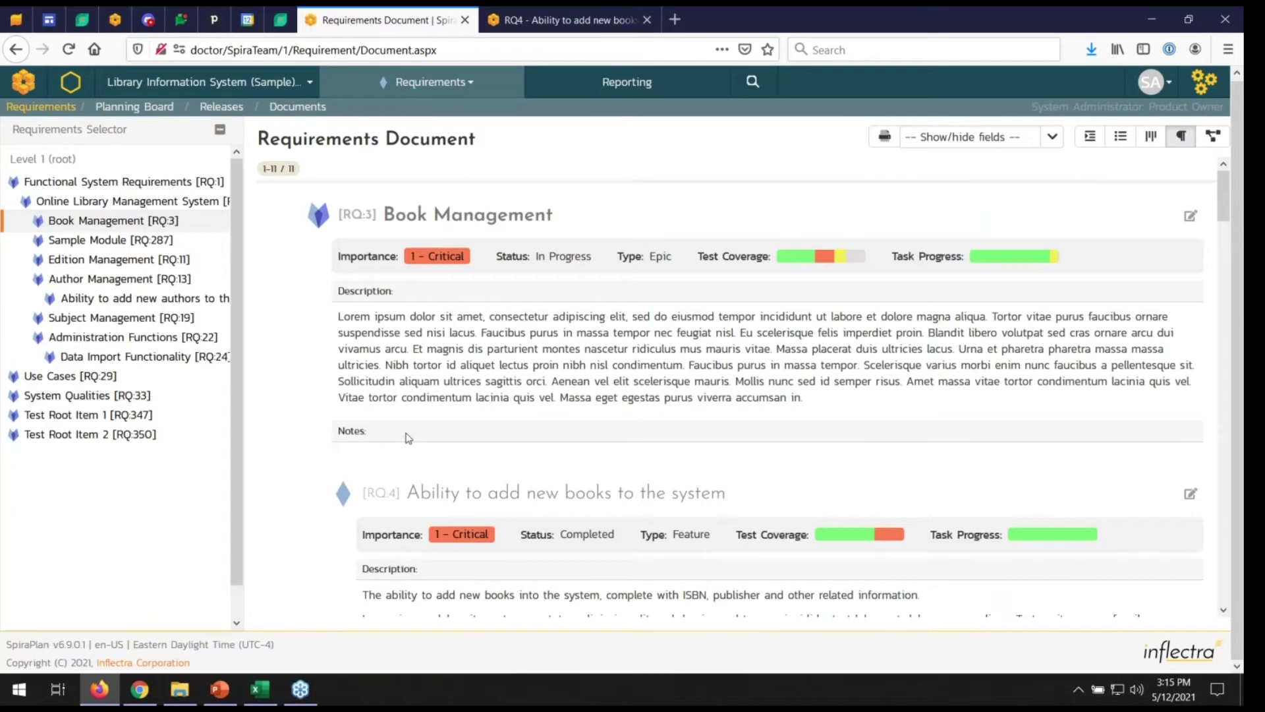
Review the notes of "Ability to add new books to the system", hide the document's Notes field and show it again.
scroll(411, 314, down, 3)
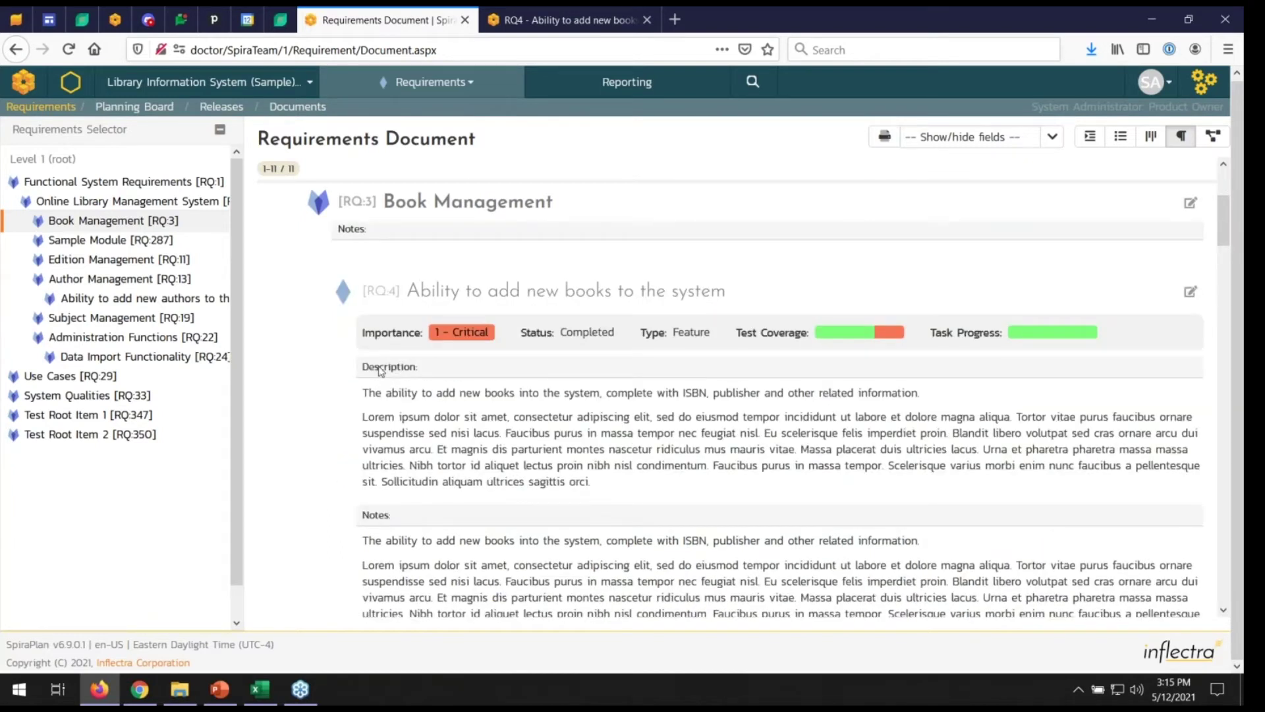
scroll(470, 506, down, 1)
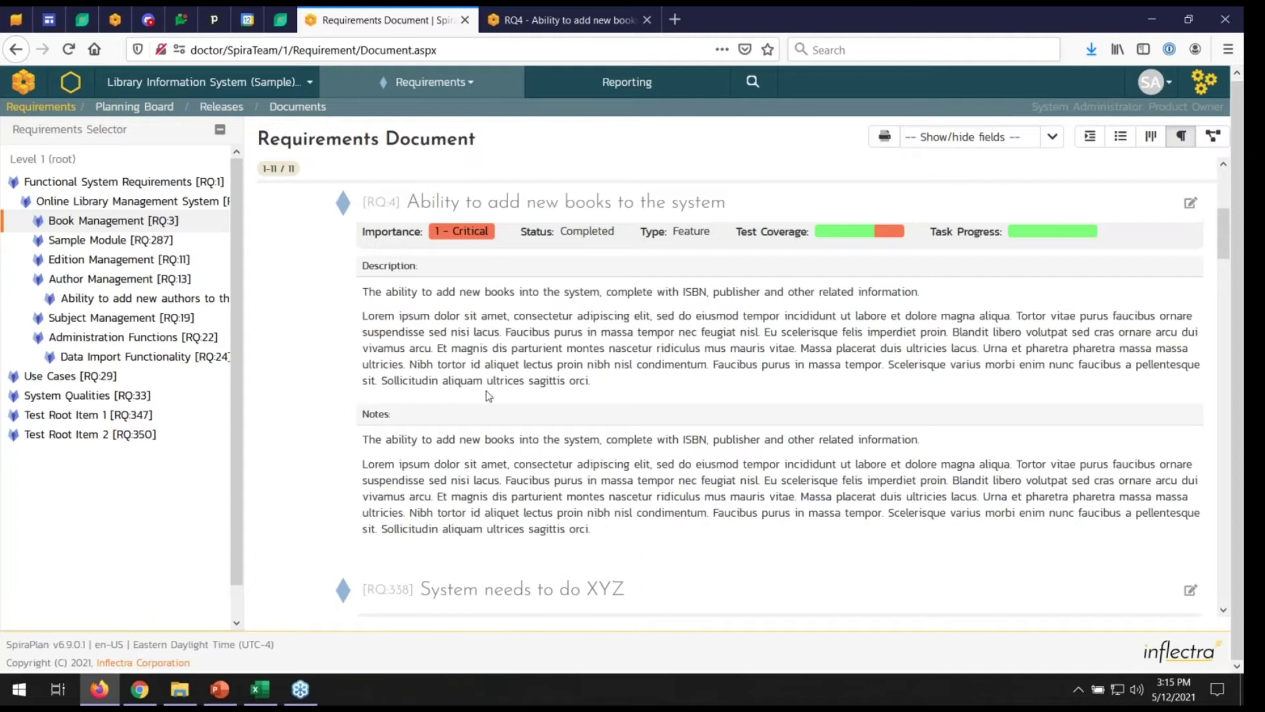
click(1054, 136)
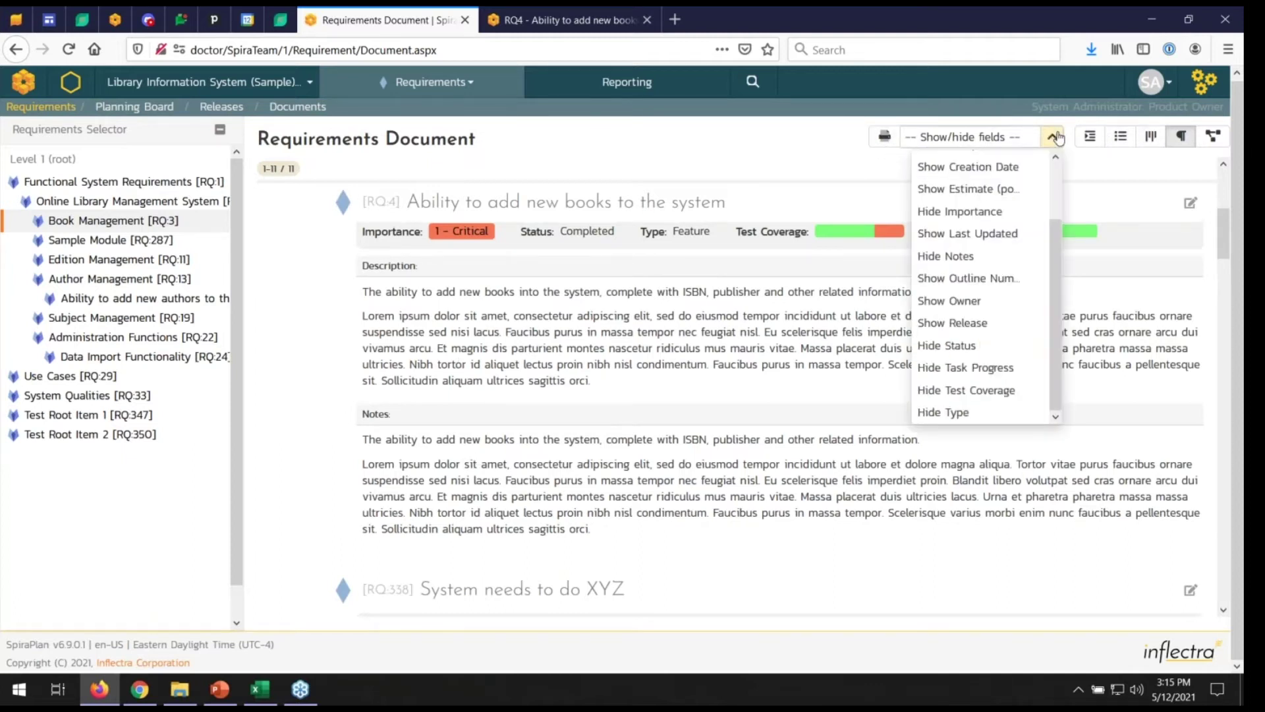
click(965, 256)
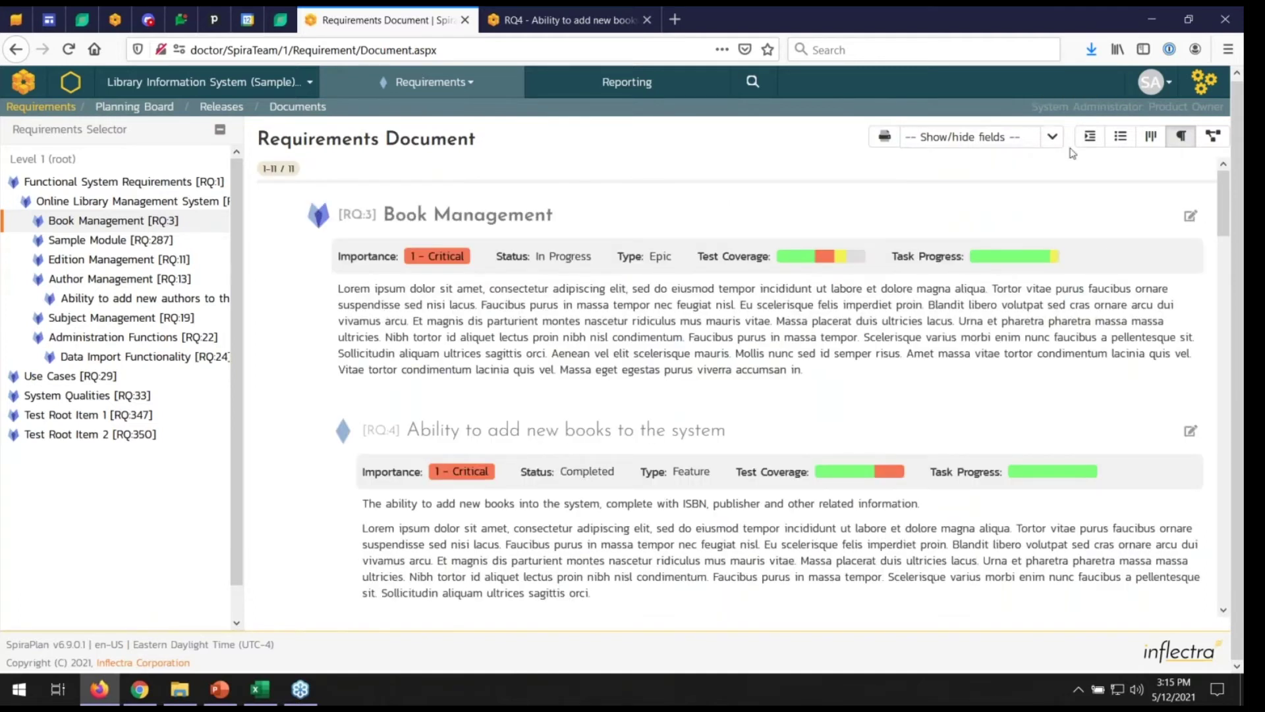
click(1053, 137)
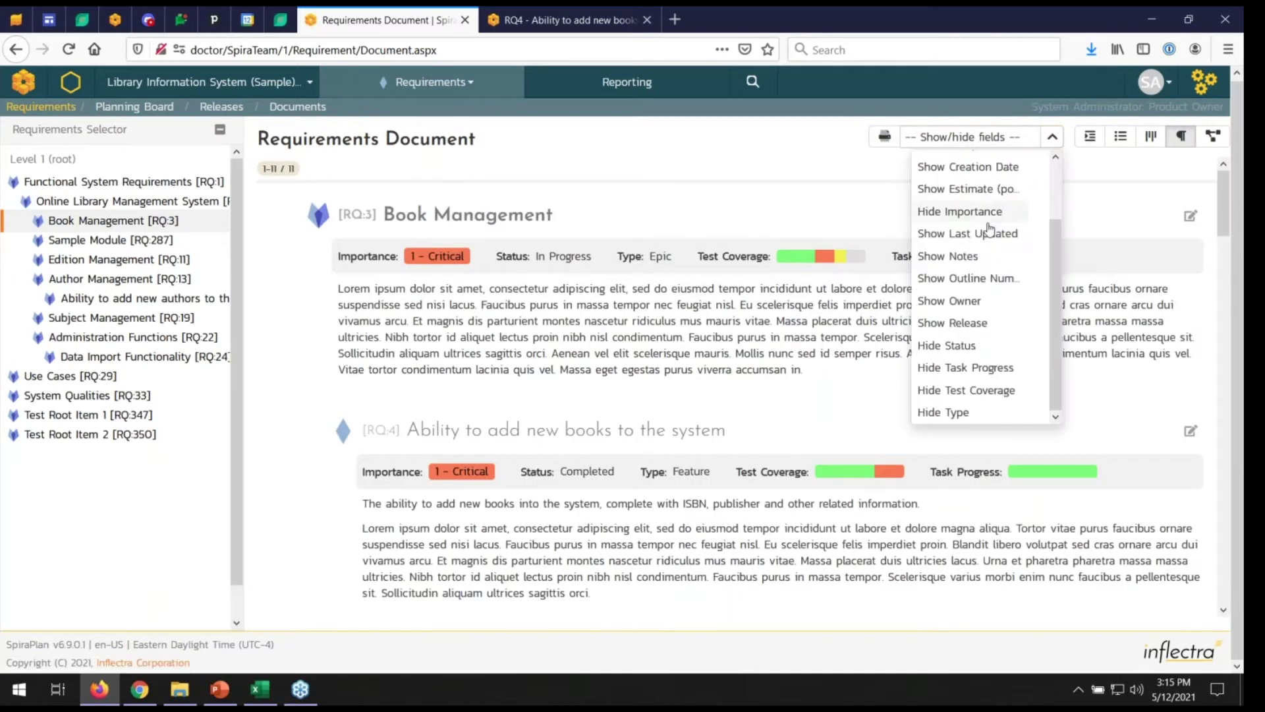
click(971, 255)
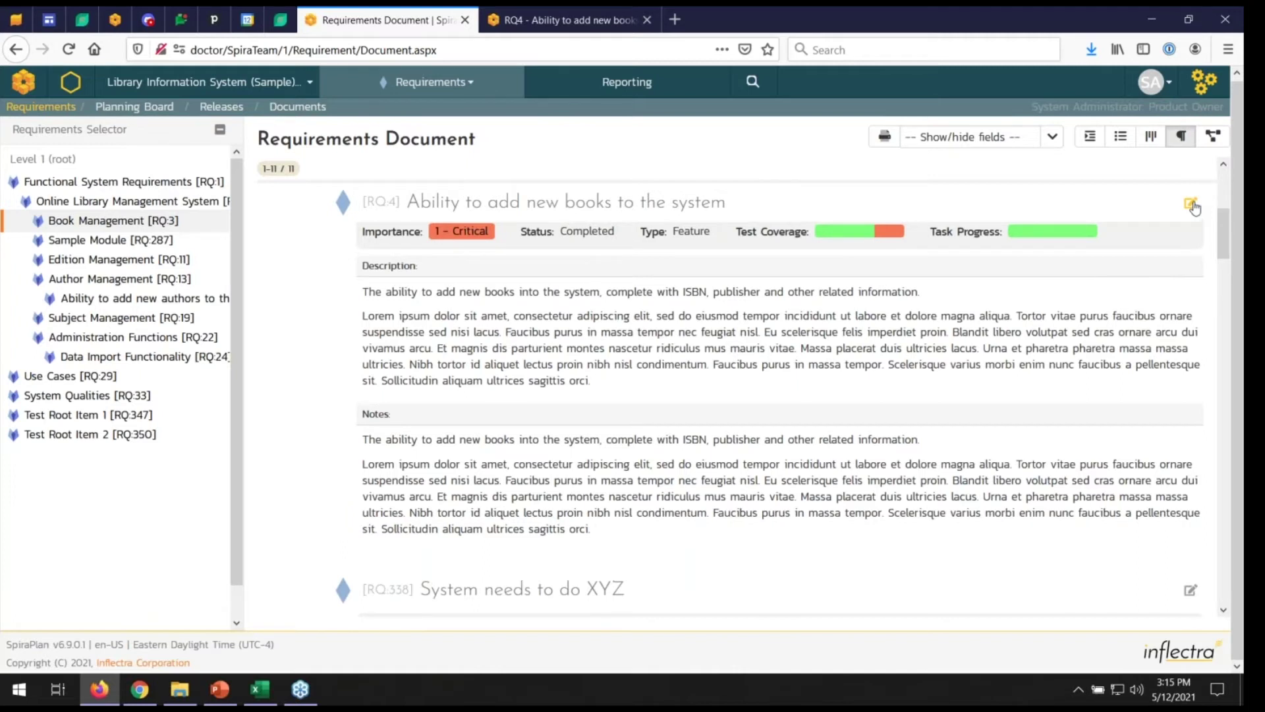
Append "2" to the end of both the Description and Notes of "Ability to add new books to the system" and save the requirement.
click(1191, 205)
click(676, 376)
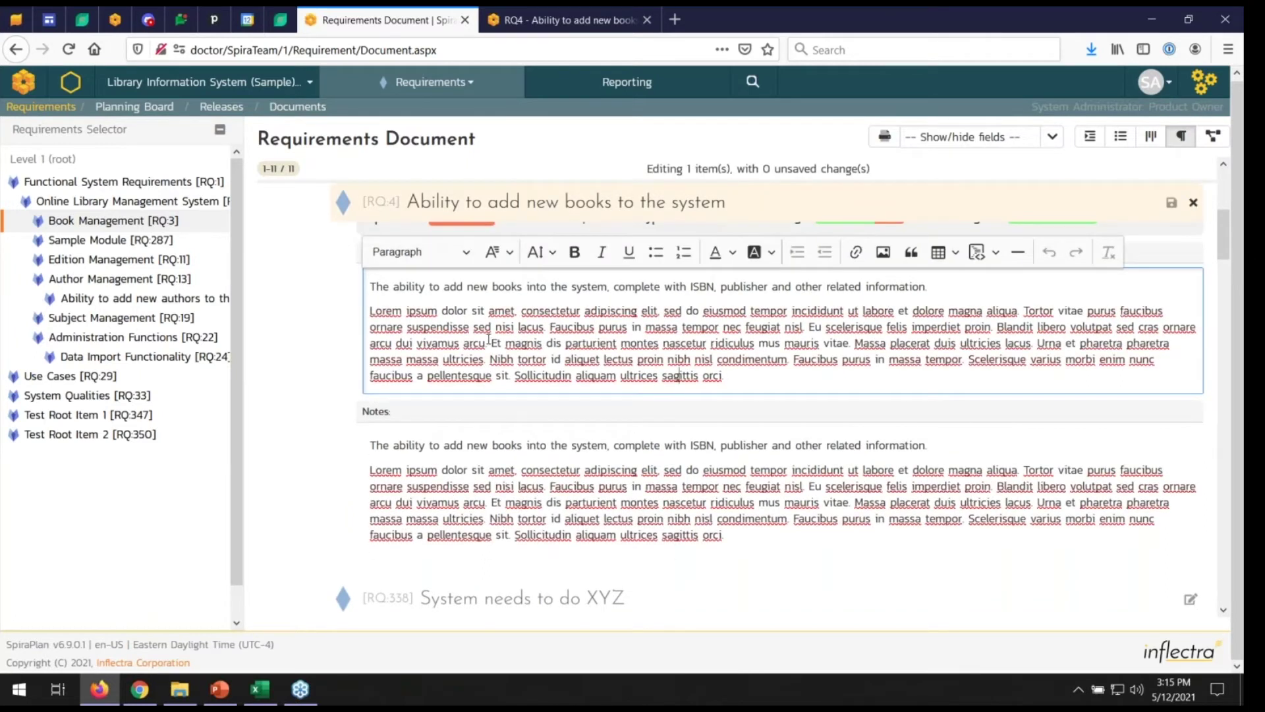
click(469, 485)
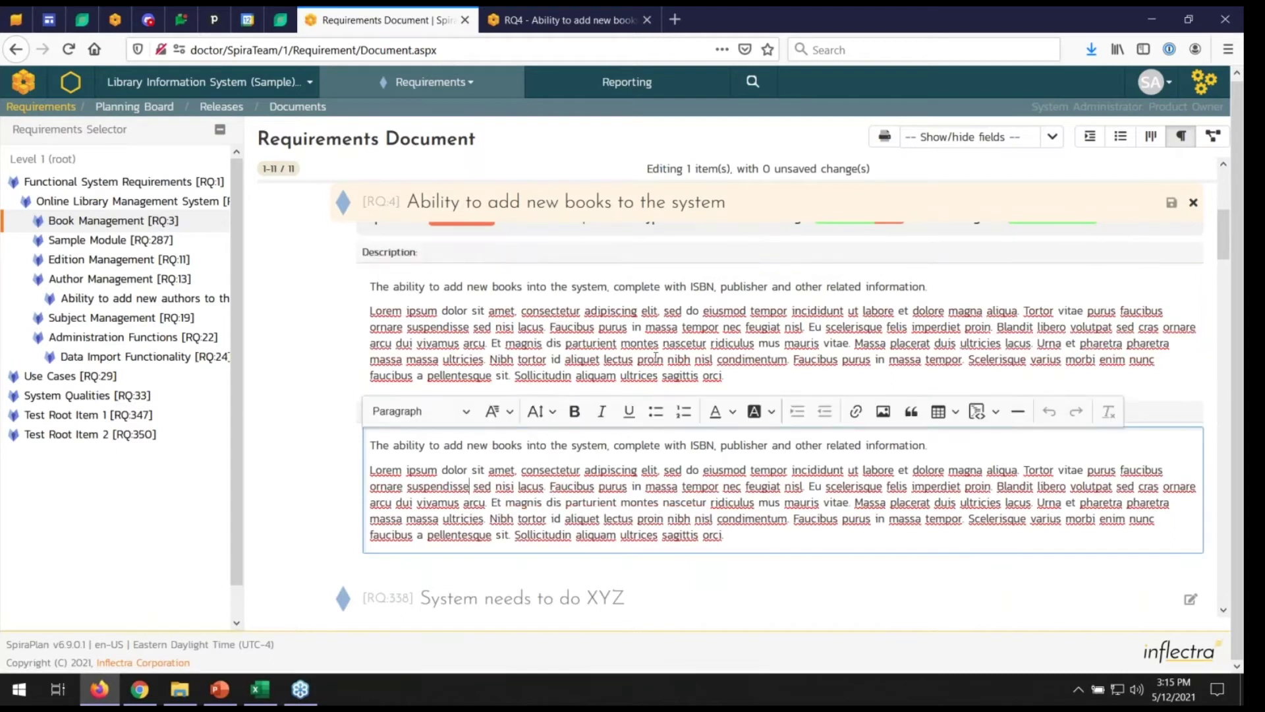
click(738, 374)
text(2)
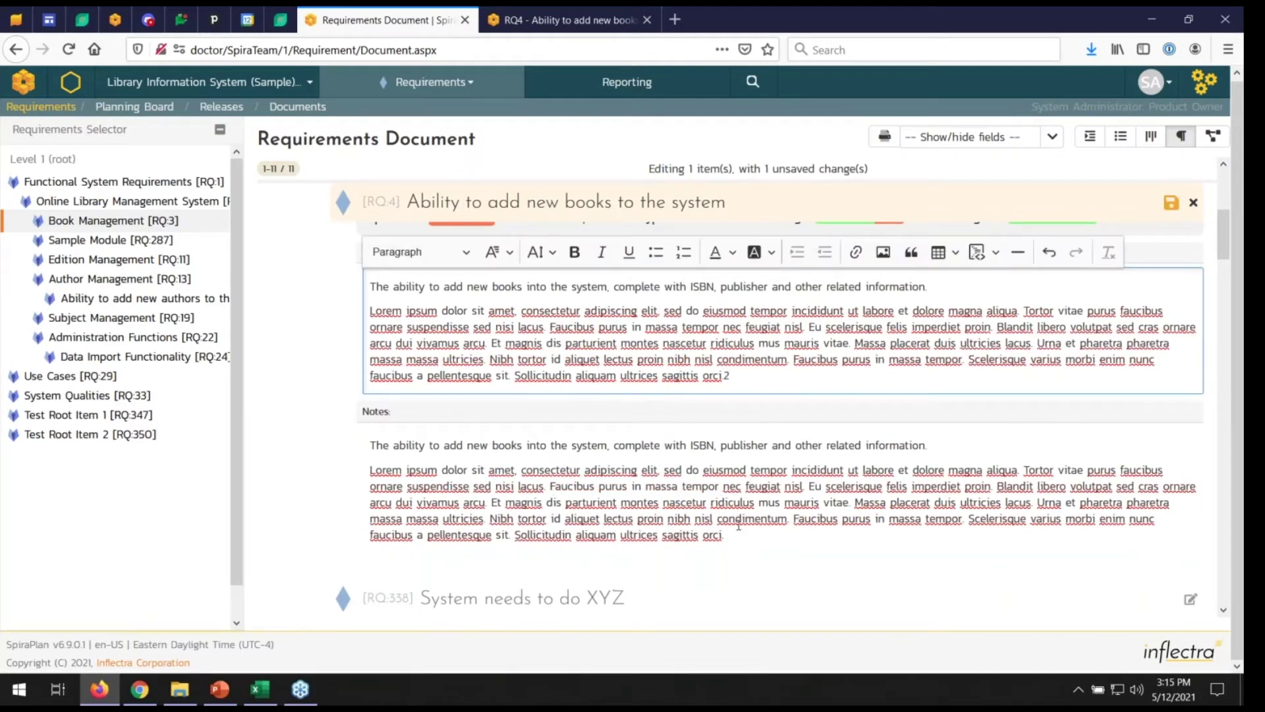
click(735, 534)
text(2)
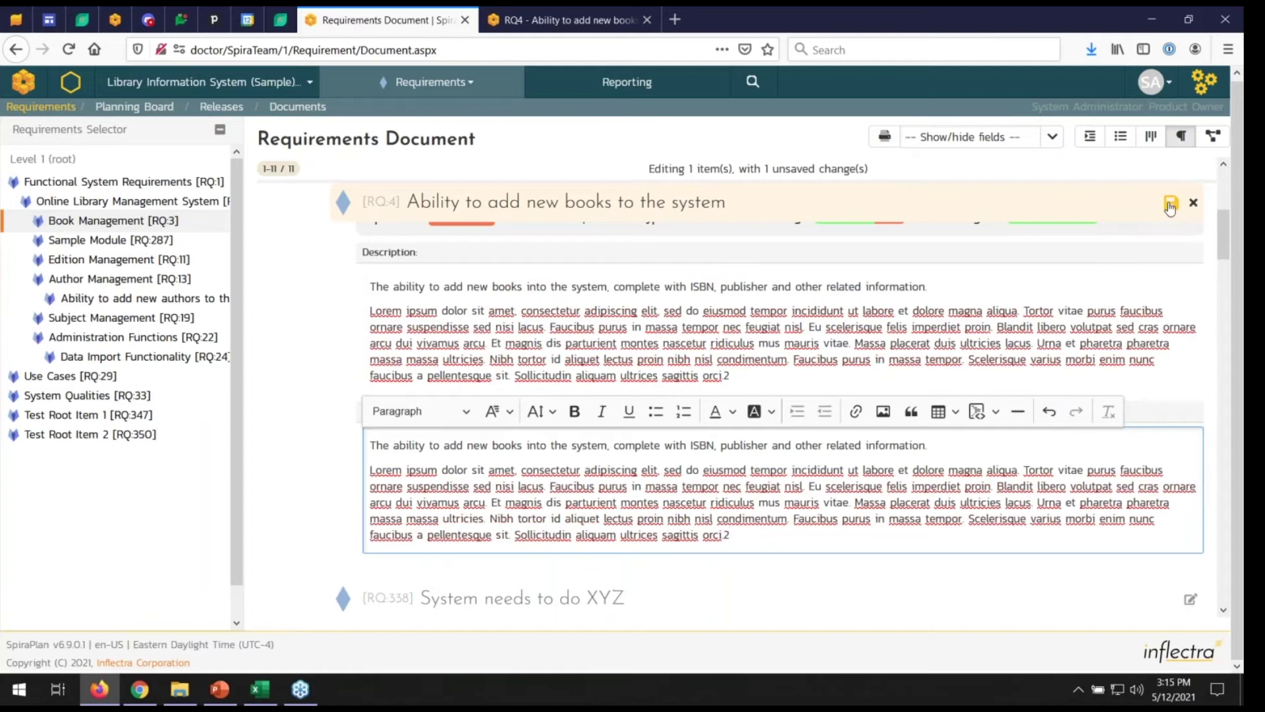
click(1170, 205)
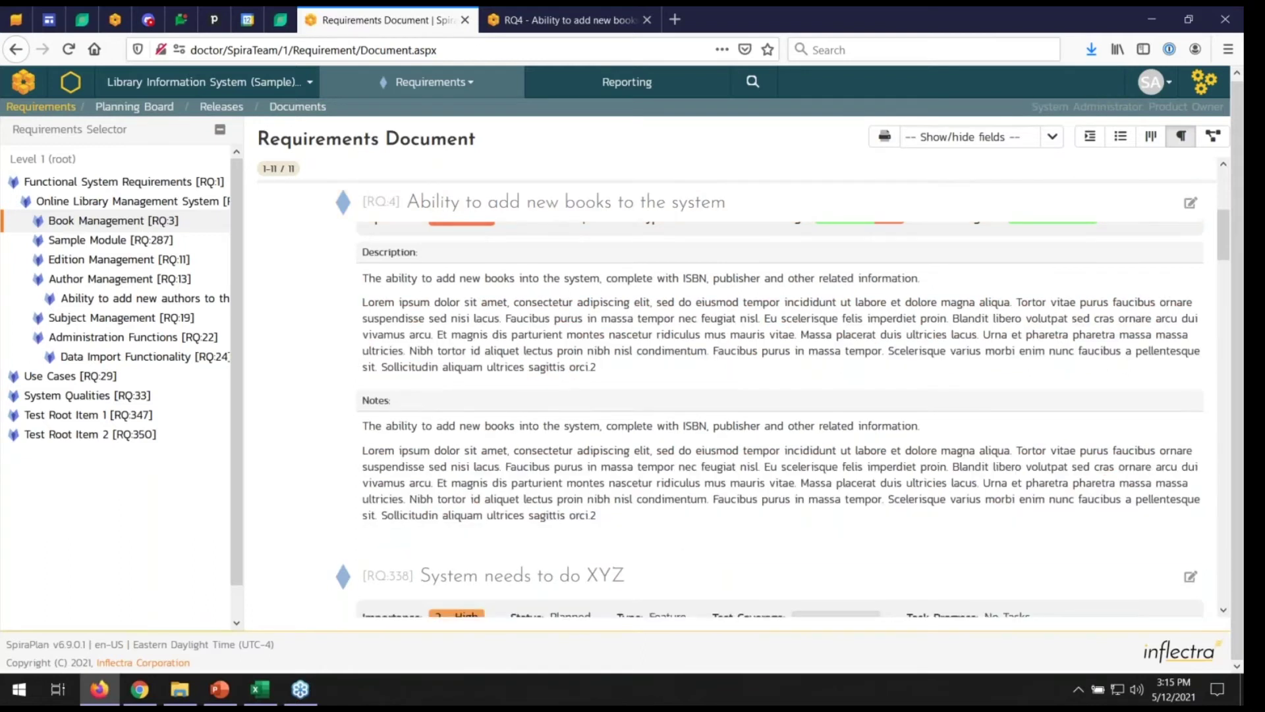
Open the Book Management requirement for inline editing and examine the Description's font, heading, size, text colour and background colour options.
scroll(683, 288, up, 4)
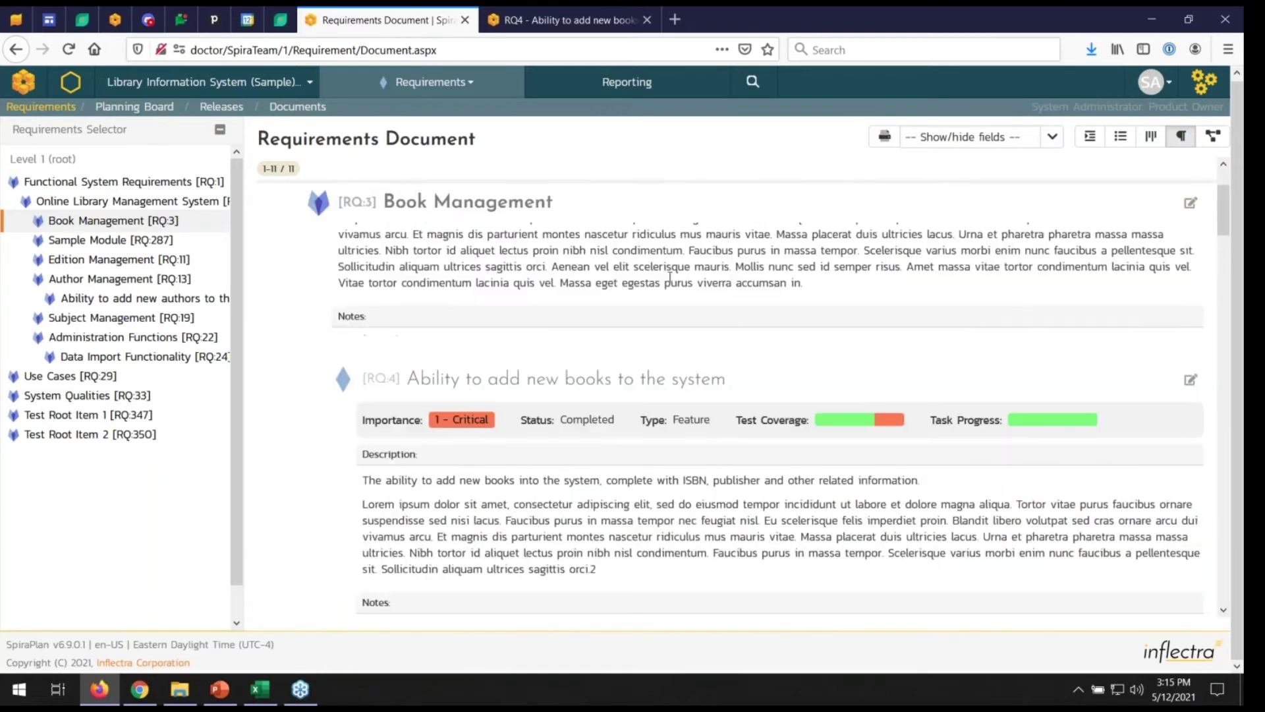
click(1190, 203)
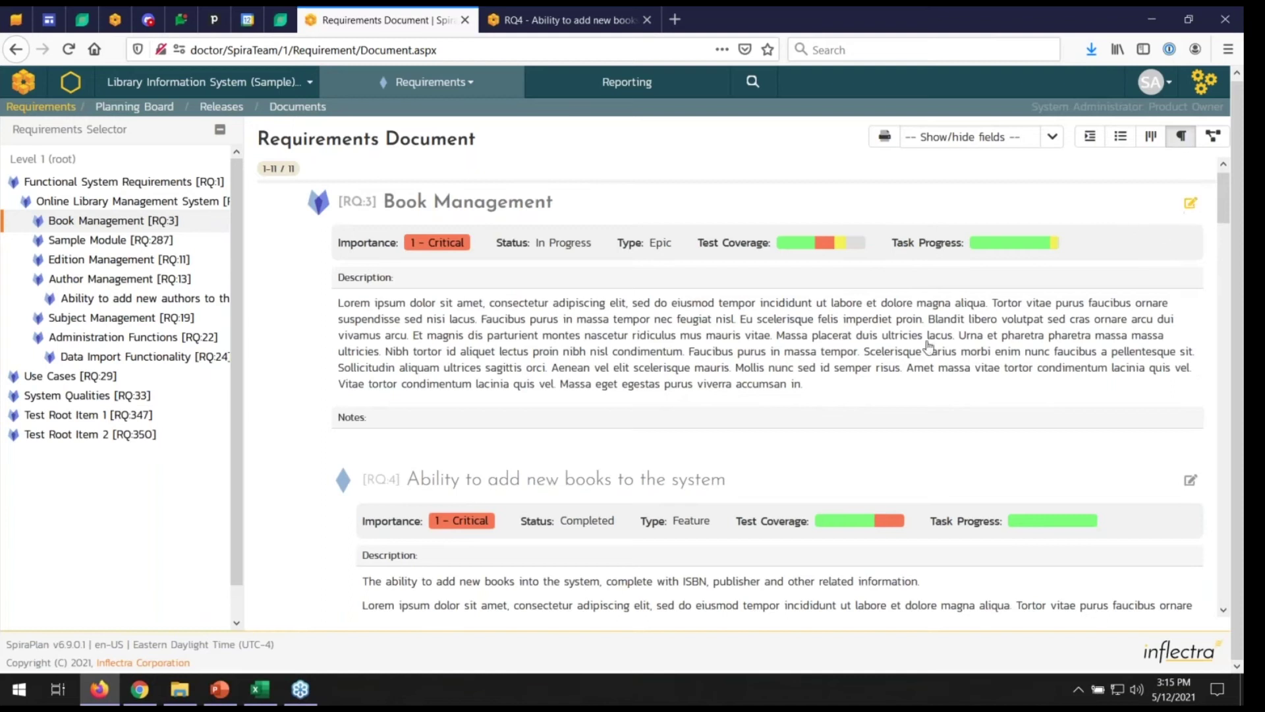
click(500, 301)
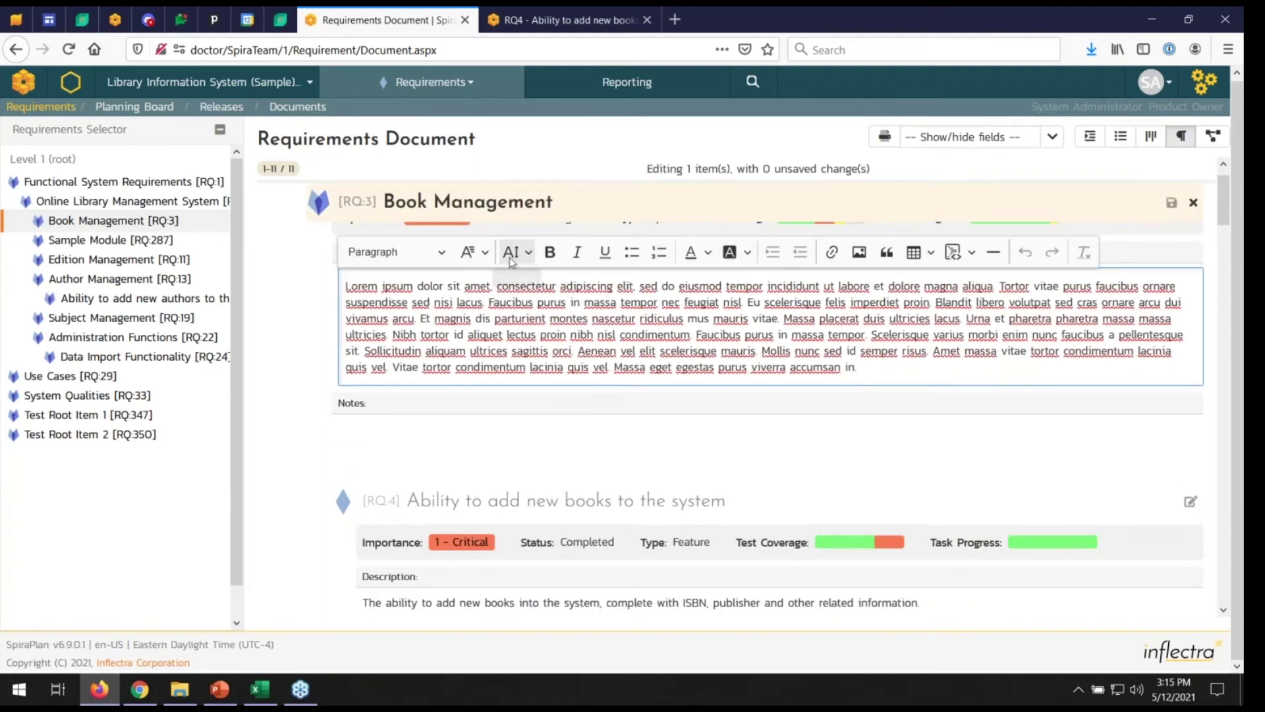
click(486, 257)
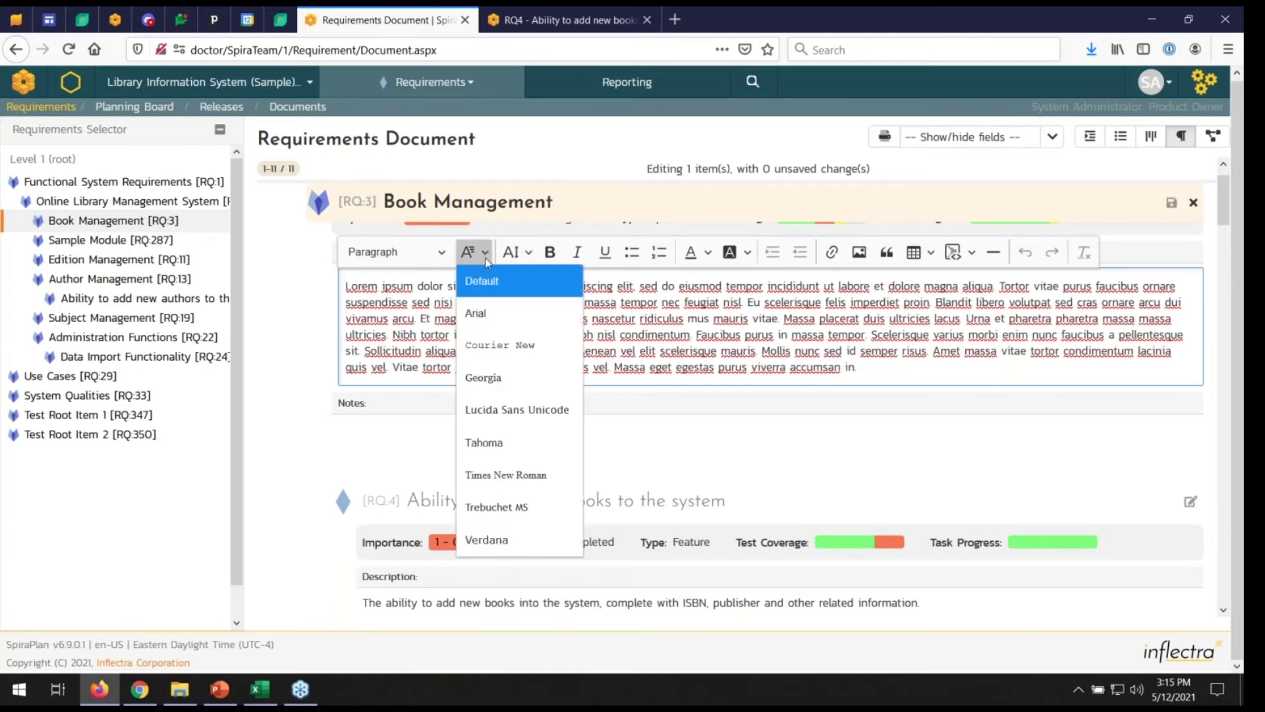
click(405, 252)
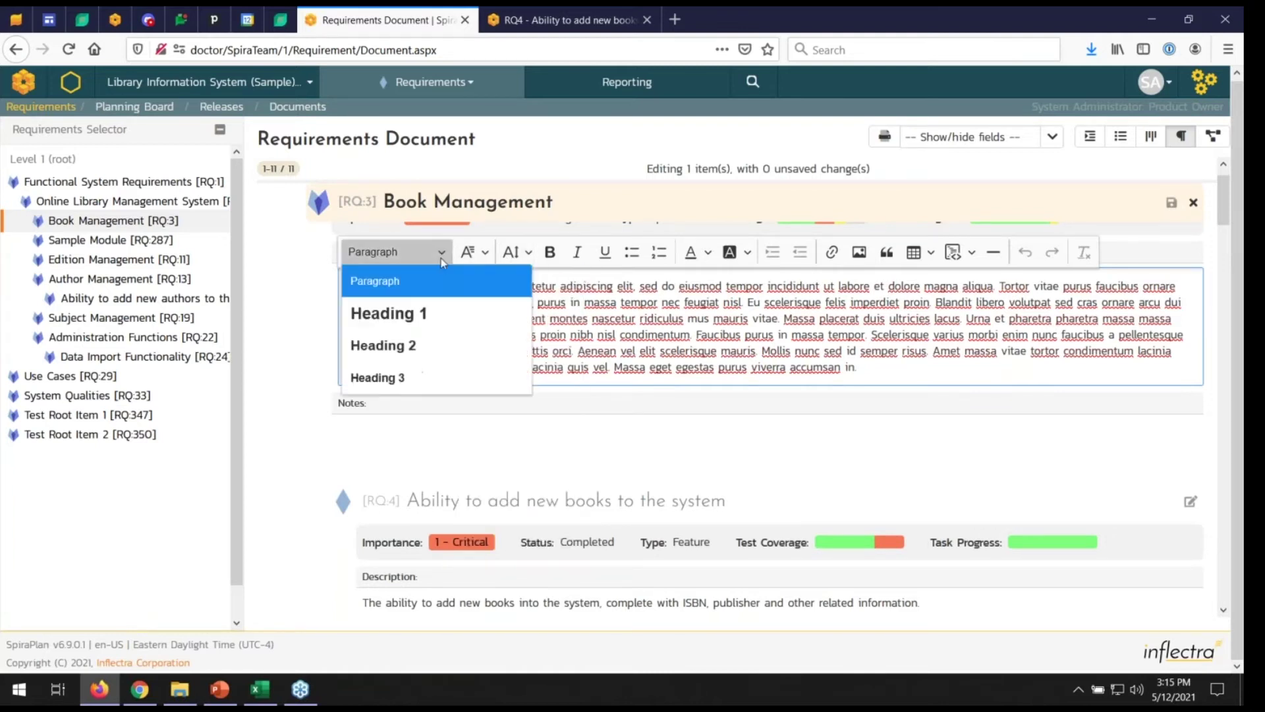
click(527, 254)
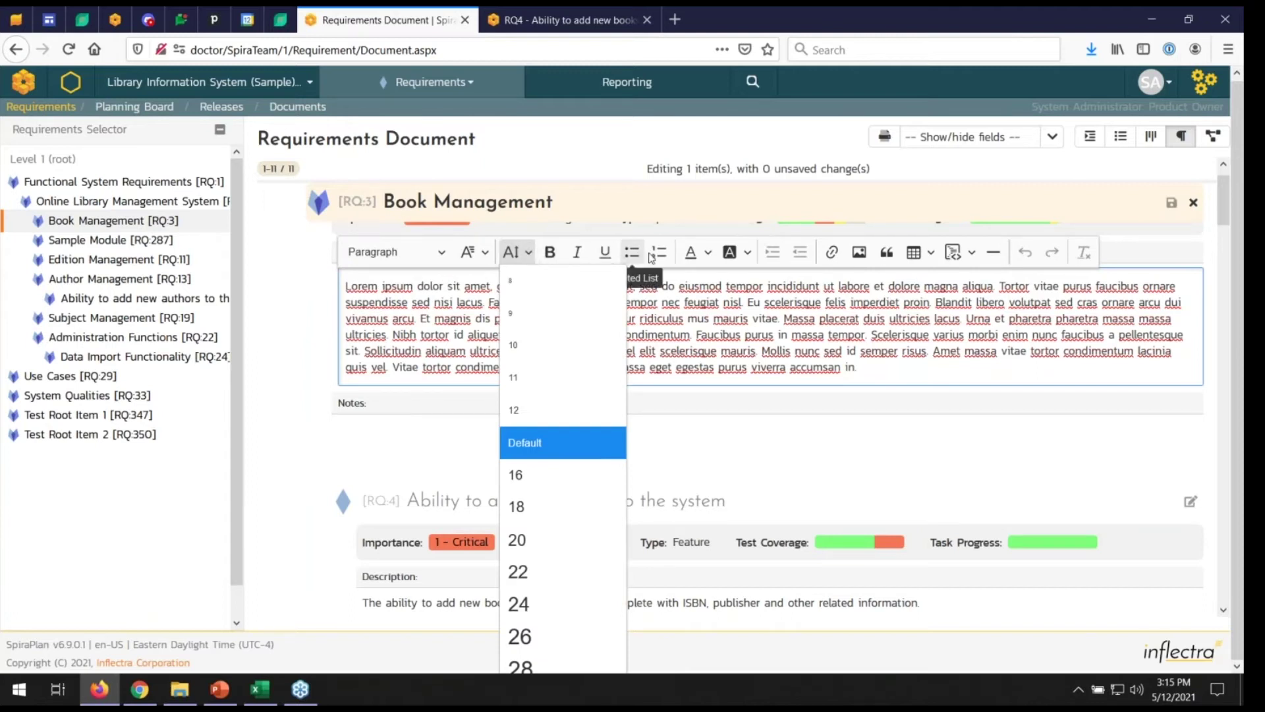
click(708, 253)
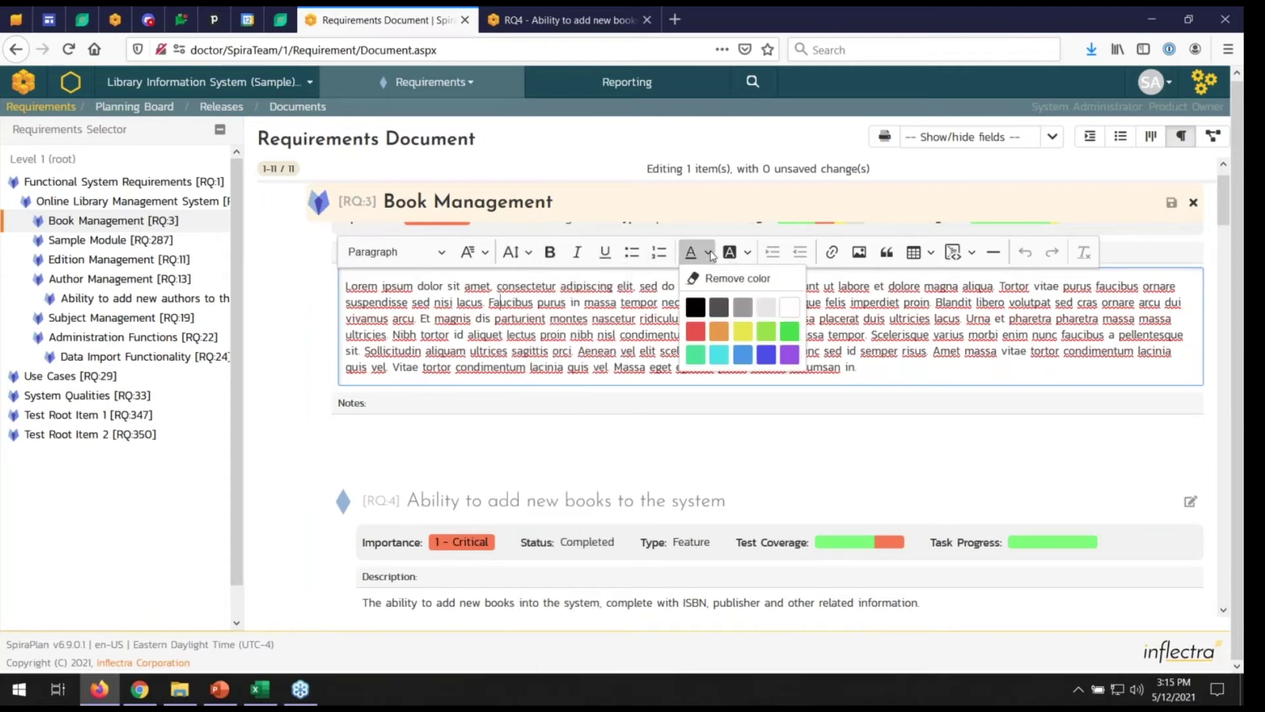
click(745, 254)
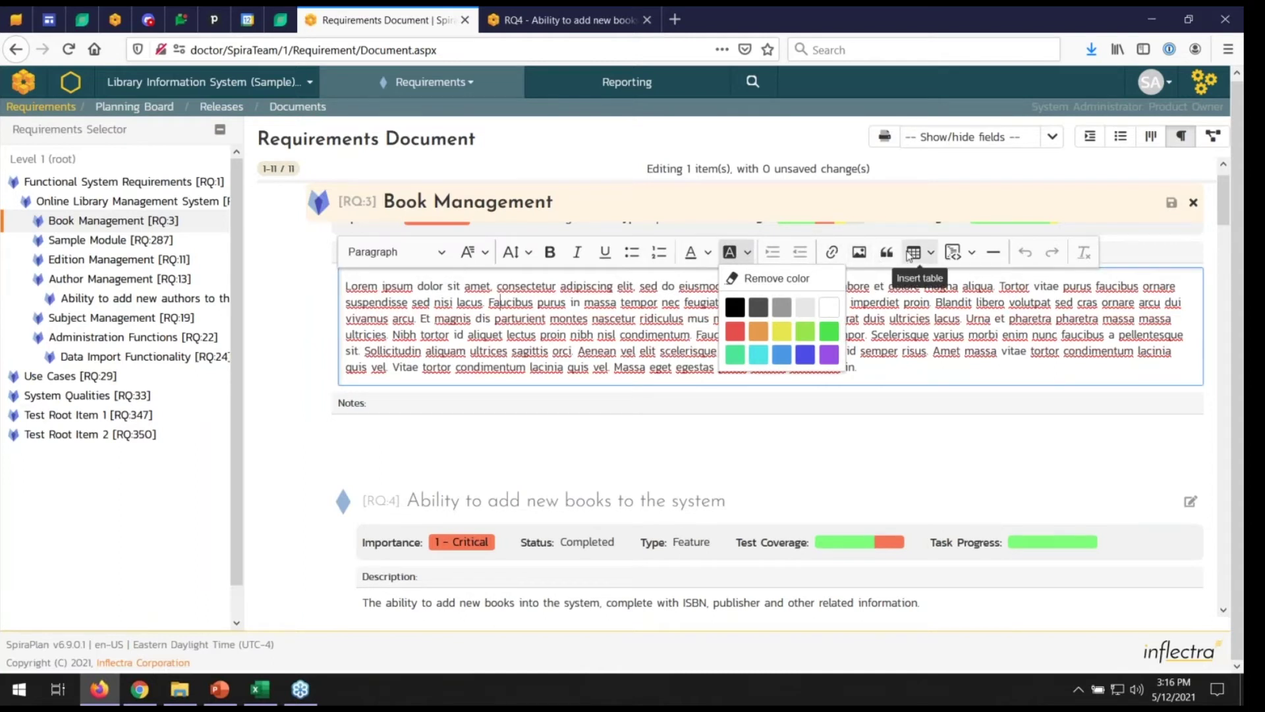
Try formatting the Book Management description as a plain text code block, remove the formatting and cancel the inline editing.
click(971, 254)
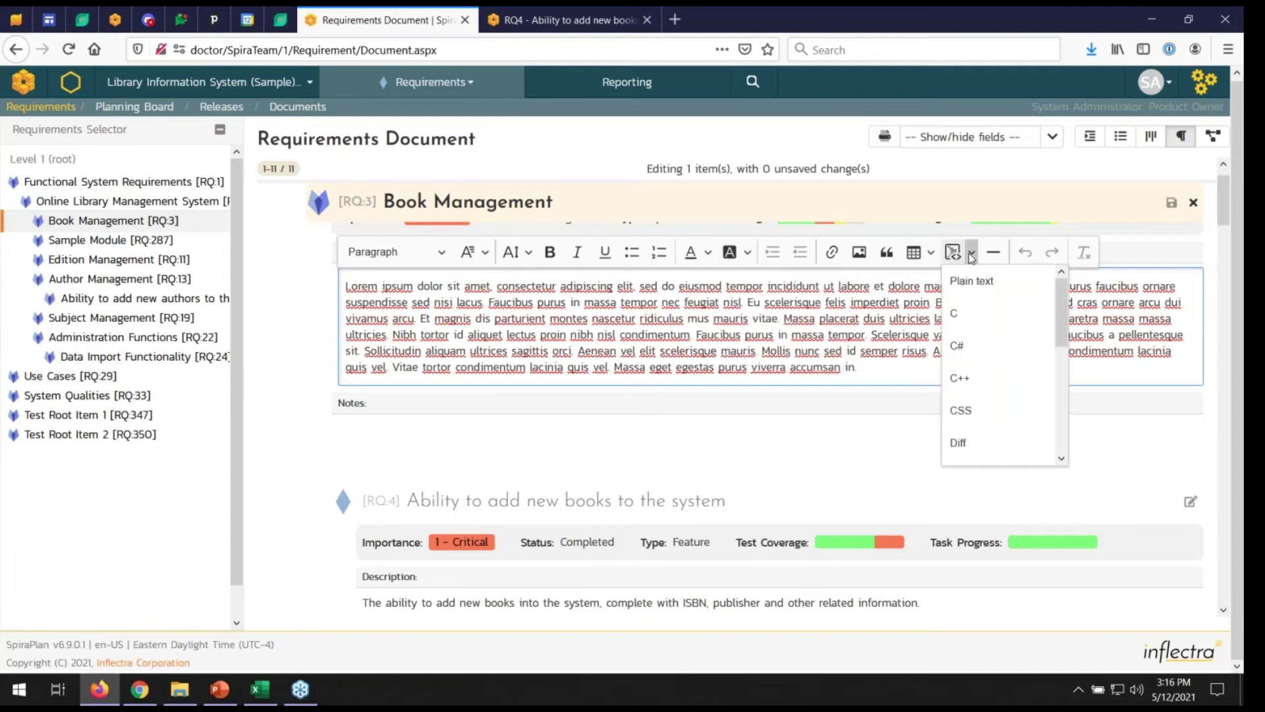
click(954, 255)
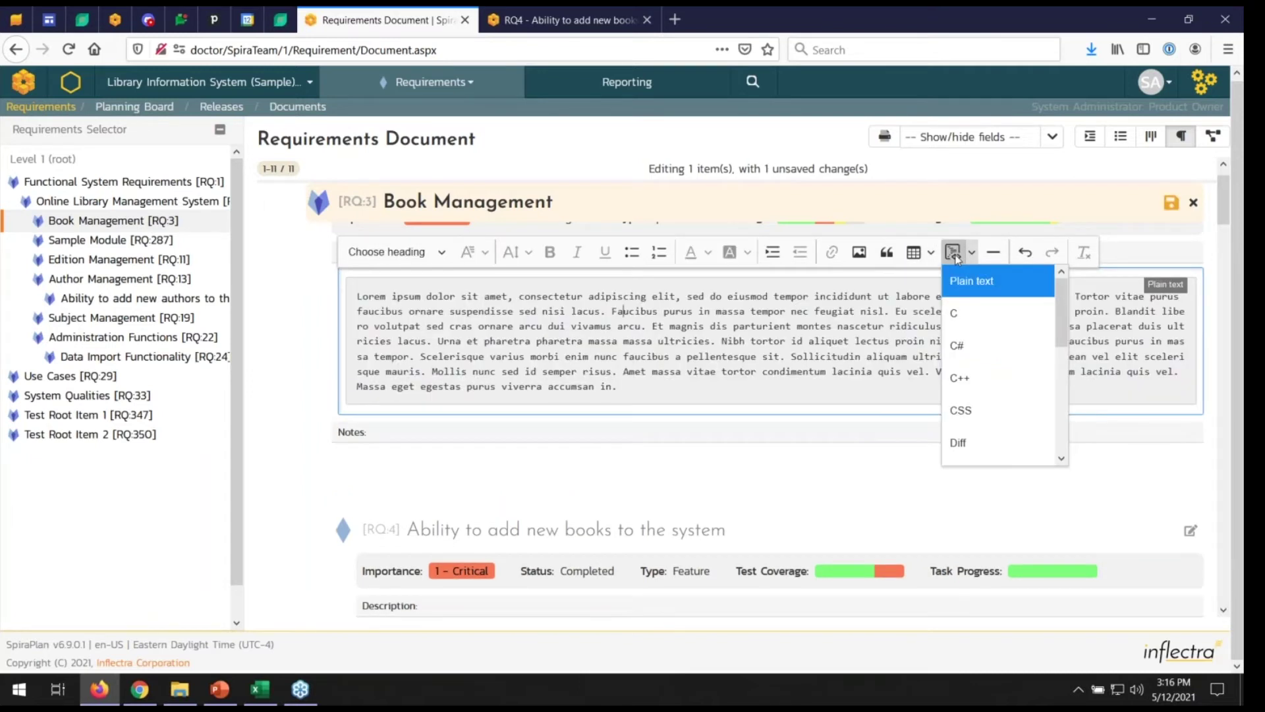
click(954, 254)
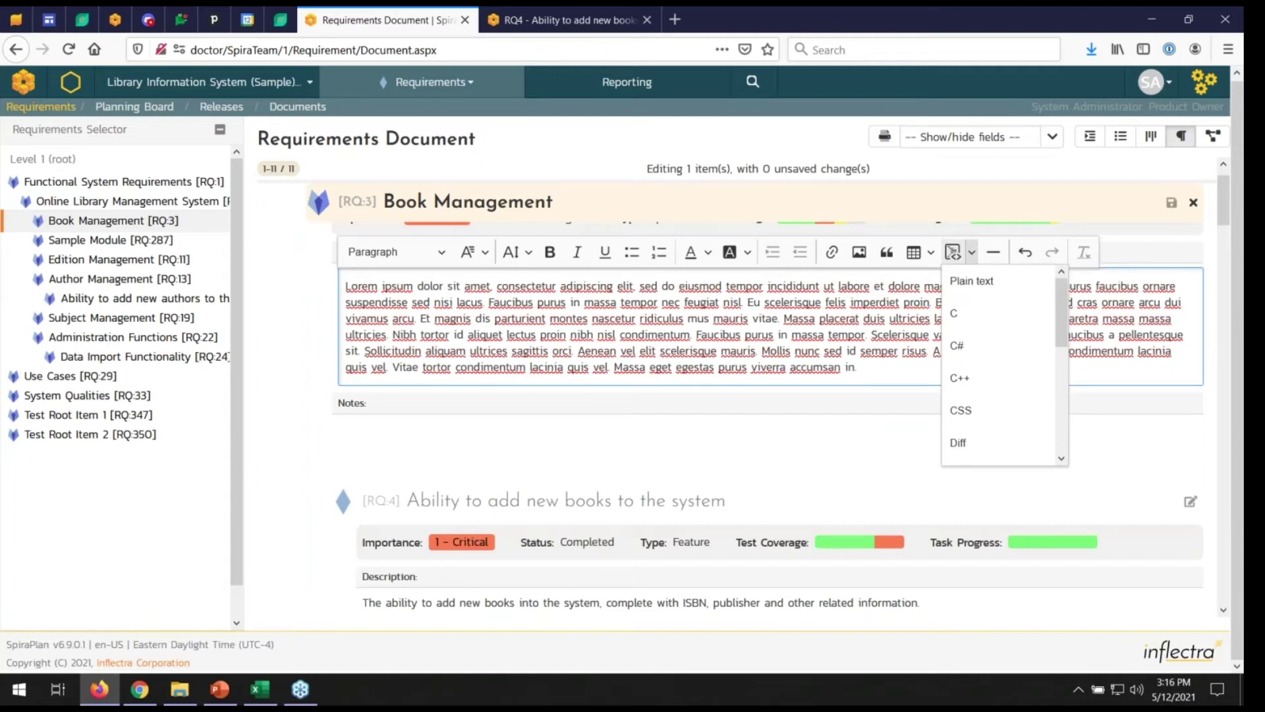
click(778, 359)
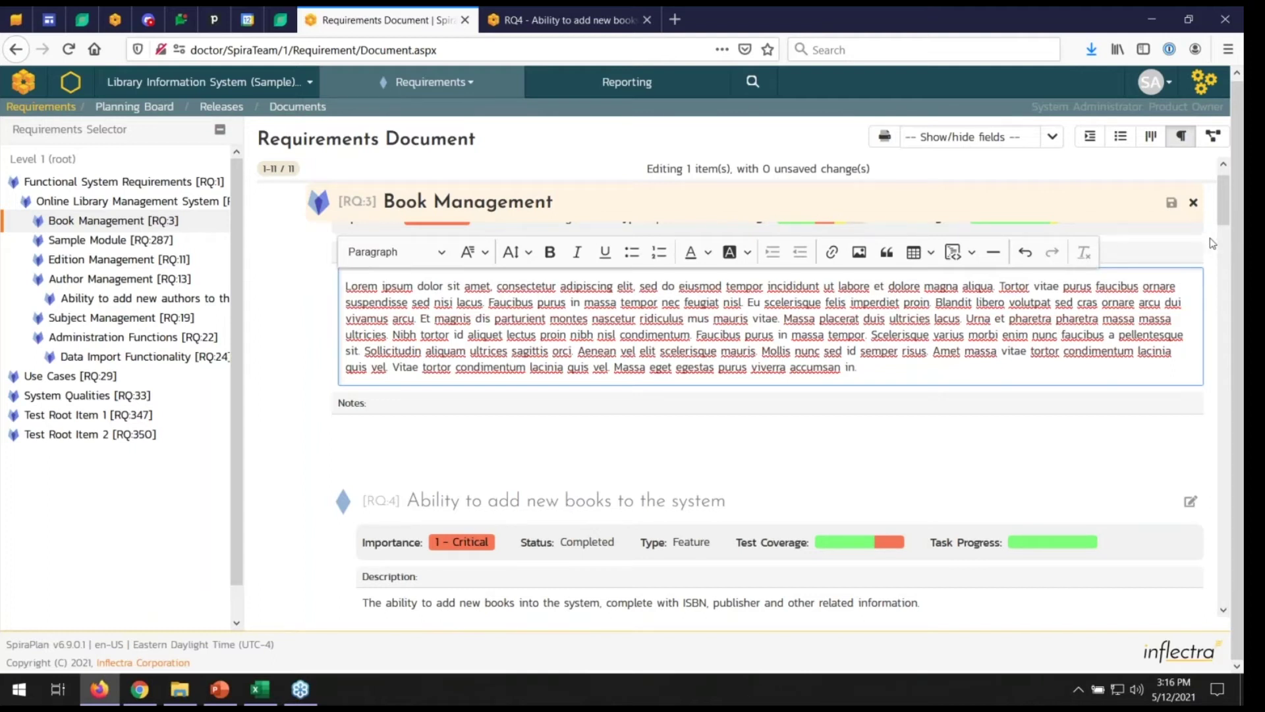
click(1196, 208)
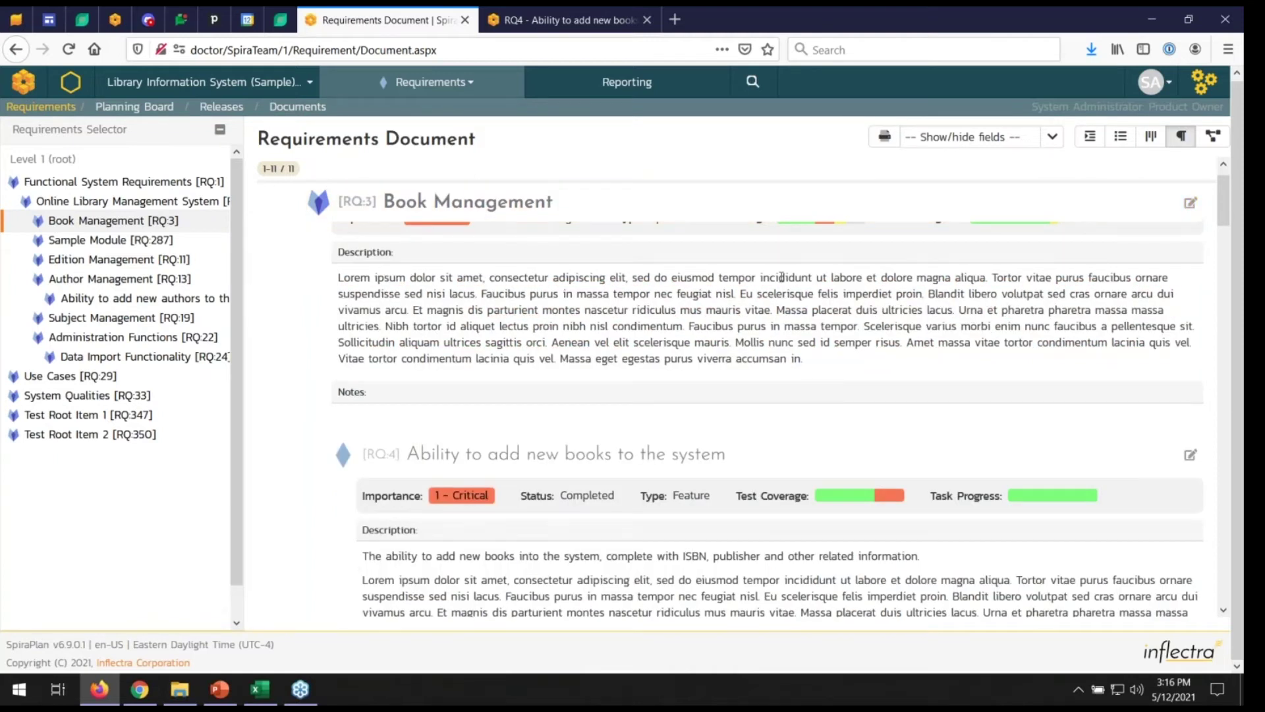
Show the Outline Number field for the requirements in the document.
scroll(782, 277, up, 1)
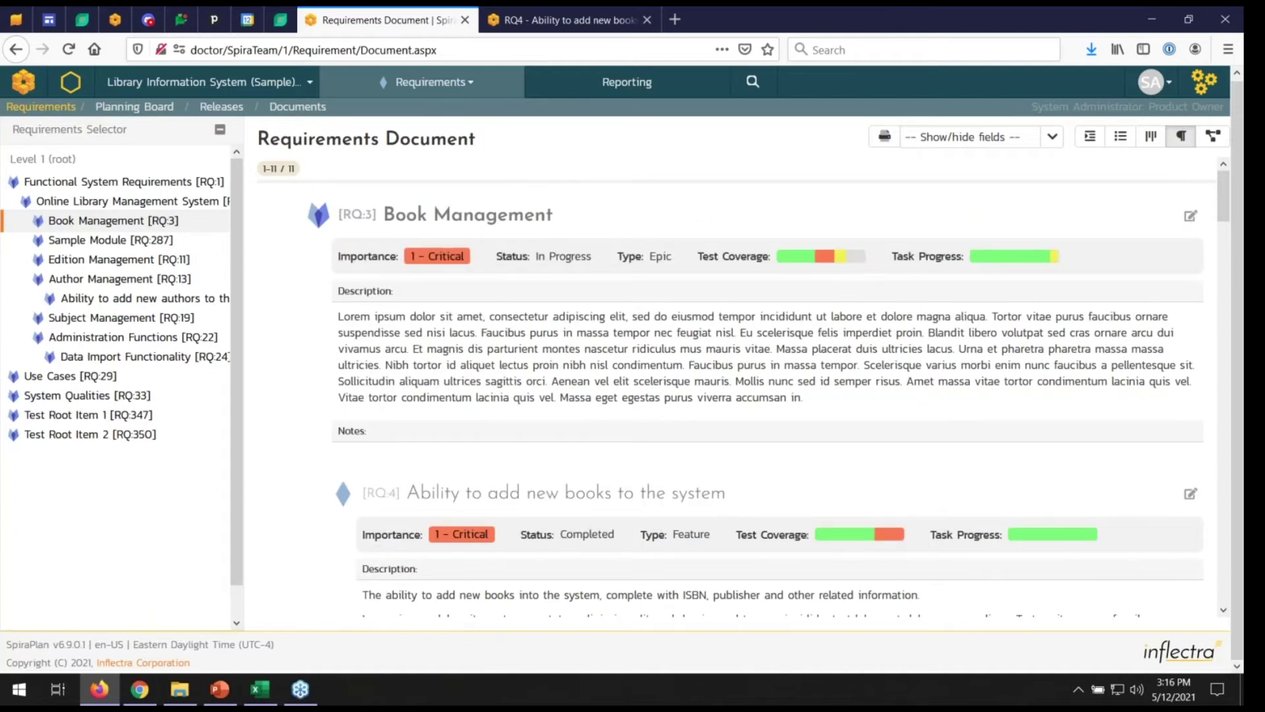
click(1046, 140)
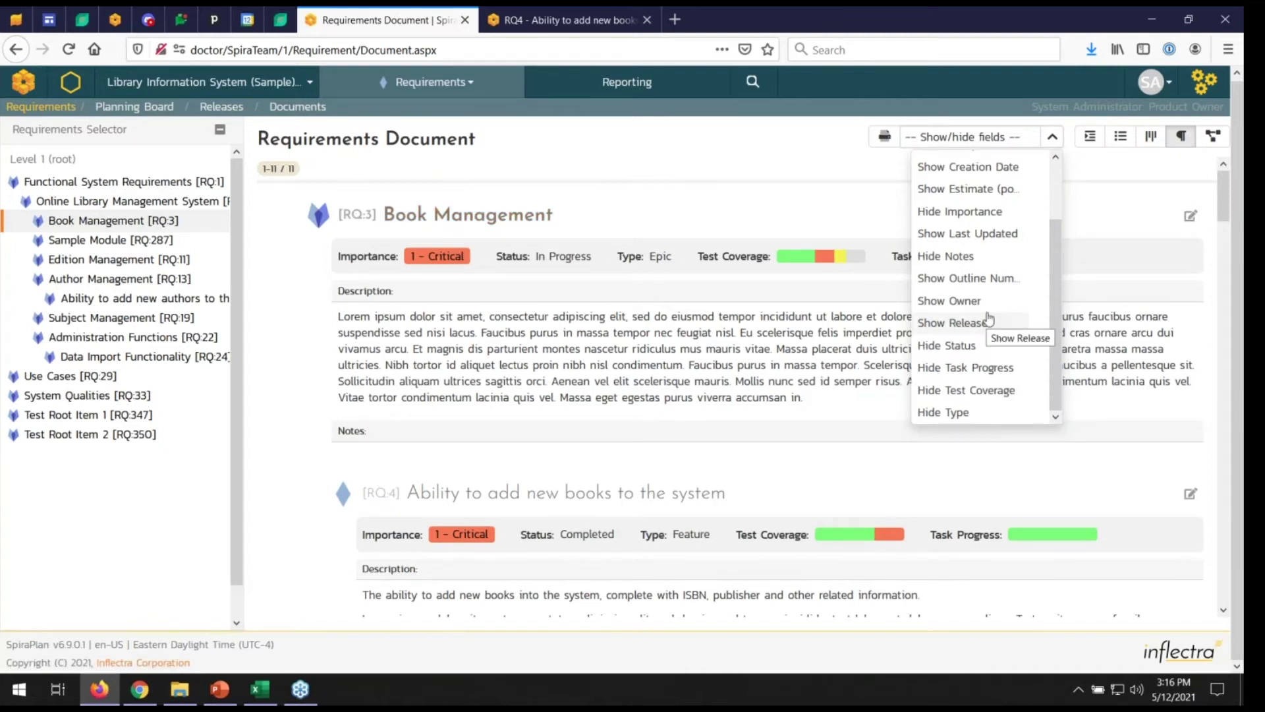
scroll(988, 320, up, 3)
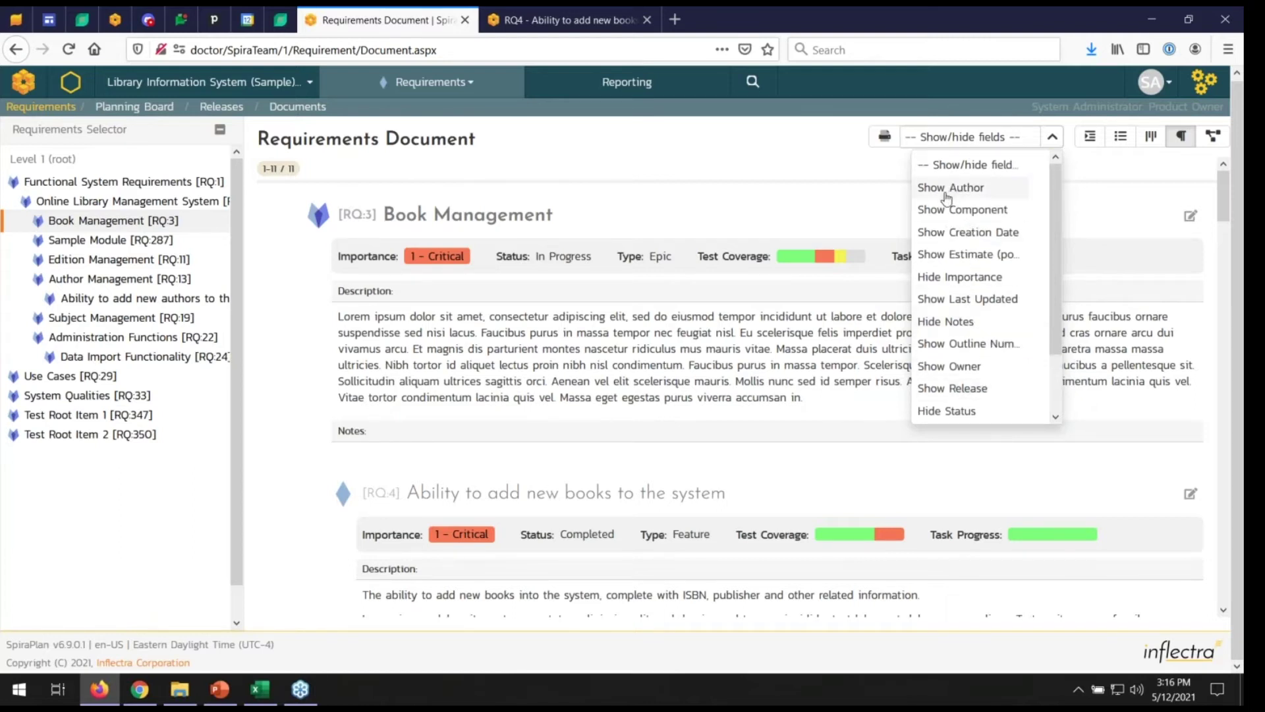
click(982, 345)
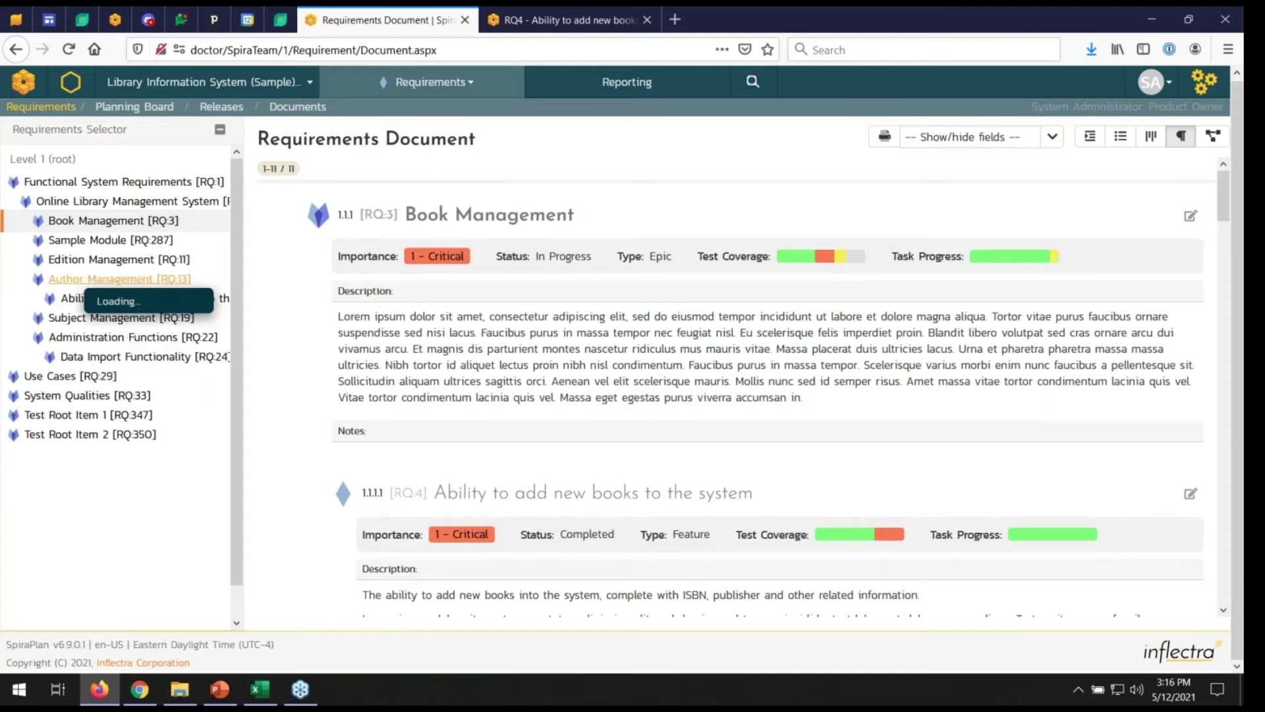
Display the Author Management section in the document and look through the available fields and its child requirements.
click(118, 279)
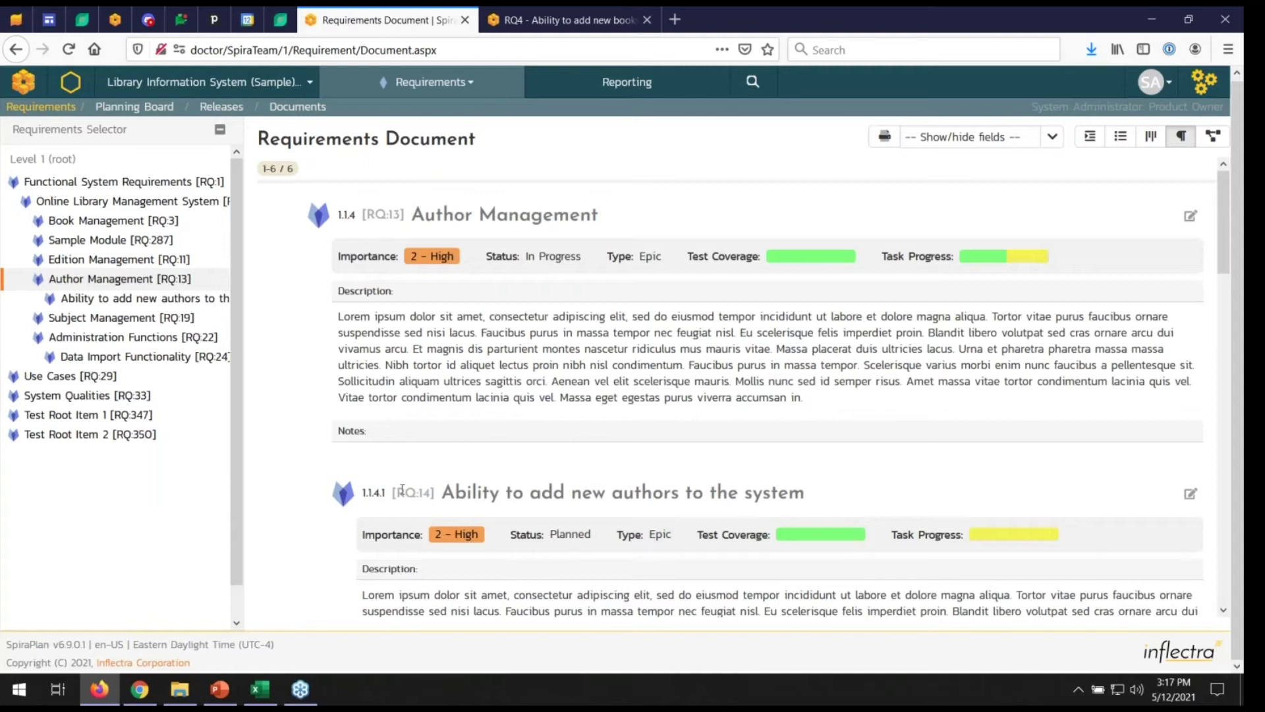
click(1052, 137)
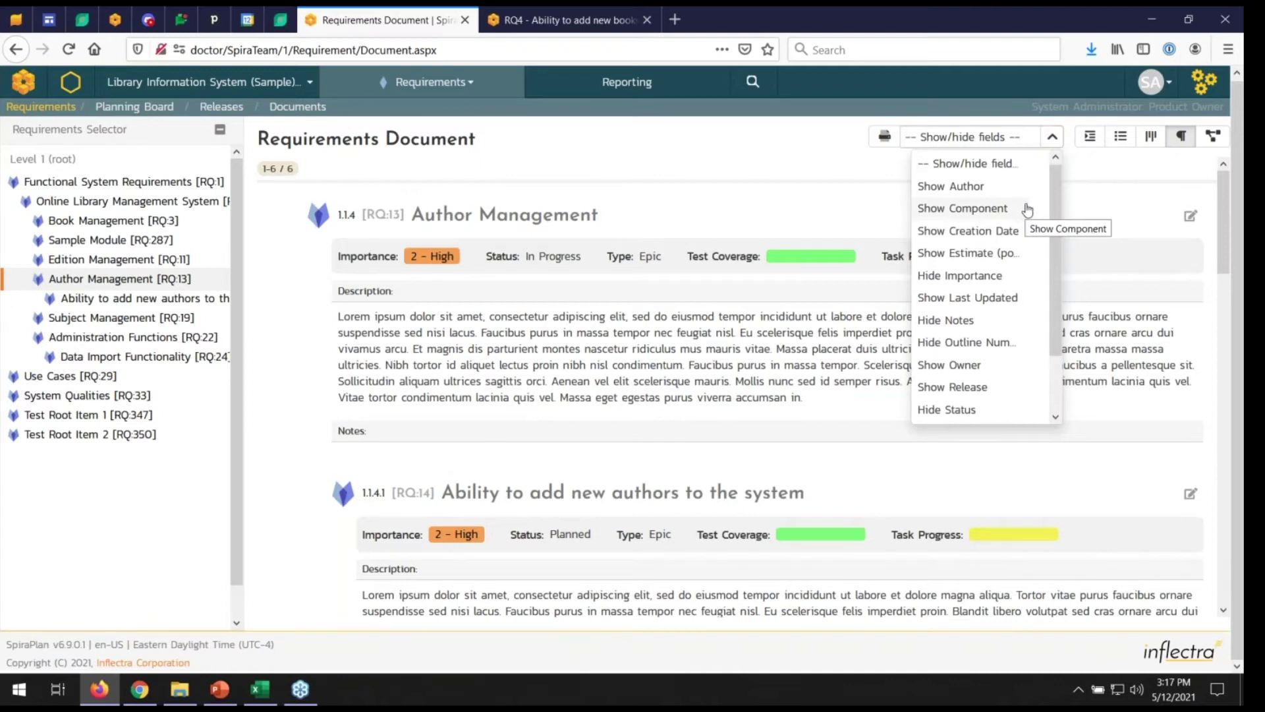
scroll(1027, 209, down, 1)
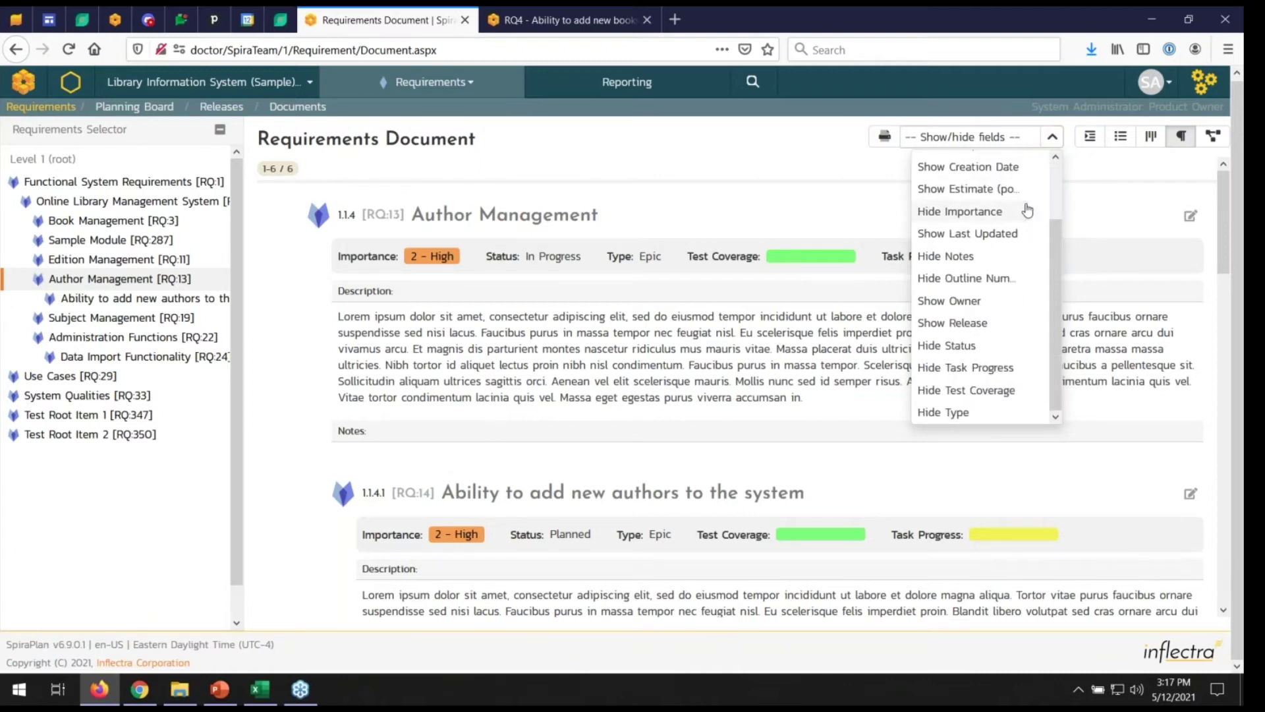
scroll(1025, 244, up, 1)
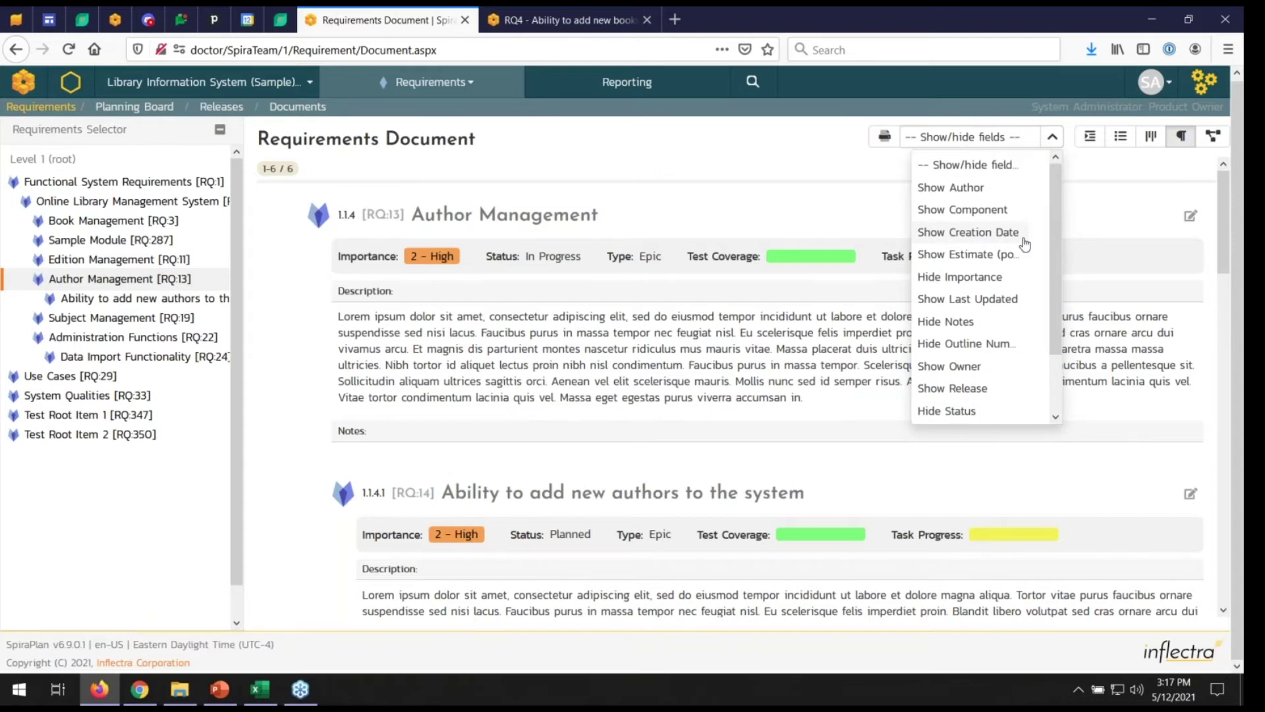
scroll(659, 396, down, 8)
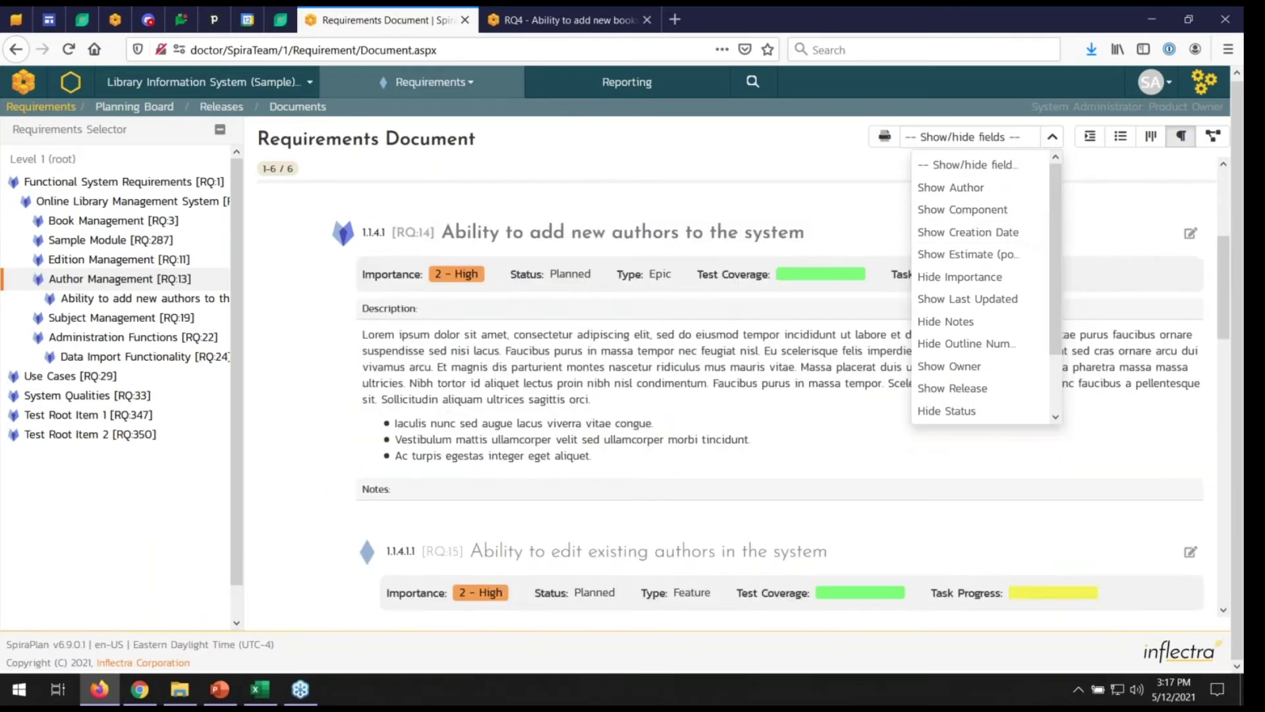
scroll(776, 352, down, 5)
click(350, 308)
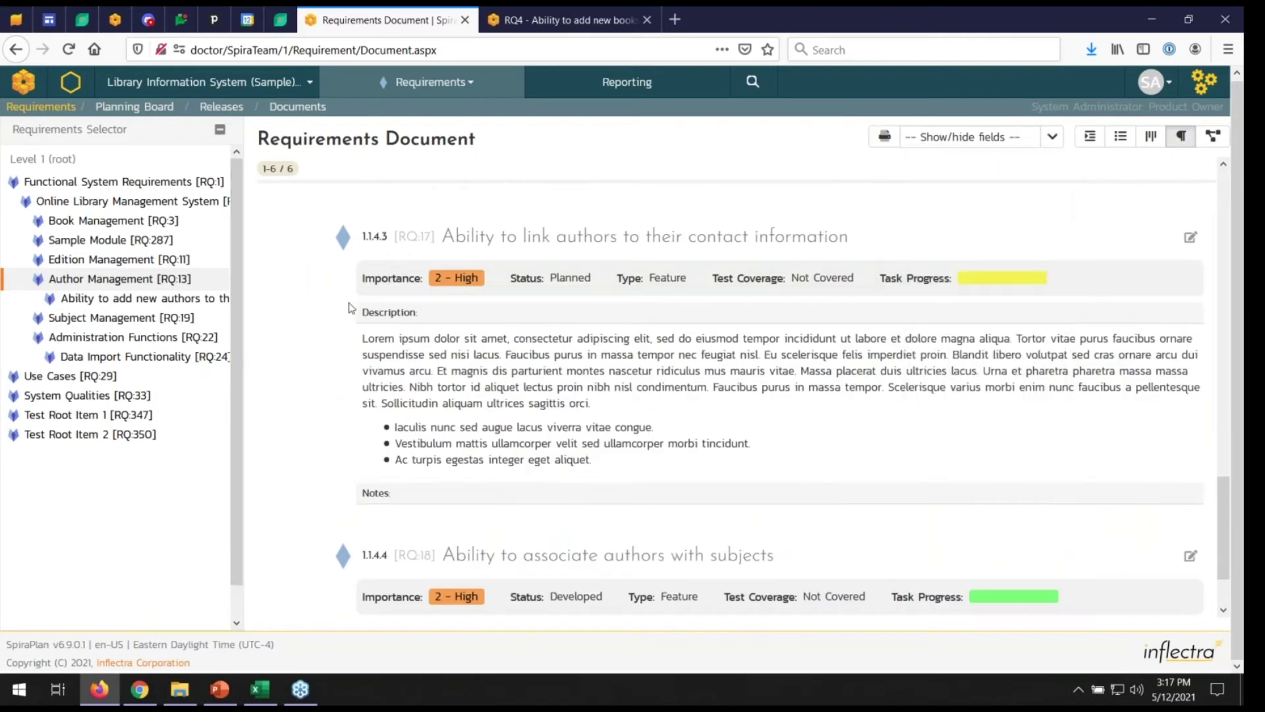
scroll(389, 245, down, 1)
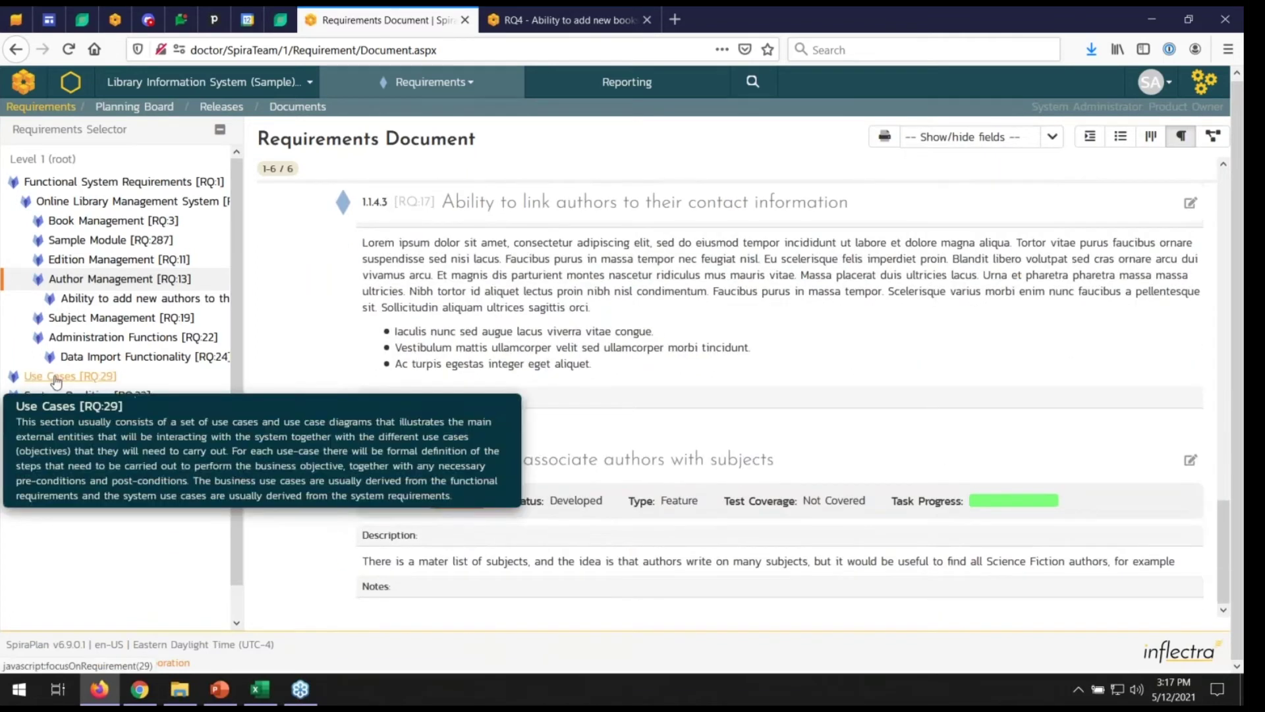
Display the Use Cases section in the document, look through its use case diagrams, and switch the requirements to the board view.
click(75, 379)
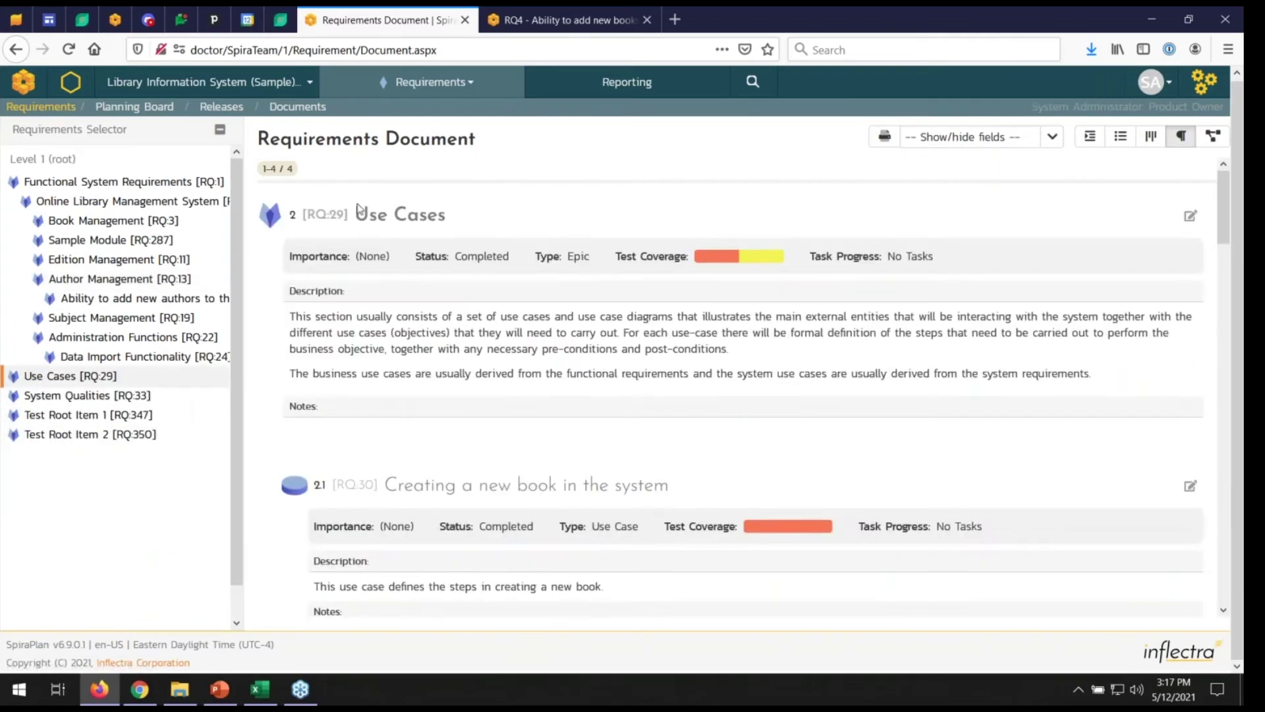
scroll(374, 461, down, 10)
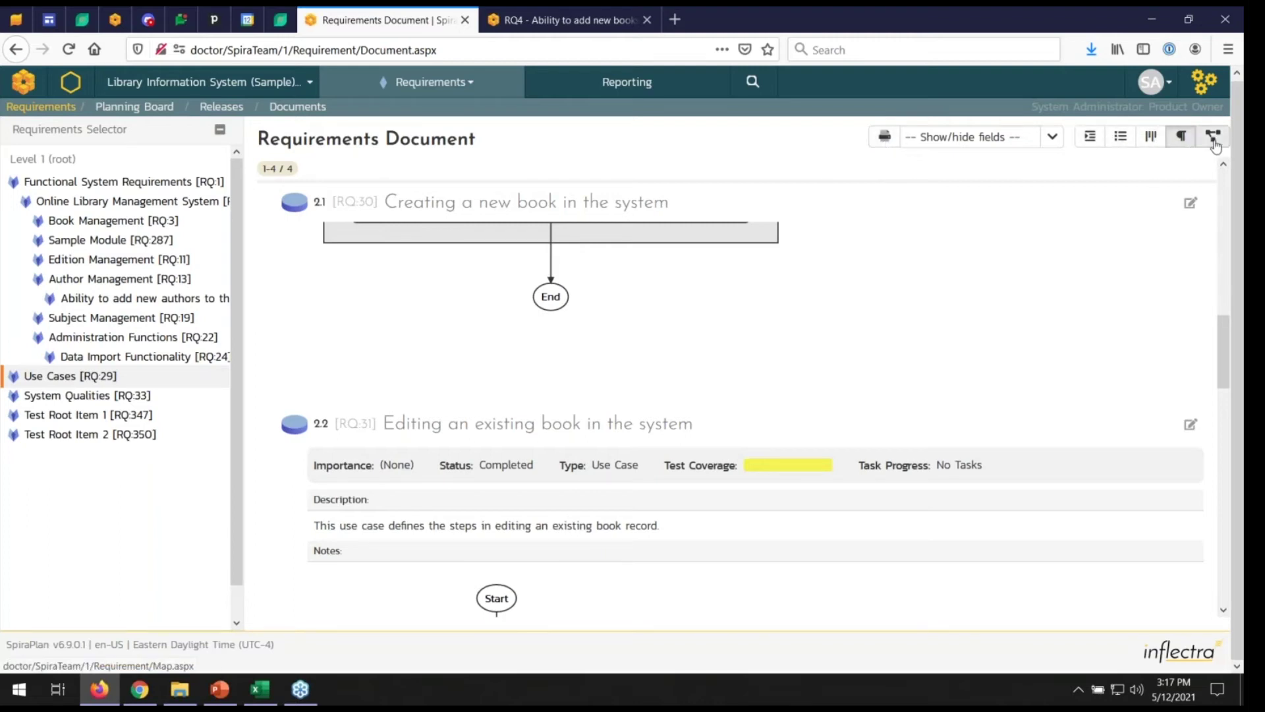
click(1154, 147)
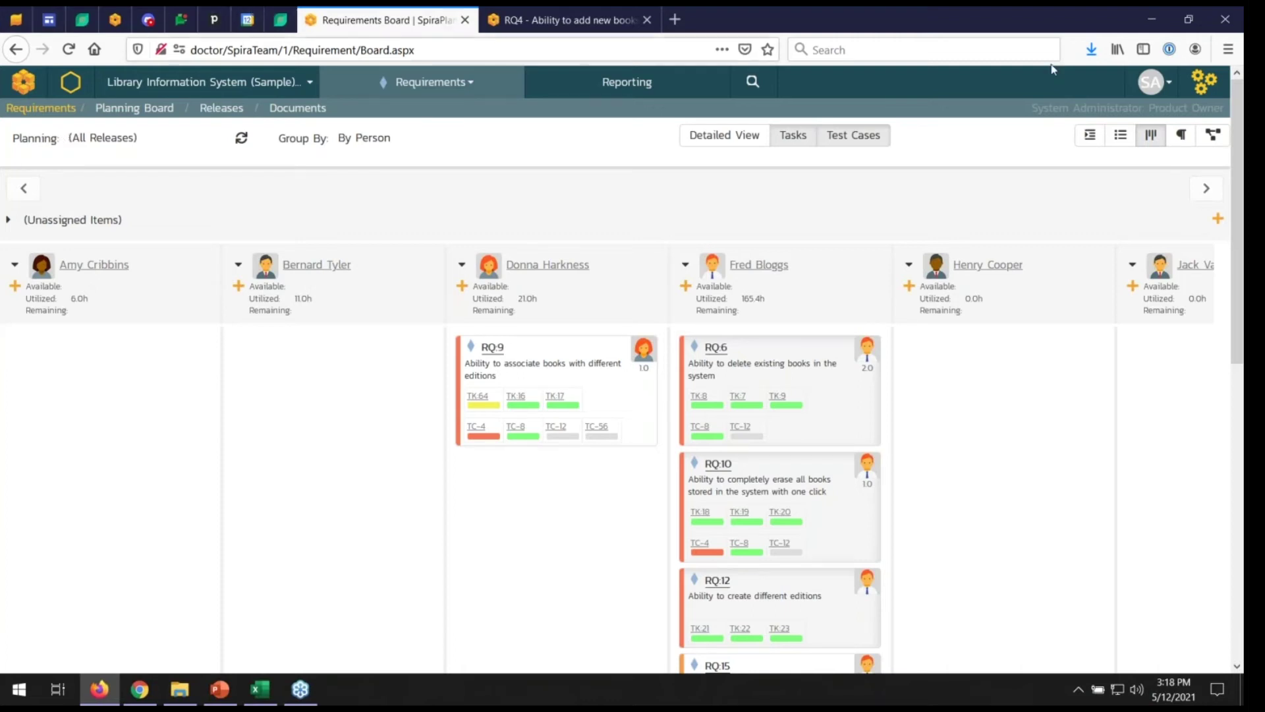
Review the Library Information System template's incident statuses, incident types and incident priorities in administration.
click(1204, 81)
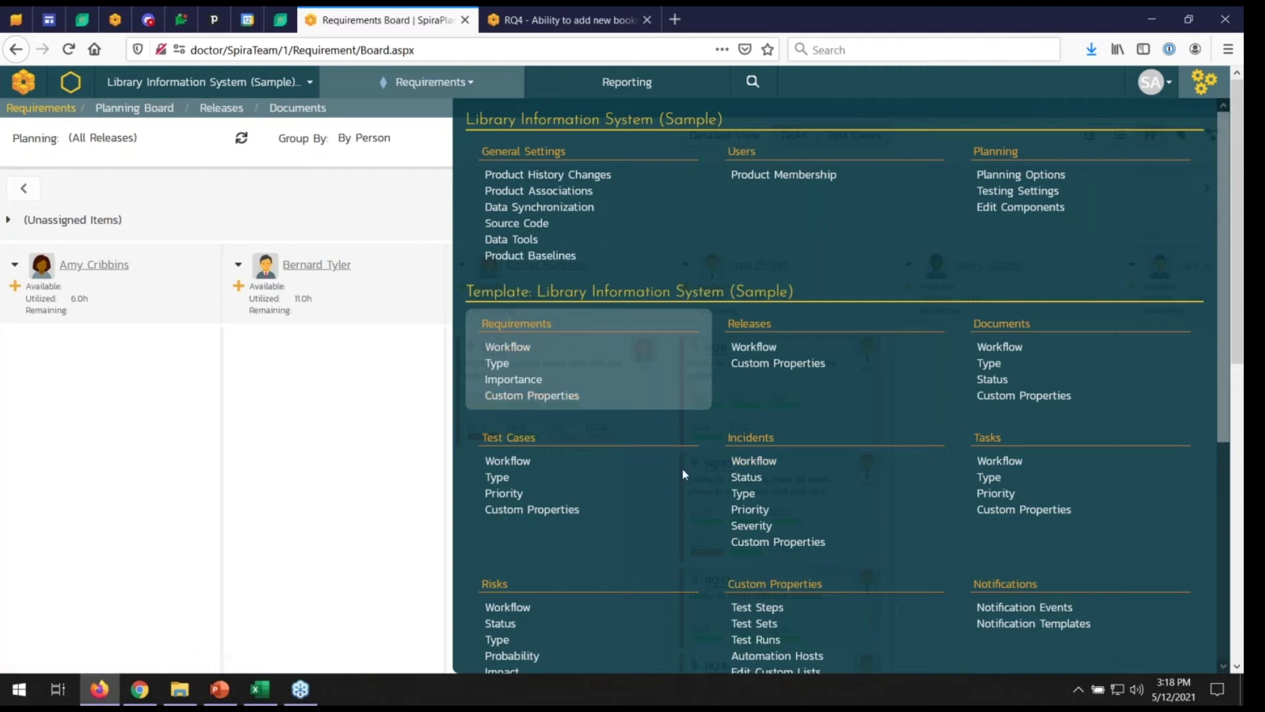
click(748, 478)
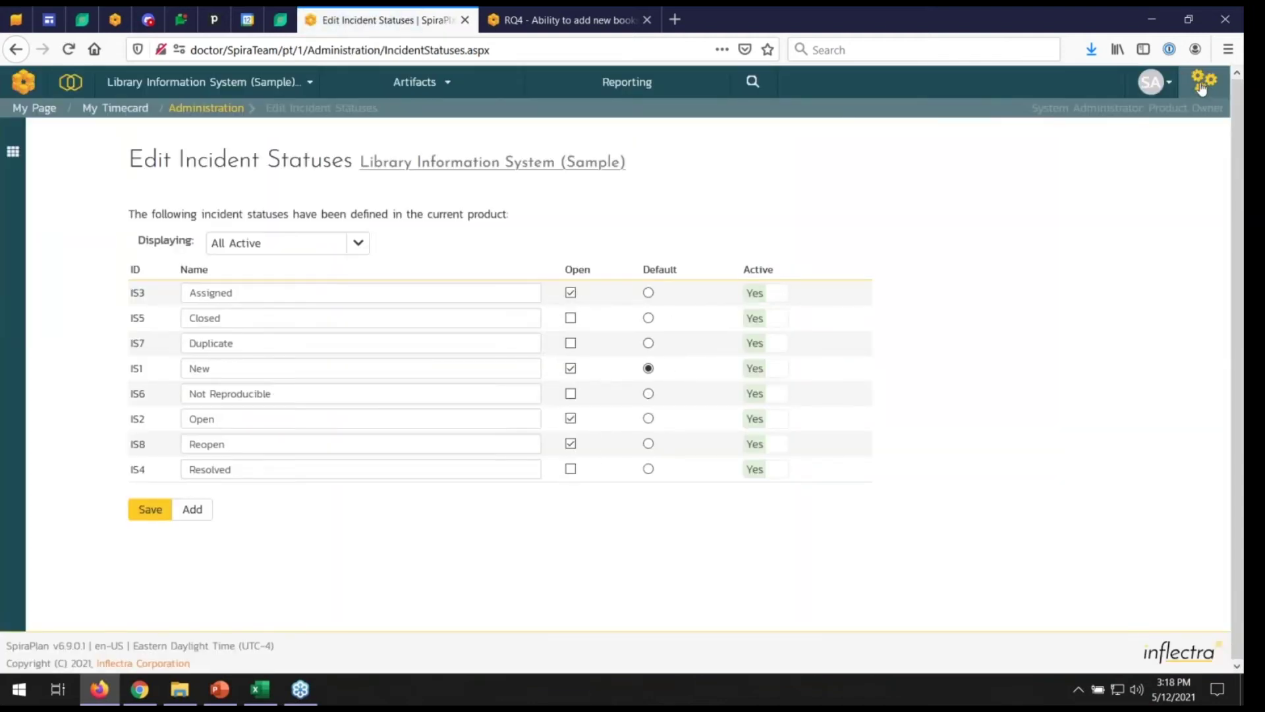
click(1204, 81)
click(729, 500)
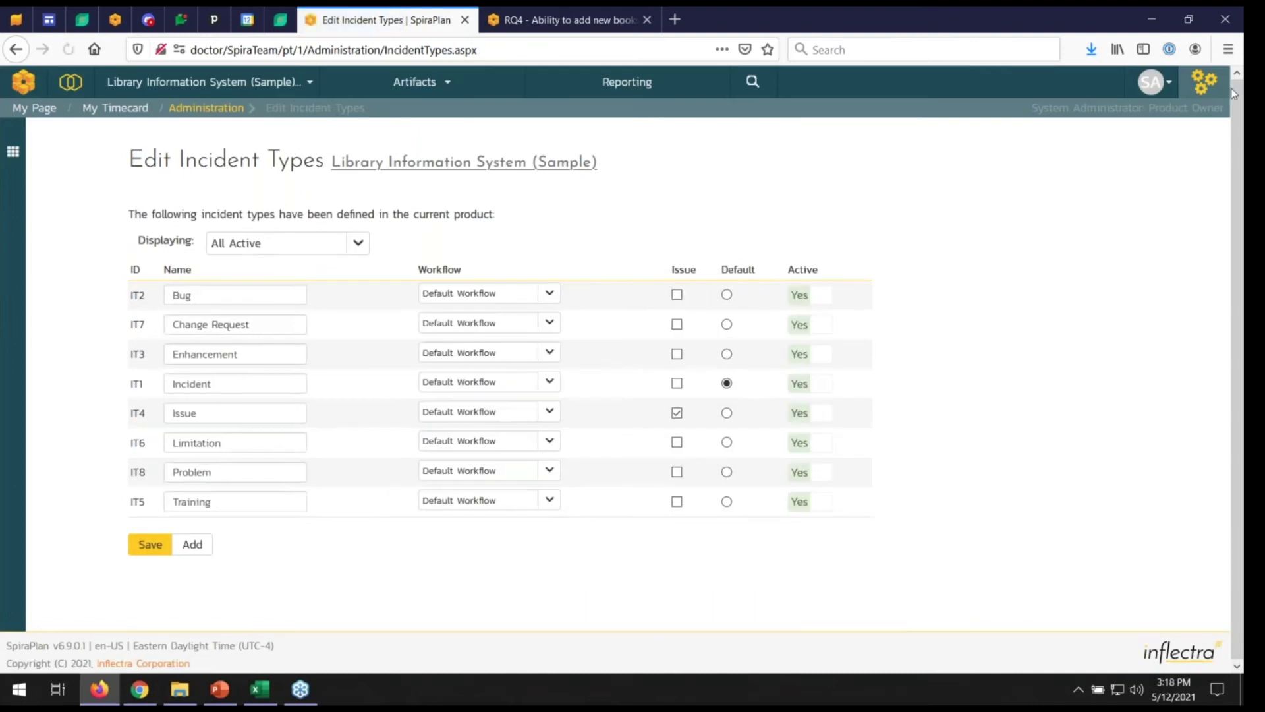
click(1204, 82)
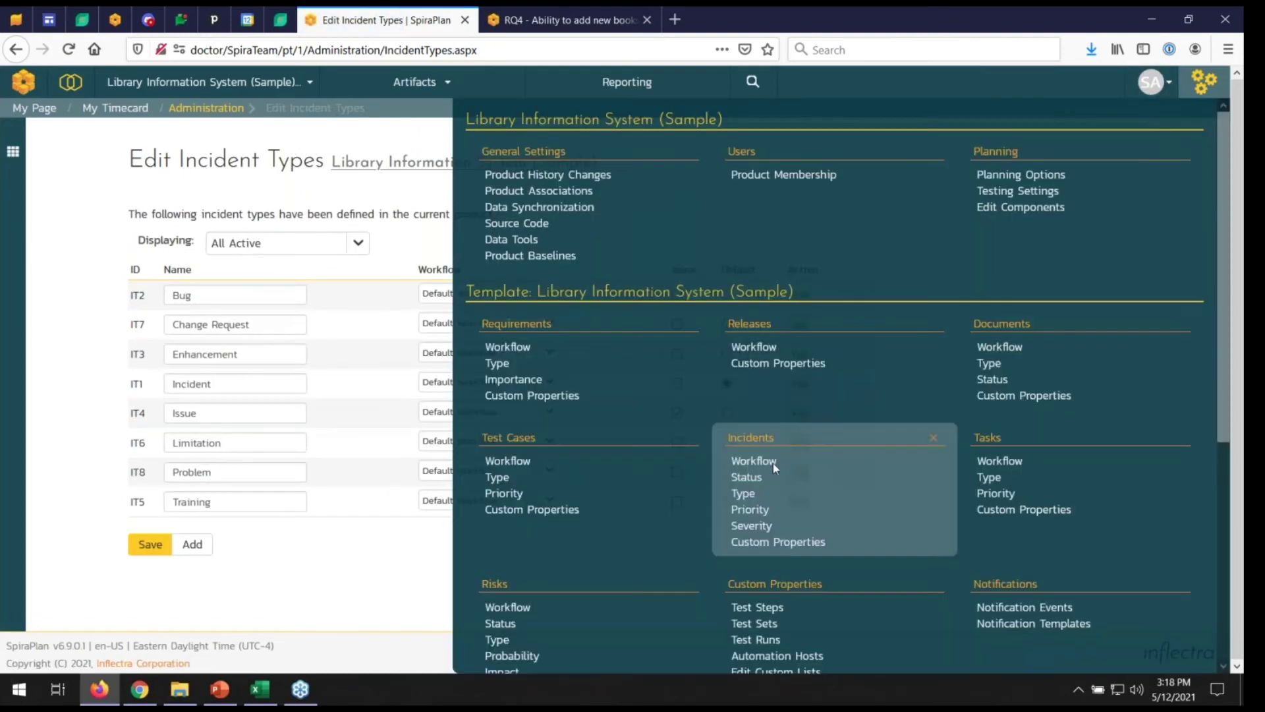
click(750, 509)
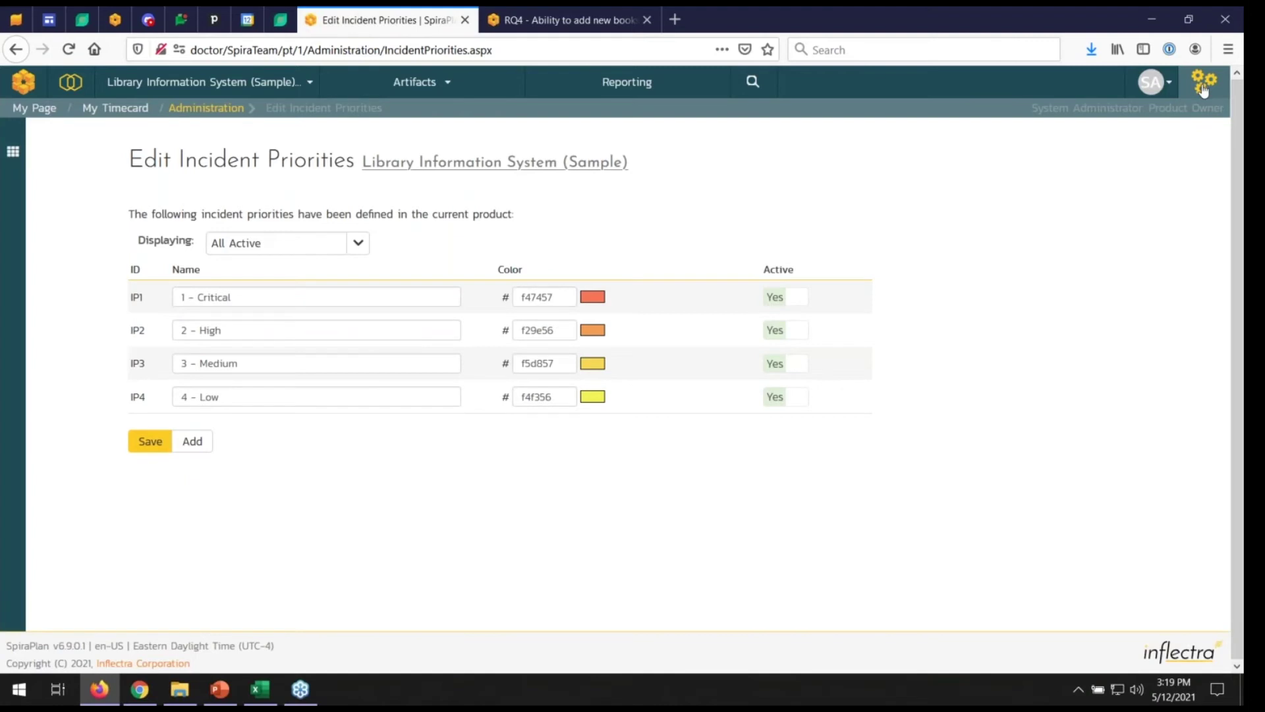
Review the template's custom property definitions for incidents and for requirements.
click(1203, 90)
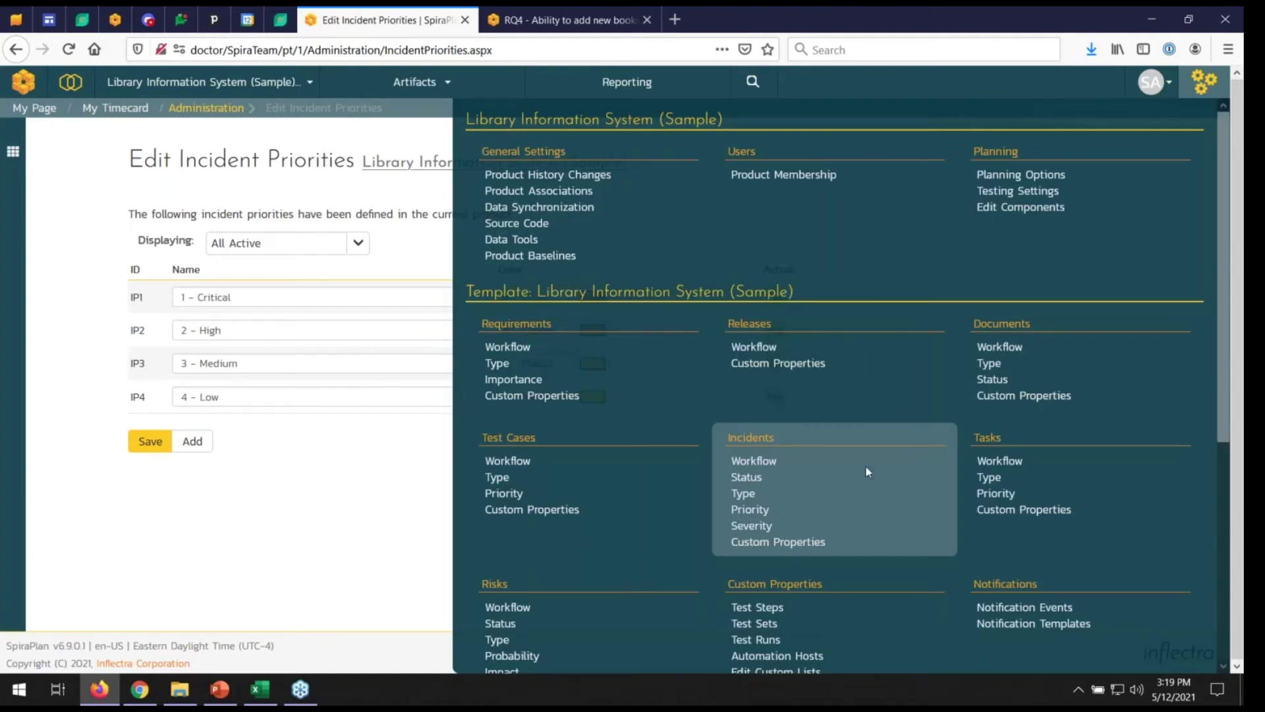
scroll(686, 498, down, 3)
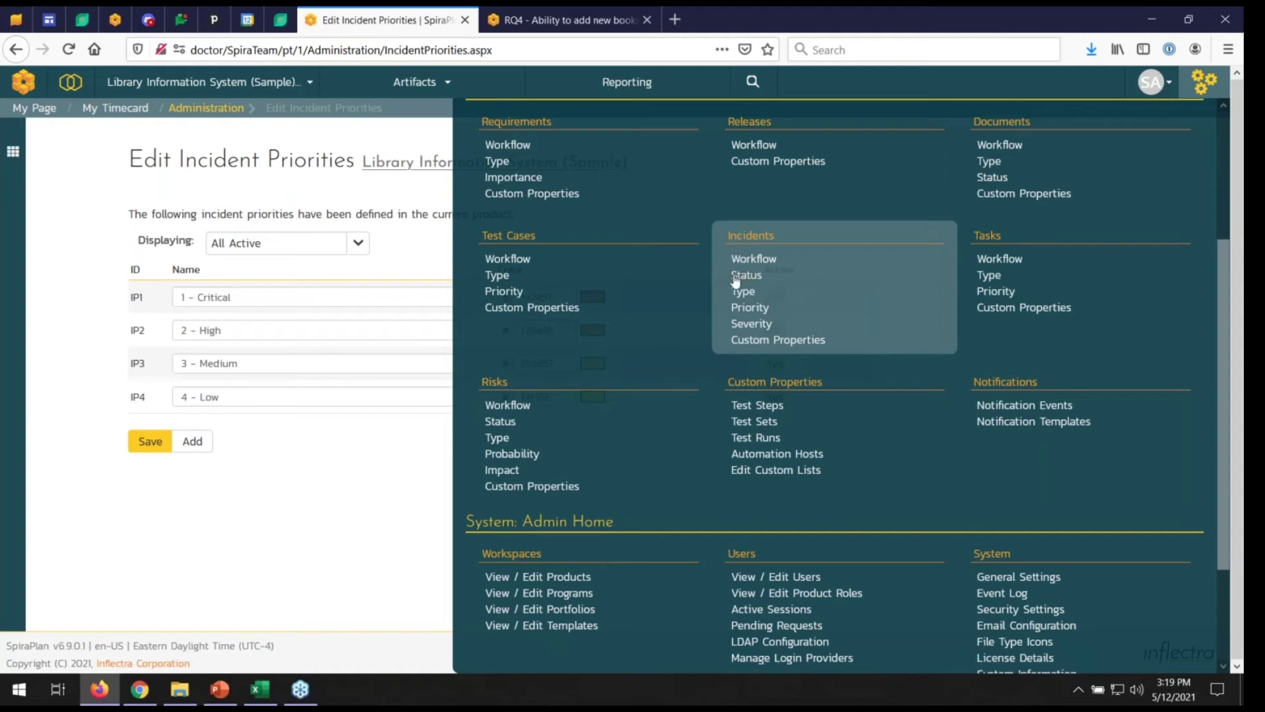
click(773, 343)
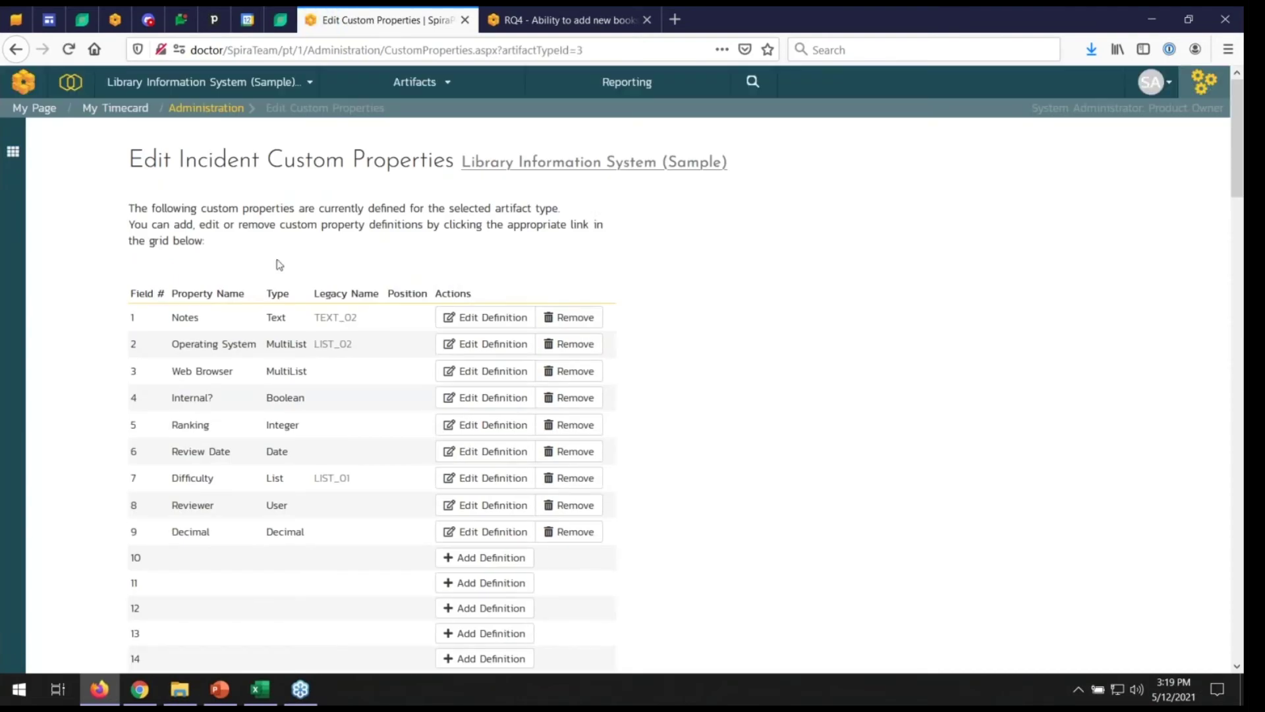
click(1201, 80)
click(528, 395)
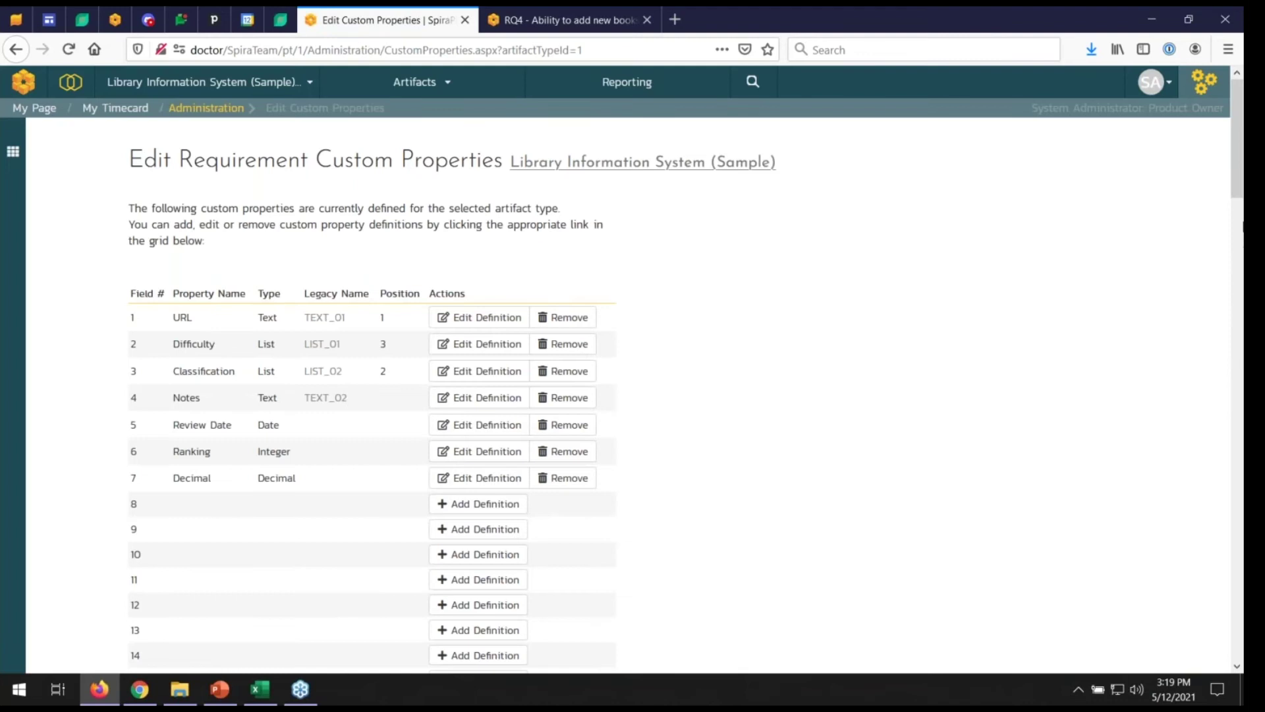
Open the template's custom property definitions for test runs for review.
click(1205, 87)
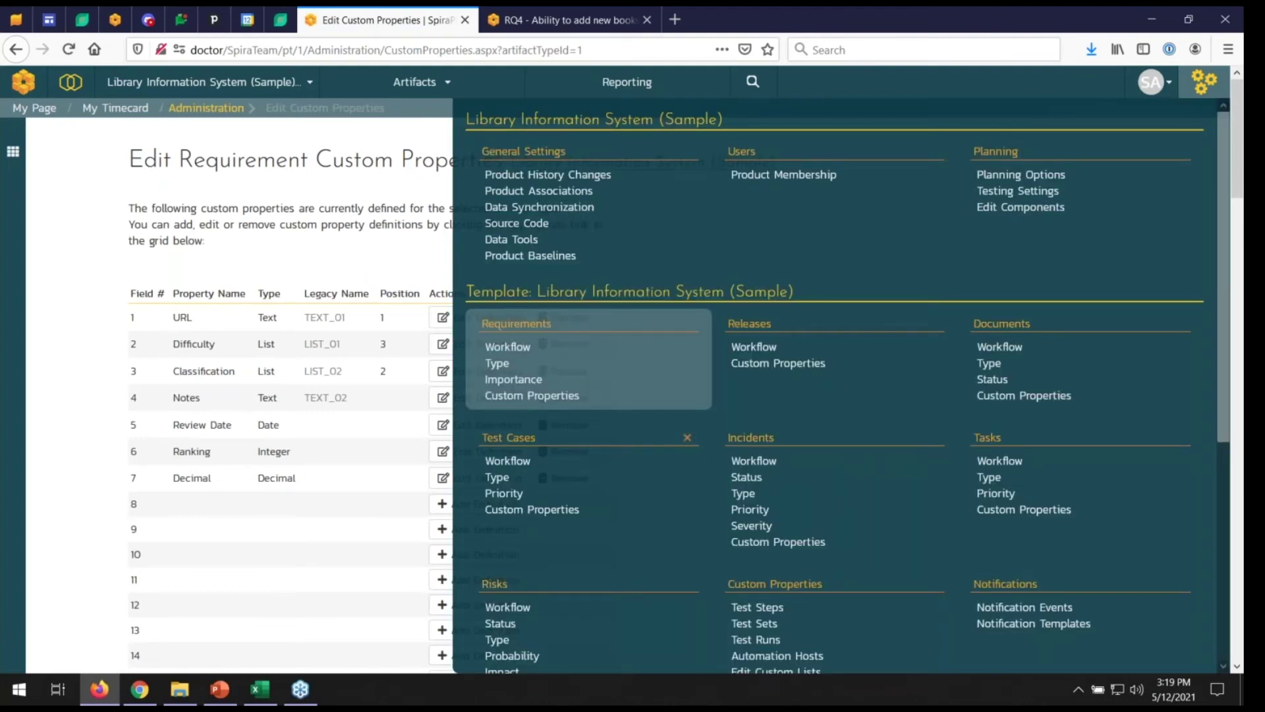
scroll(728, 448, down, 3)
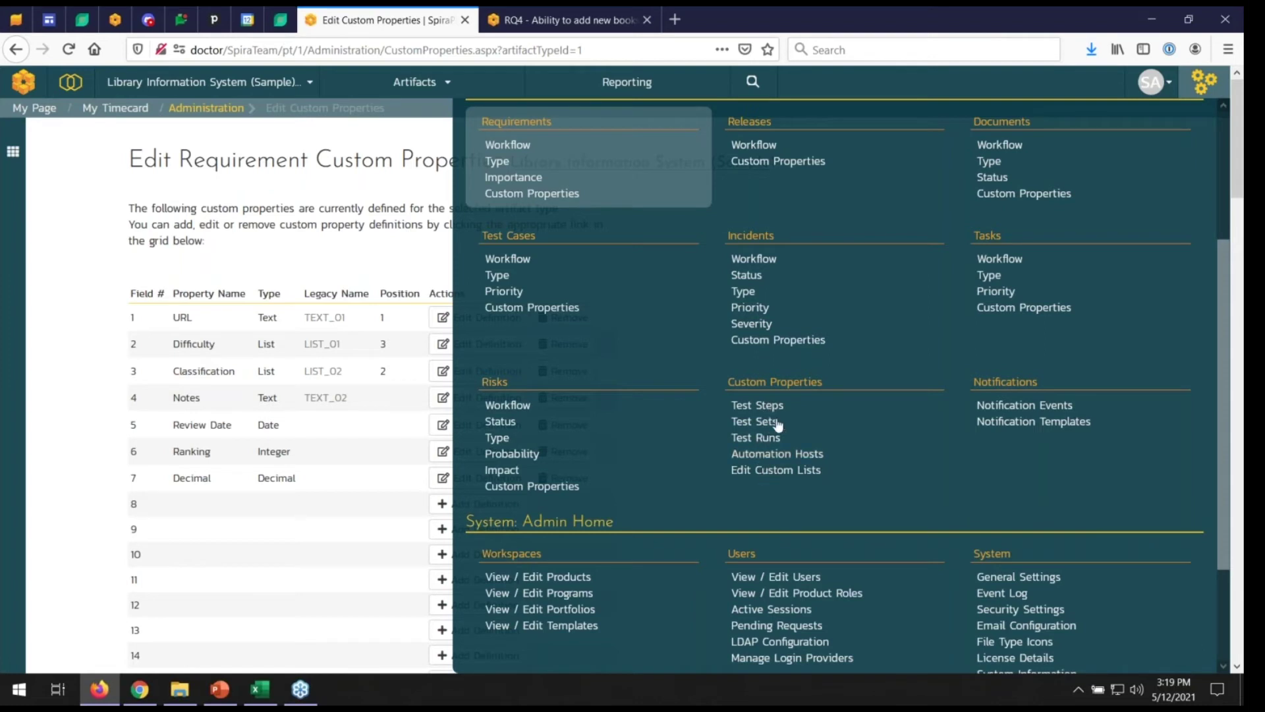
click(767, 445)
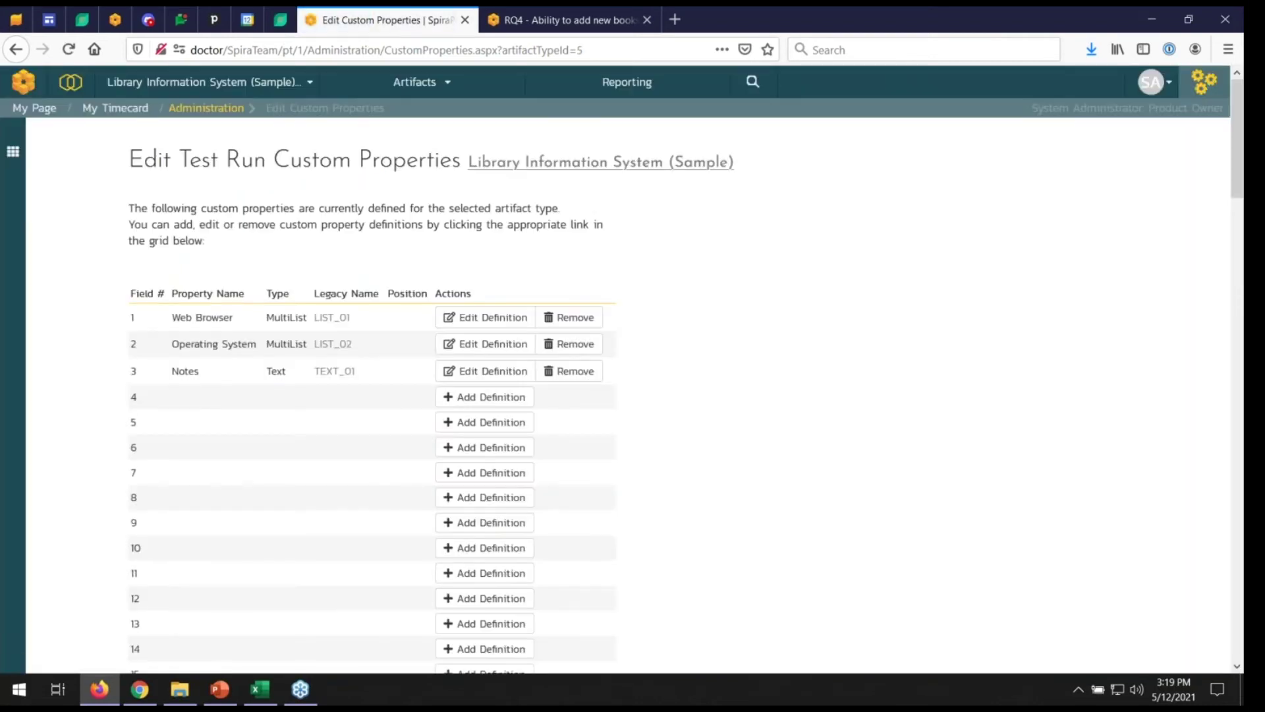
Return to the requirement custom properties and look through all the available definition slots up to field 99.
click(1195, 91)
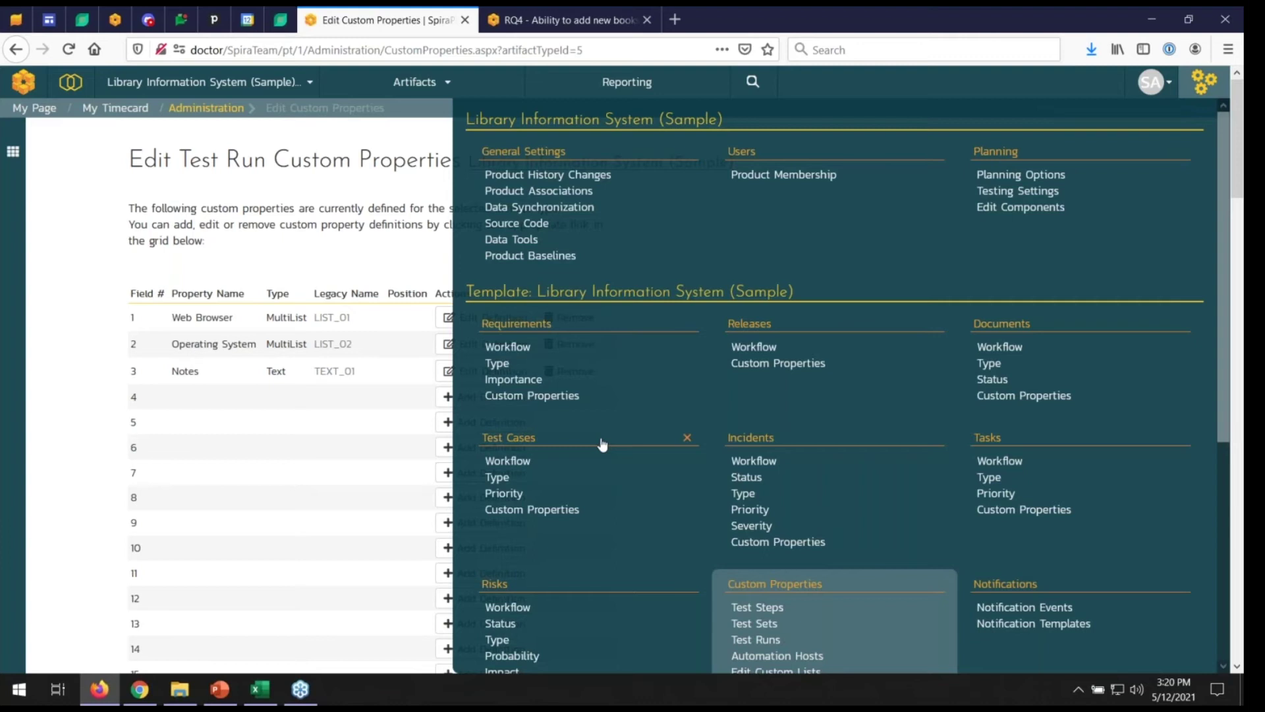
click(556, 396)
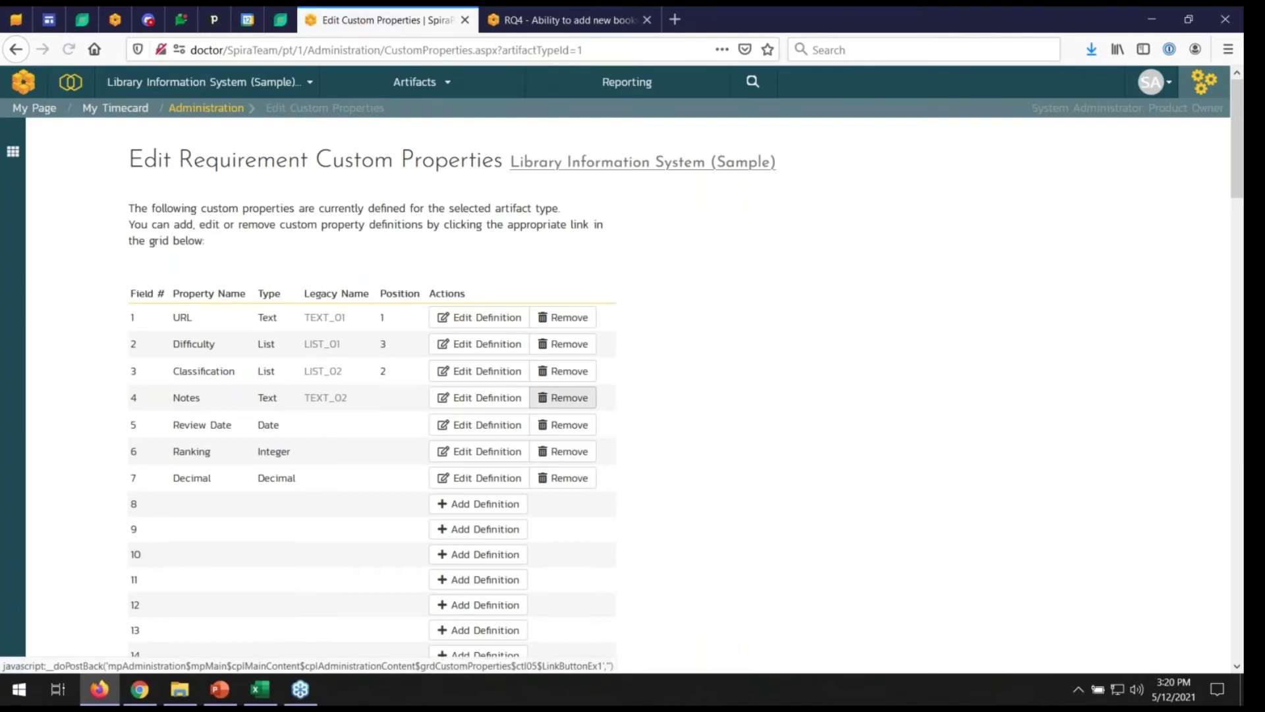
scroll(418, 404, down, 4)
scroll(418, 404, down, 20)
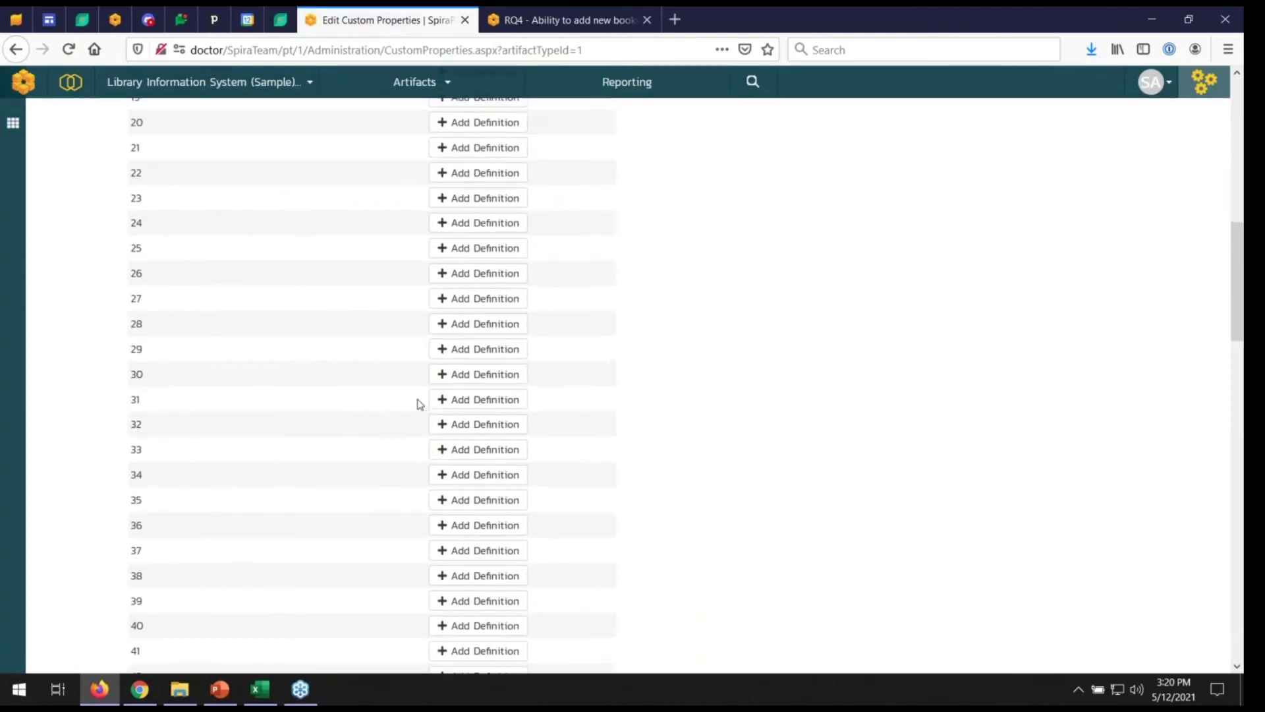
scroll(419, 403, down, 2)
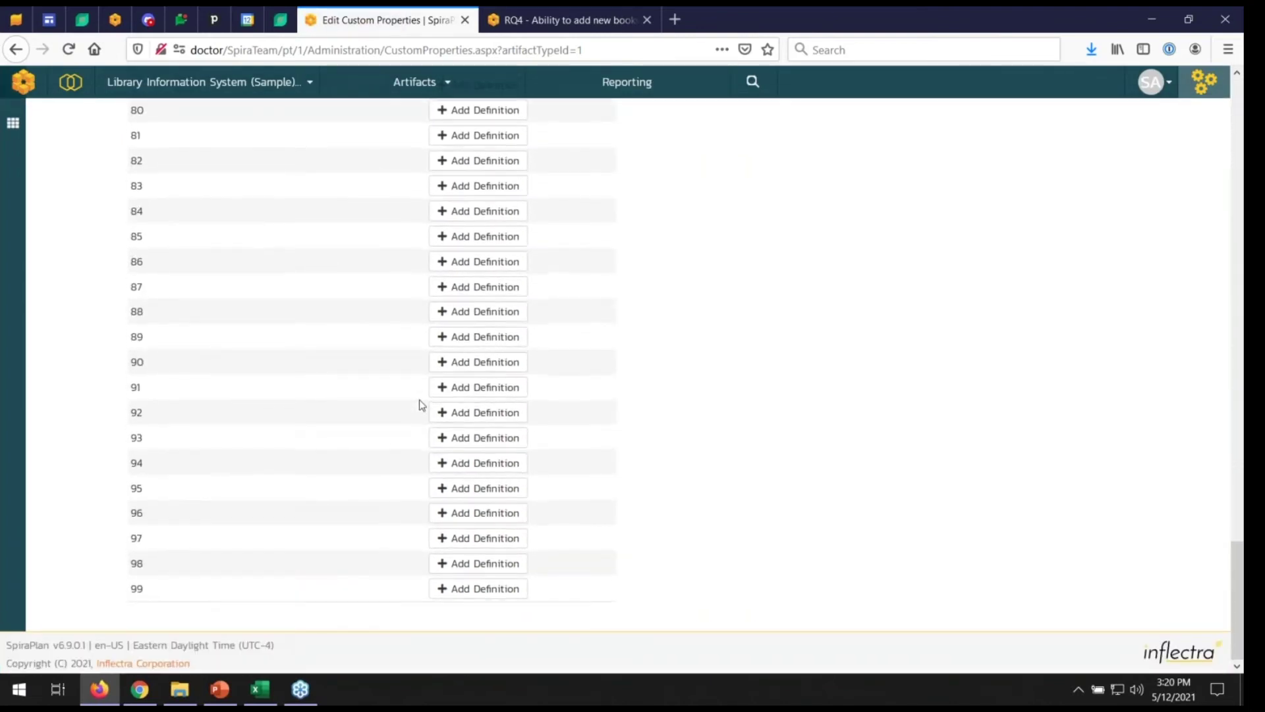
scroll(419, 404, up, 20)
scroll(435, 365, up, 3)
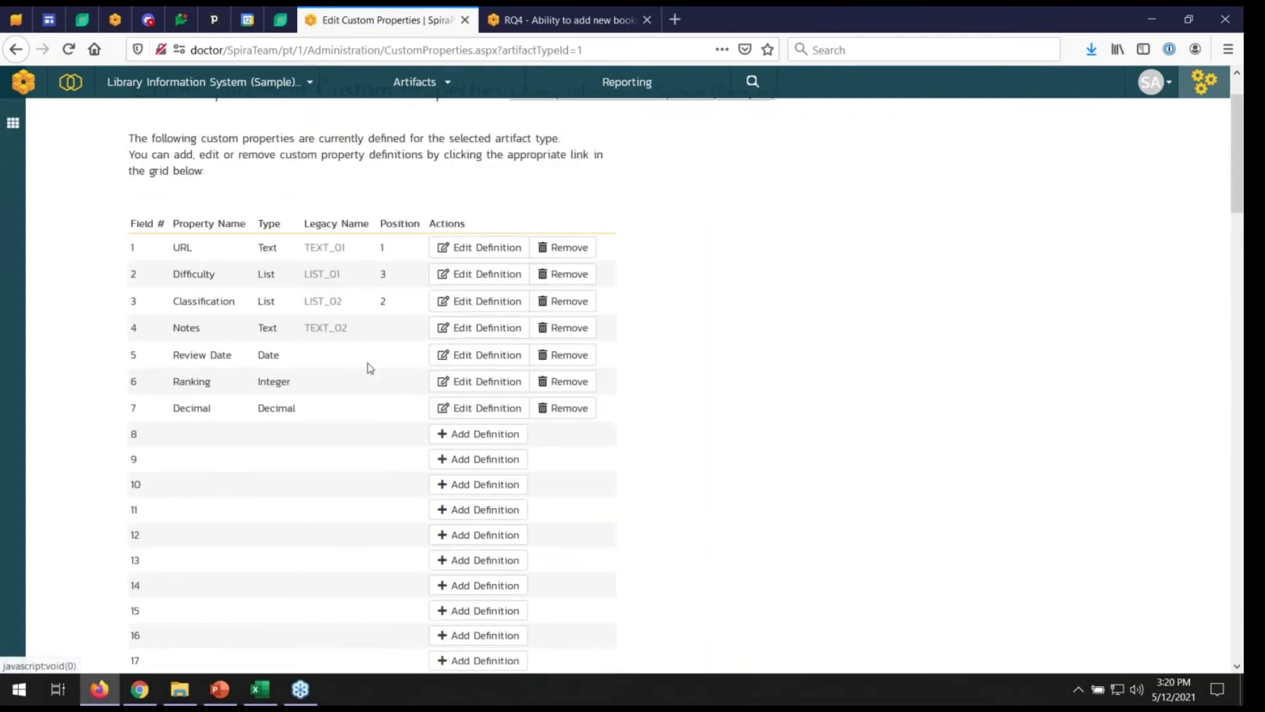
Set the Ranking custom property's display position to 4 and its help tooltip to "this is the display ranking number", and save the definition.
click(466, 385)
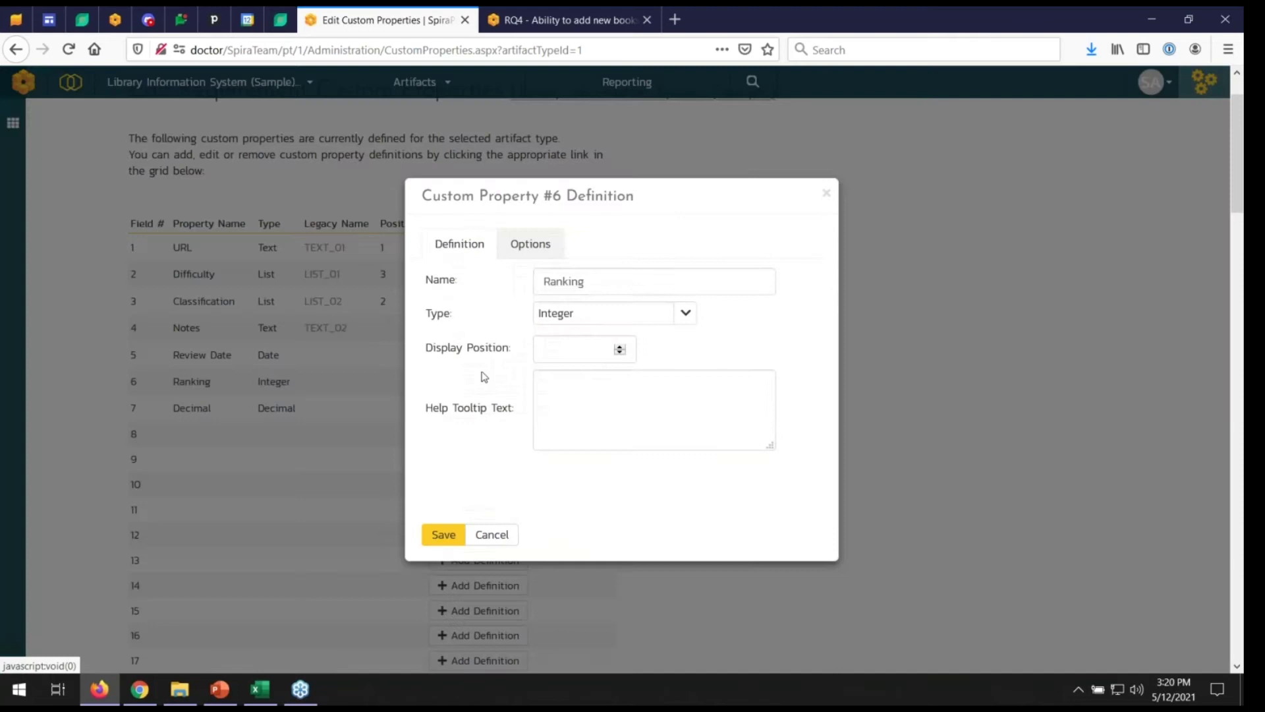
click(595, 351)
text(4)
click(595, 403)
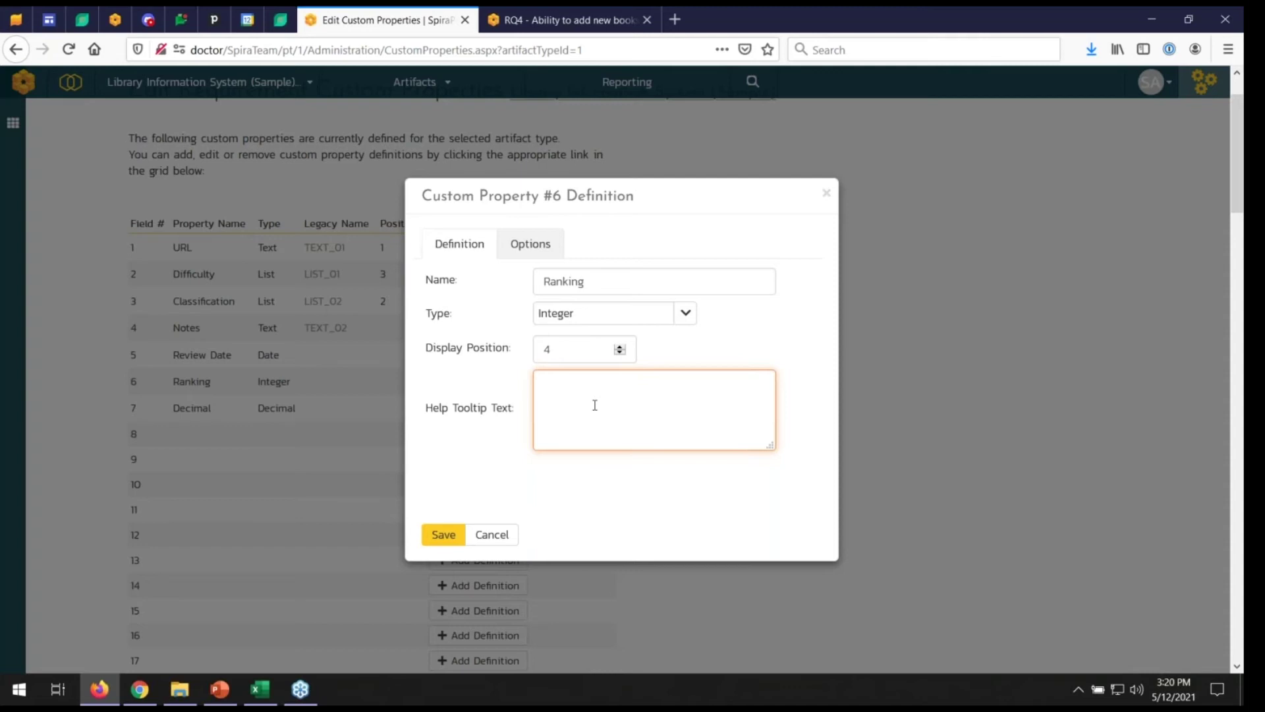
text(this is the display ranking number)
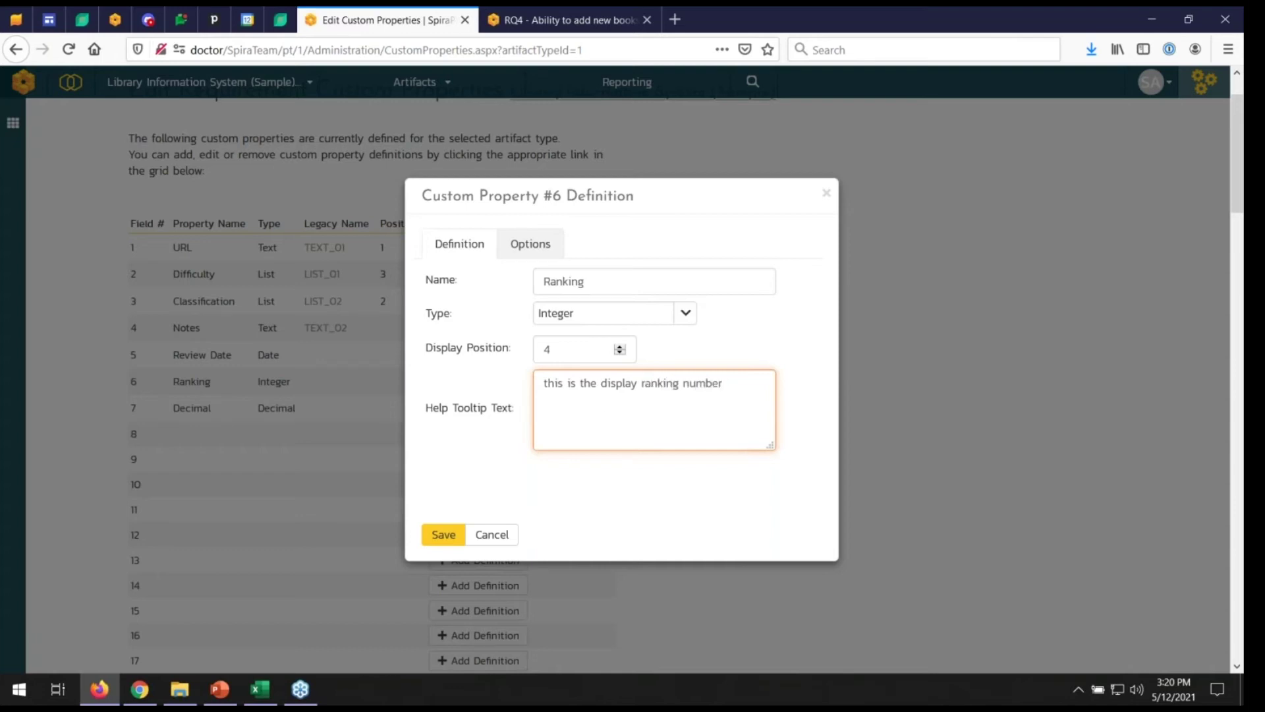
click(443, 533)
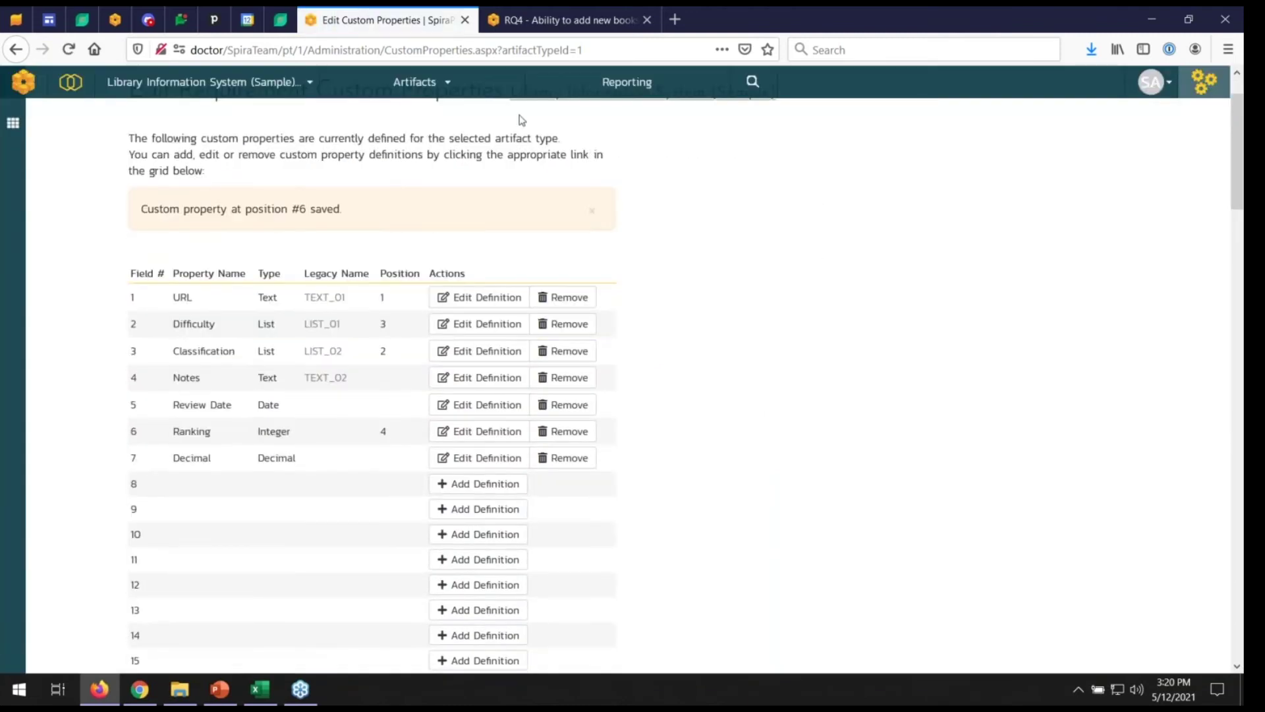
Refresh the RQ4 requirement page and check the Ranking field's position and help tooltip.
click(562, 19)
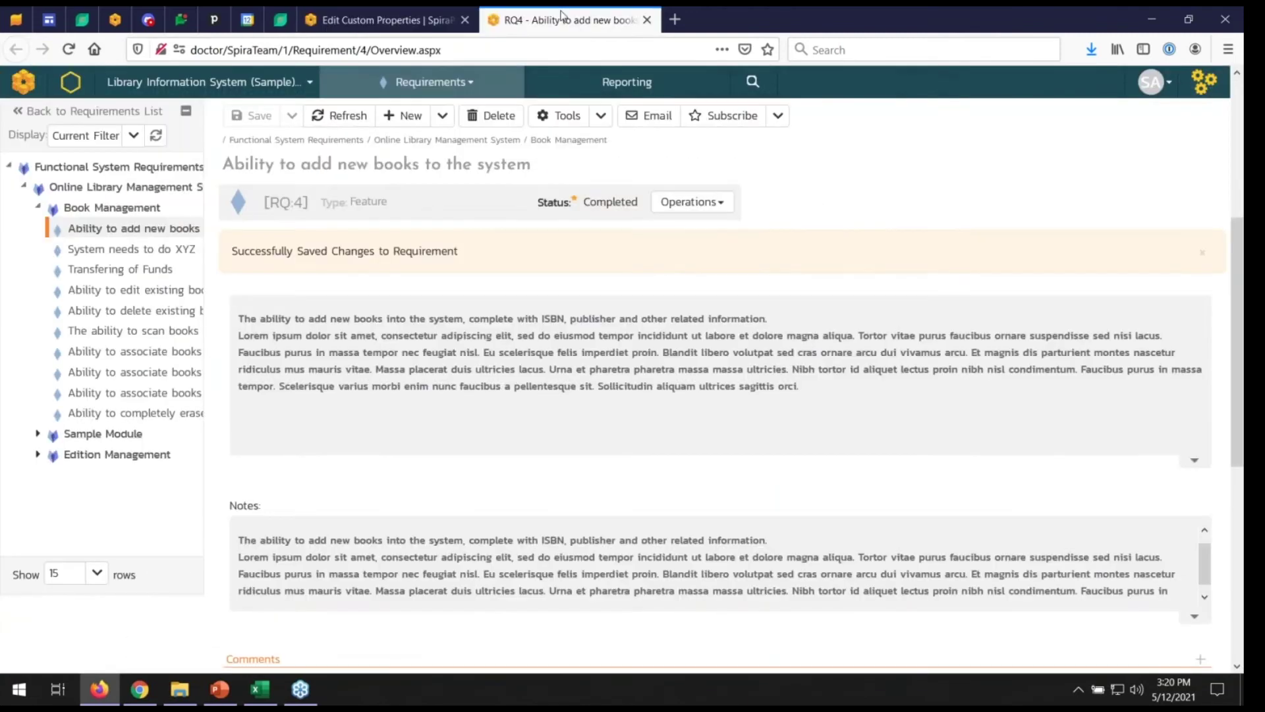
key(F5)
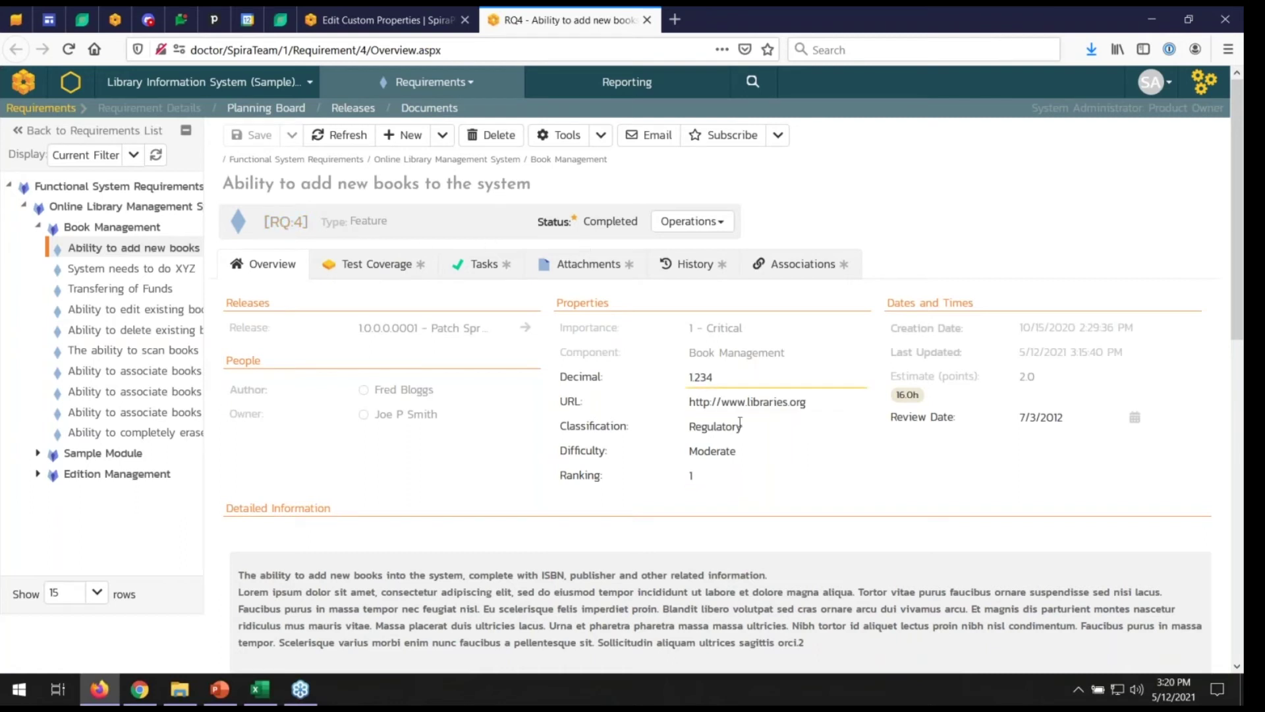
mouse_move(594, 476)
View the product baselines list, and open the Library Information System product details to examine the Baselining Enabled setting.
click(1204, 81)
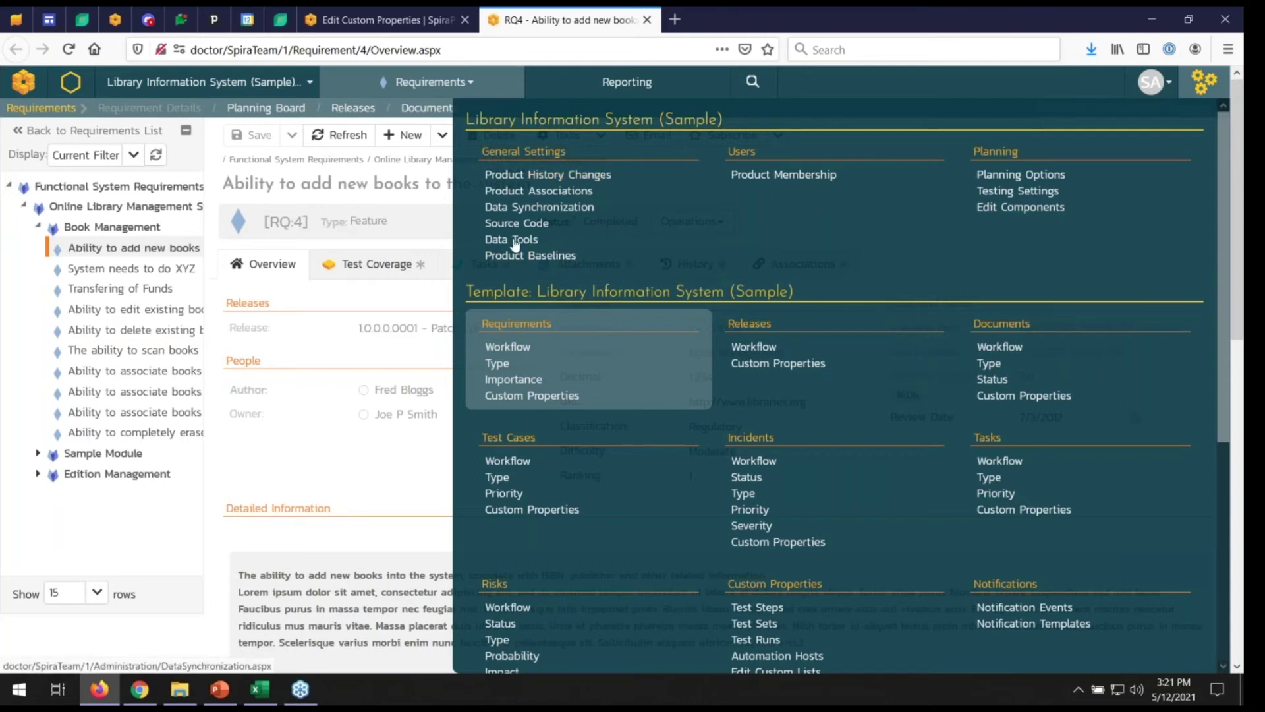
click(531, 256)
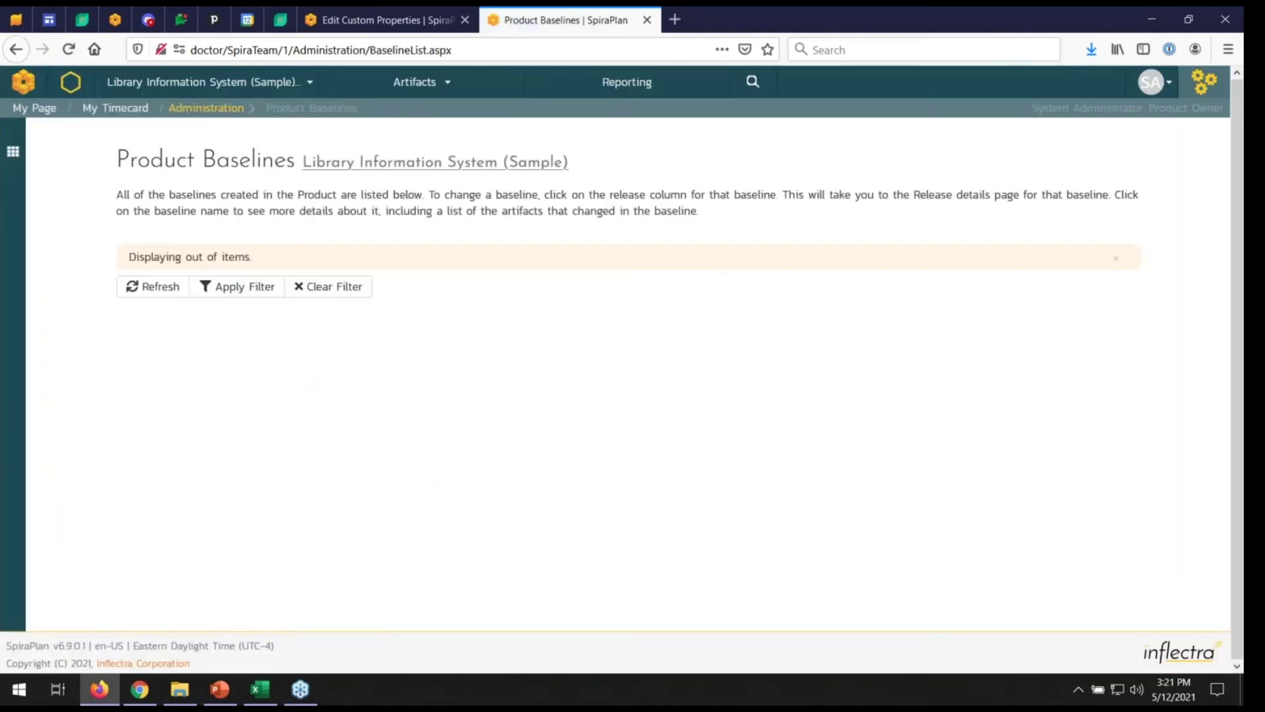
click(1205, 82)
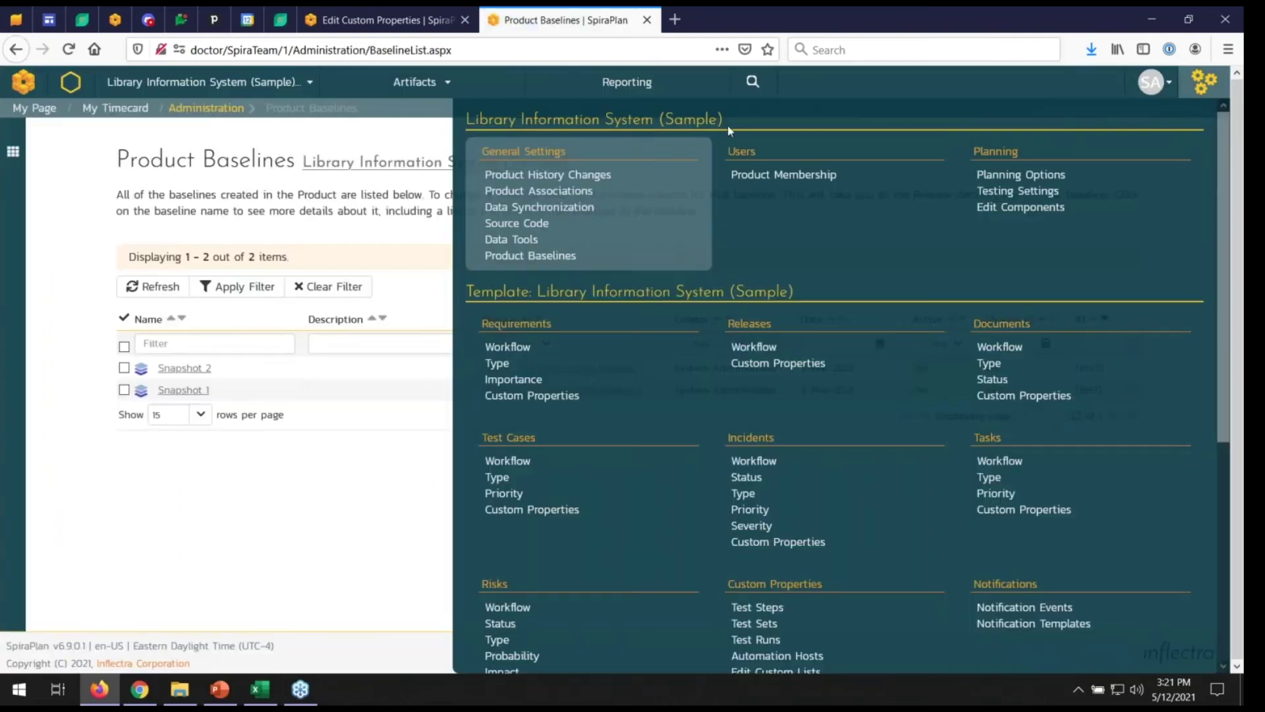
click(574, 128)
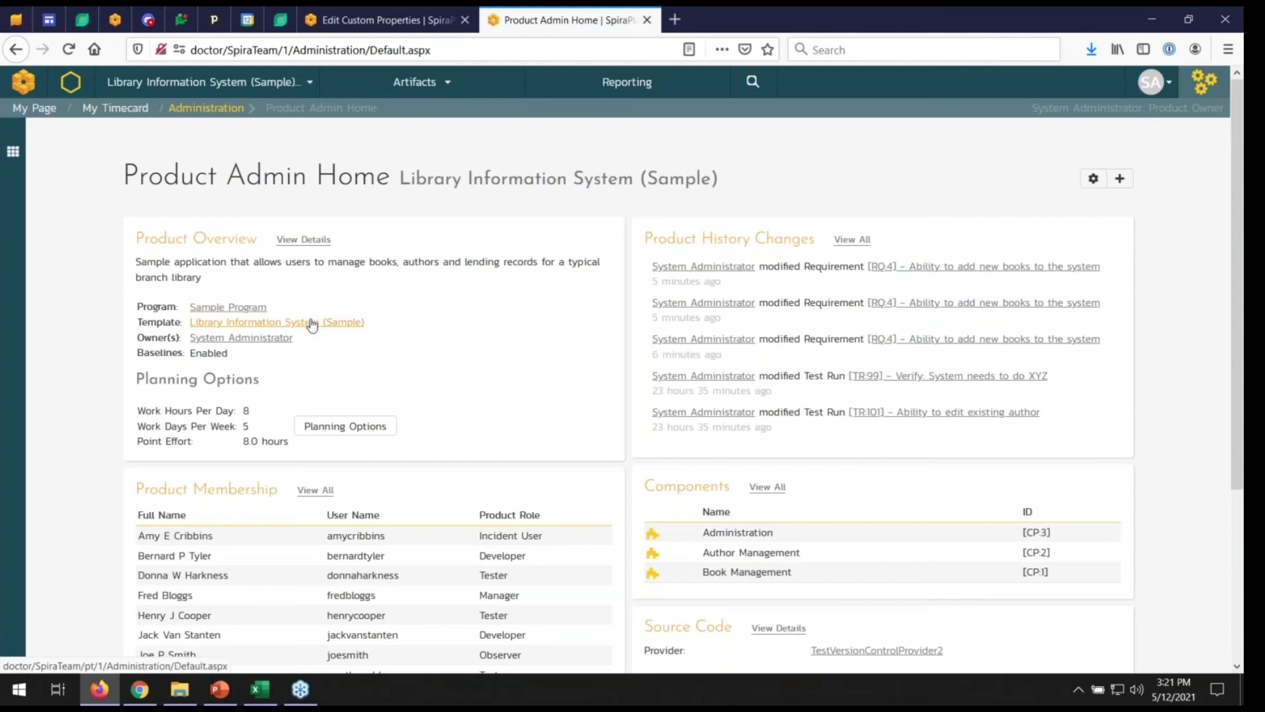
click(304, 242)
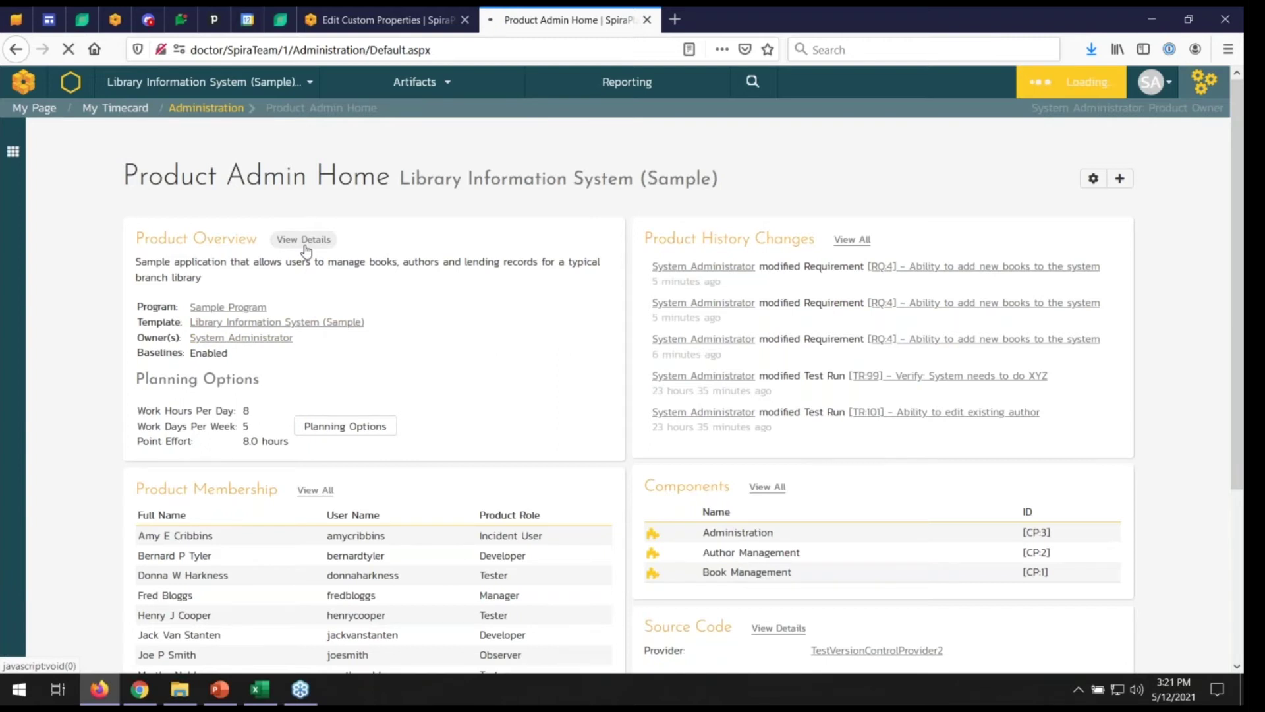
scroll(339, 418, down, 3)
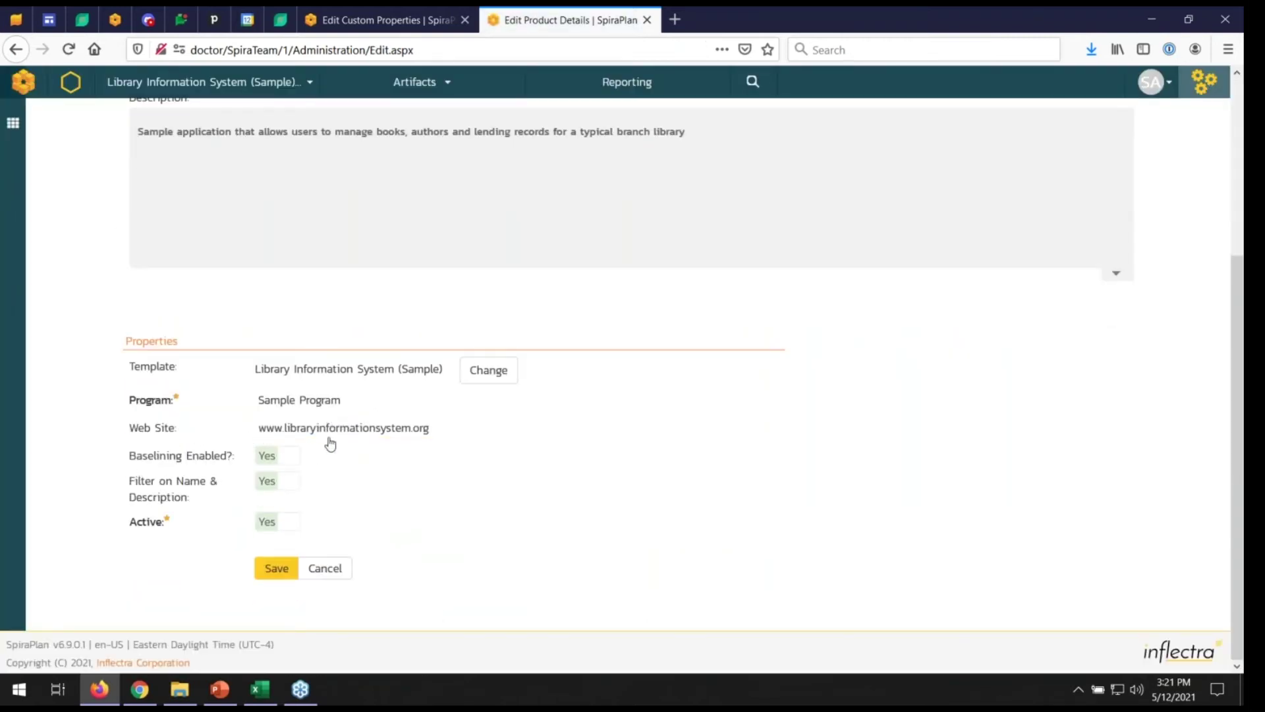
Go back to the product baselines list and open Snapshot 2 to examine its properties and baseline changes.
click(1197, 85)
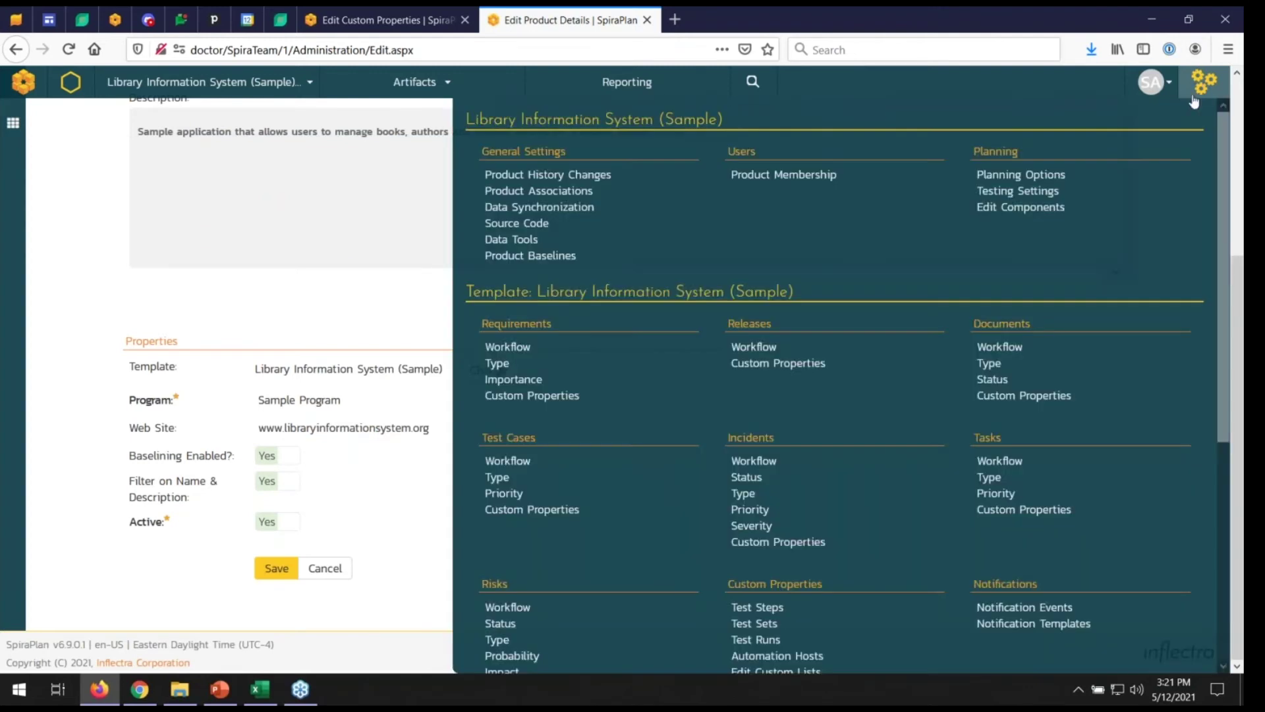
click(543, 259)
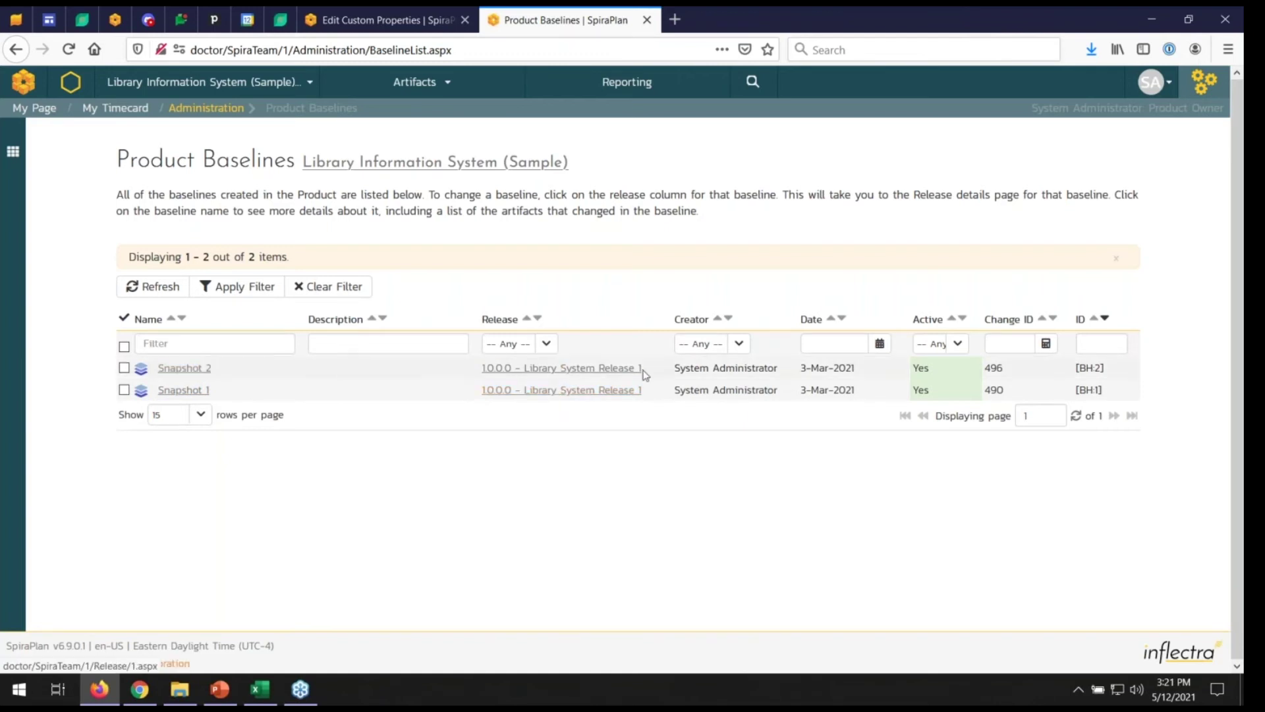
click(178, 368)
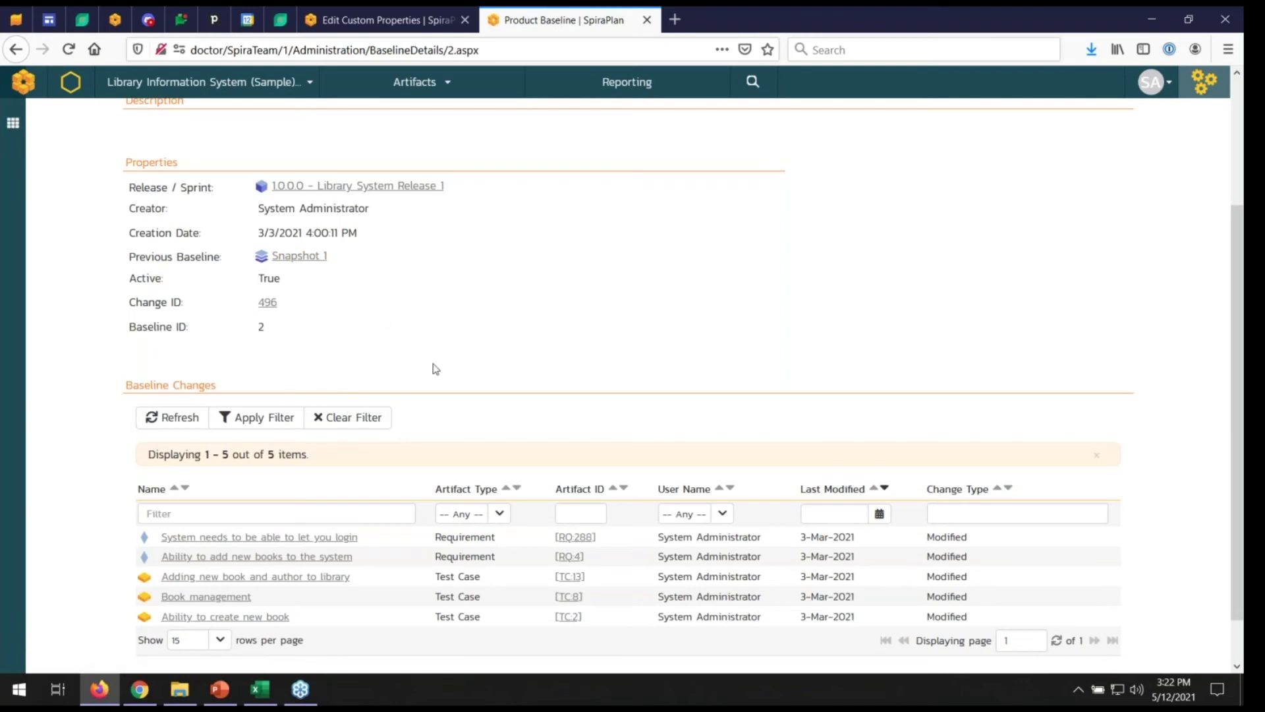
Open the requirement "Ability to add new books to the system" from Snapshot 2's baseline changes and examine its recorded field changes.
scroll(431, 374, down, 1)
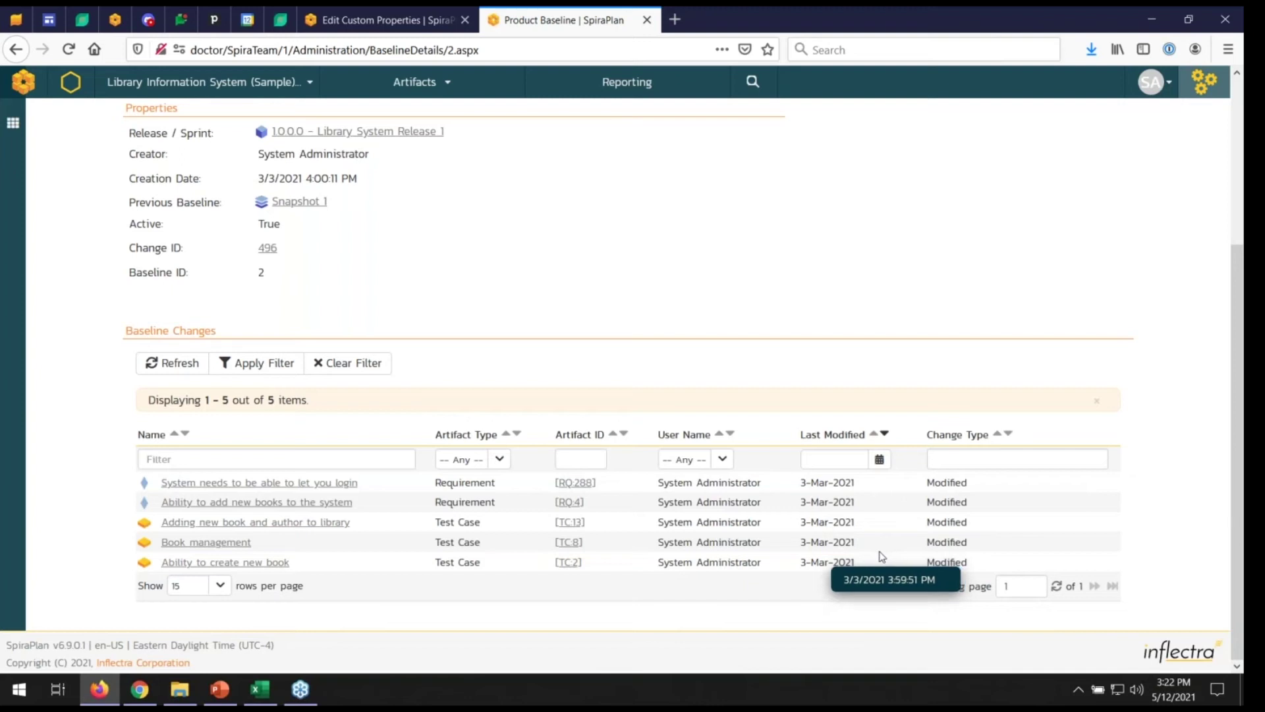
click(281, 503)
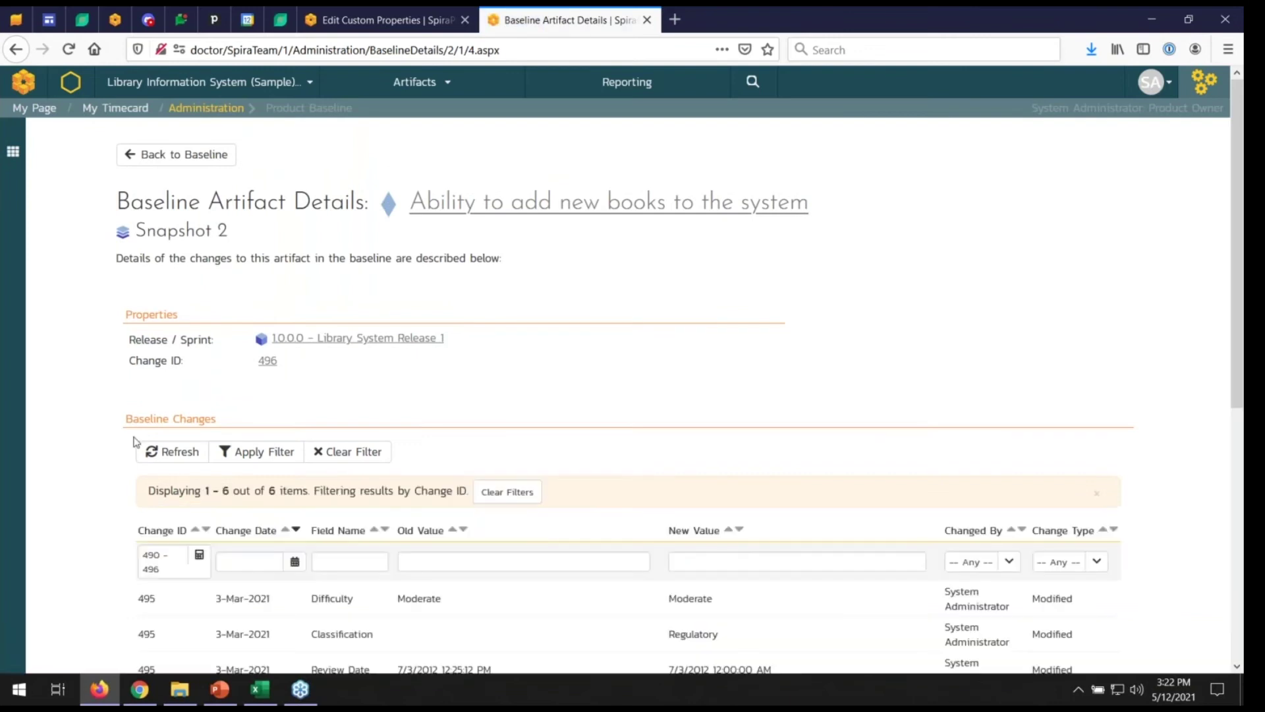
scroll(136, 442, down, 3)
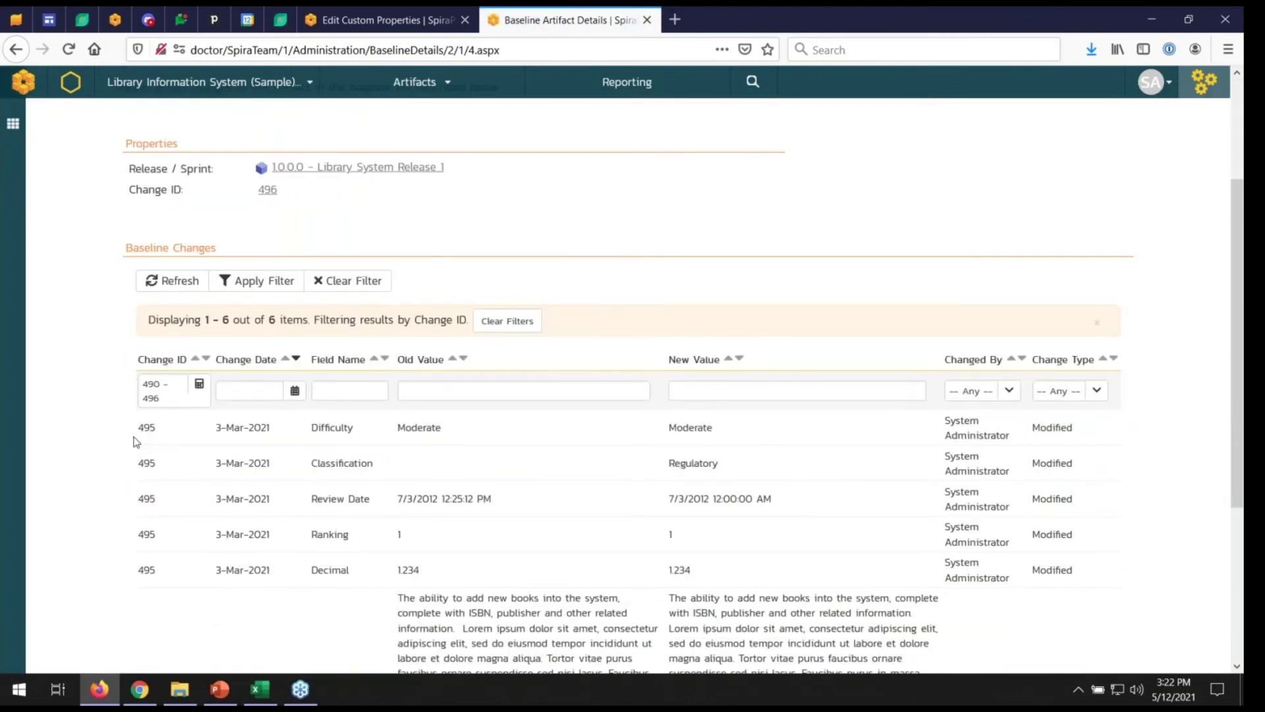
scroll(135, 442, down, 3)
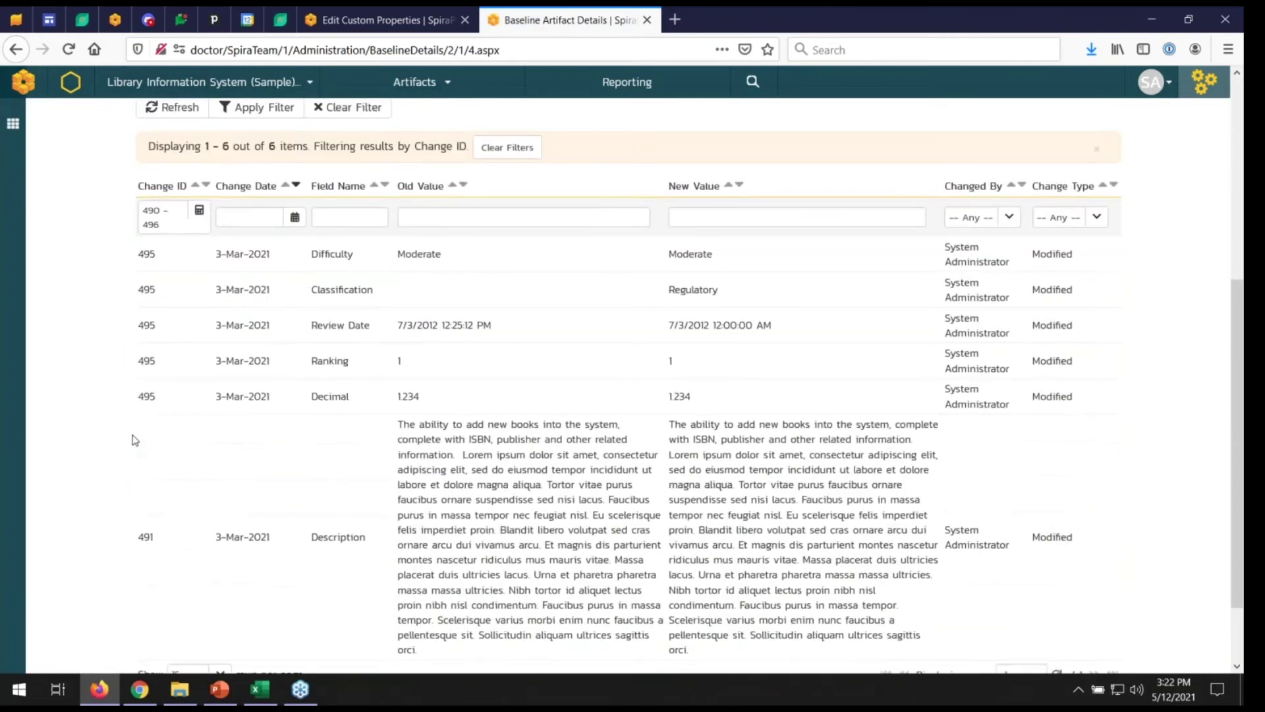
scroll(136, 443, down, 2)
scroll(133, 437, up, 8)
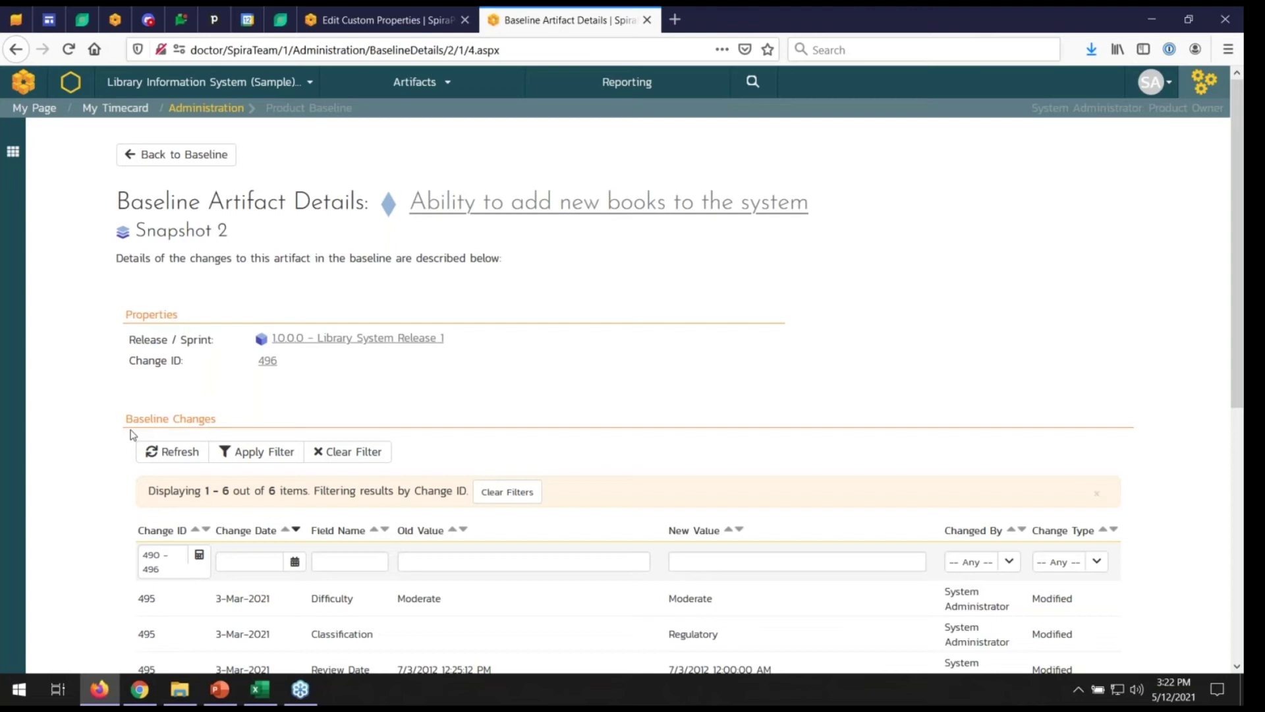
Go back to Snapshot 2 and open its previous baseline, Snapshot 1, to examine the properties and baseline changes.
click(170, 157)
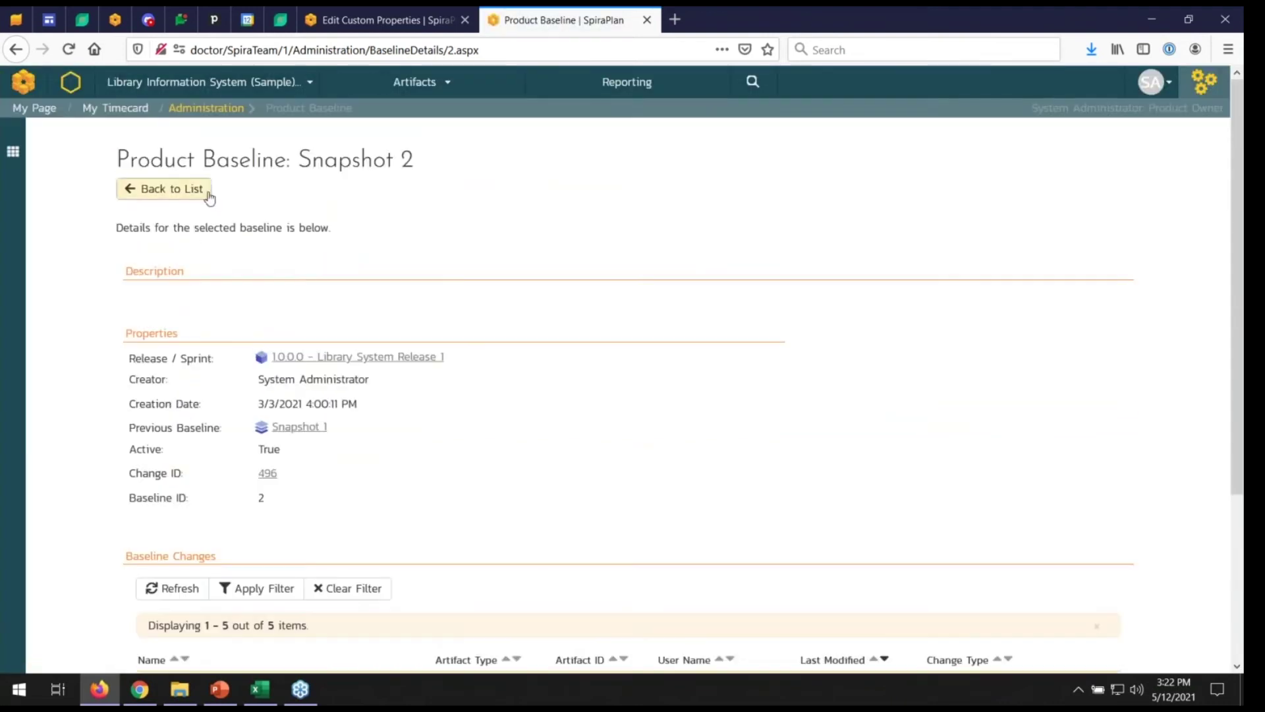
scroll(353, 472, down, 4)
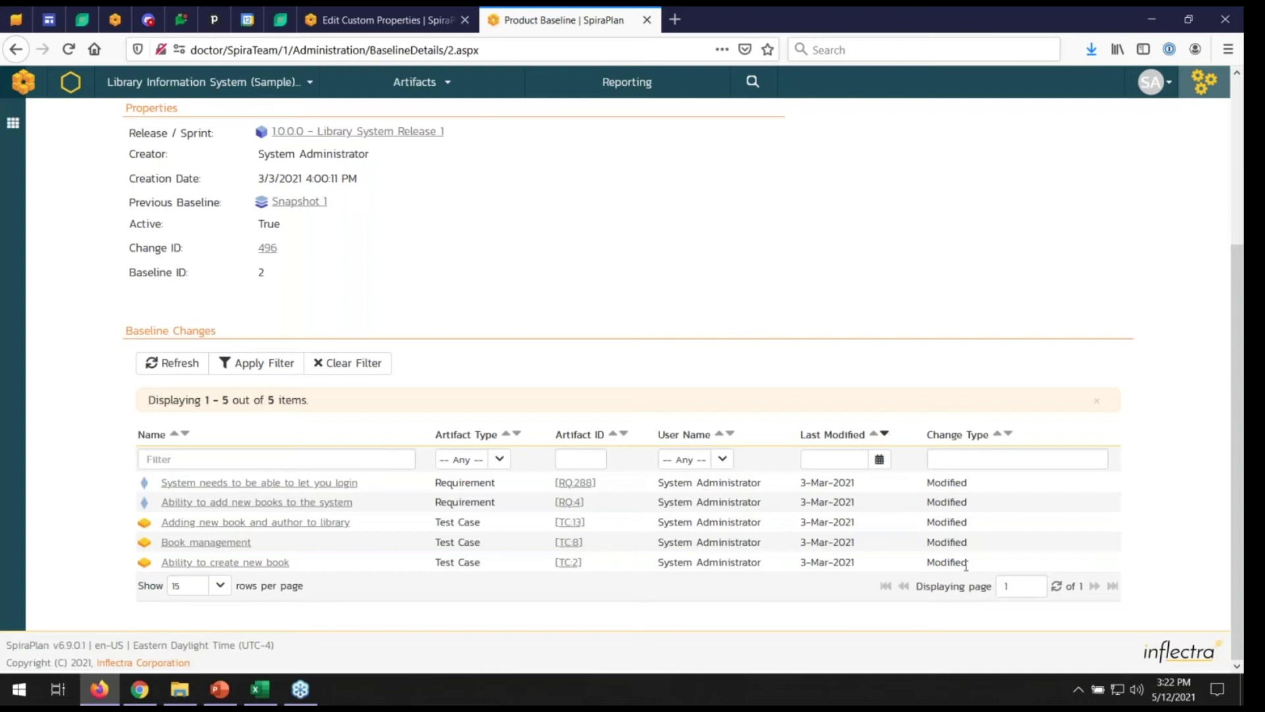
click(295, 204)
scroll(343, 251, down, 5)
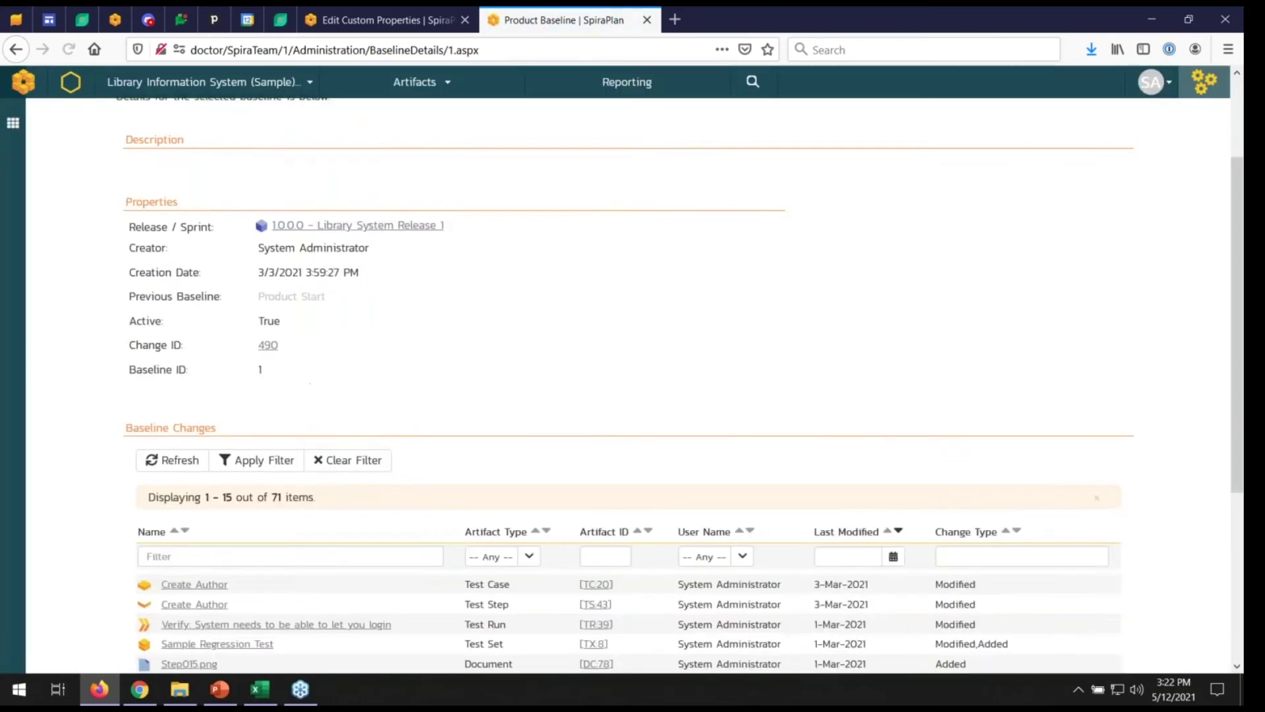
scroll(1001, 362, down, 2)
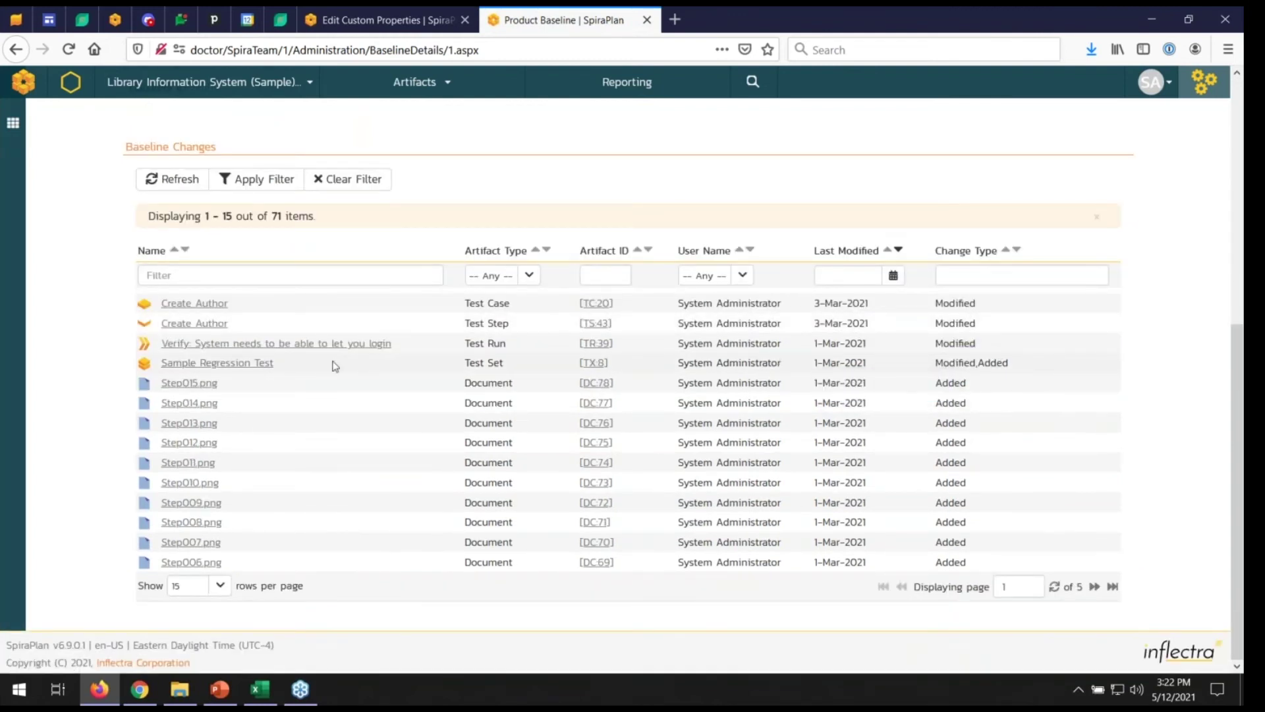
Examine the changes recorded for the Sample Regression Test test set in Snapshot 1, and return to the baseline.
click(226, 363)
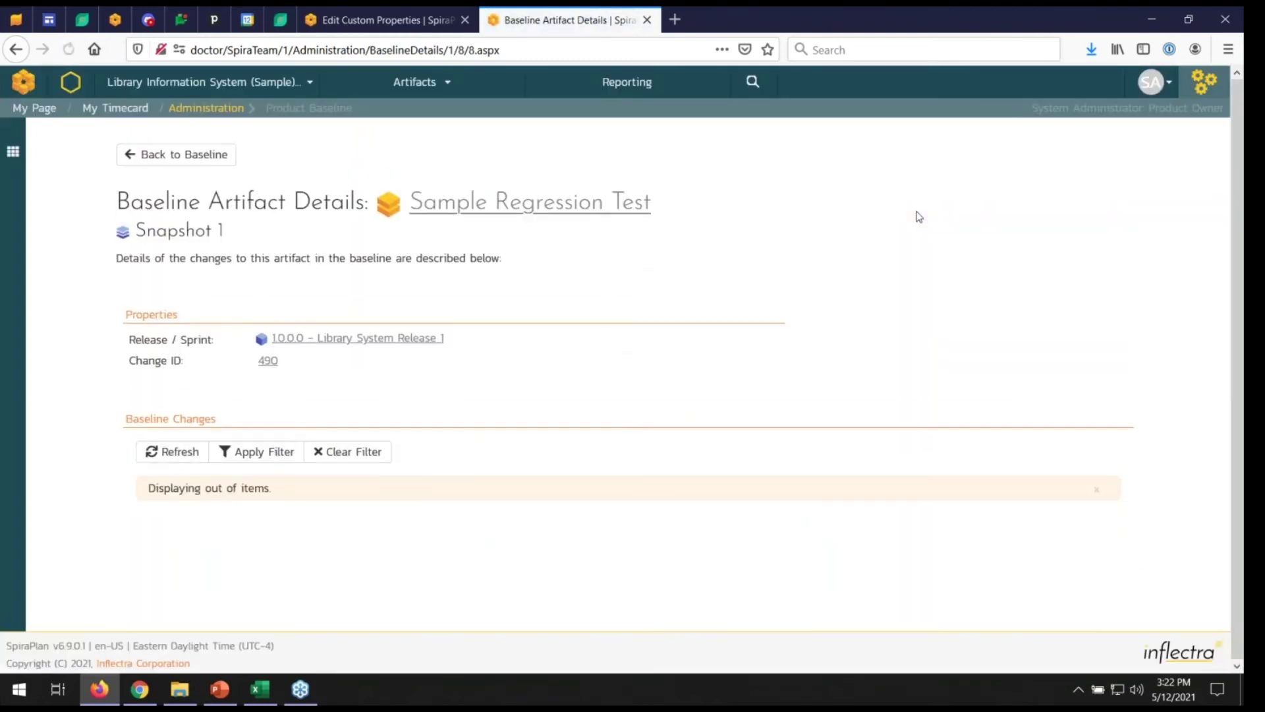
scroll(888, 303, down, 2)
scroll(890, 304, down, 2)
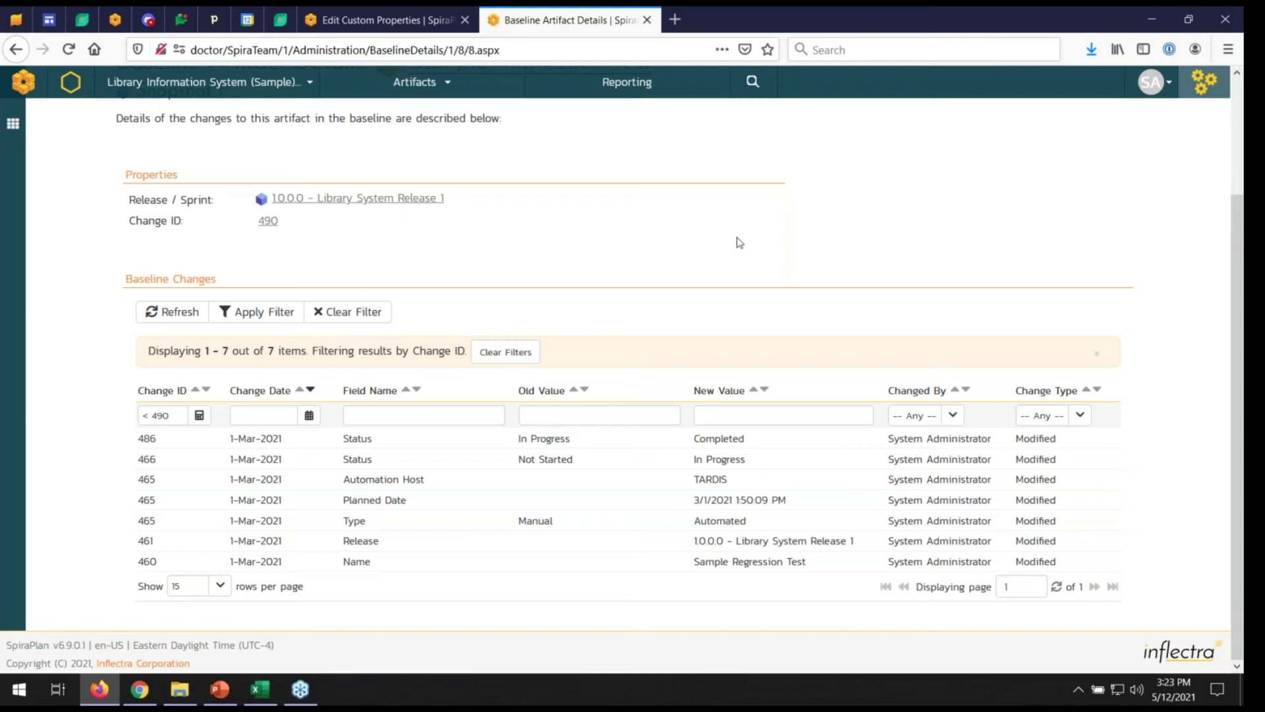
key(alt+Left)
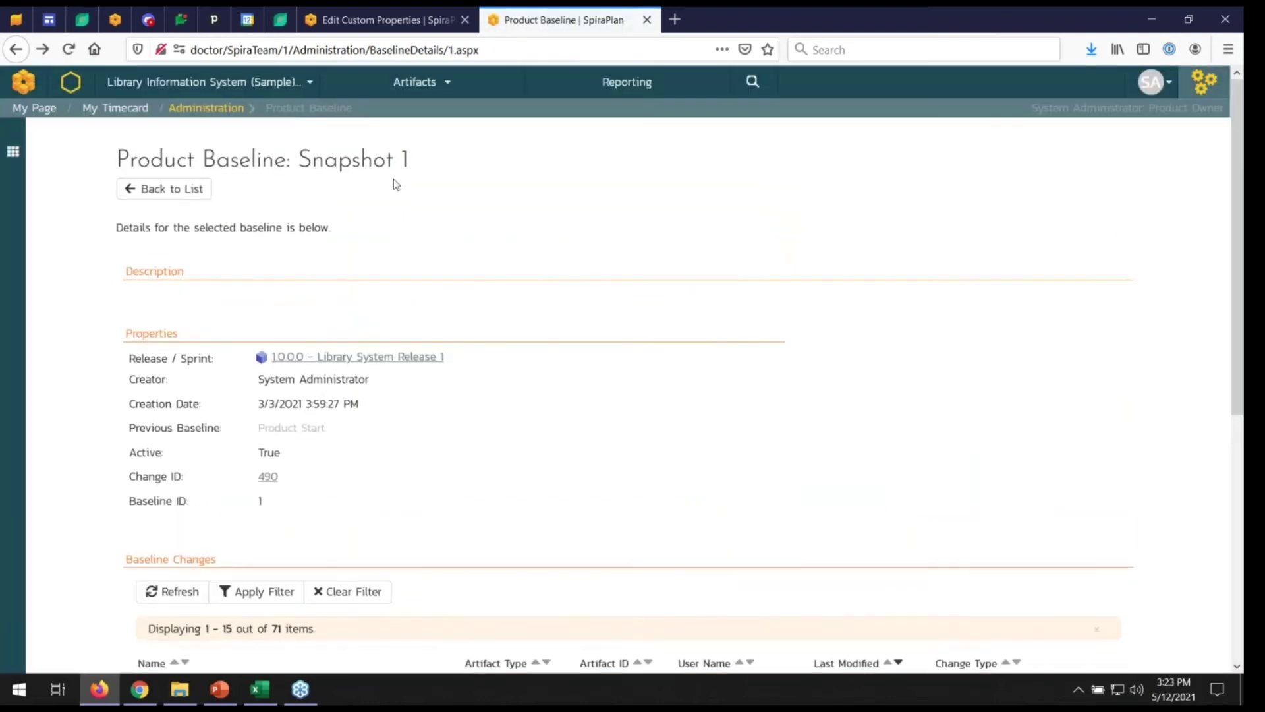
Show the releases as a tree list and open the baselines of Library System Release 1.
click(440, 86)
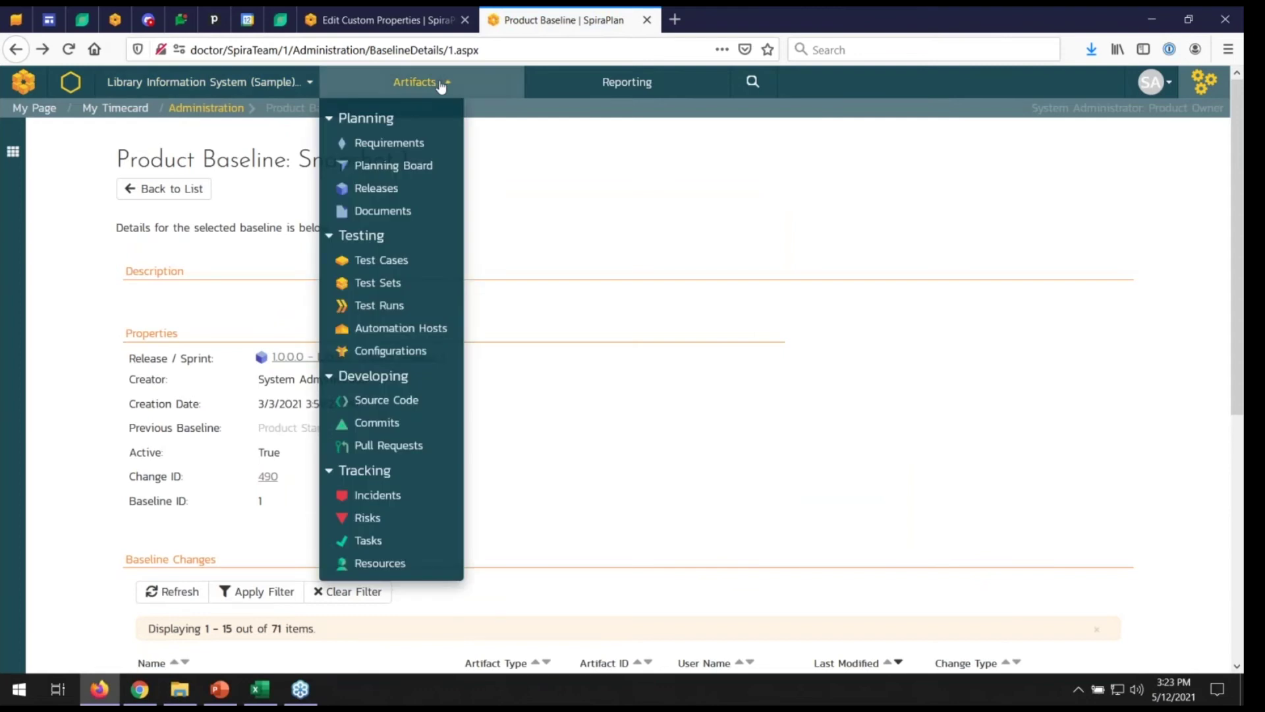
click(396, 190)
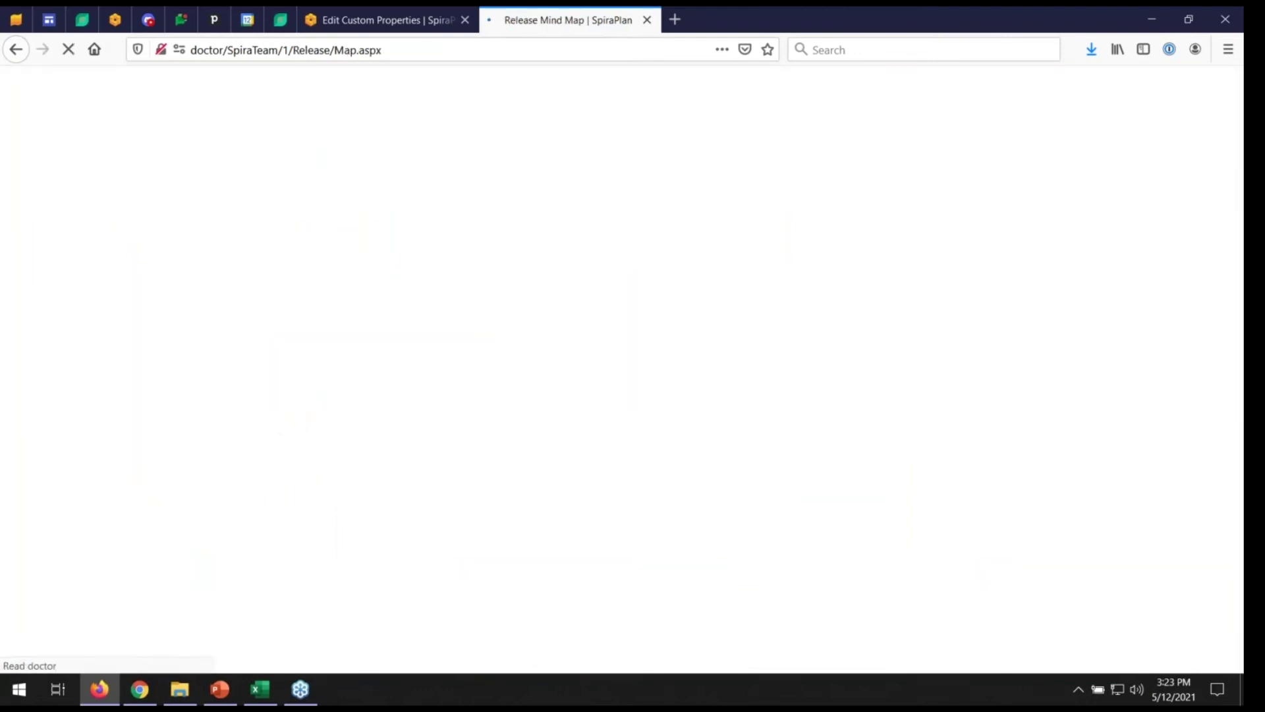
click(1126, 145)
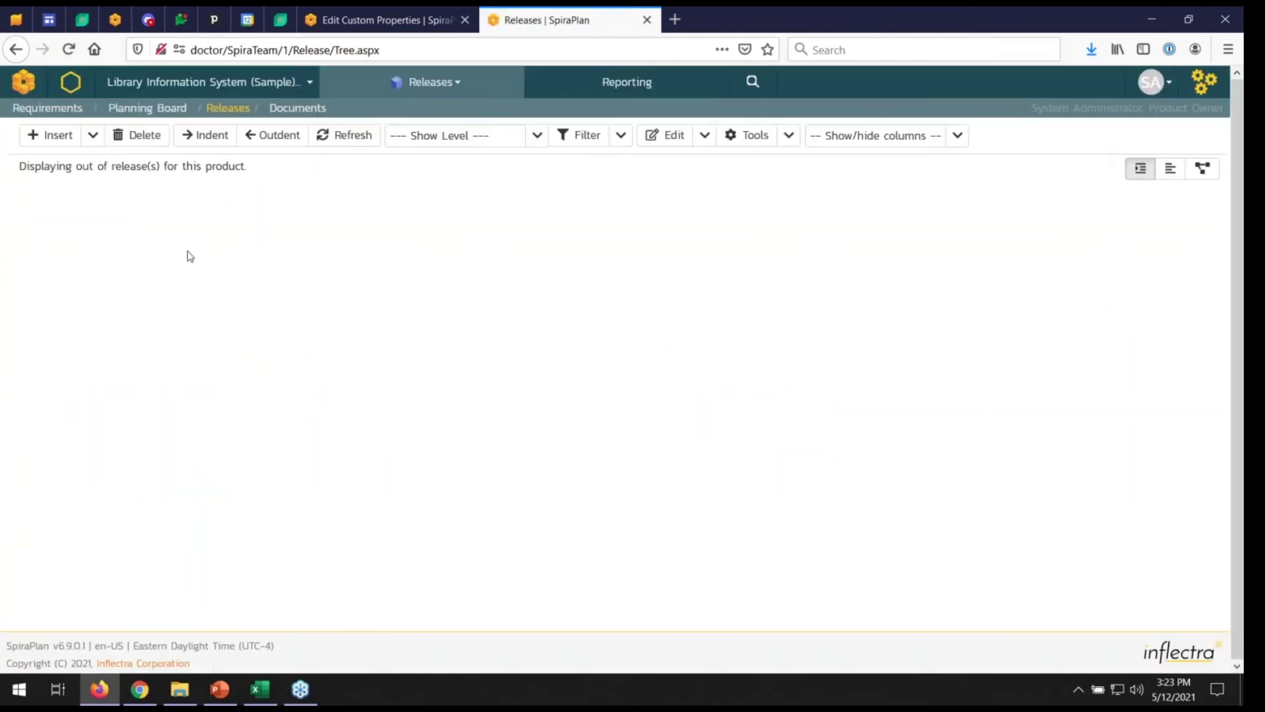
click(185, 254)
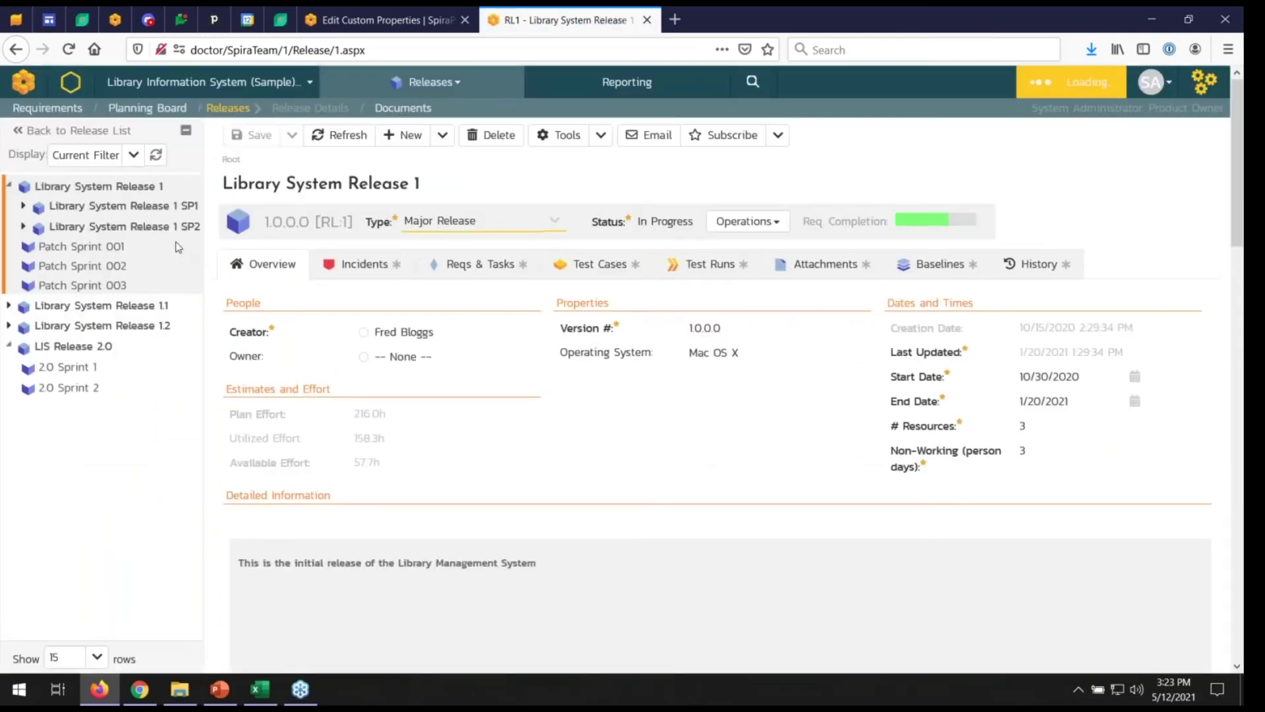
click(927, 267)
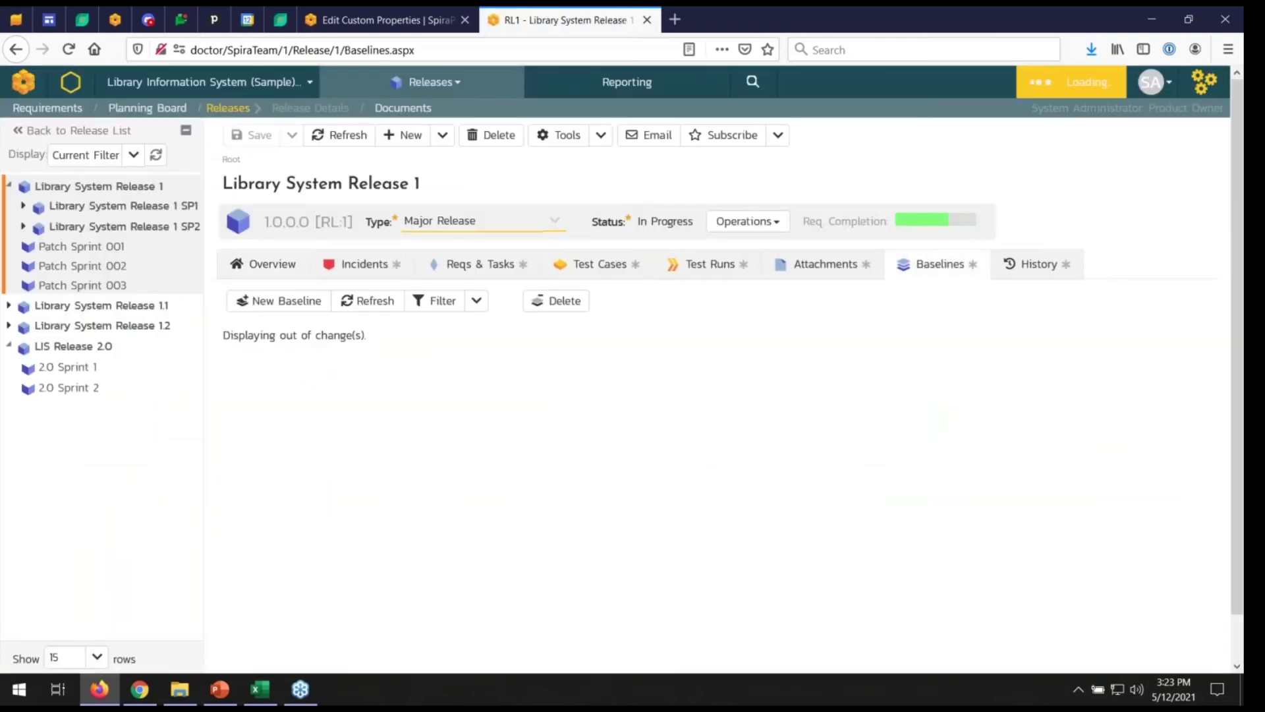
Add a new baseline named "Snapshot 3" to Library System Release 1.
click(267, 305)
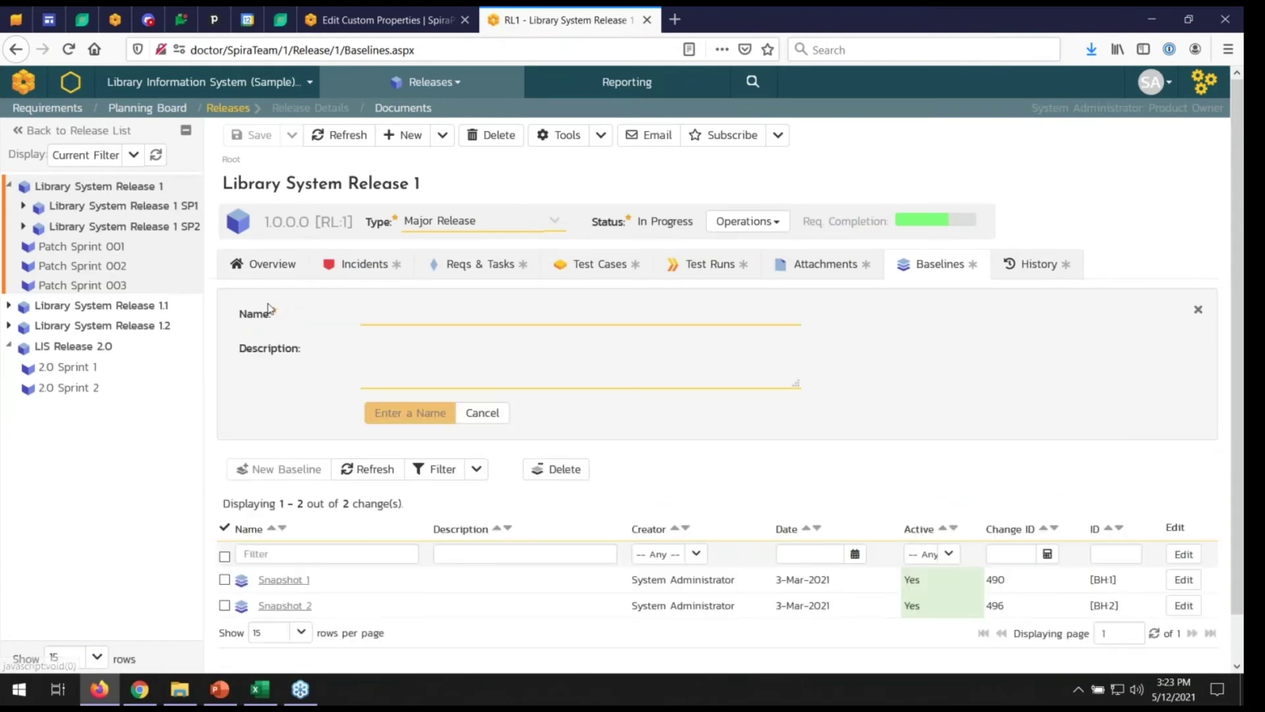
click(378, 314)
text(Shapshot 3)
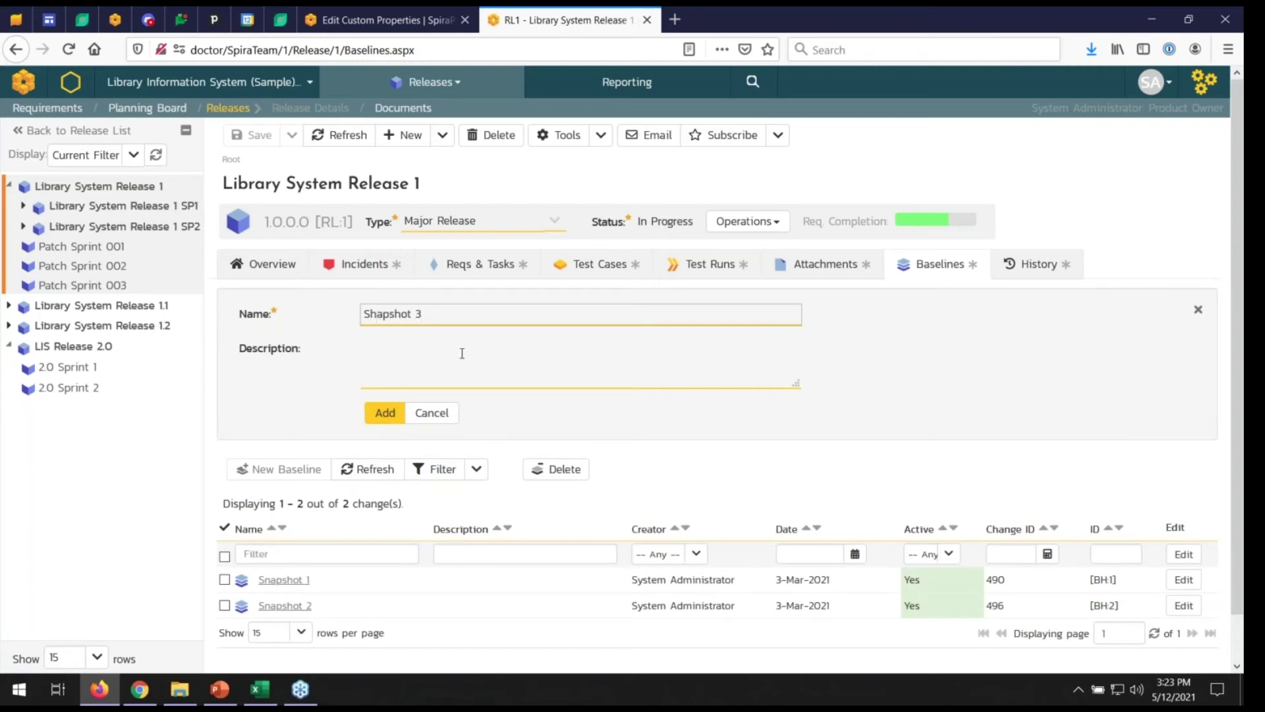
click(385, 413)
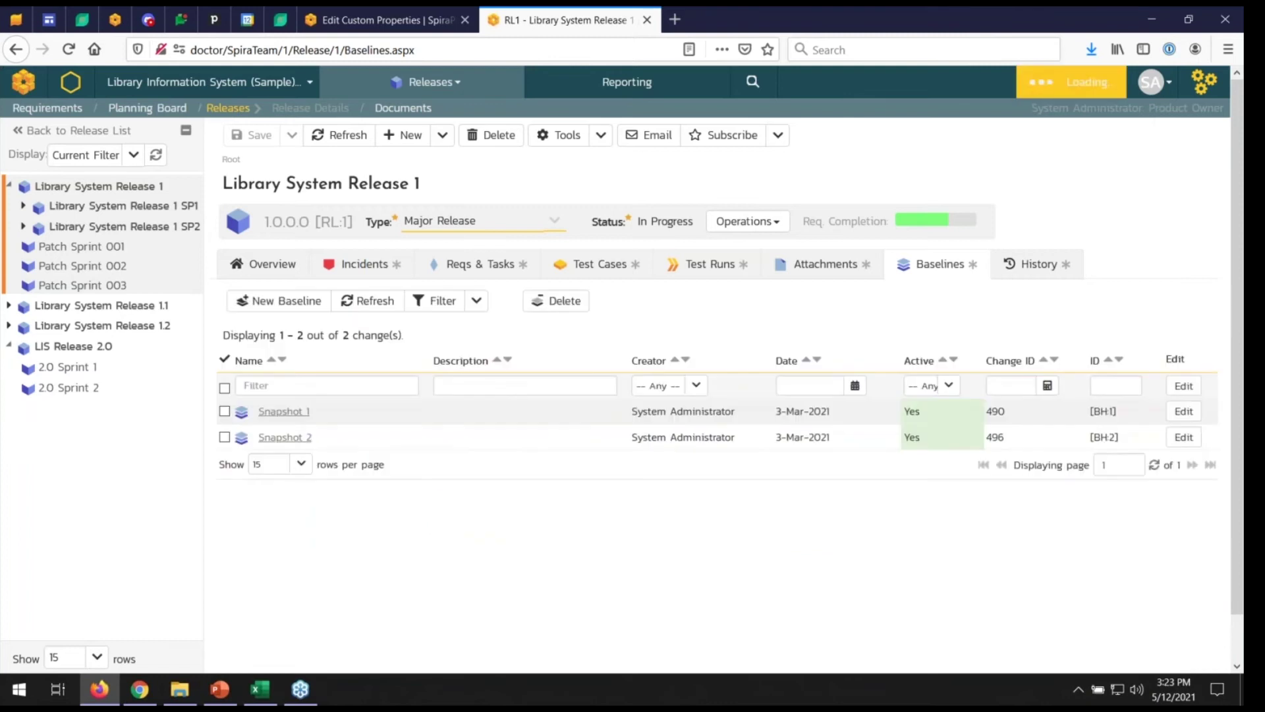
Open Snapshot 3 and examine its properties and list of baseline changes.
click(284, 463)
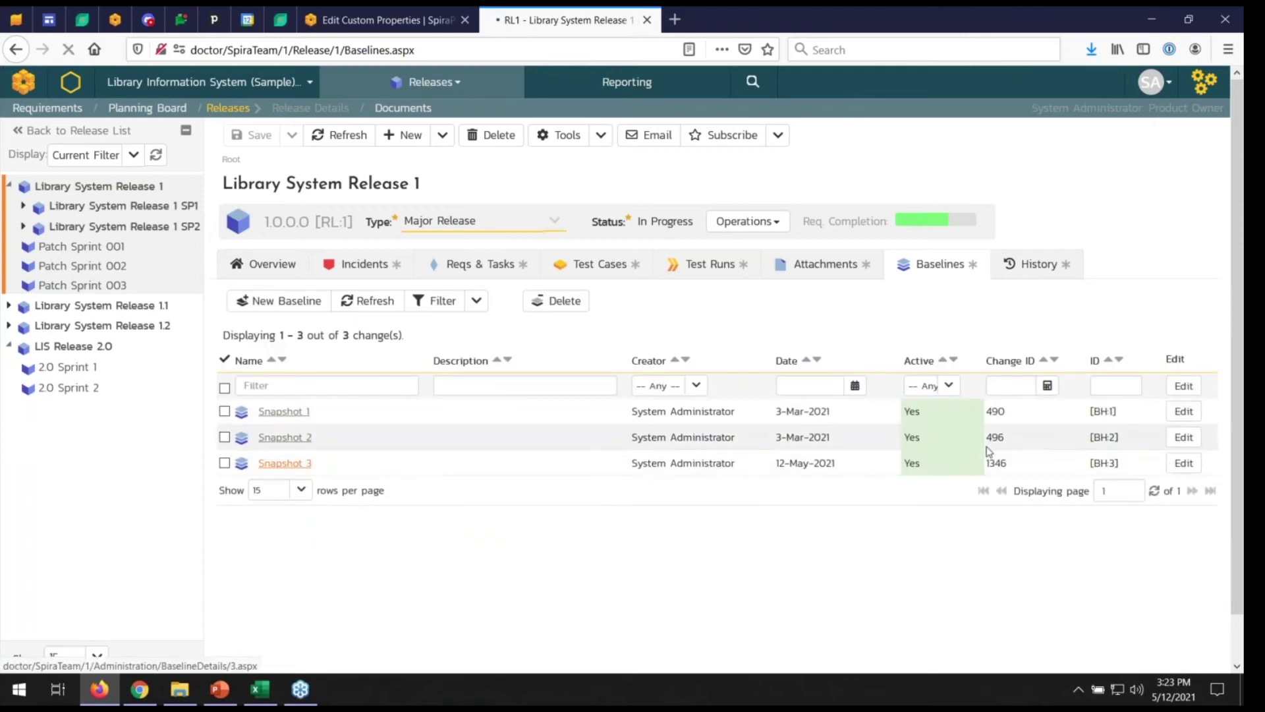
scroll(923, 418, down, 3)
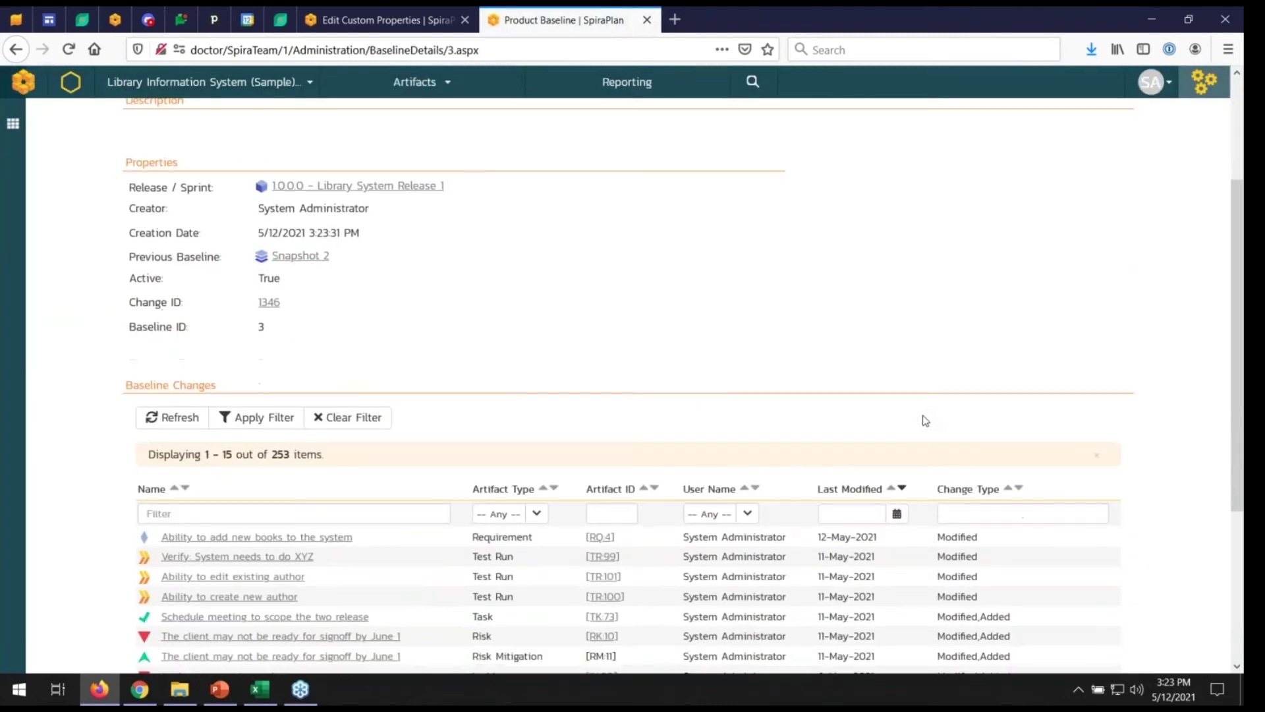
scroll(925, 421, down, 4)
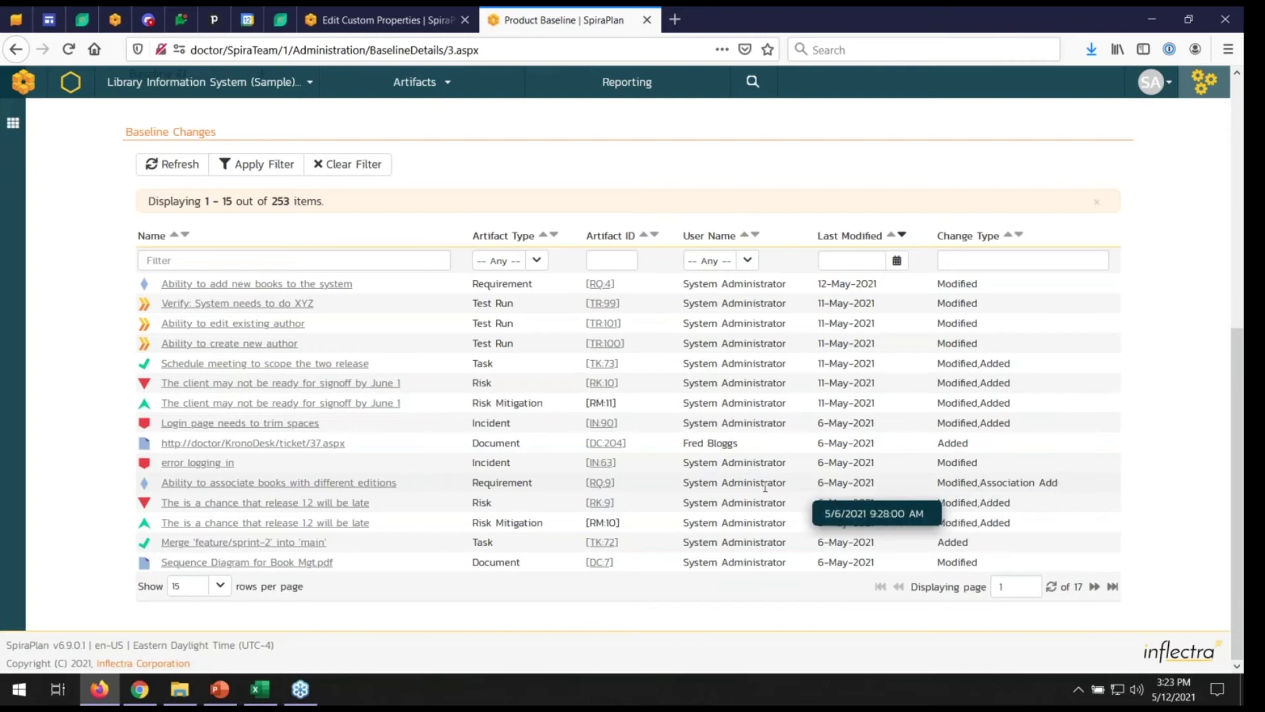
Open the requirement "Ability to associate books with different editions" in Snapshot 3 and examine its owner, description and test case association changes.
click(376, 485)
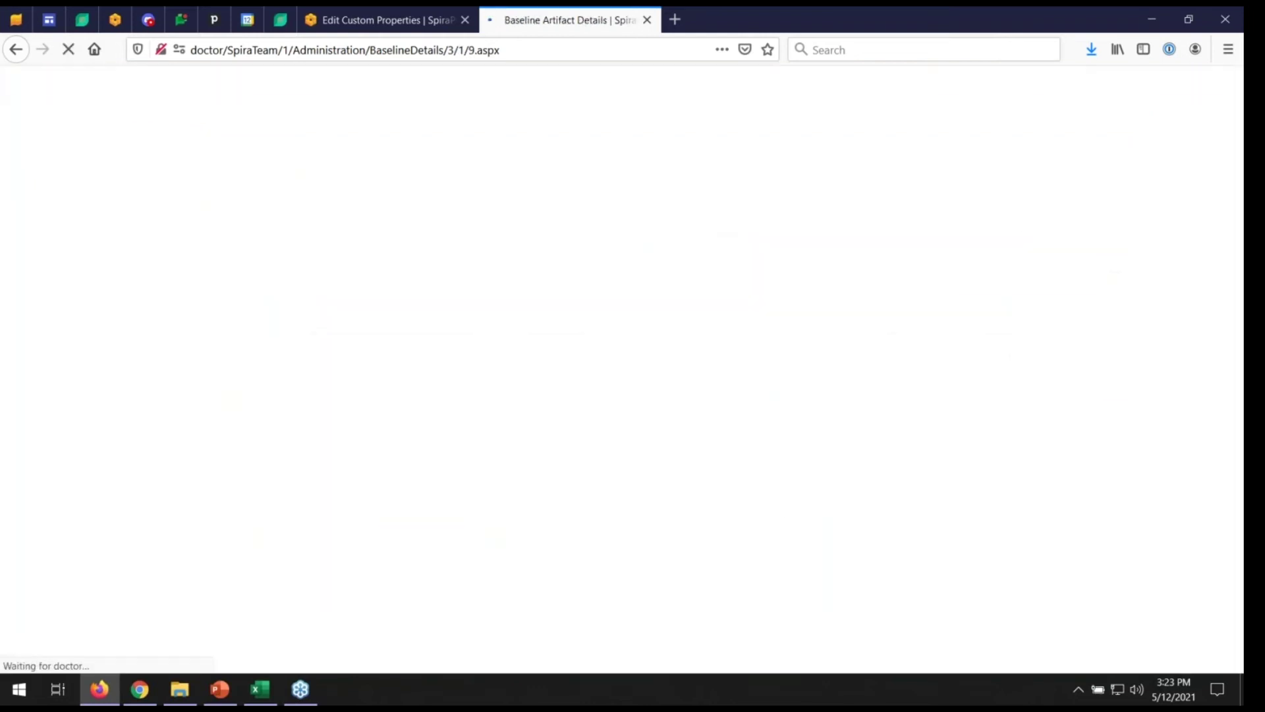
scroll(519, 472, down, 3)
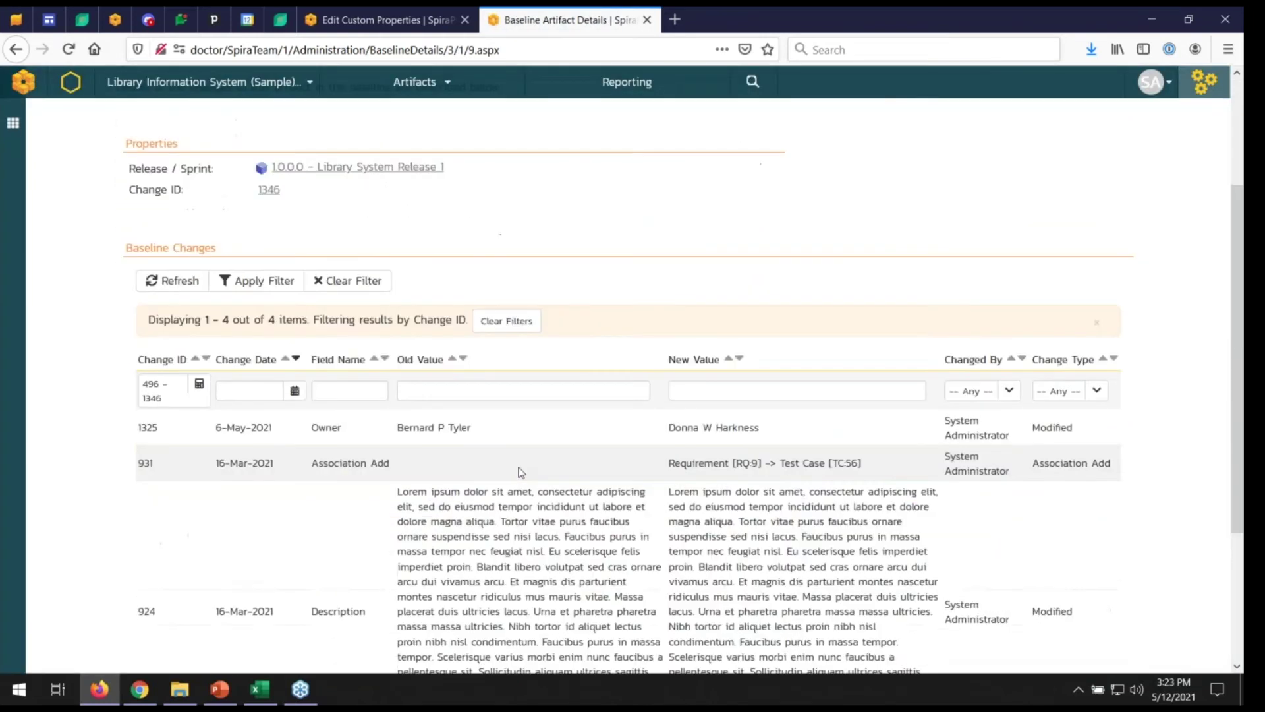
scroll(520, 470, down, 1)
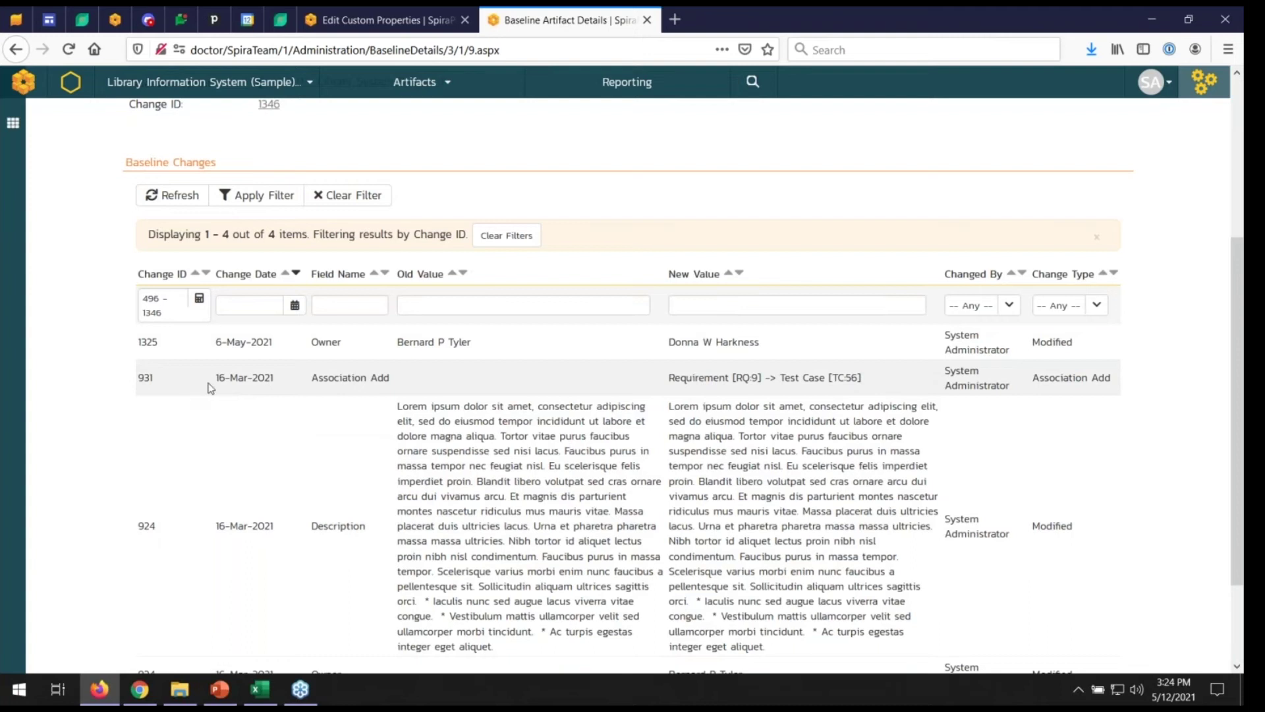
scroll(337, 536, down, 2)
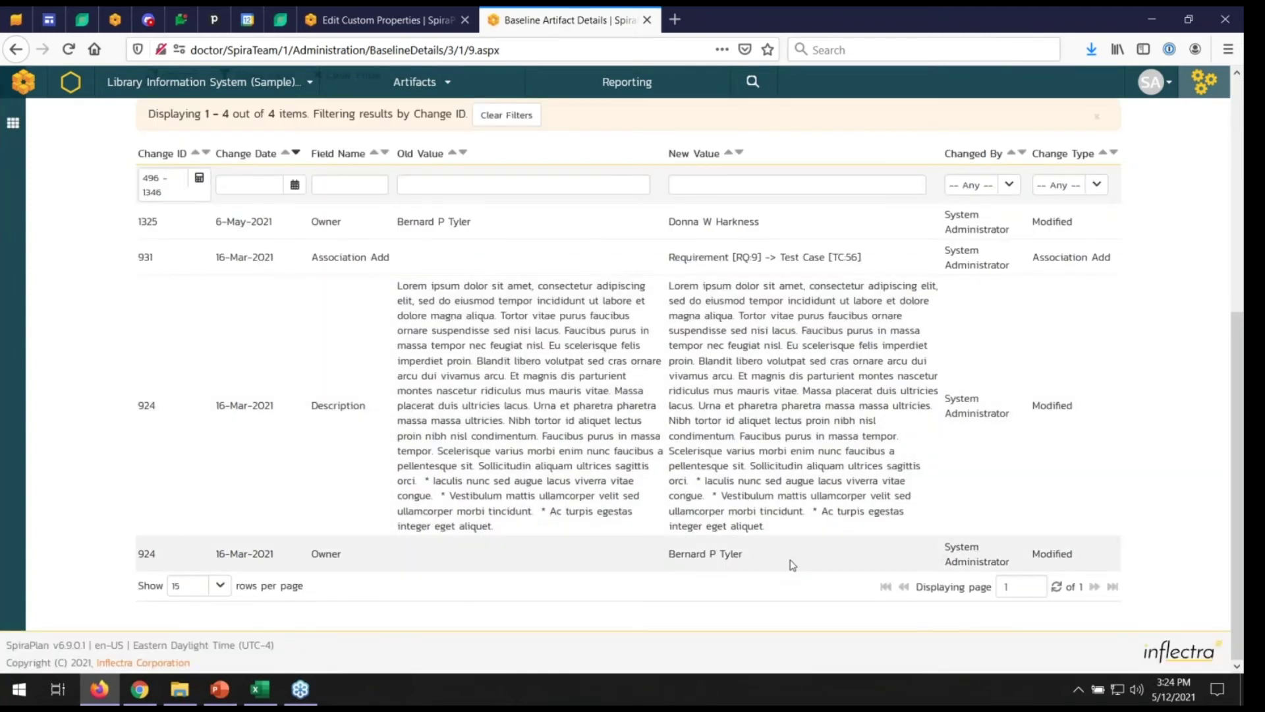
mouse_move(583, 375)
scroll(582, 379, up, 1)
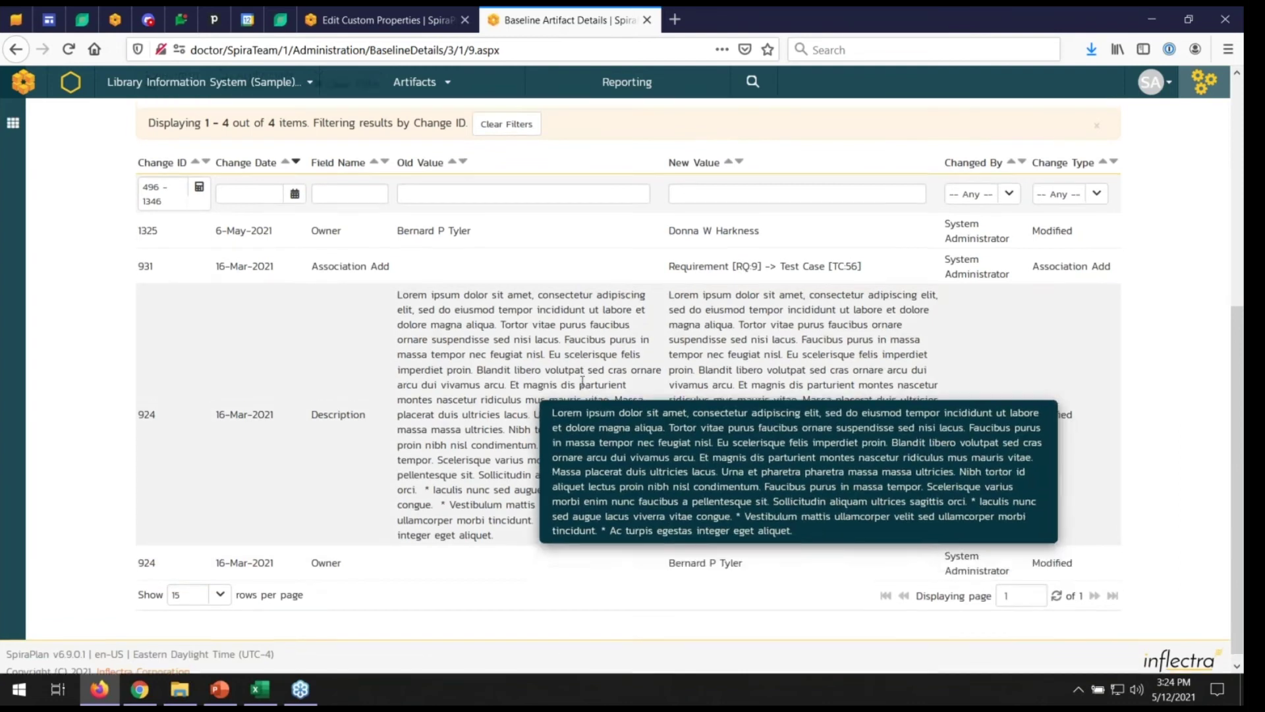
scroll(583, 381, up, 3)
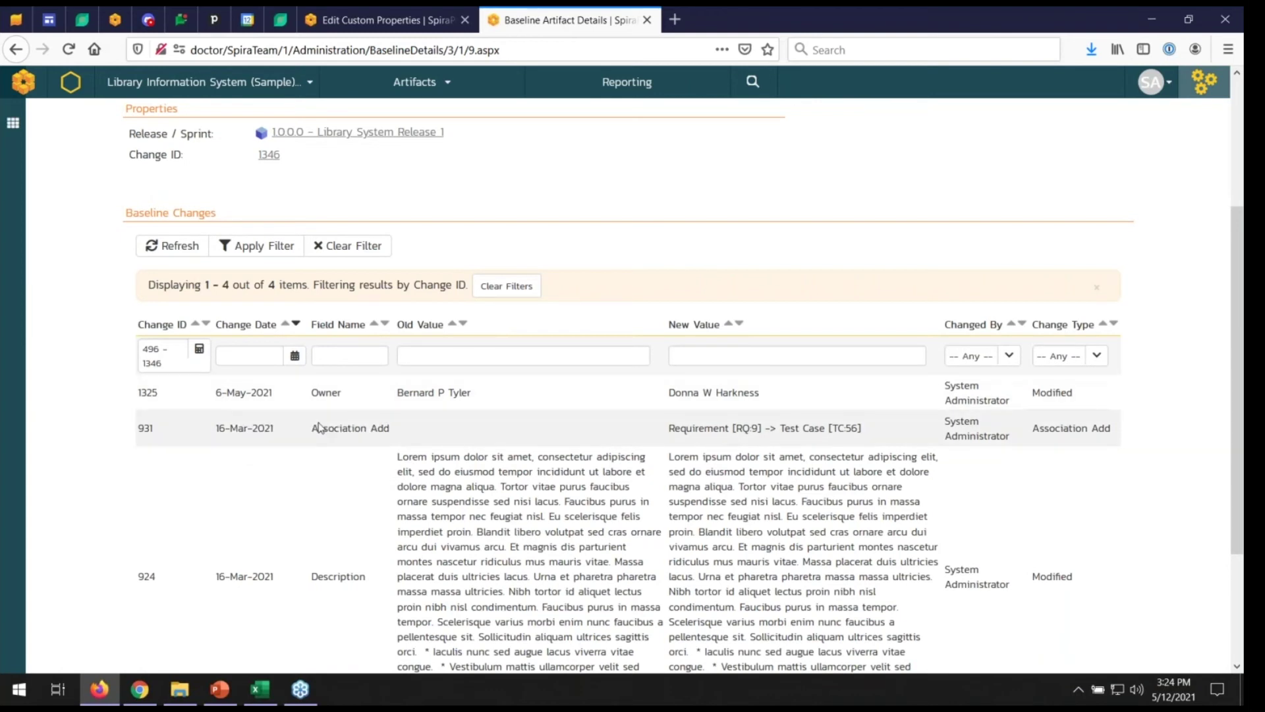
drag(669, 428, 925, 432)
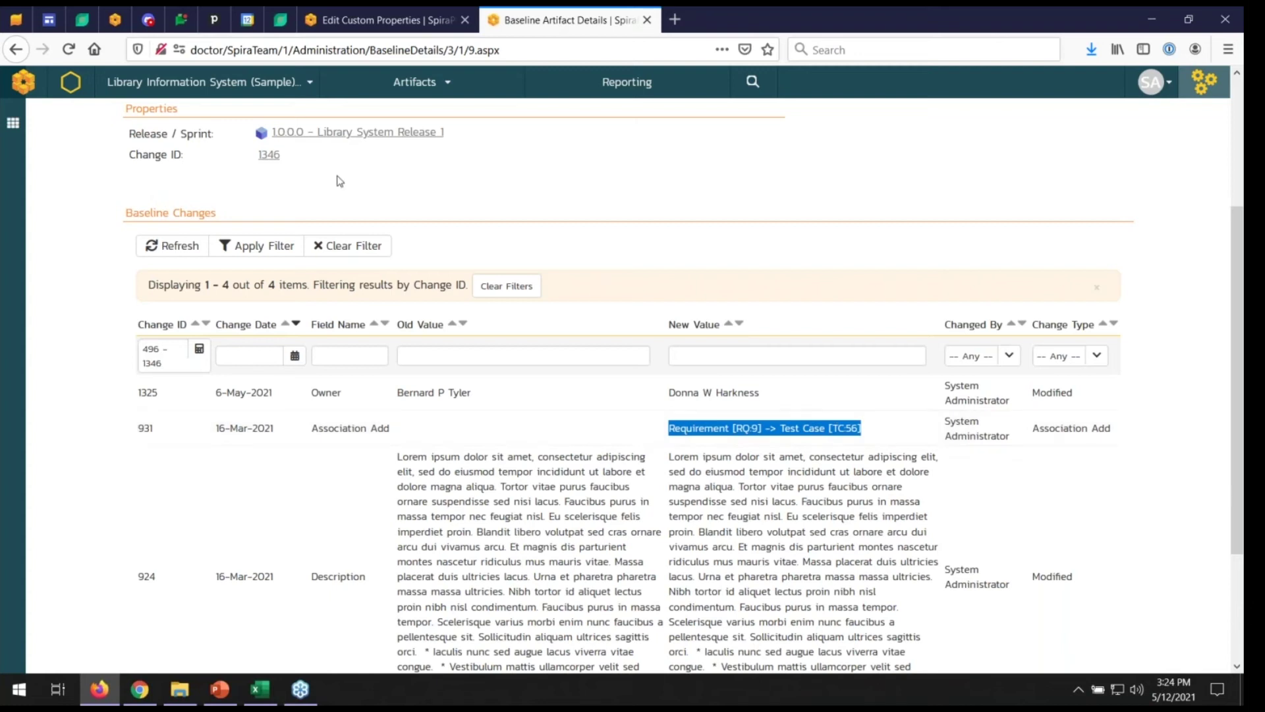
scroll(337, 243, up, 3)
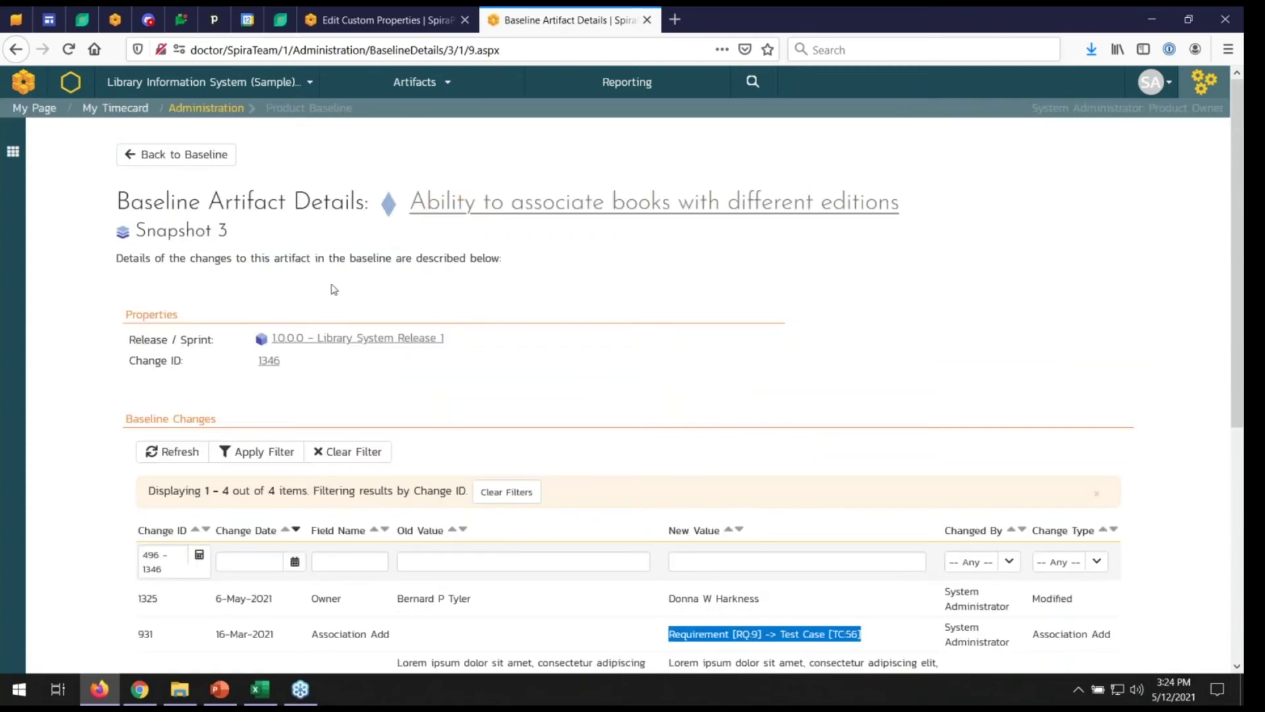
Filter Snapshot 3's baseline changes by change type "Association" and examine the association changes of Library System Release 1.
key(alt+Left)
scroll(923, 364, down, 4)
click(1084, 384)
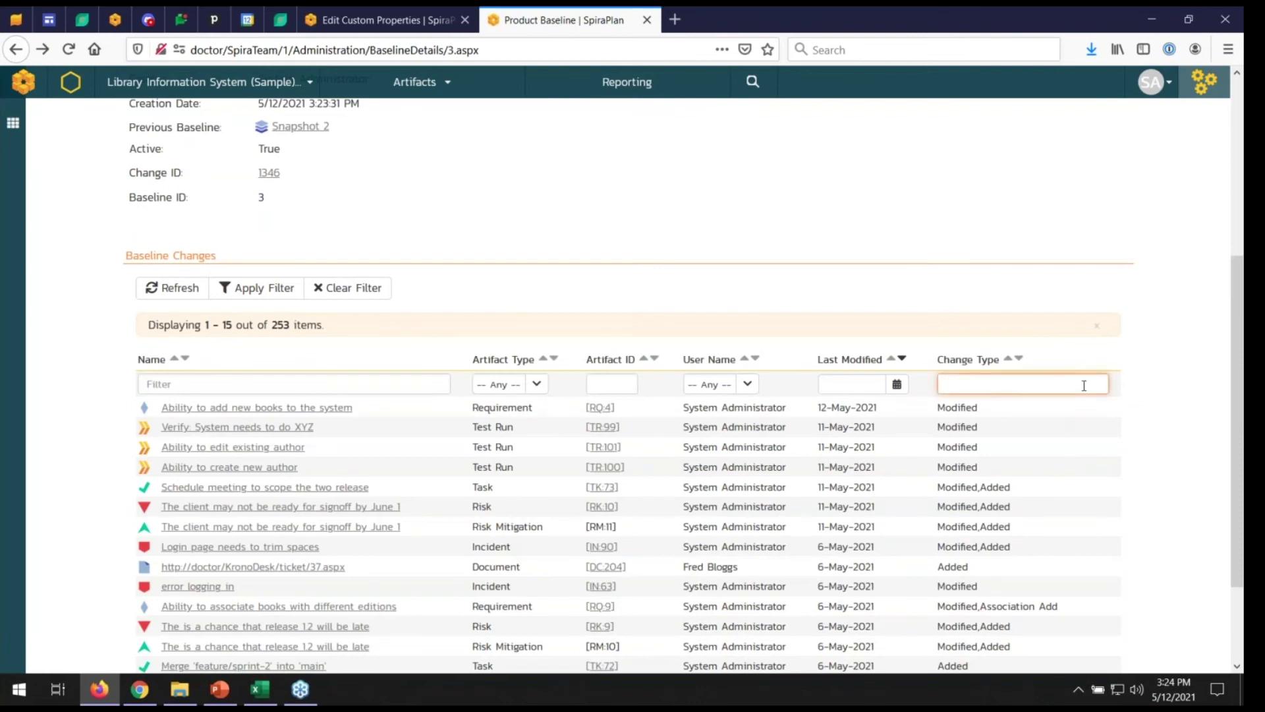
text(Association)
key(Return)
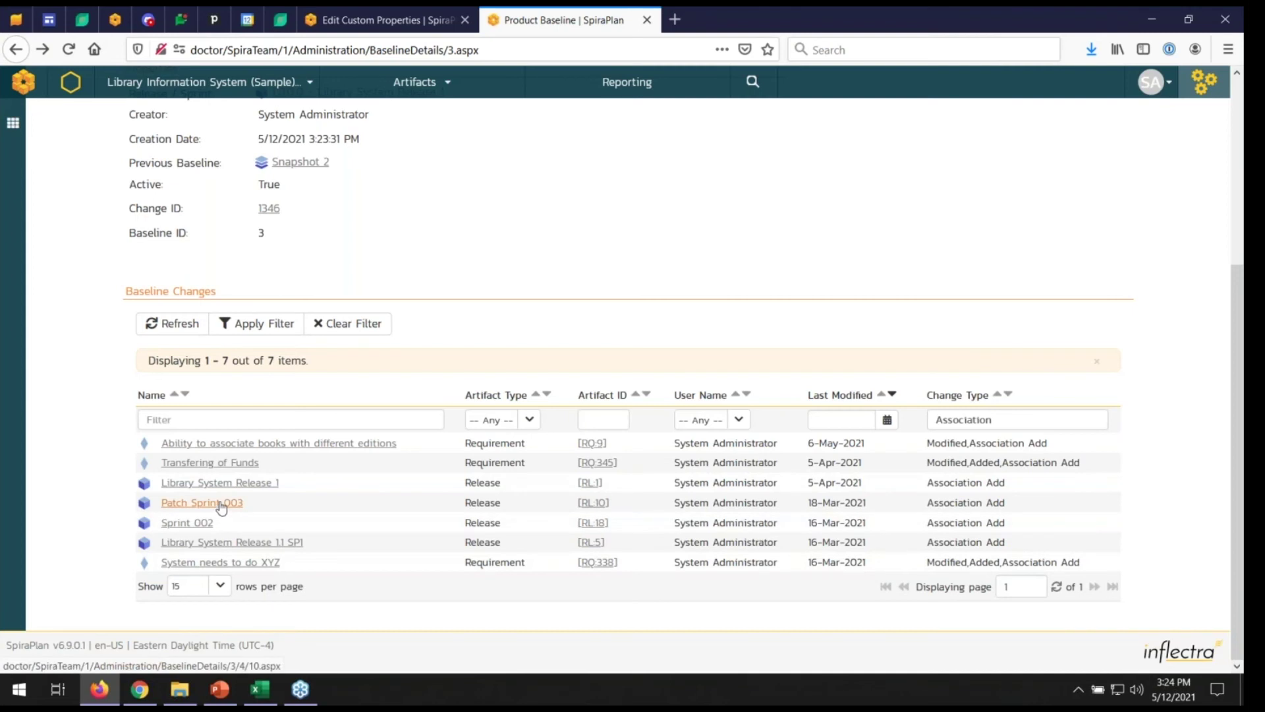
click(239, 486)
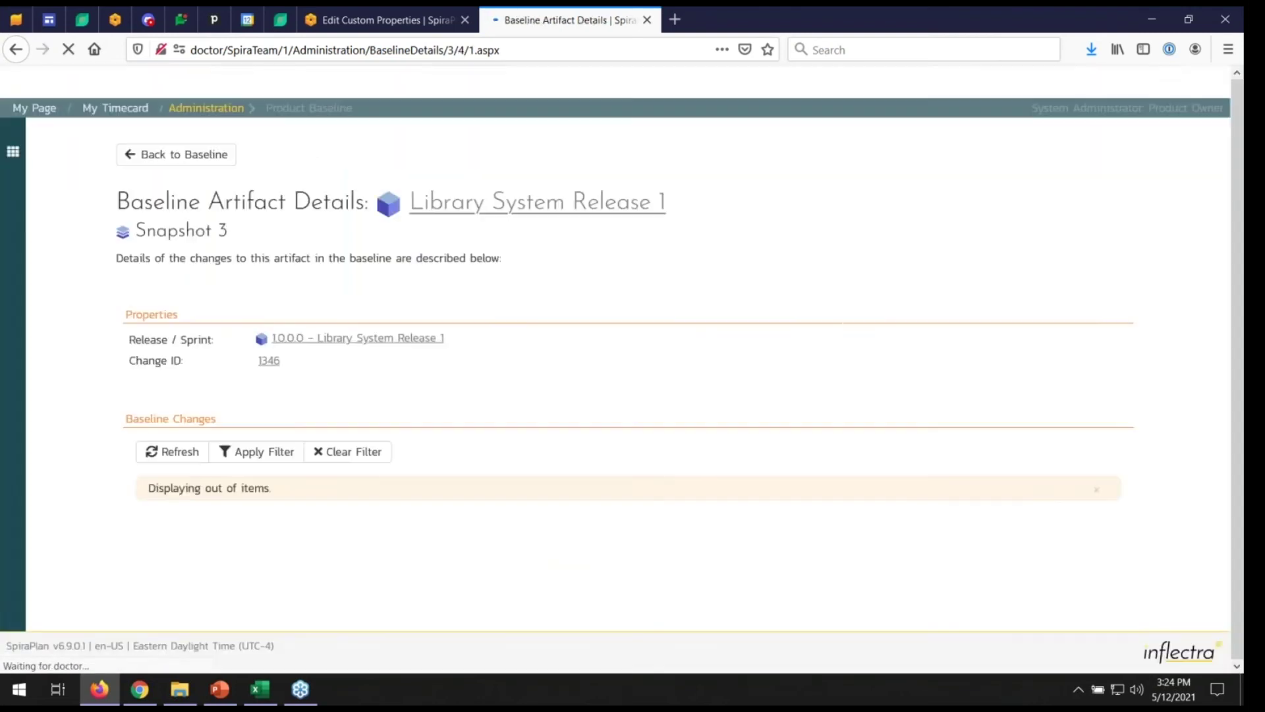
scroll(240, 486, down, 1)
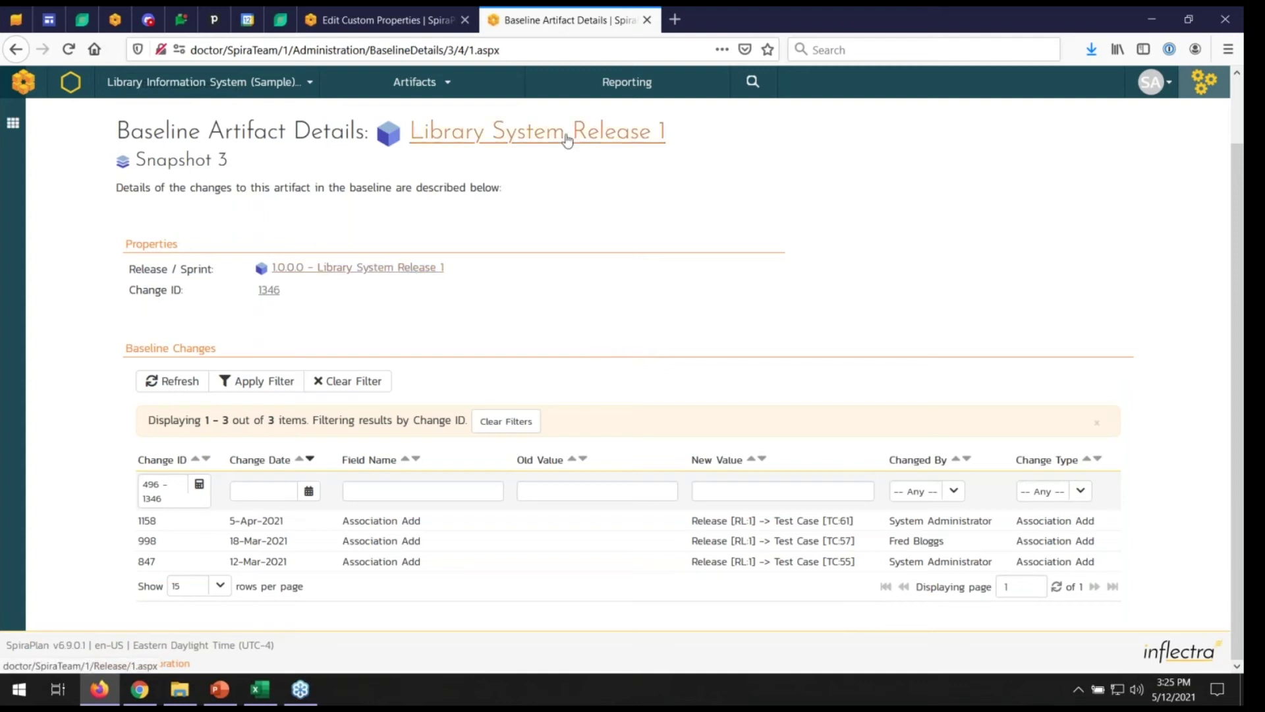
Return to Snapshot 3's baseline changes and try to filter them by change type "Modi".
key(alt+Left)
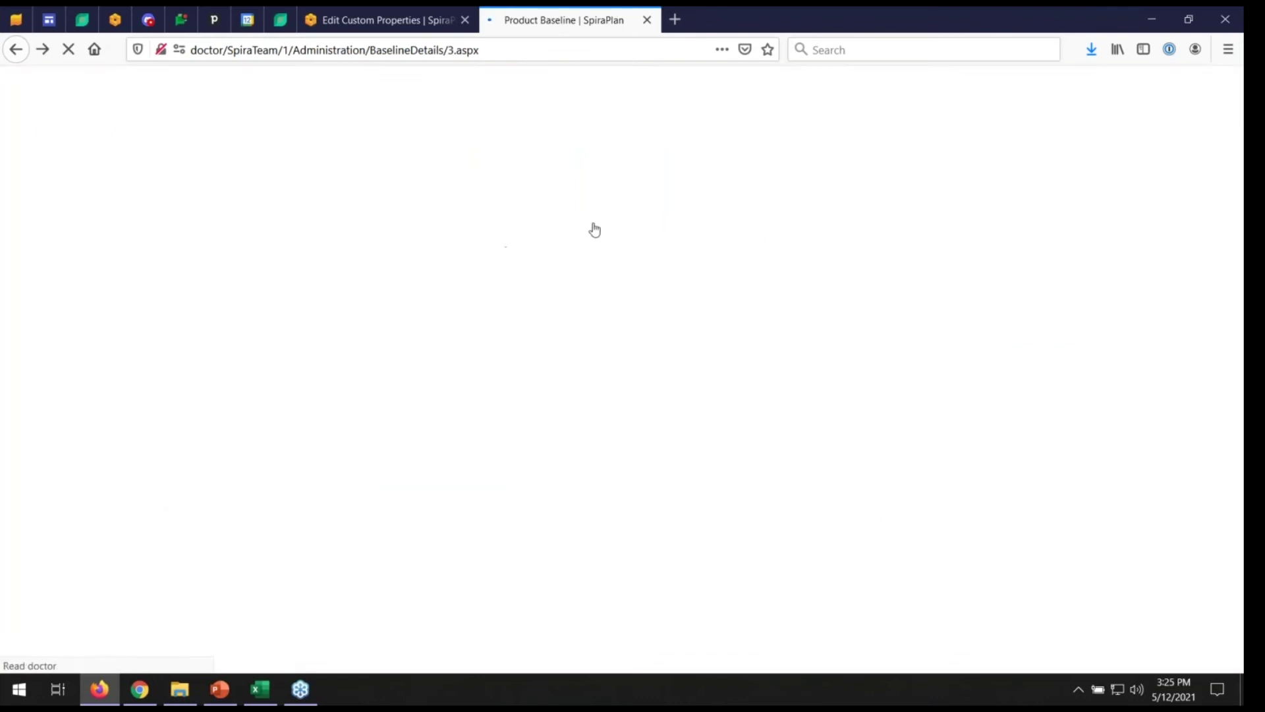
scroll(748, 339, down, 3)
double_click(999, 417)
text(Modi)
key(Return)
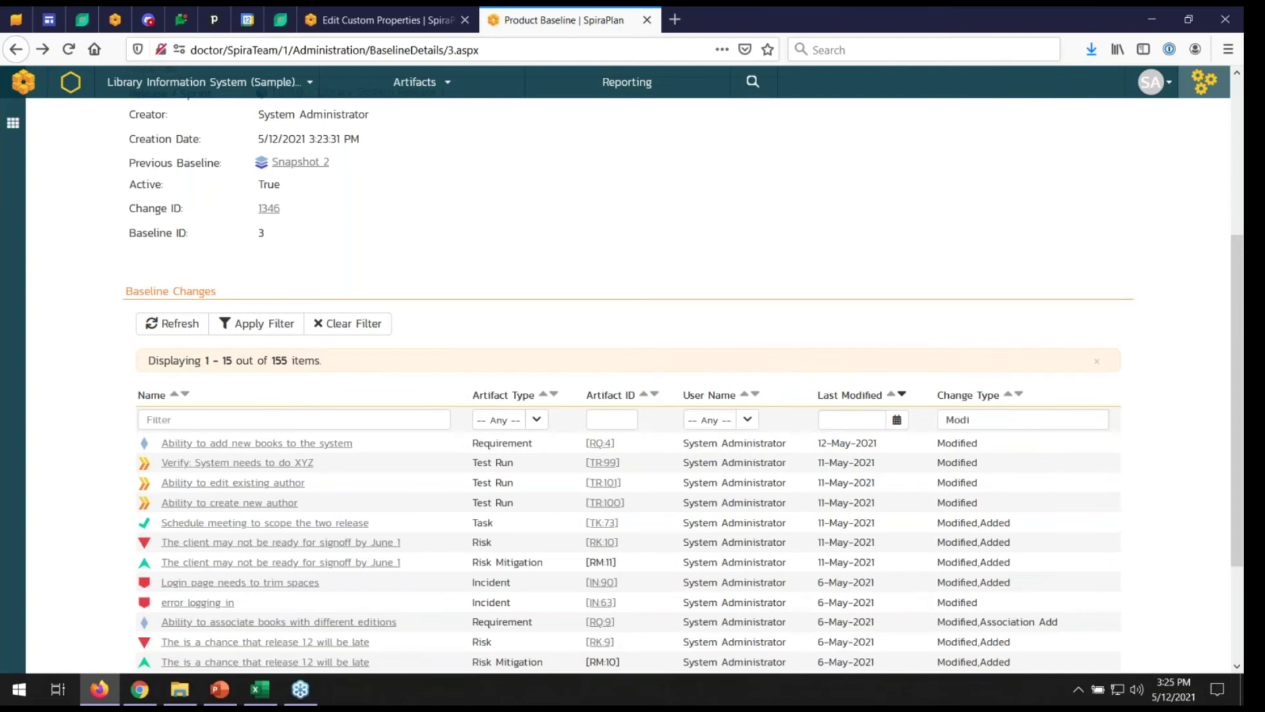
Filter Snapshot 3's changes to test cases and examine the changes to "Person loses book and needs to report loss".
scroll(694, 325, down, 2)
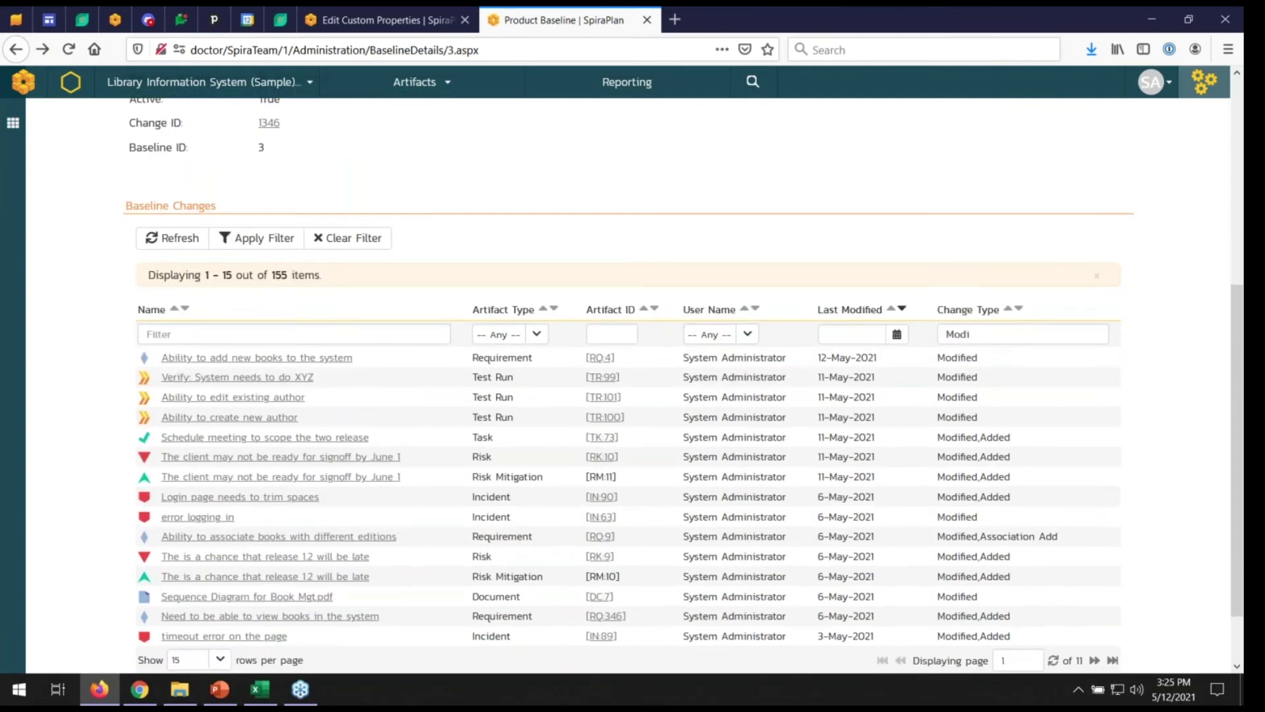
click(537, 333)
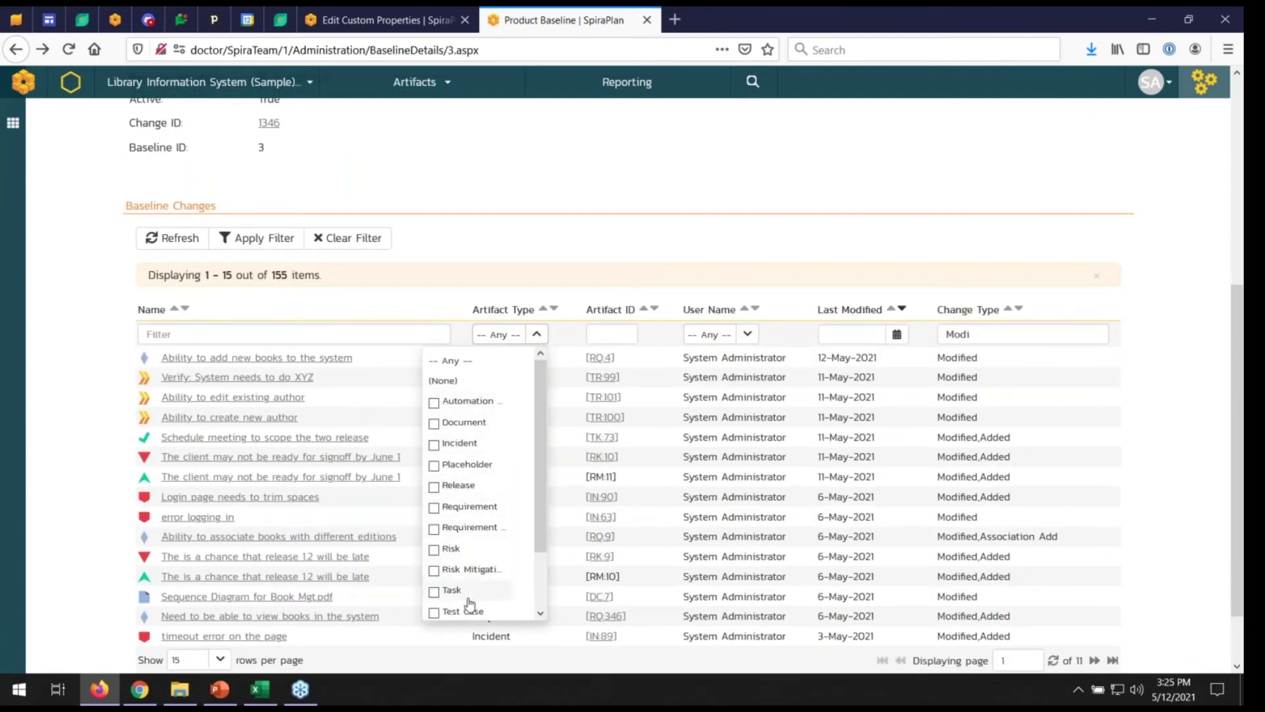
click(469, 610)
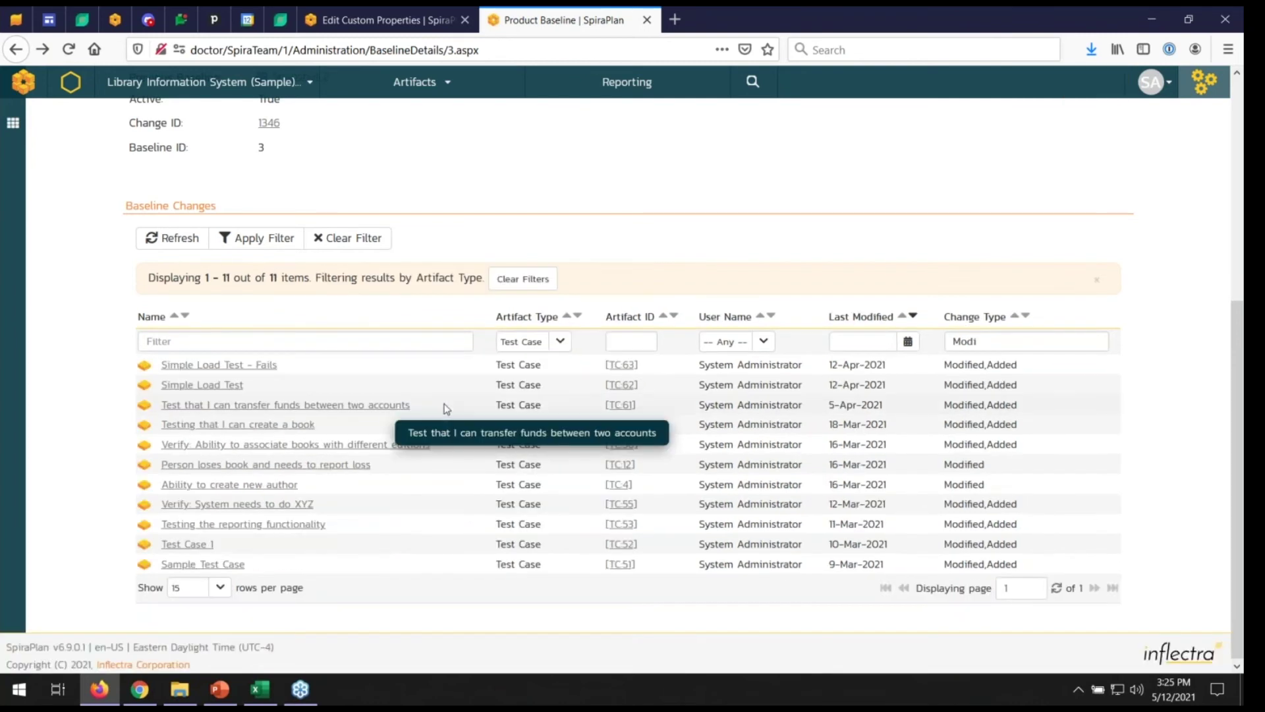
click(280, 466)
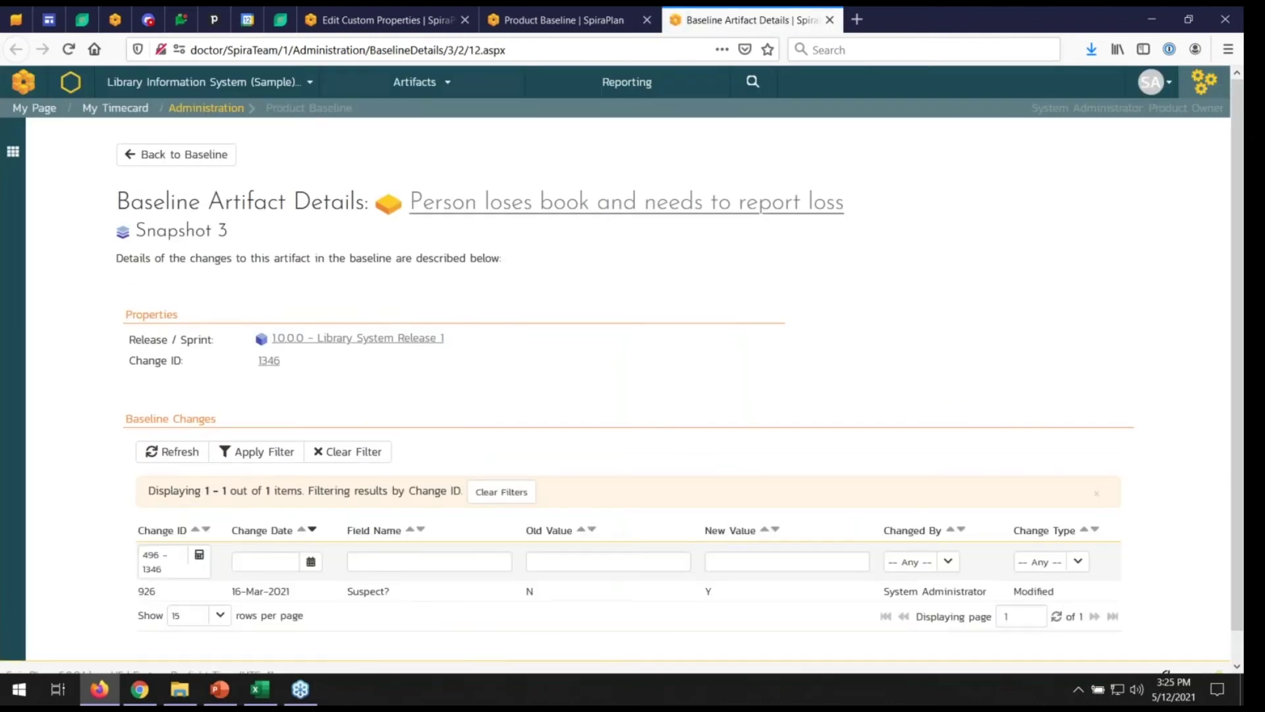
Filter Snapshot 3's changes to test steps and examine the first "Testing that I can create a book" step's changes.
click(543, 31)
click(559, 341)
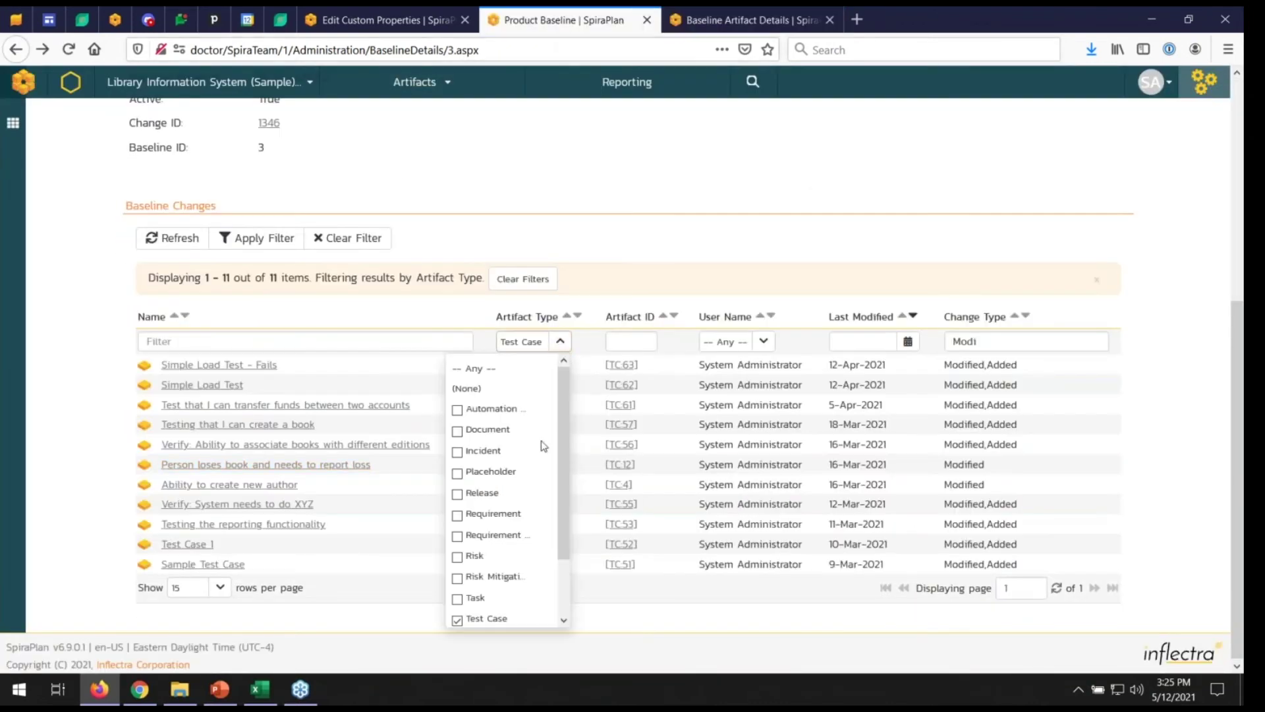
scroll(508, 604, down, 1)
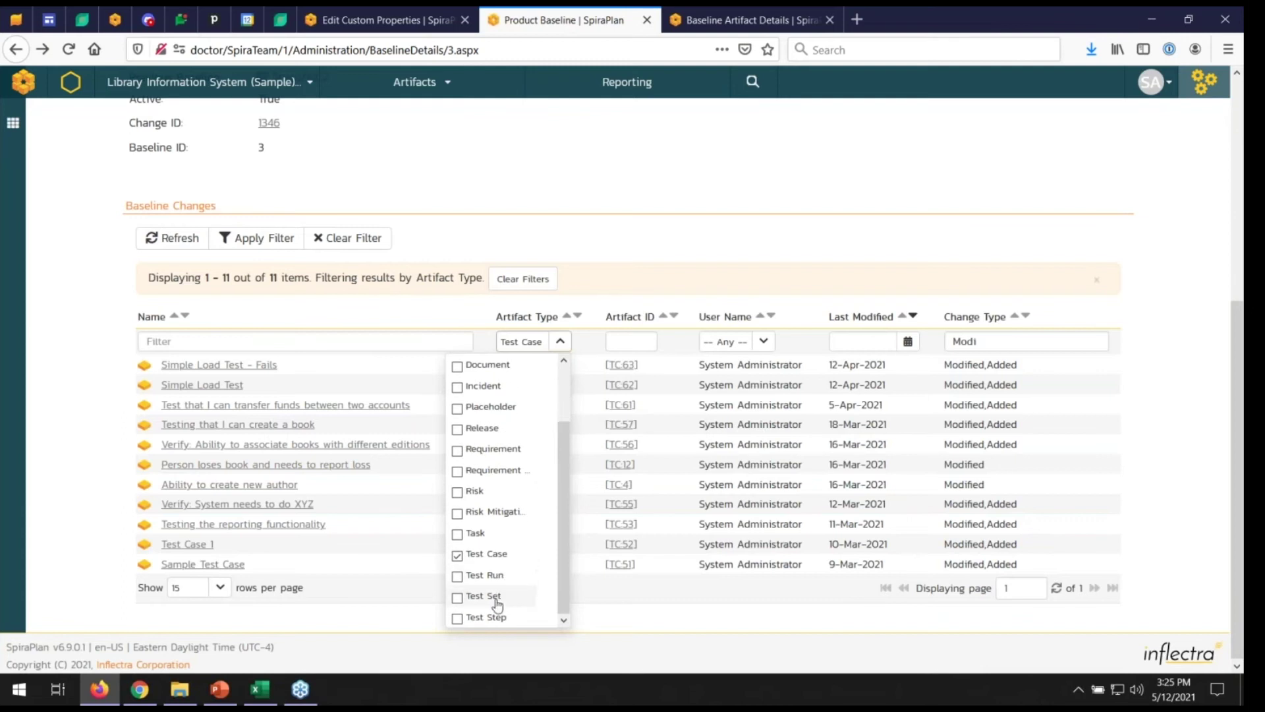
click(488, 612)
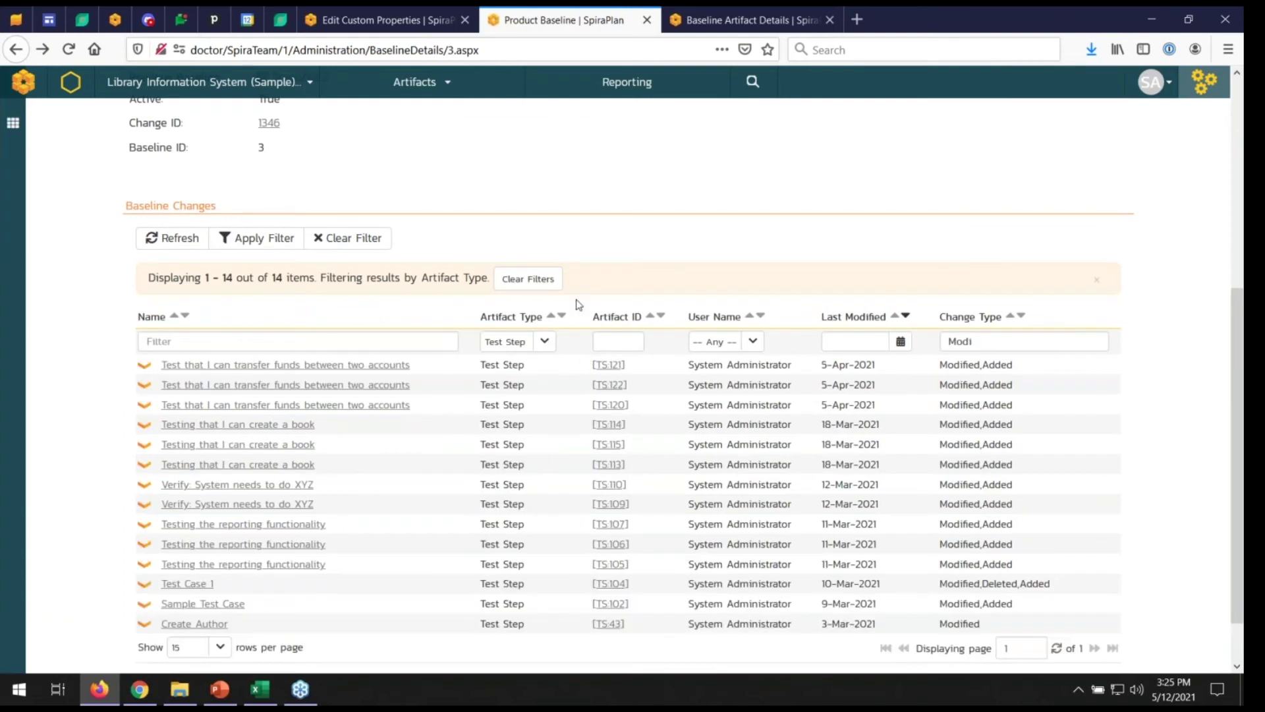
click(241, 428)
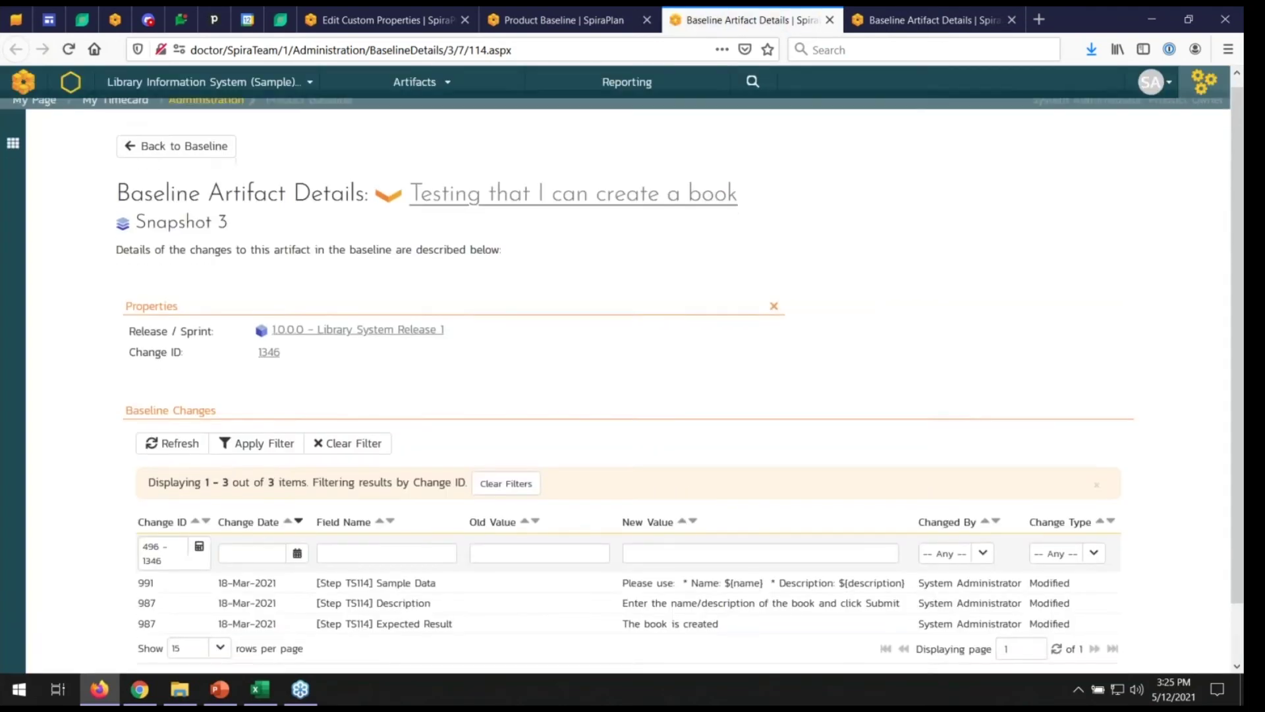
scroll(621, 375, down, 2)
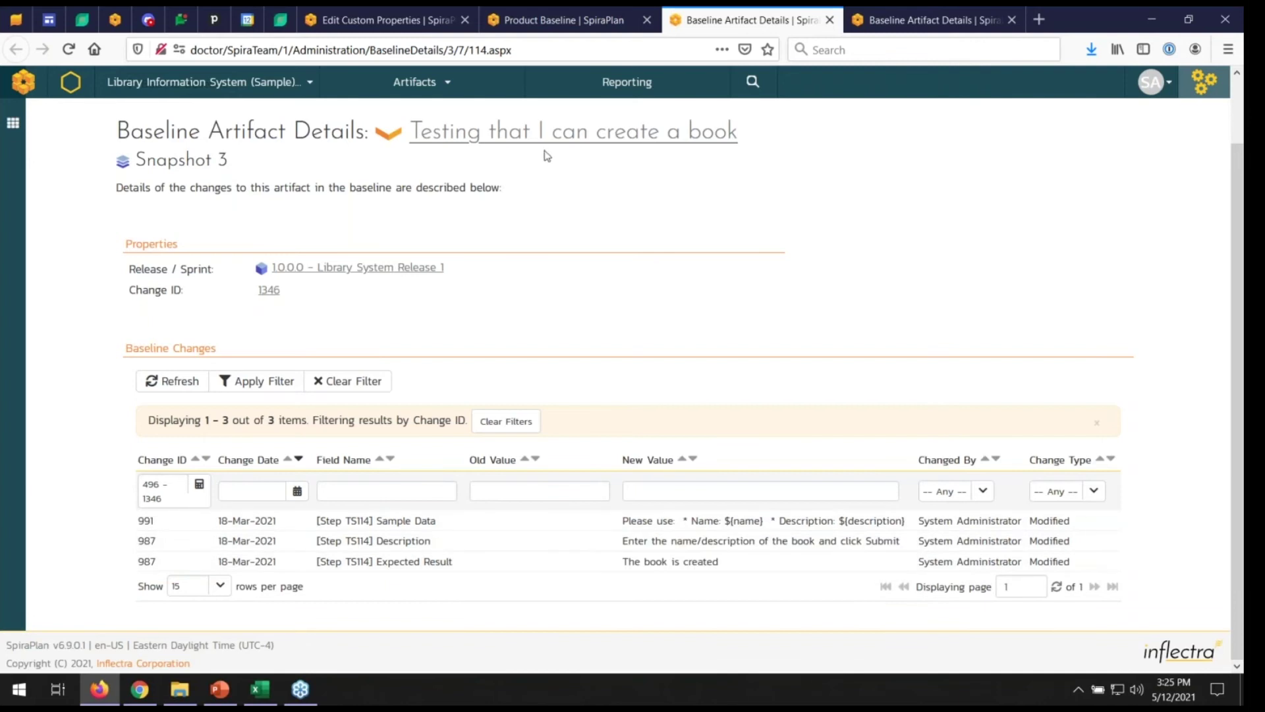
In the test case "Ability to edit existing author", move the step for editing a specific author above the step for viewing existing authors.
click(495, 14)
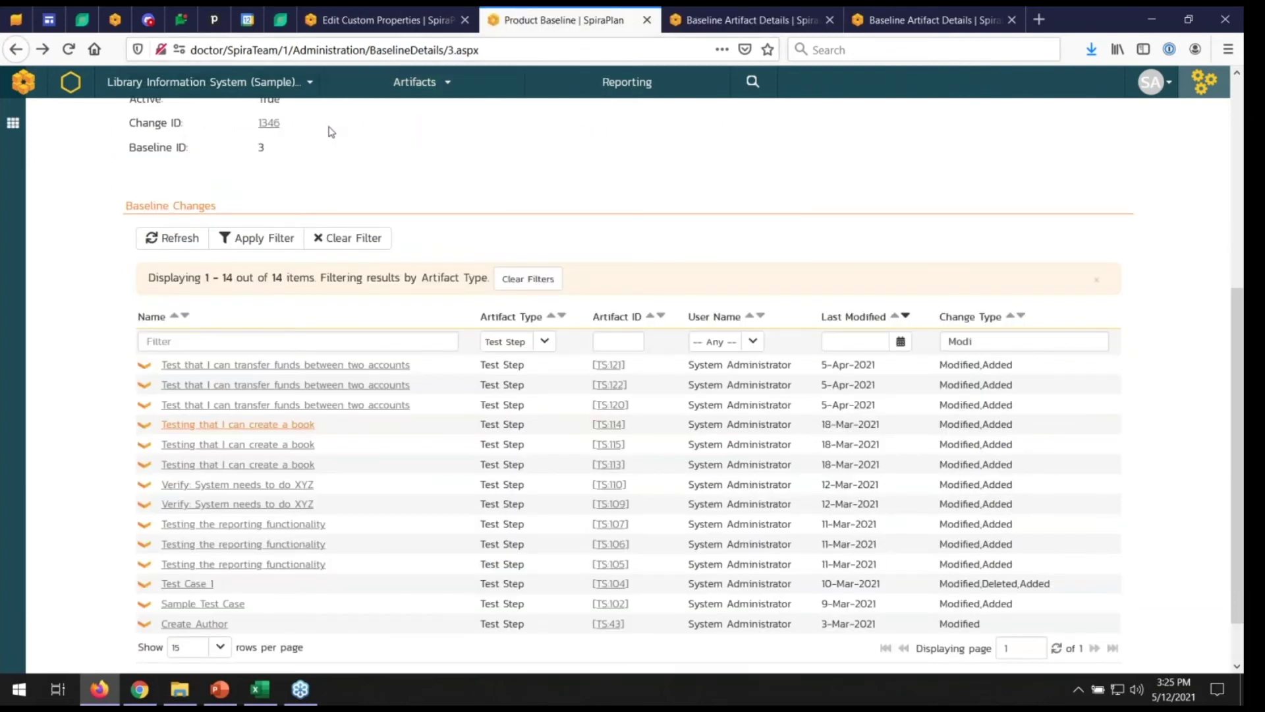
scroll(325, 133, up, 5)
click(415, 82)
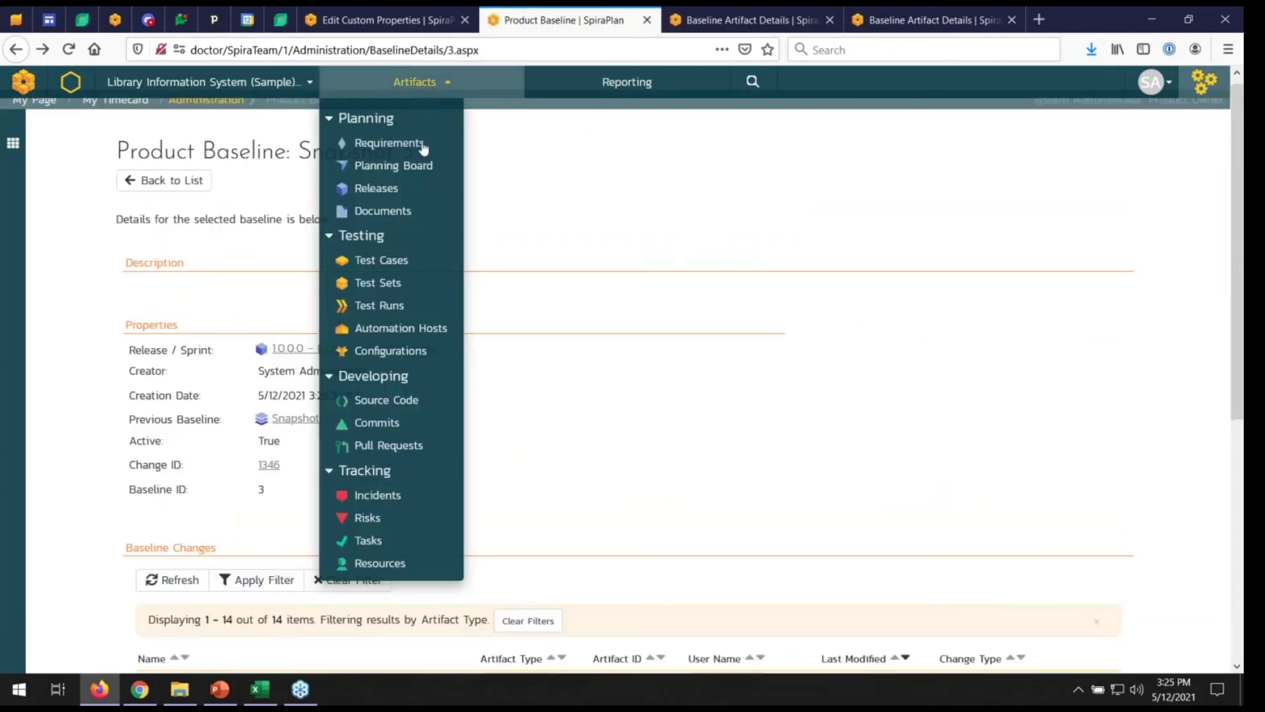
click(394, 264)
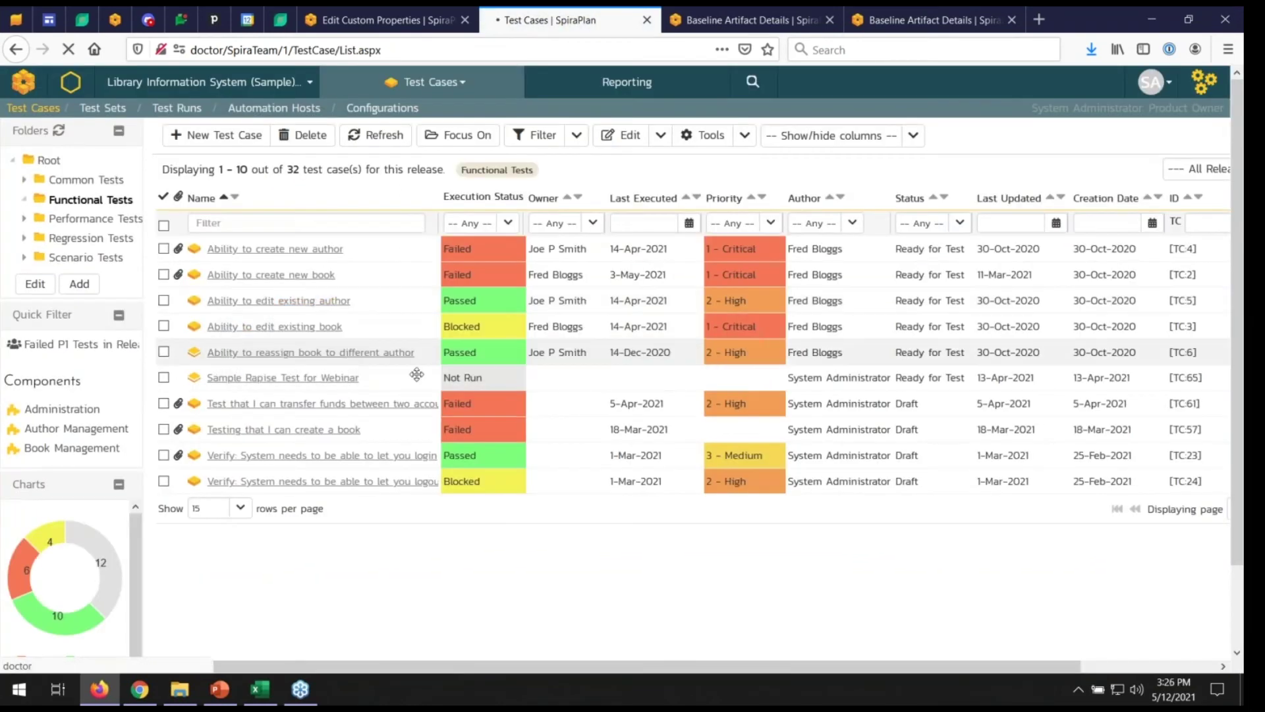
click(279, 300)
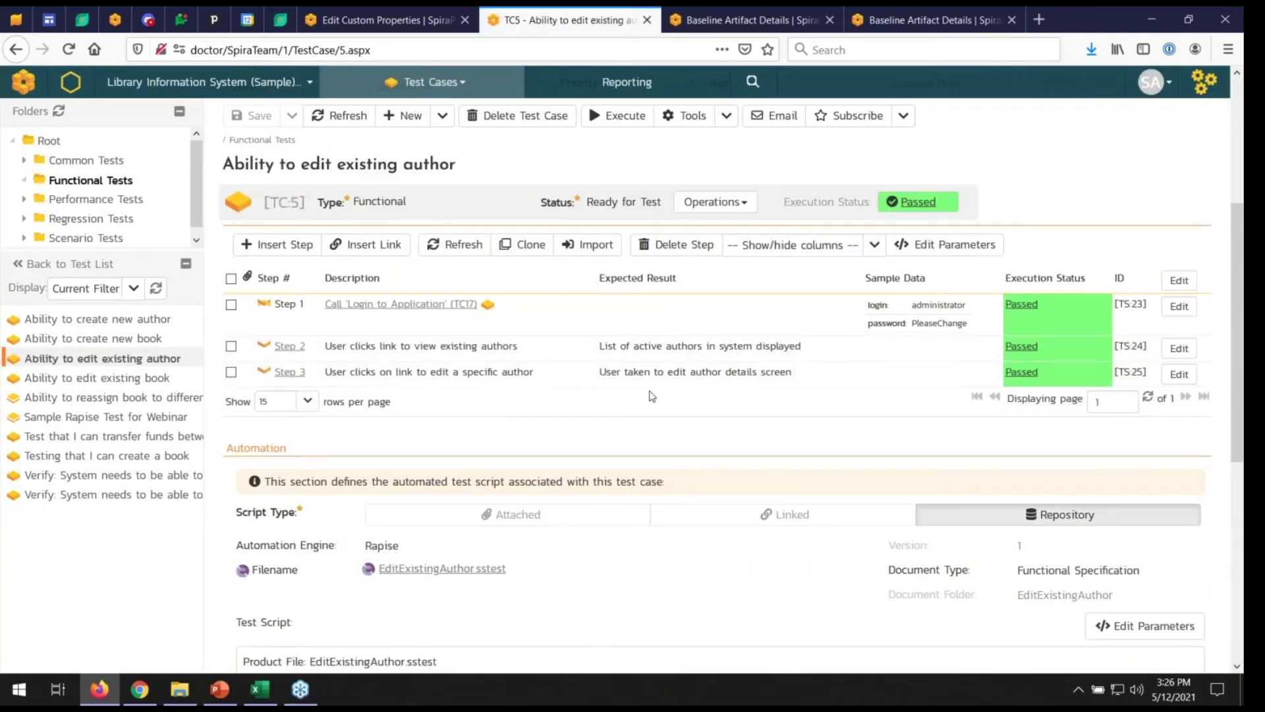
drag(659, 370, 659, 354)
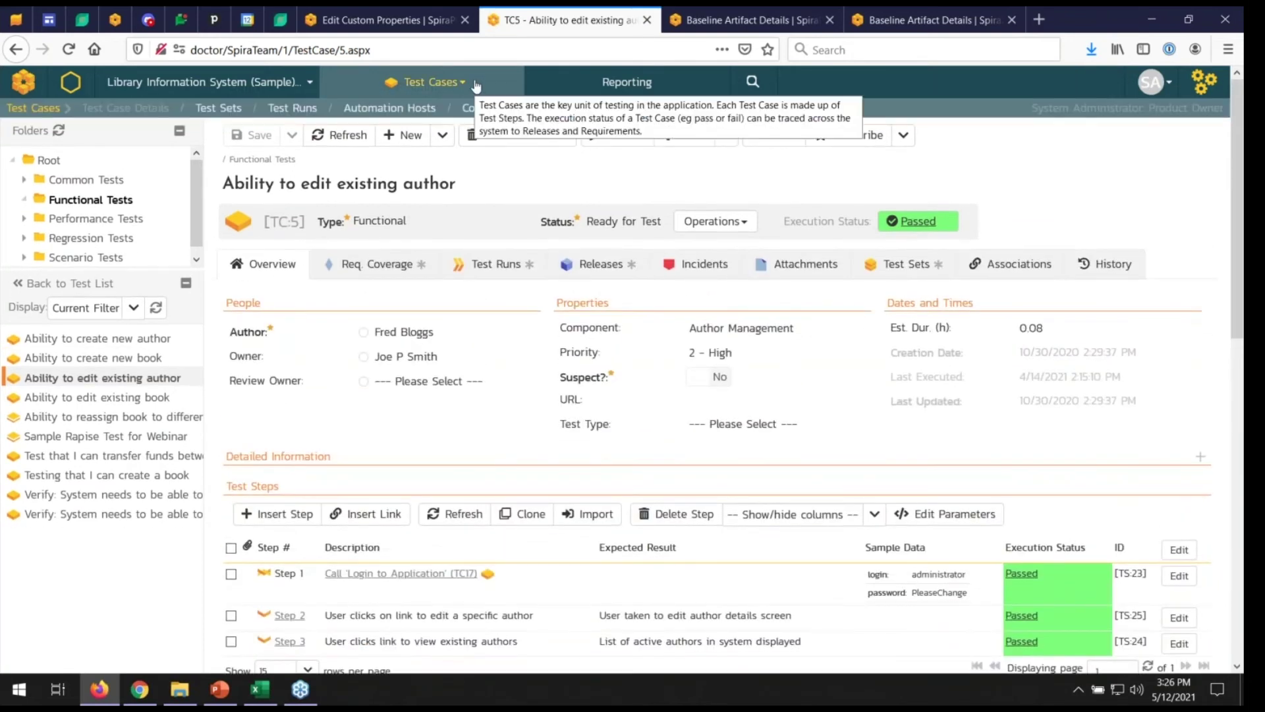
Add a new baseline named "Snapshot 4" to Library System Release 1.
click(475, 86)
click(382, 188)
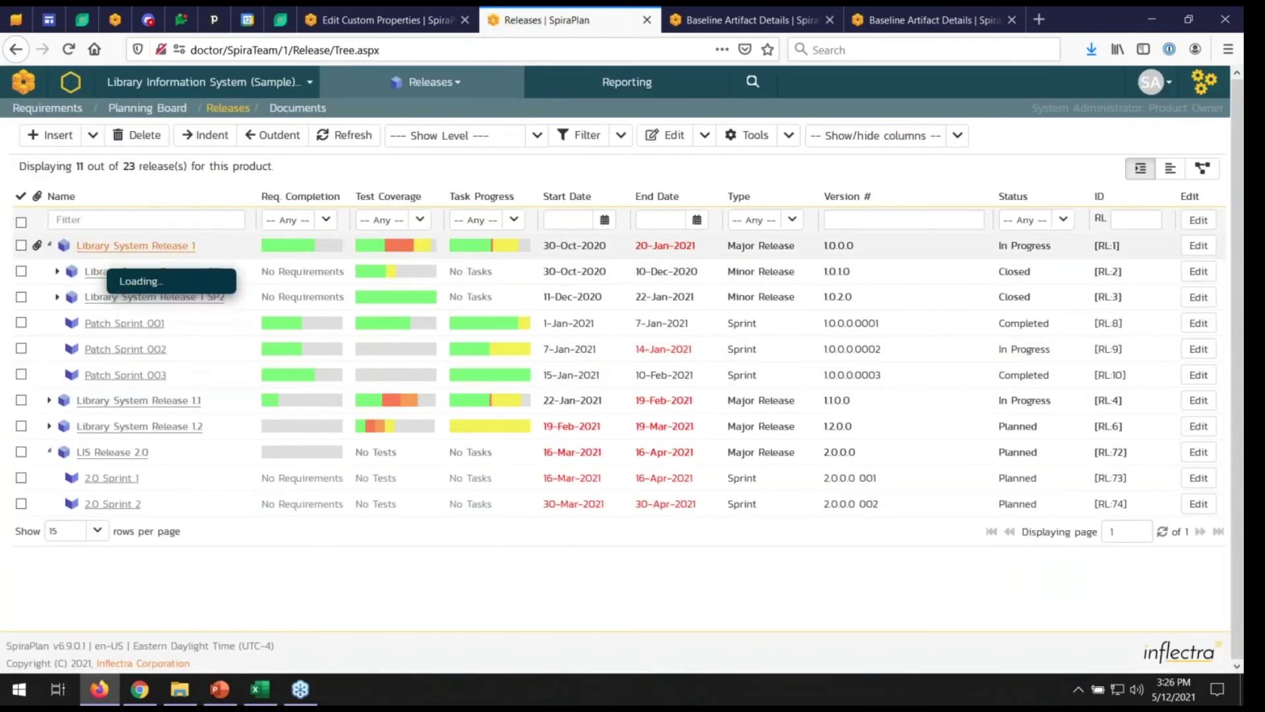
click(157, 247)
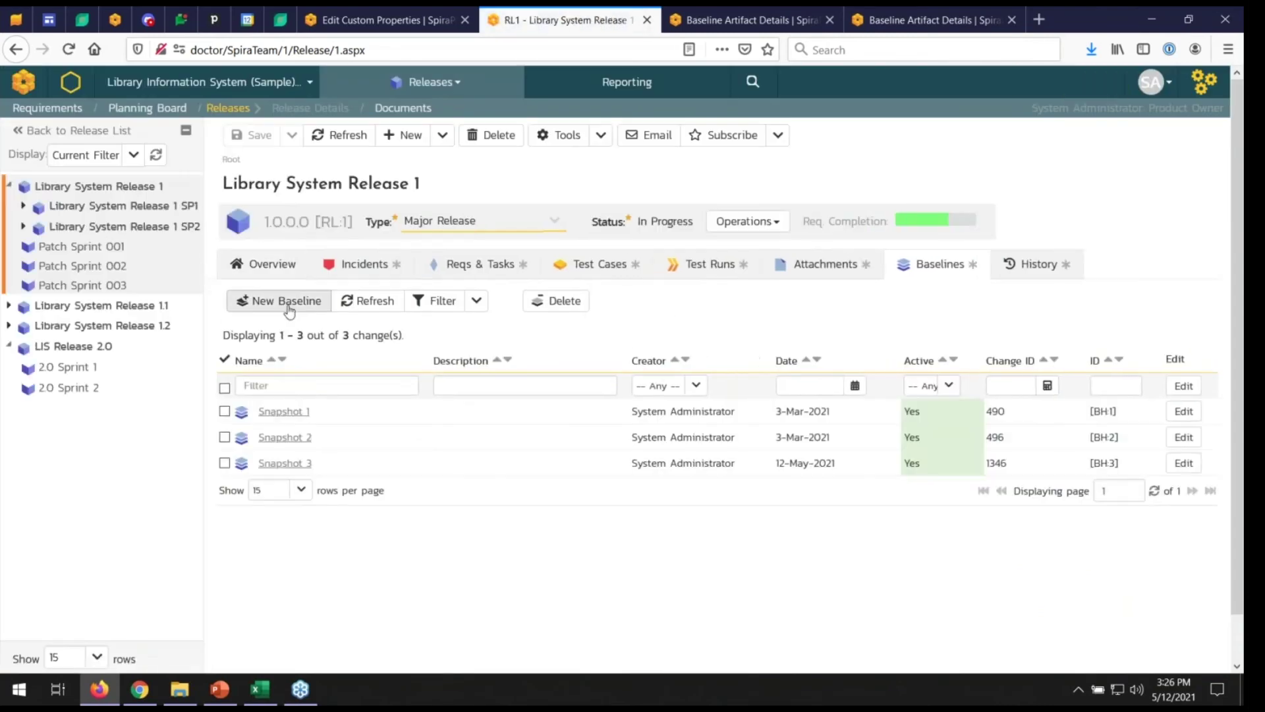
click(284, 301)
click(408, 307)
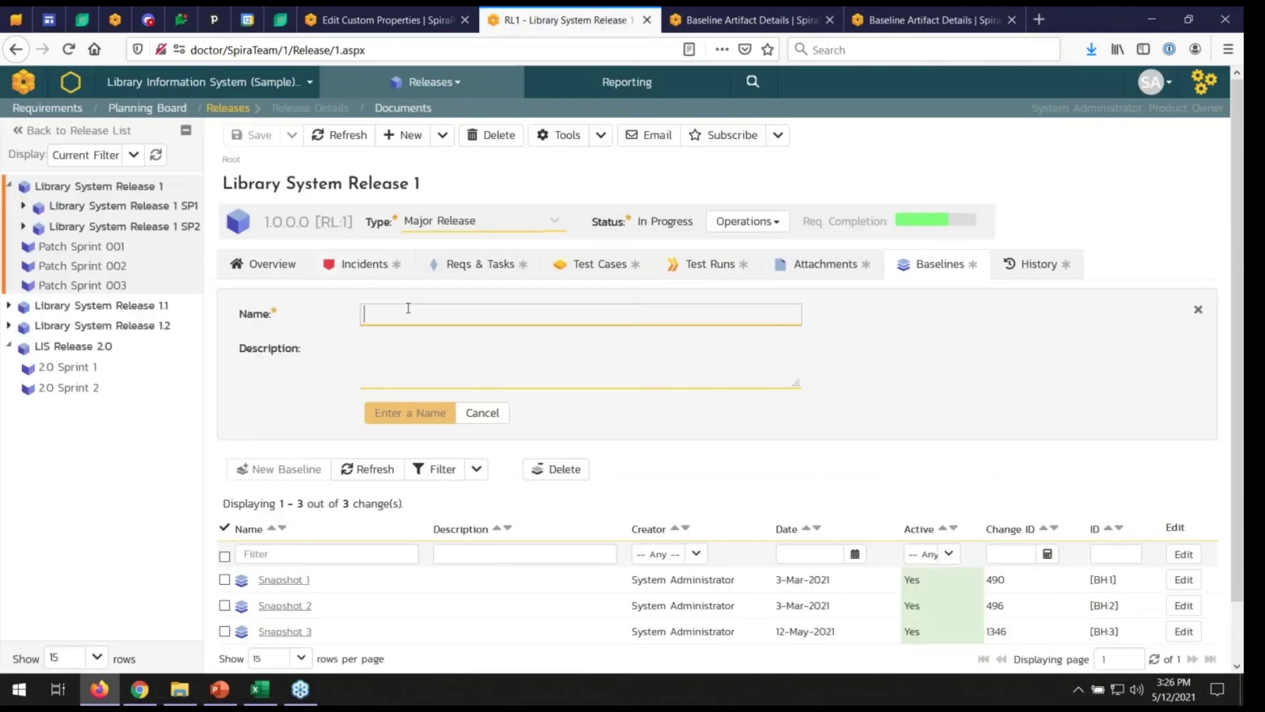
text(Sna)
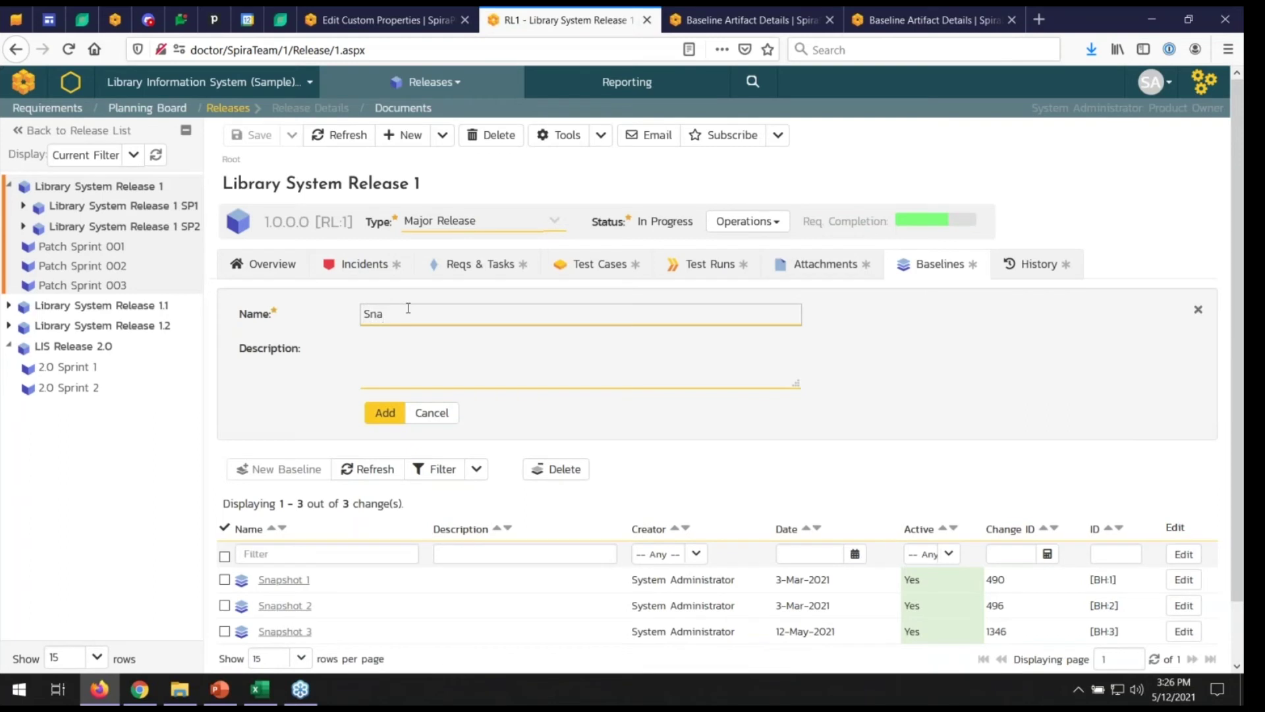
text(psho)
text(t 3)
click(387, 409)
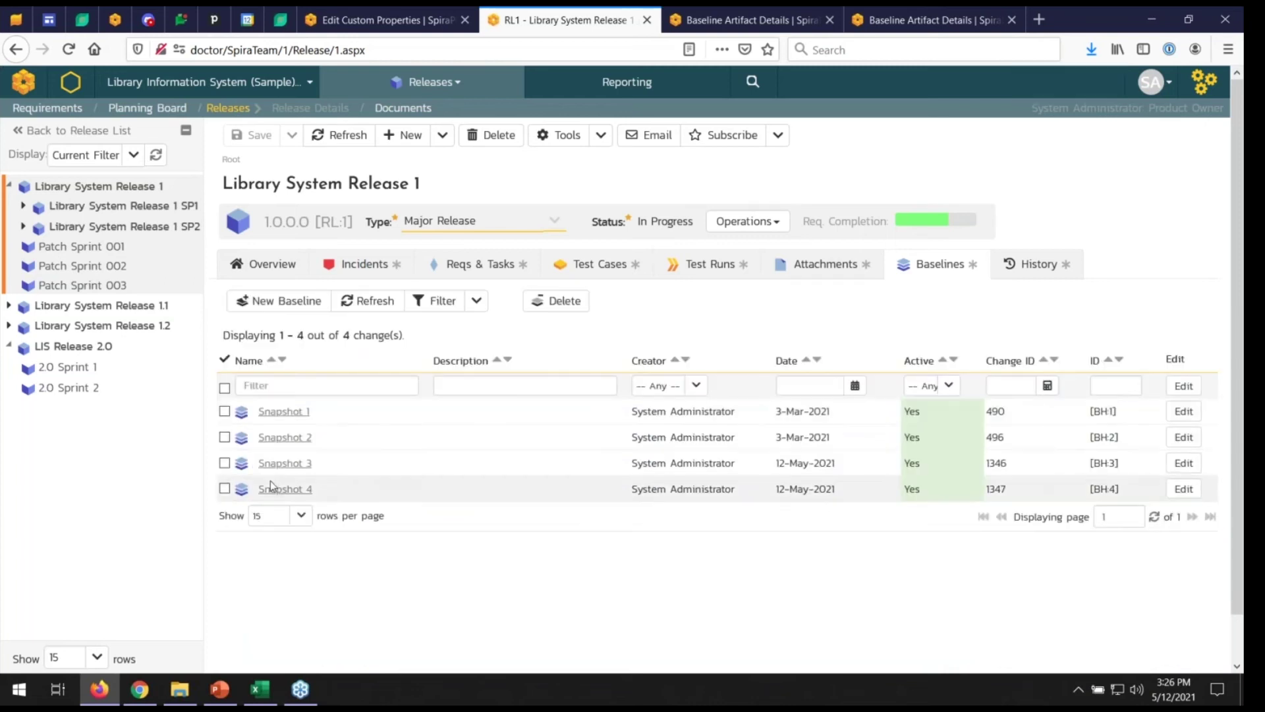
Open Snapshot 4, clear its change filters and examine the test step position changes of "Ability to edit existing author".
click(268, 491)
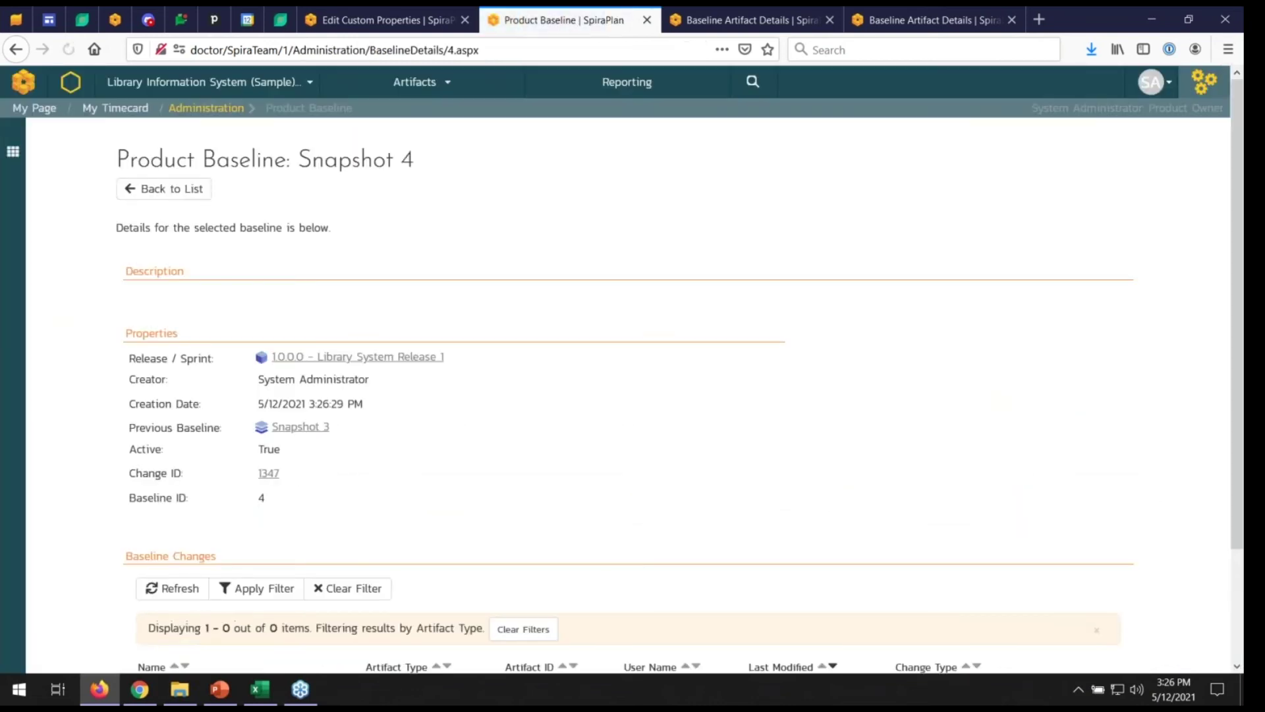
scroll(547, 461, down, 3)
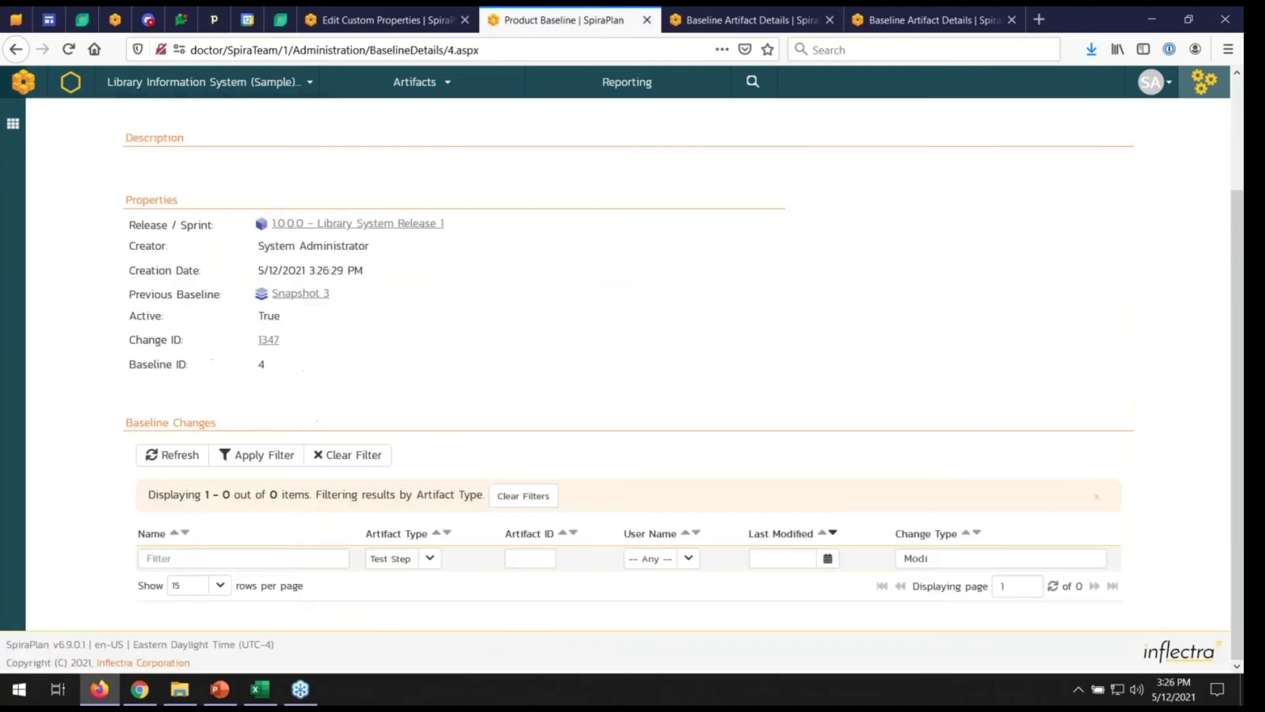
click(547, 495)
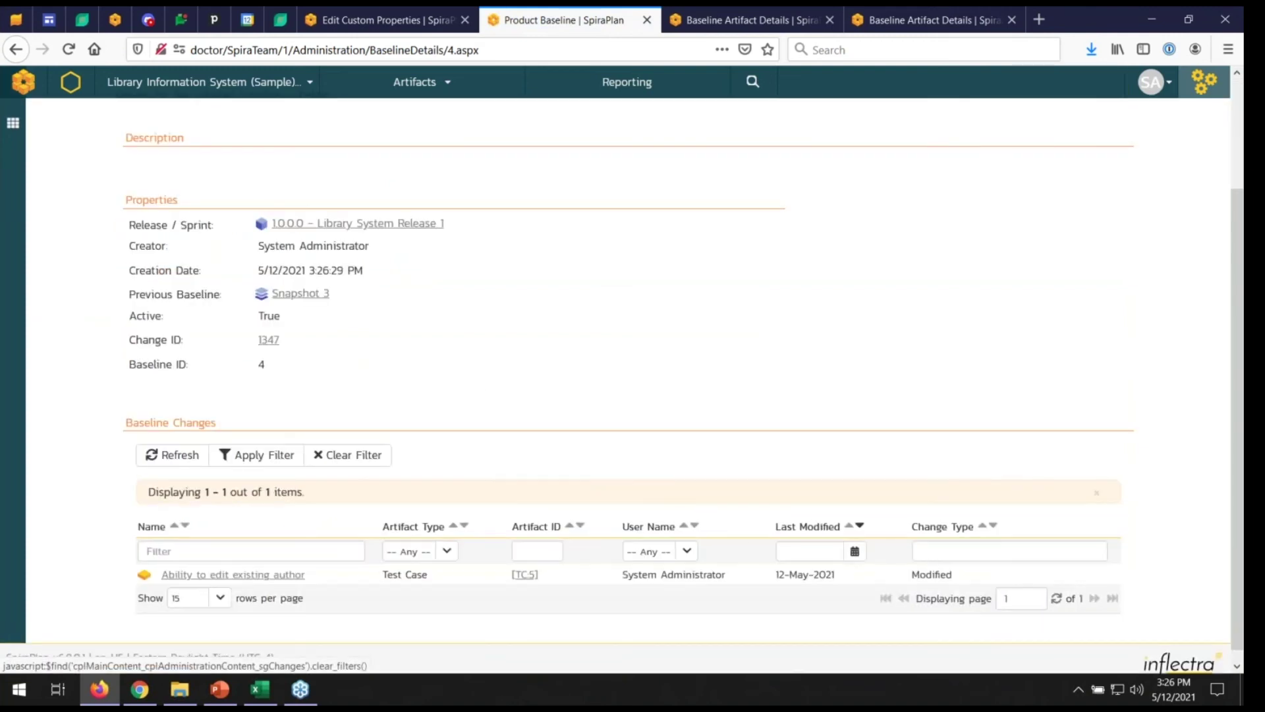
click(231, 575)
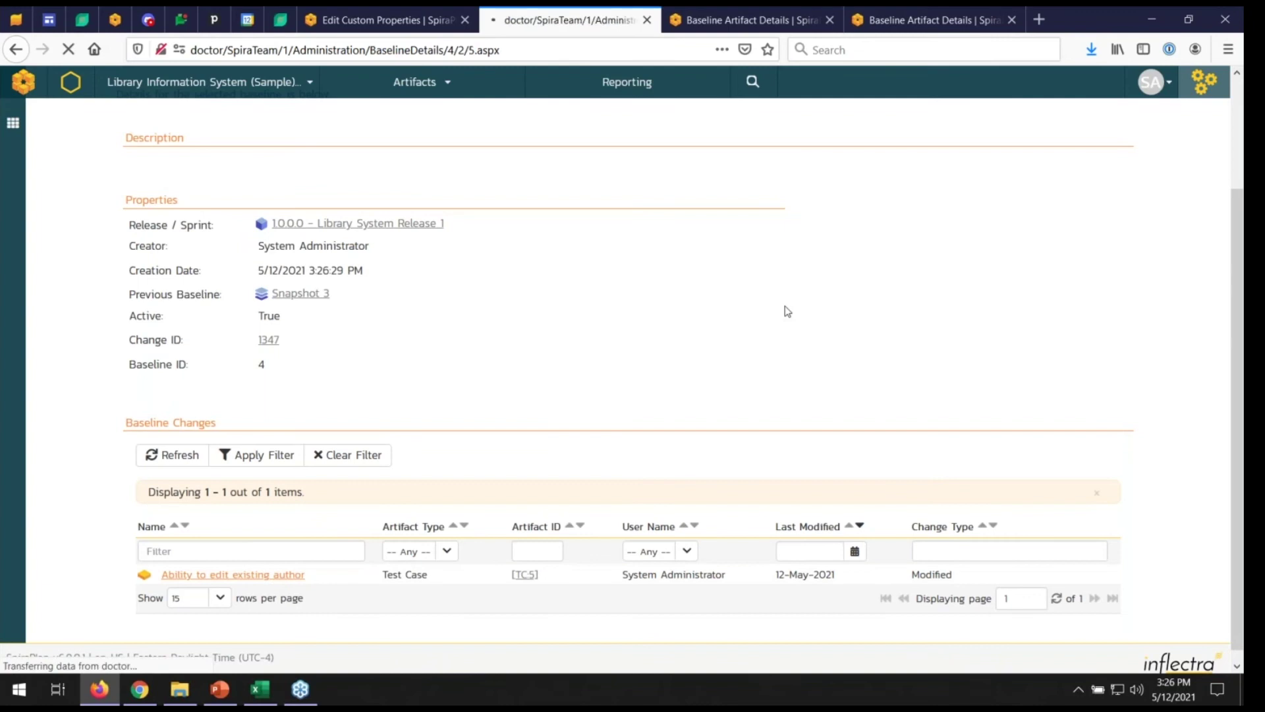
scroll(380, 544, down, 1)
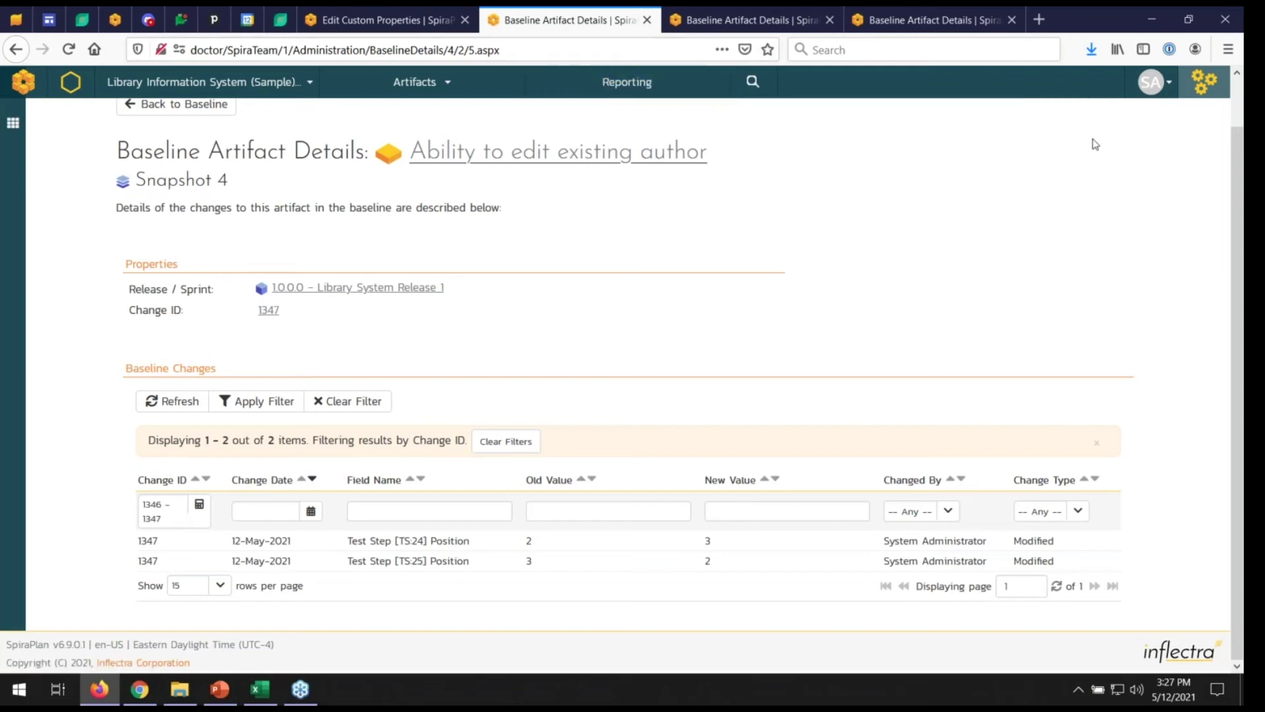
Open the product template's e-mail notification template for releases and examine its content and field tokens.
click(1209, 93)
scroll(870, 225, down, 5)
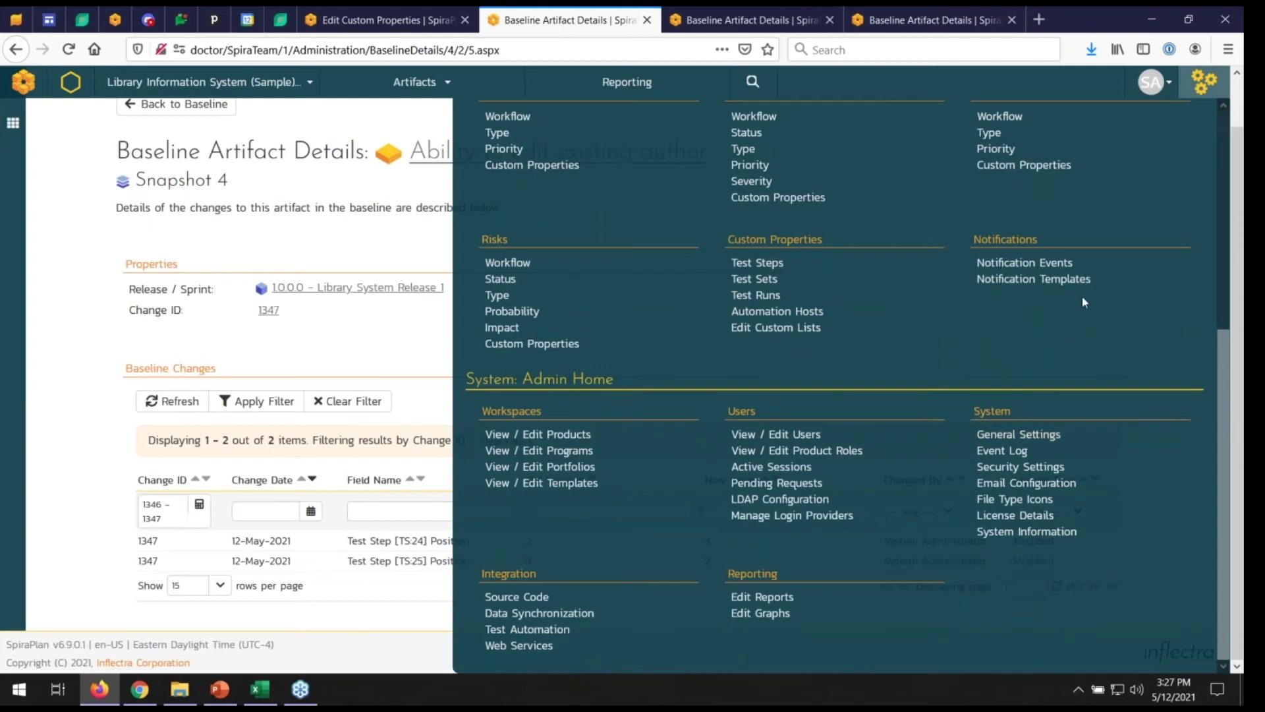
click(1049, 284)
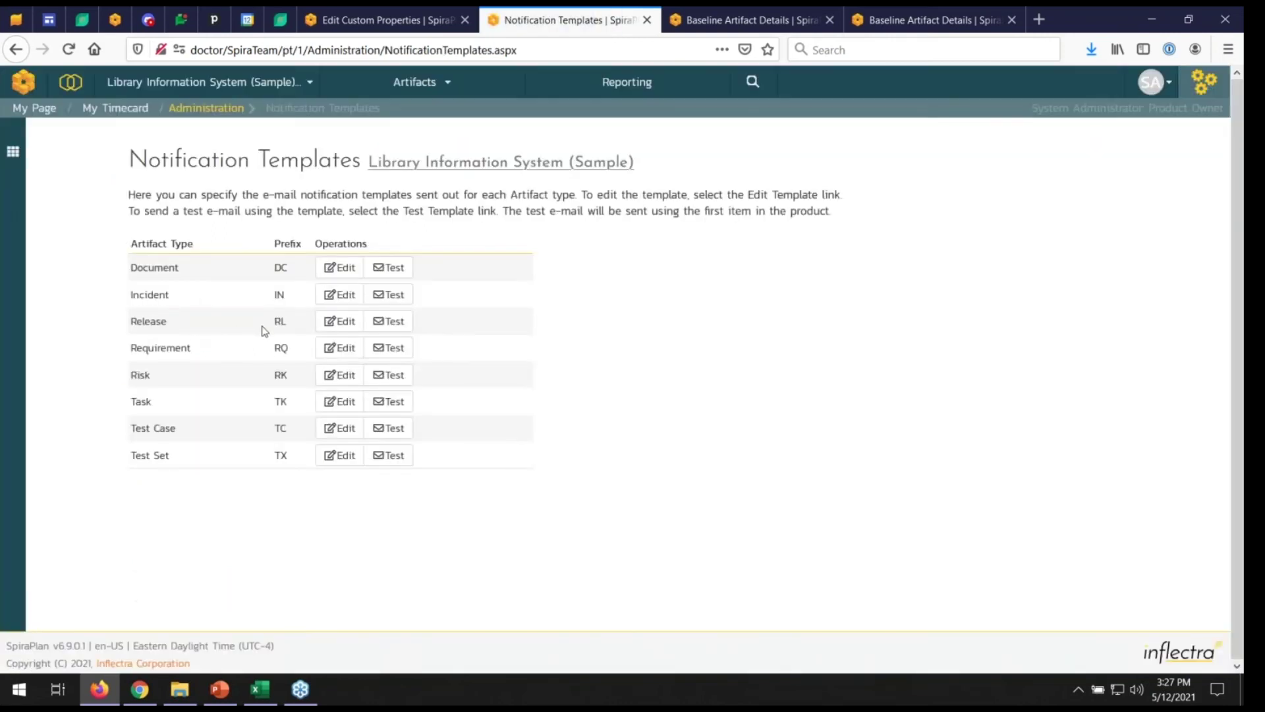
click(350, 325)
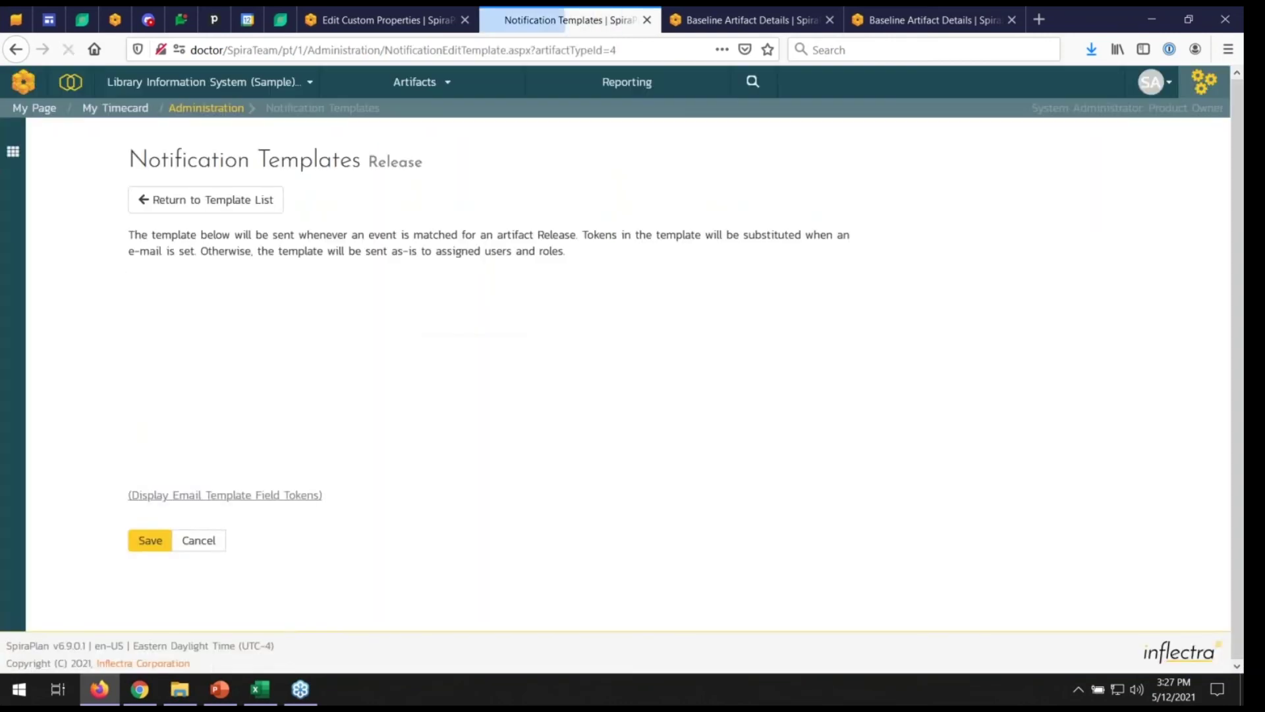
scroll(502, 356, down, 5)
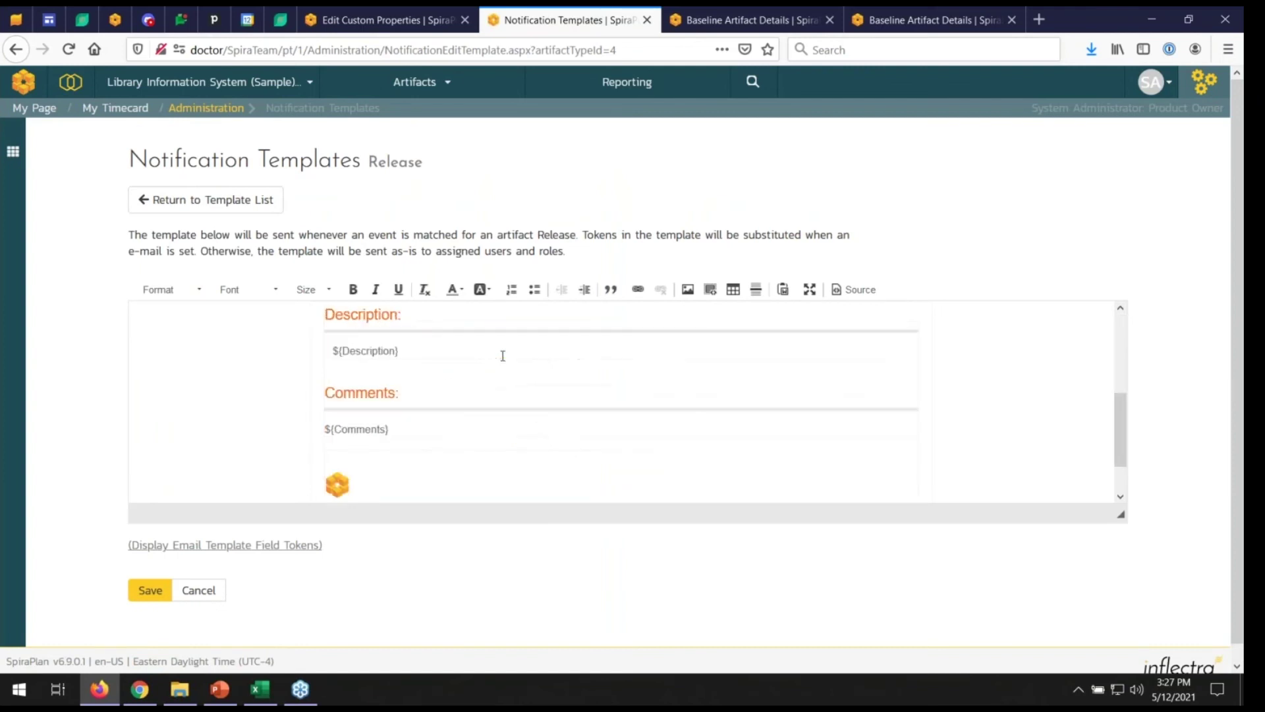
scroll(503, 356, up, 5)
scroll(503, 356, up, 1)
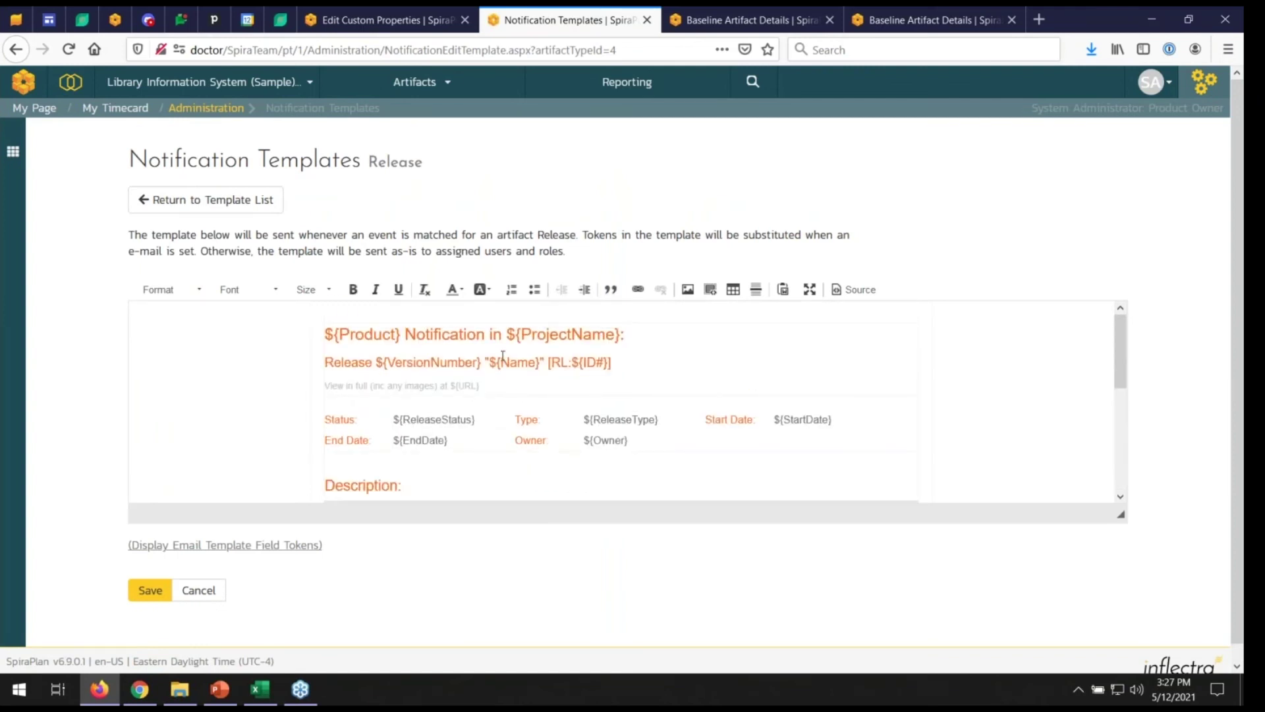
Start a new notification event, set its artifact type to Release and examine the fields available for change notification.
click(1205, 83)
click(1041, 610)
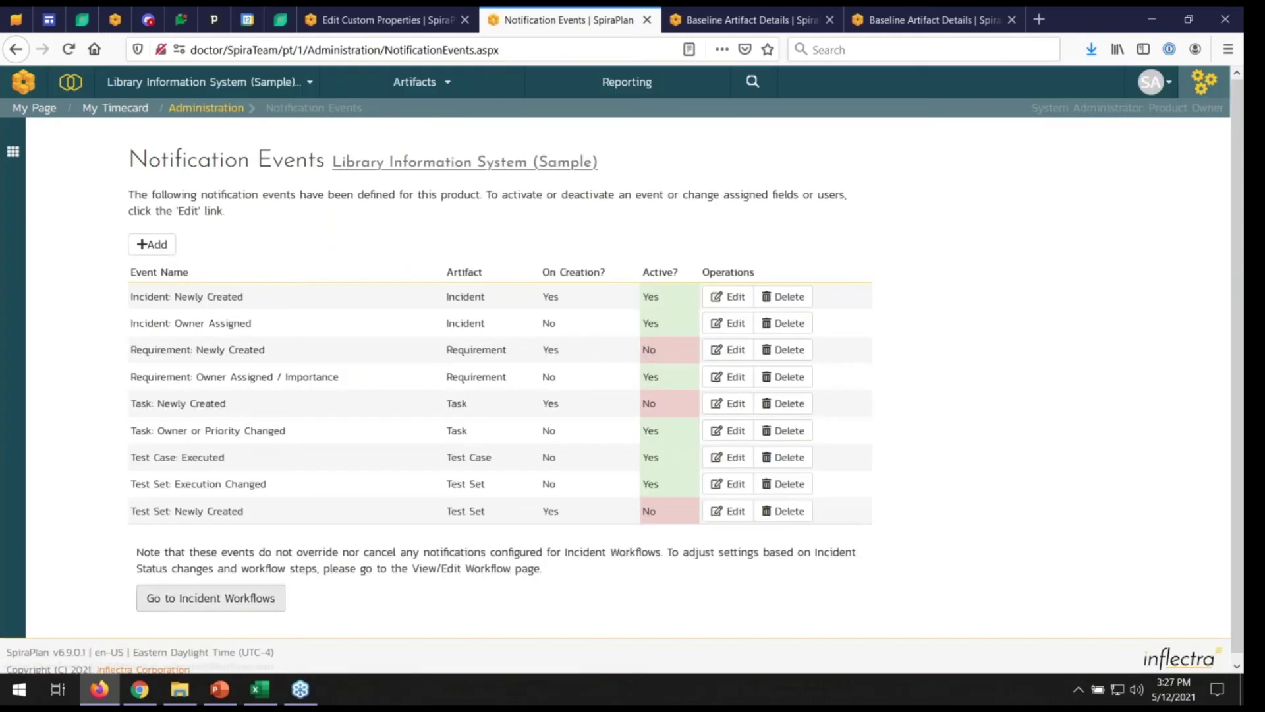
click(152, 245)
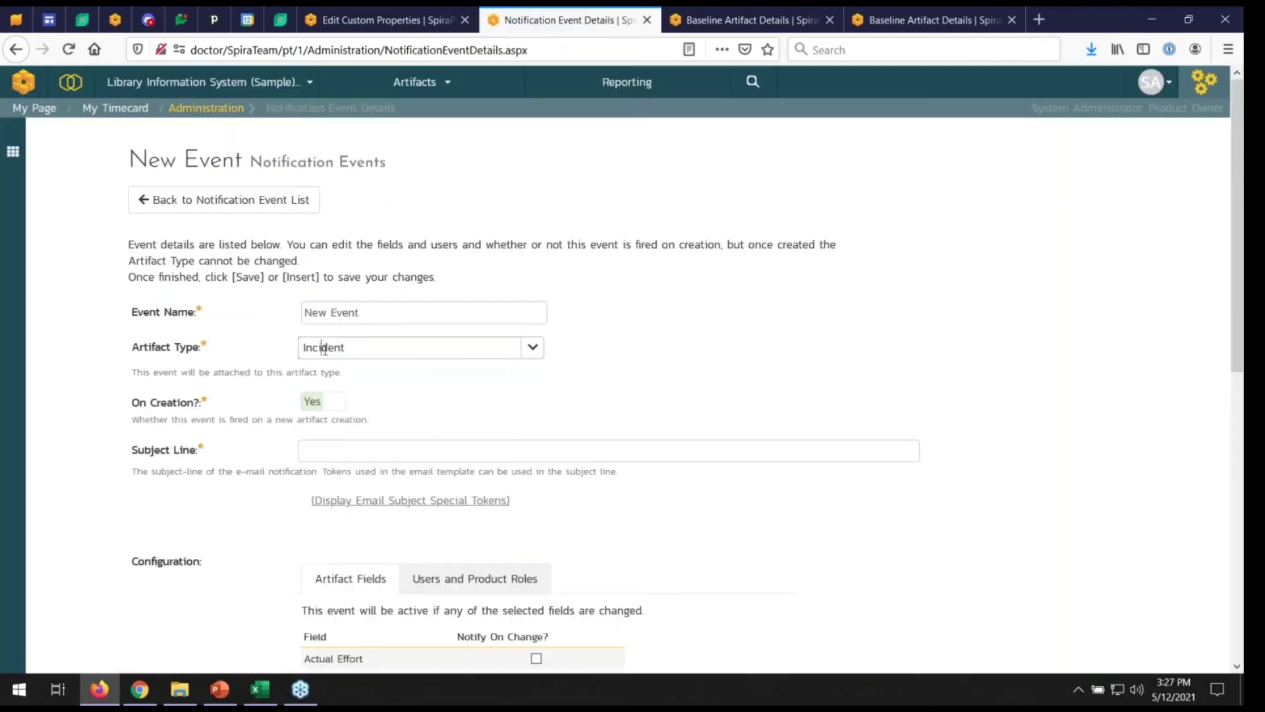
click(324, 350)
click(511, 423)
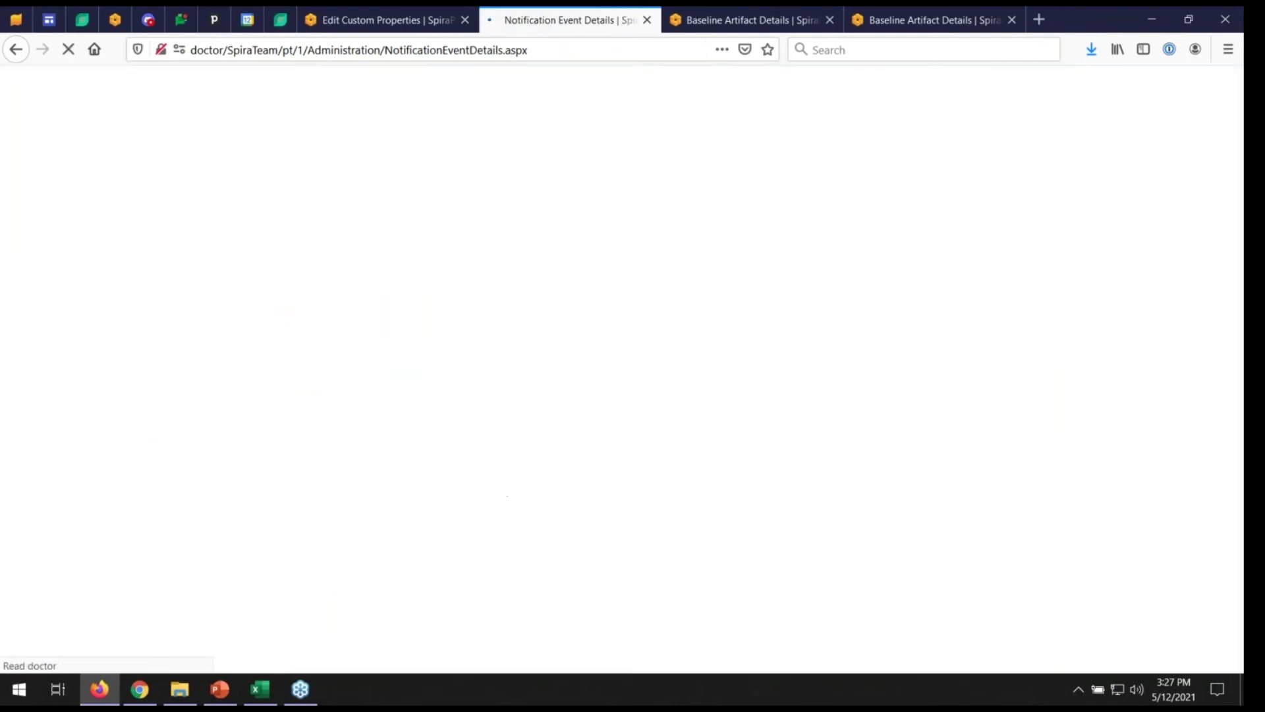
scroll(415, 486, down, 6)
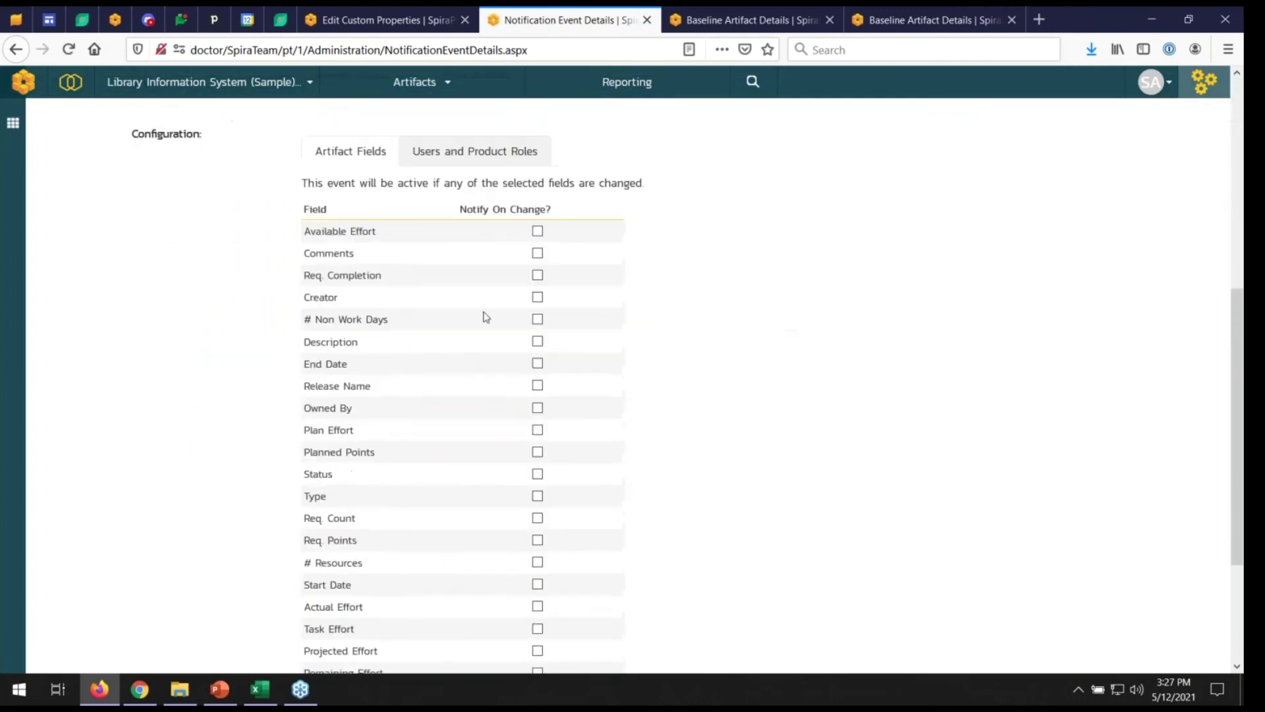
Examine the new release event's notify-on-change fields and the users and product roles that can be notified.
scroll(523, 407, down, 3)
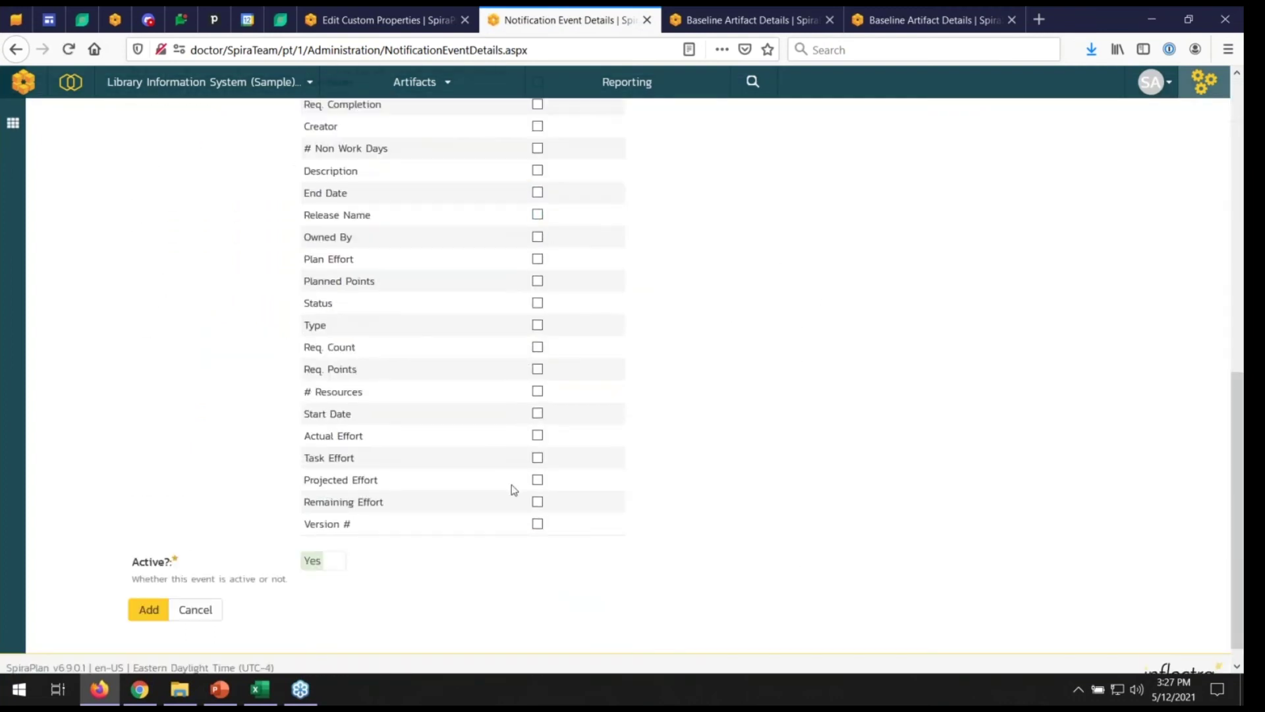
scroll(511, 435, up, 5)
click(472, 327)
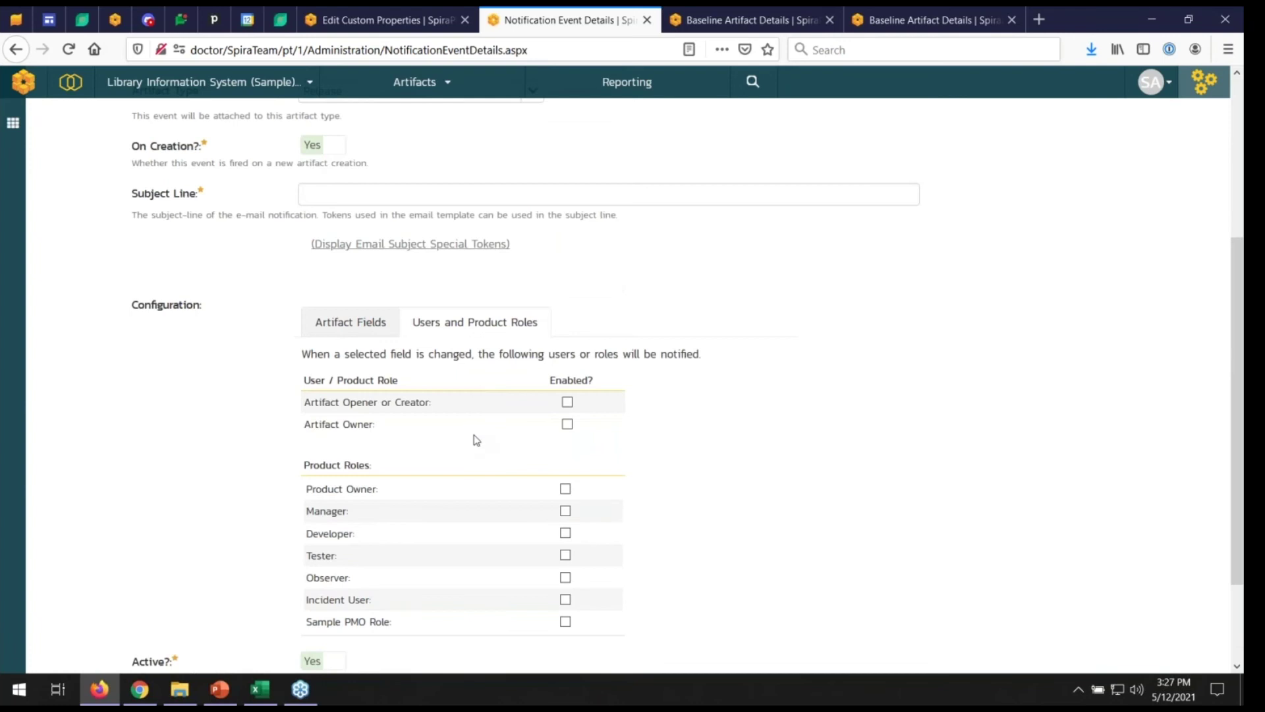
scroll(476, 440, down, 2)
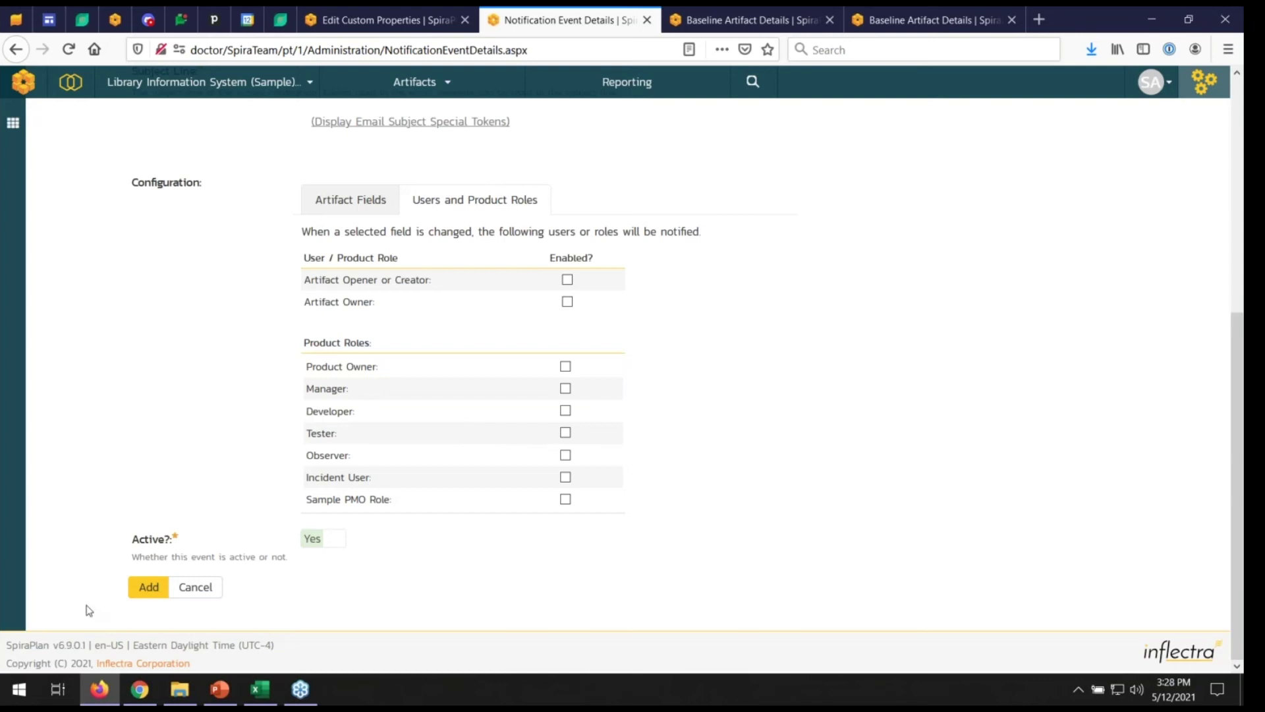
scroll(341, 367, up, 3)
click(343, 370)
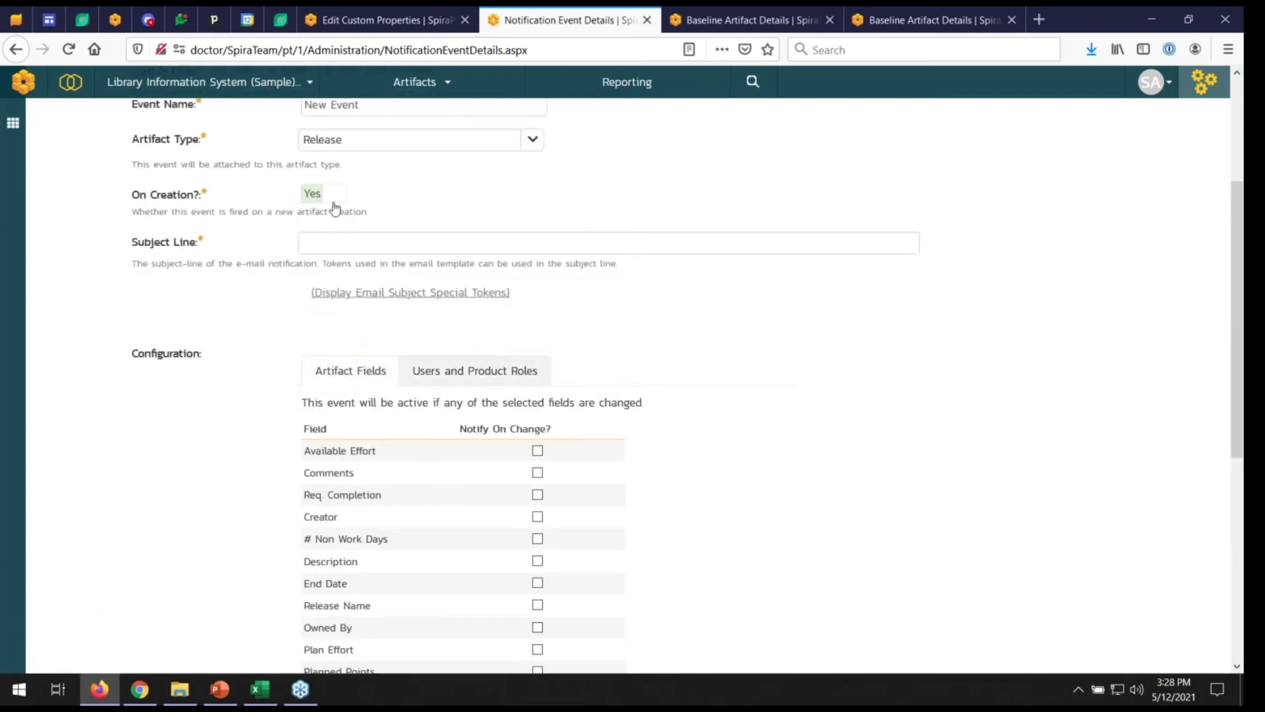
click(455, 371)
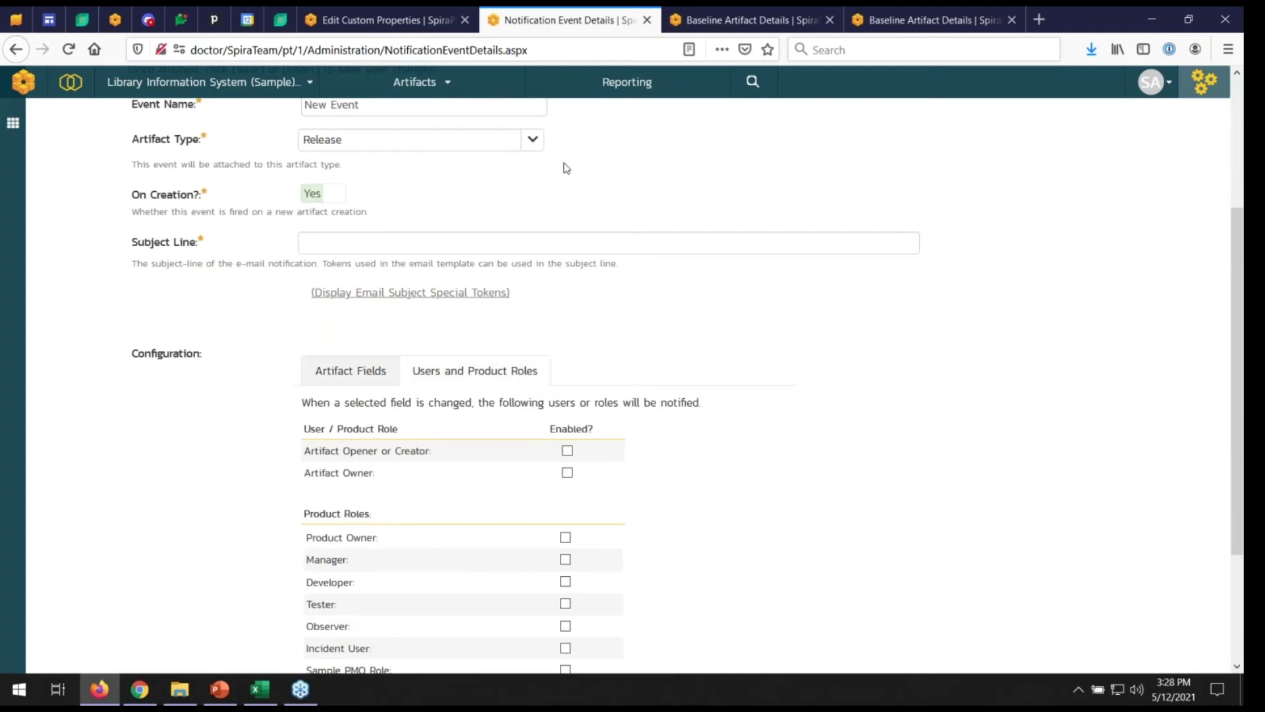
Open Library System Release 1 from the product's releases and subscribe to it.
click(415, 82)
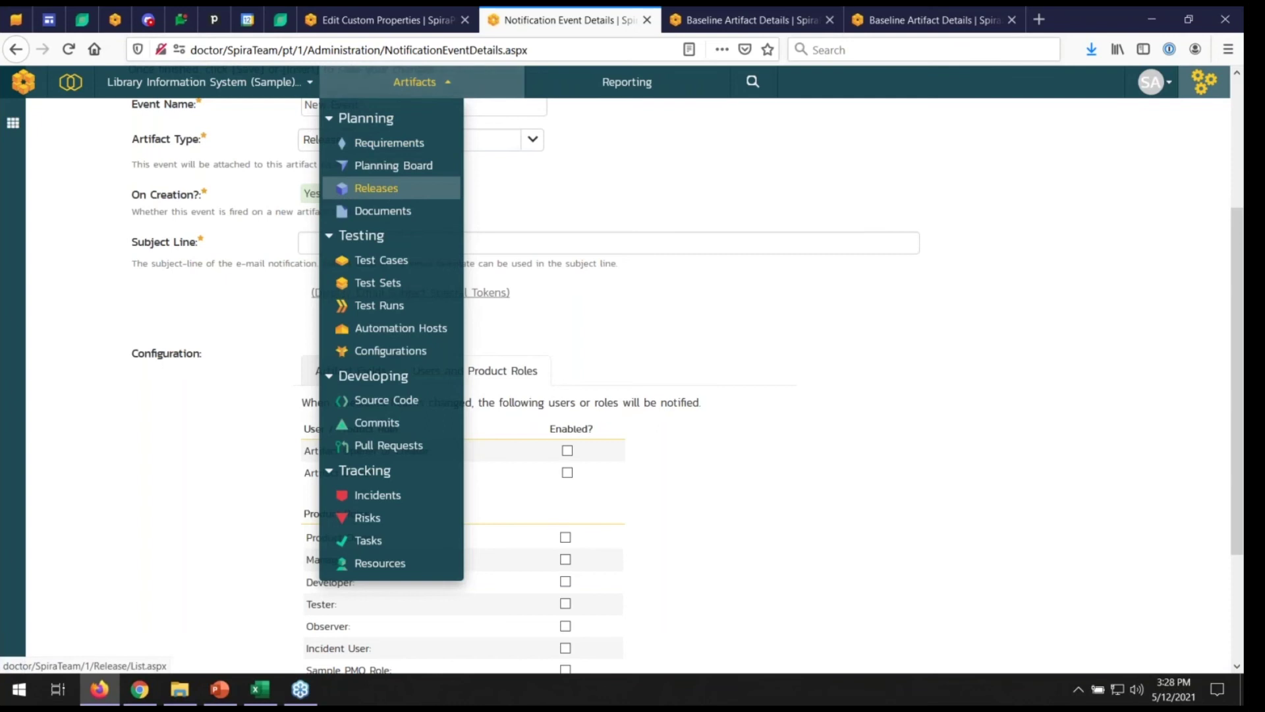
click(389, 189)
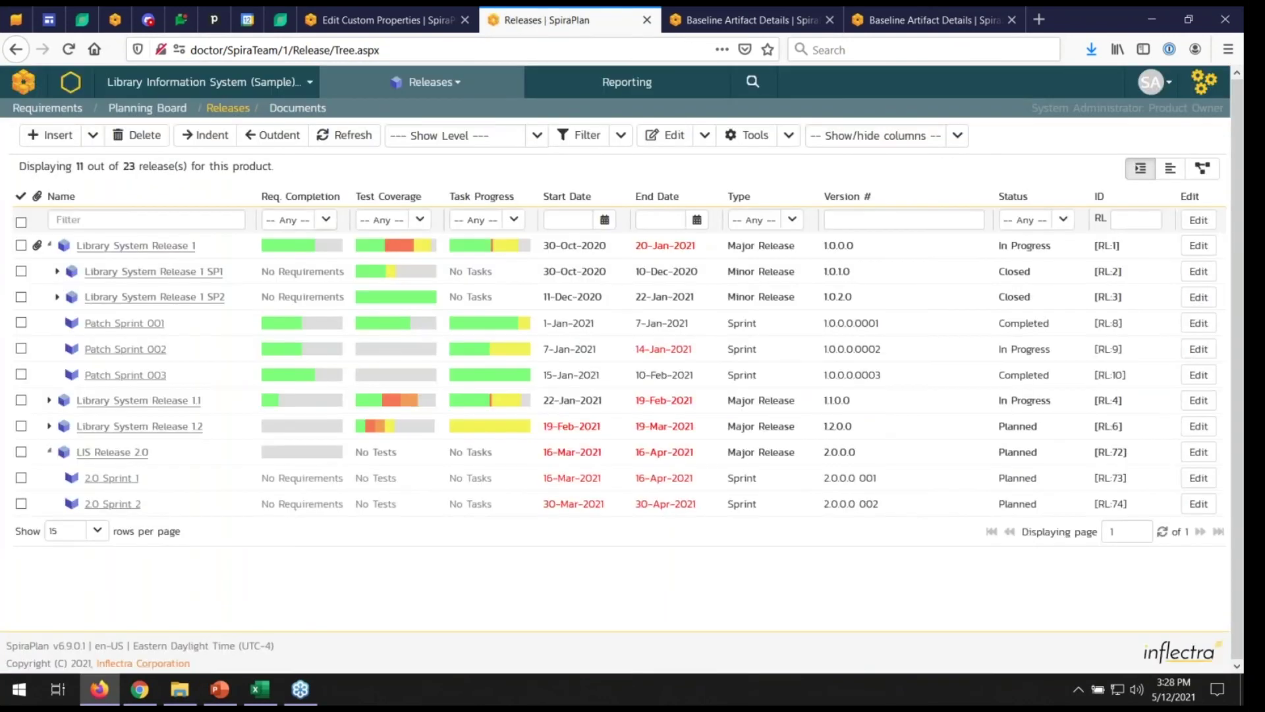
click(165, 247)
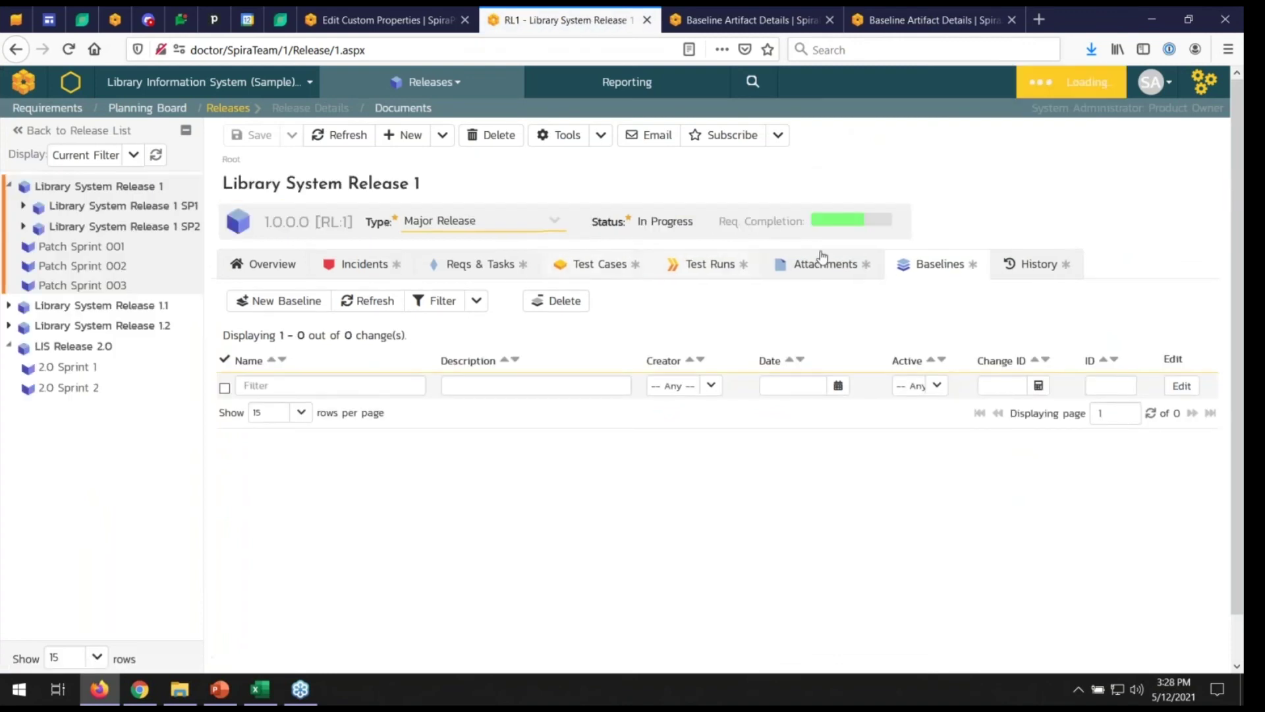
click(734, 139)
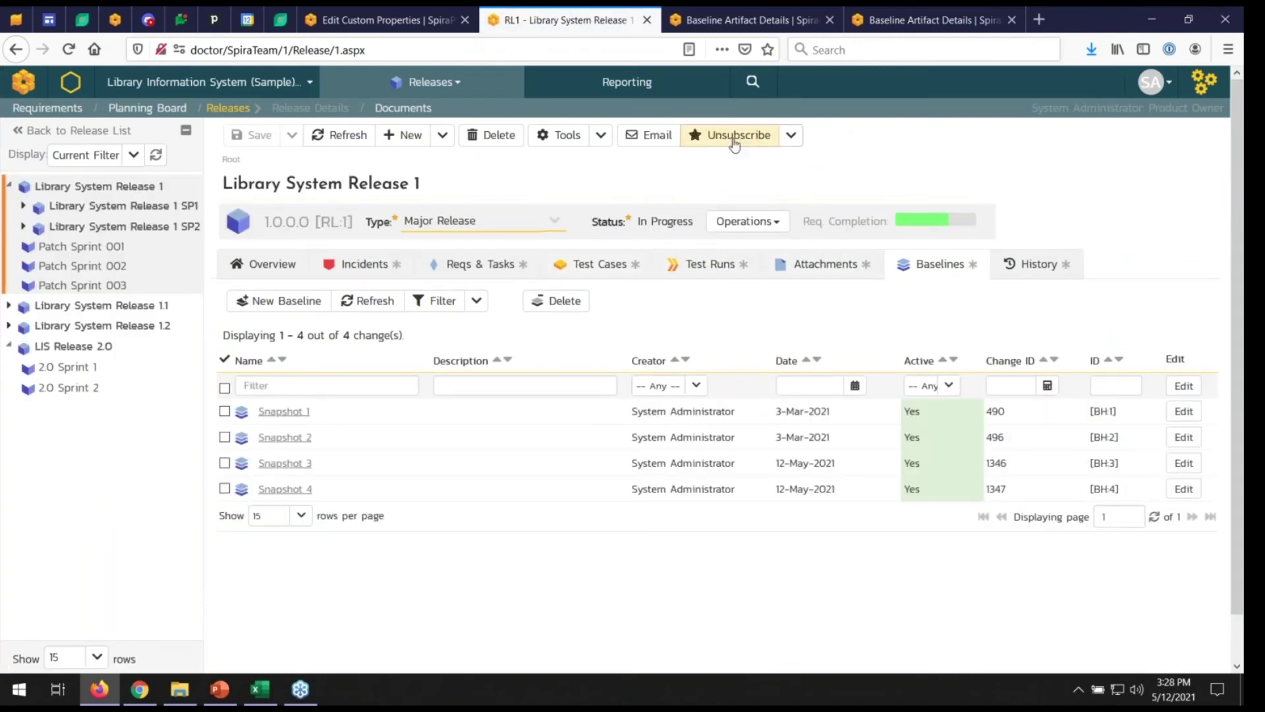
Add another product user as a follower of Library System Release 1 and view the followers in its overview.
click(790, 135)
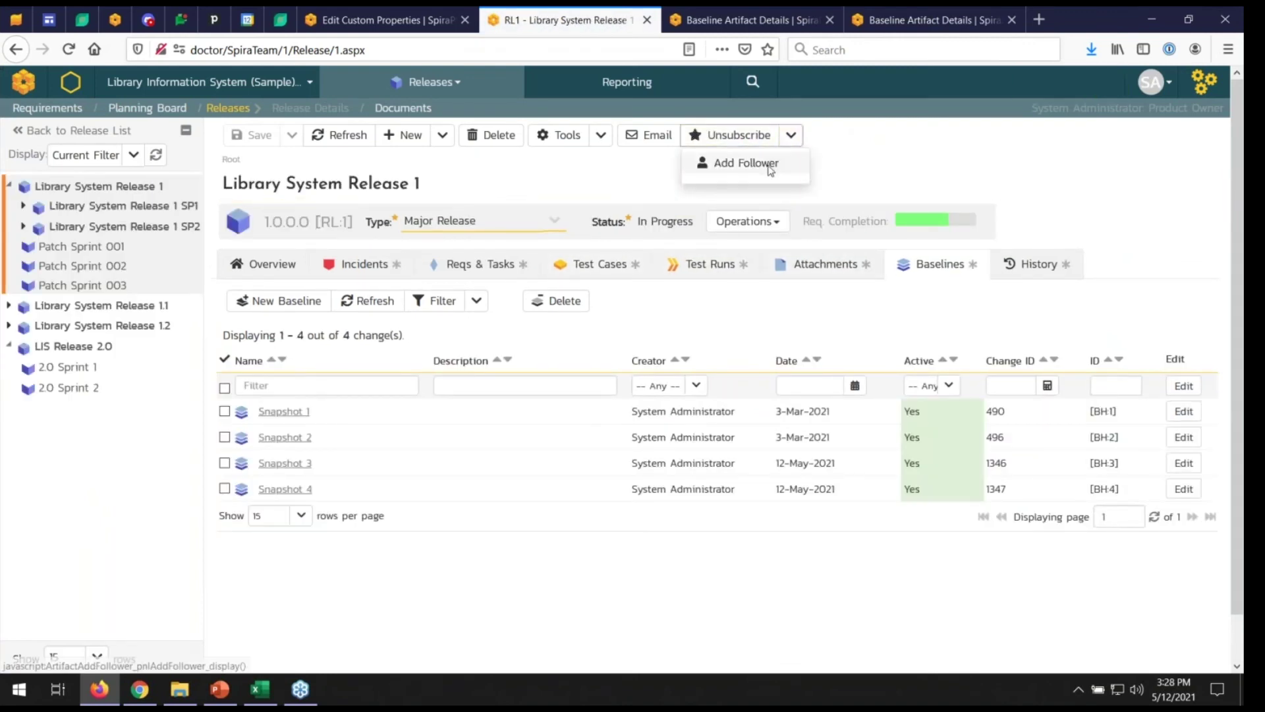
click(770, 170)
click(585, 380)
click(516, 473)
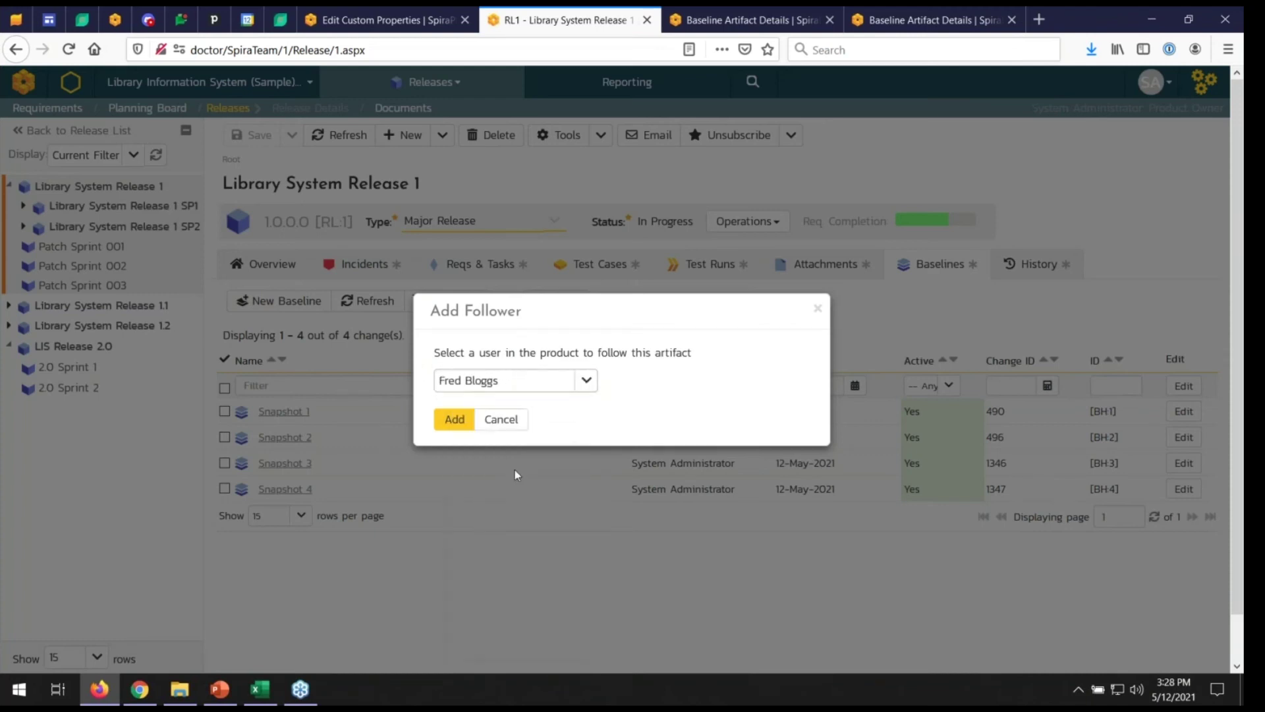
click(454, 419)
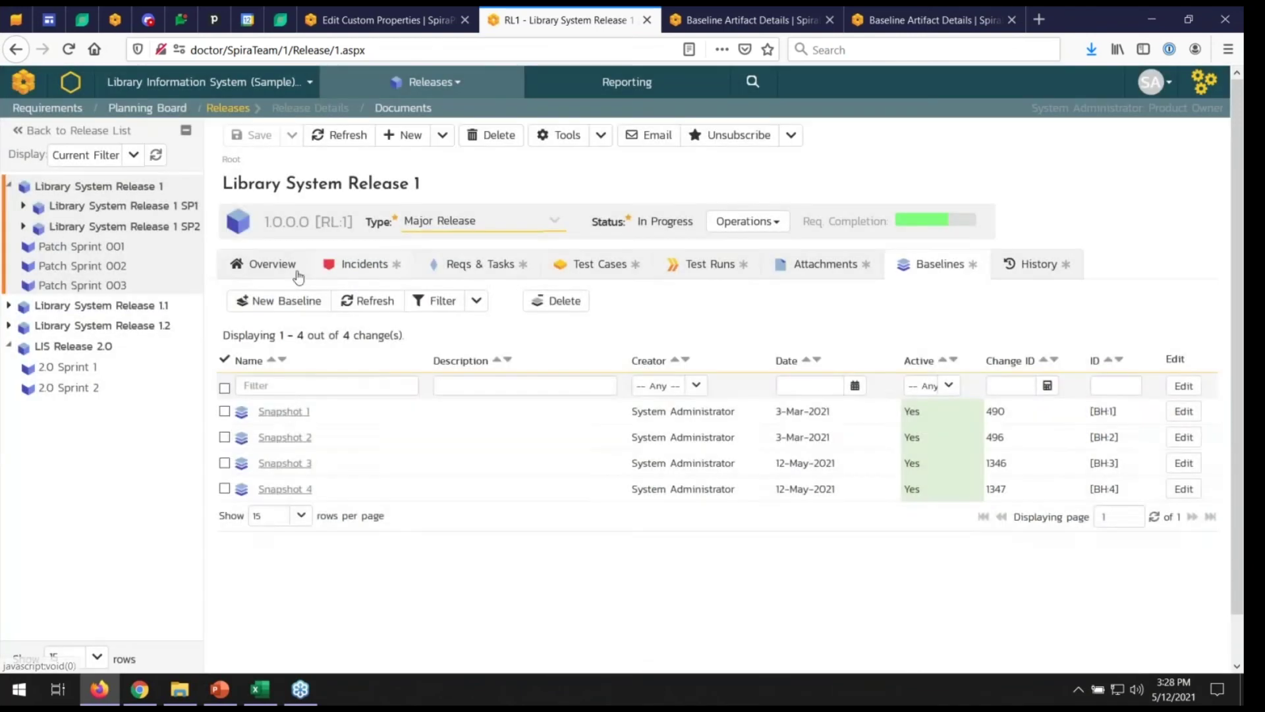
click(294, 272)
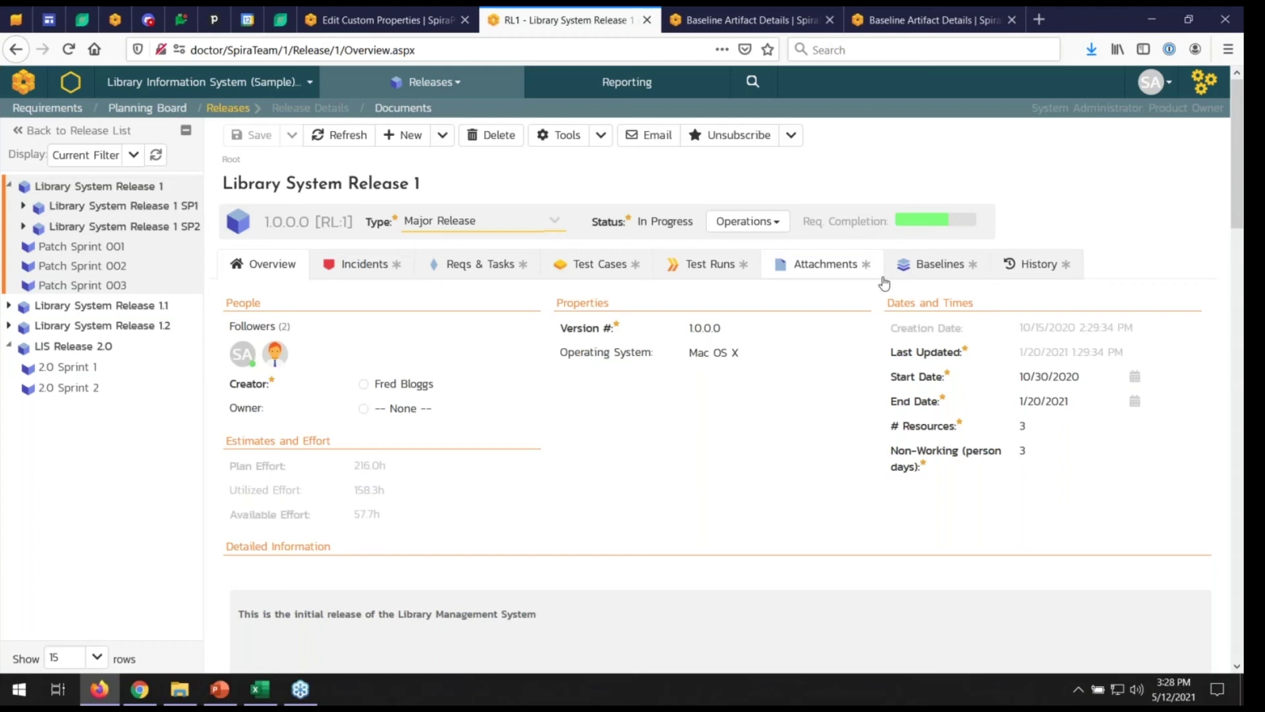
Open the Web Services list from system administration in the Snapshot 3 artifact details browser tab and locate the Version 6.0 ODATA entry.
click(899, 18)
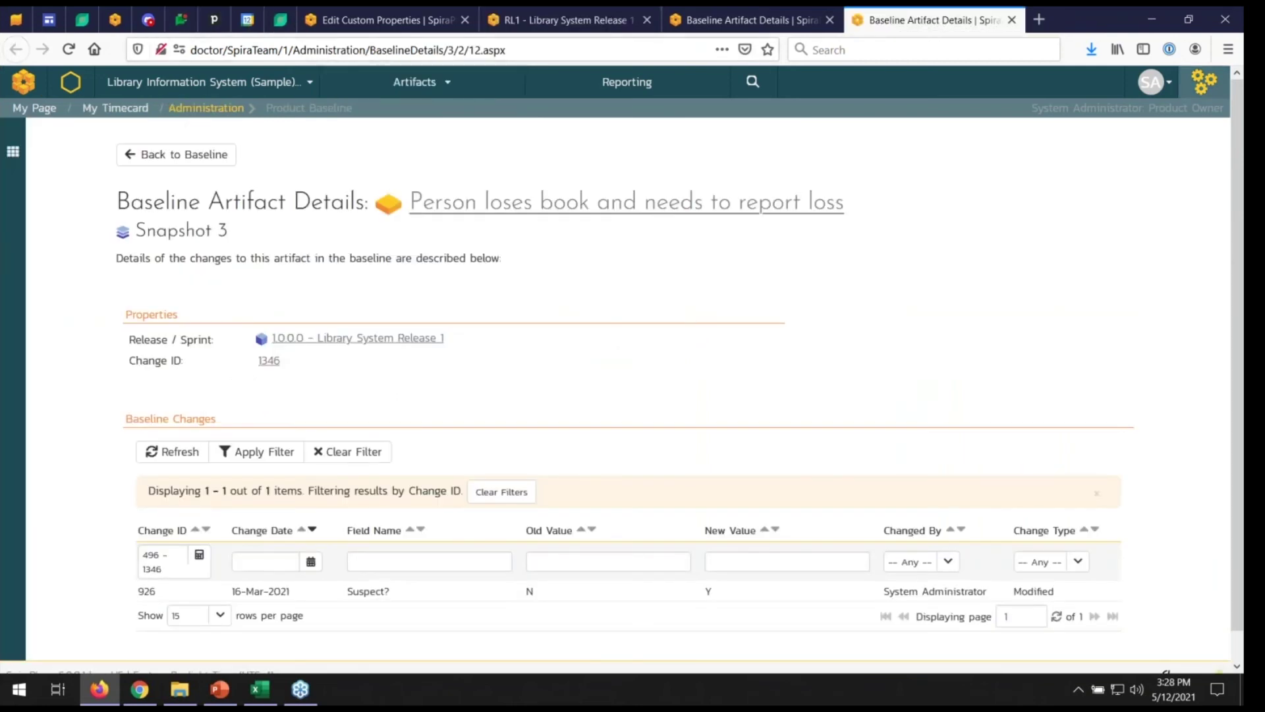
click(1205, 93)
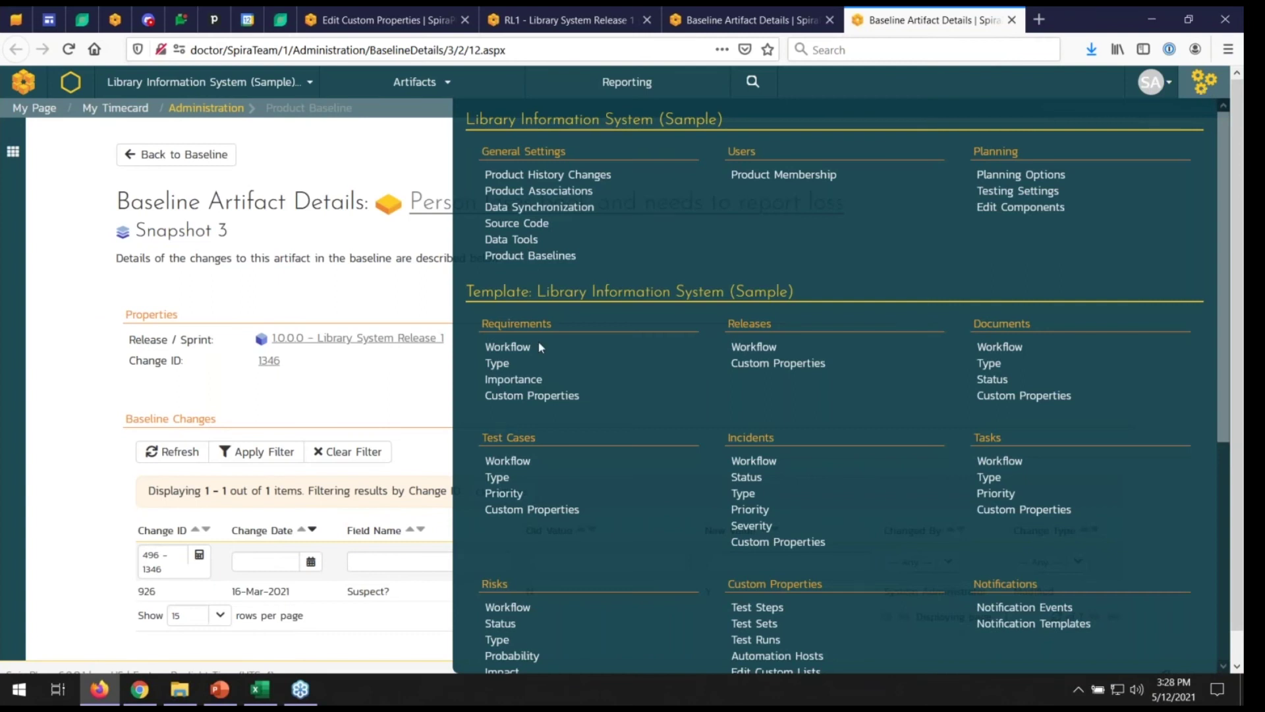
scroll(682, 398, down, 5)
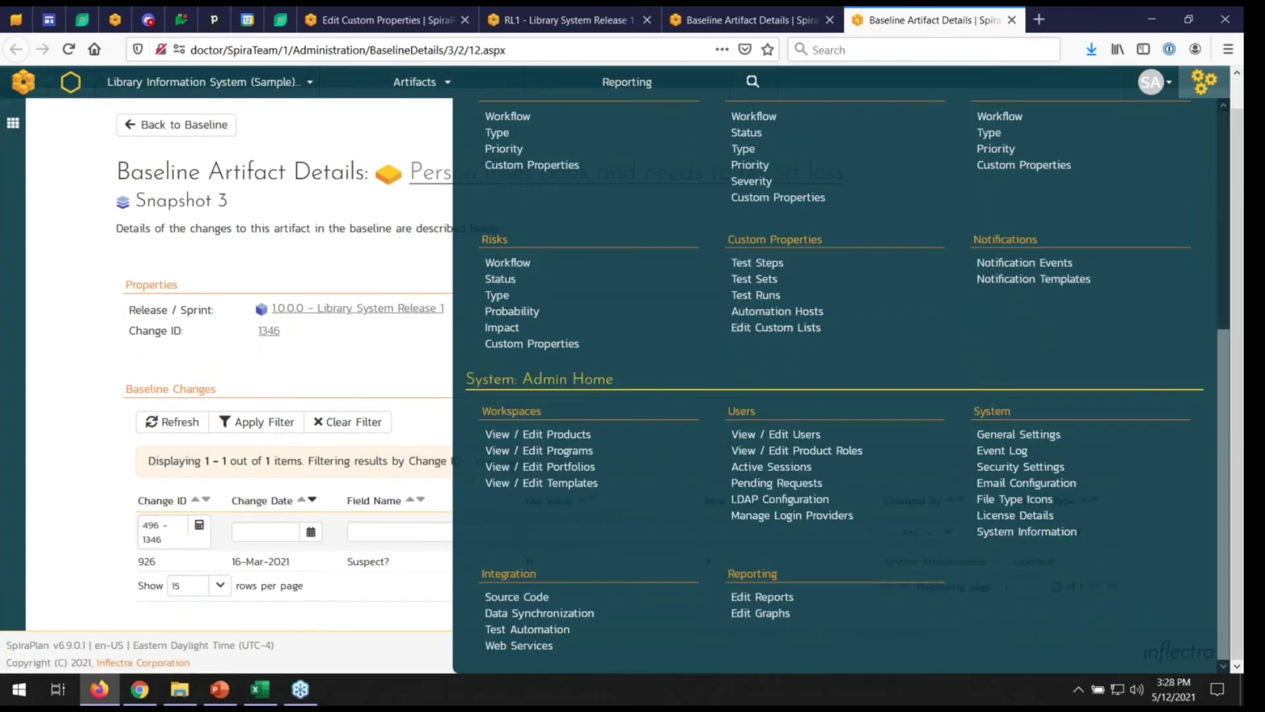
click(518, 645)
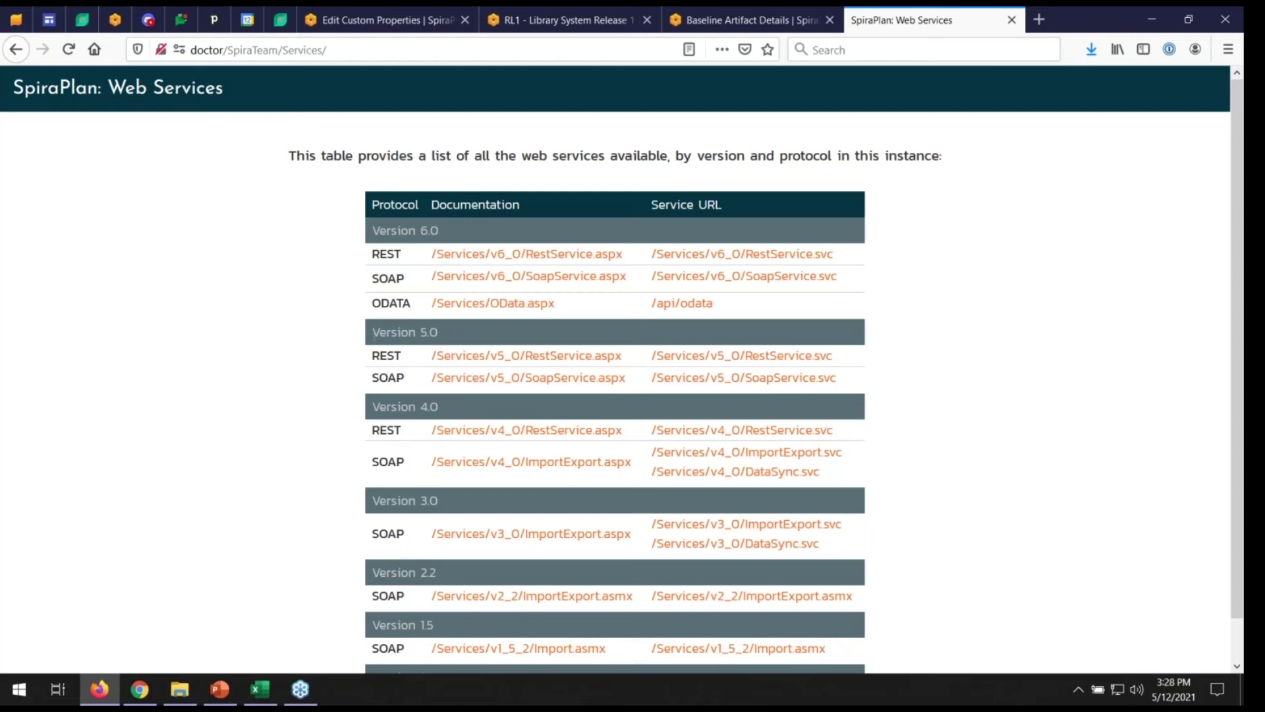
drag(370, 303, 795, 314)
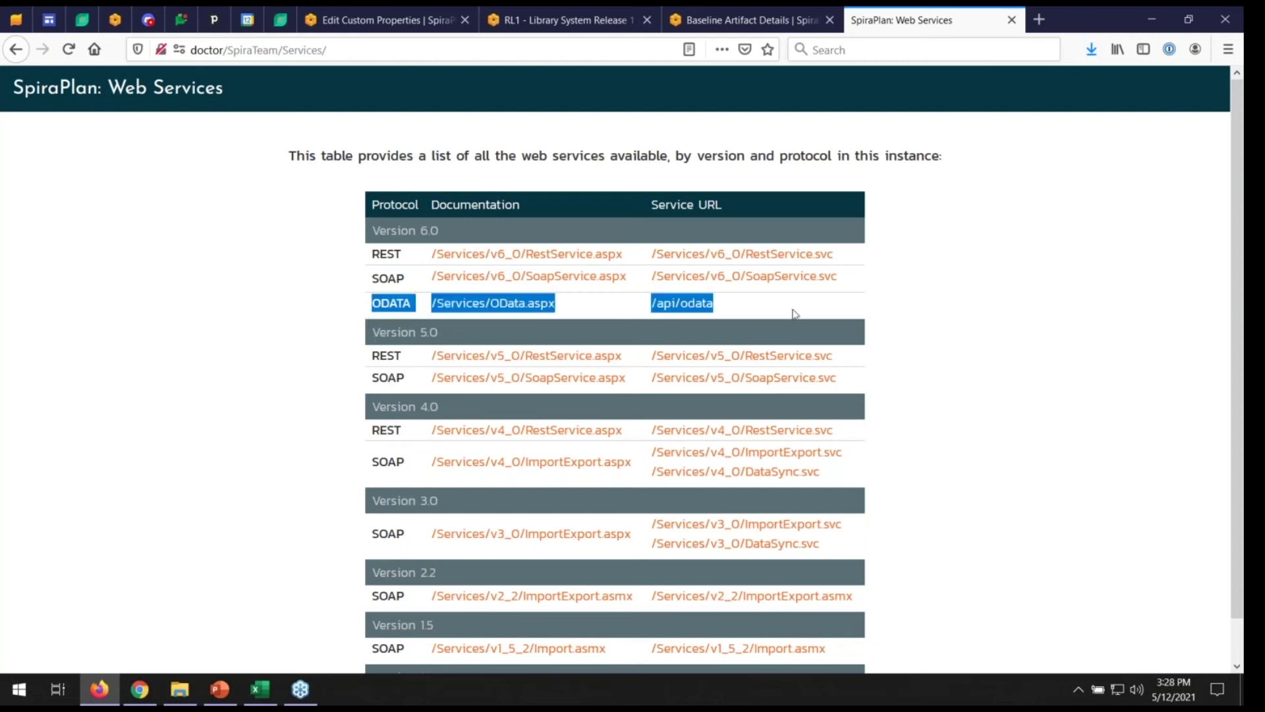
click(795, 315)
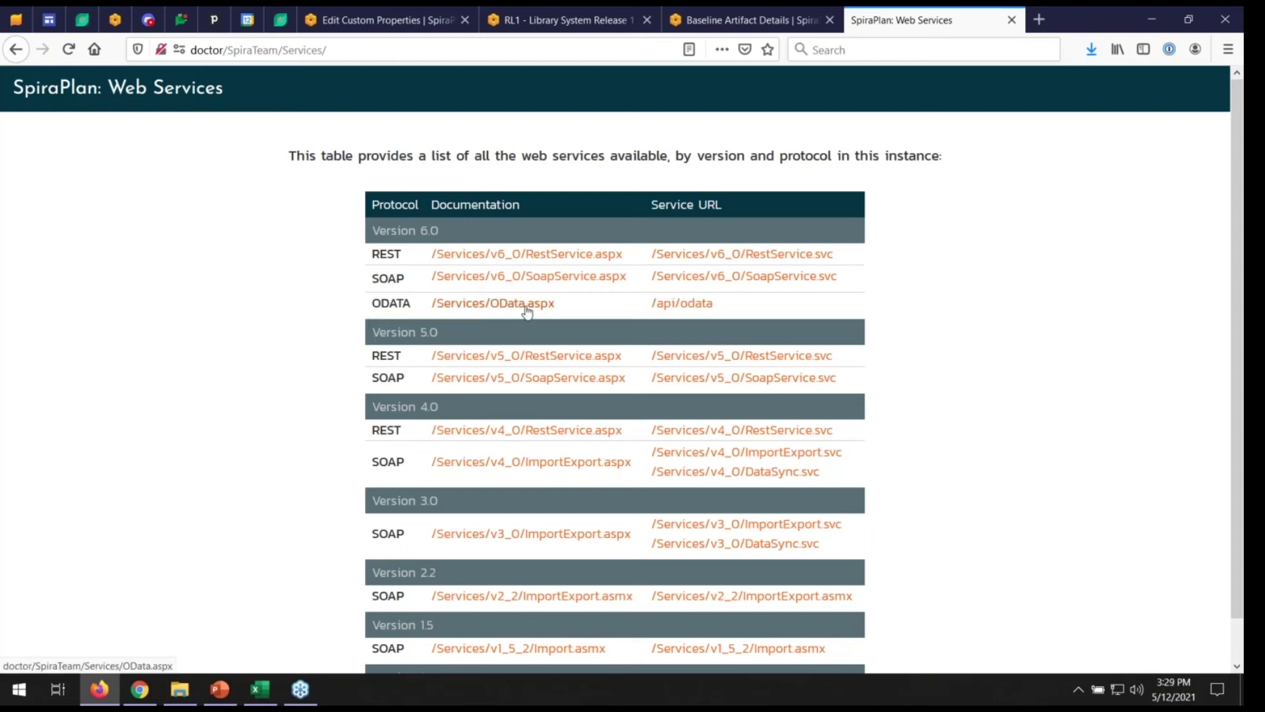
Open the OData web service documentation and examine its authentication, example calls and advanced querying options.
click(527, 308)
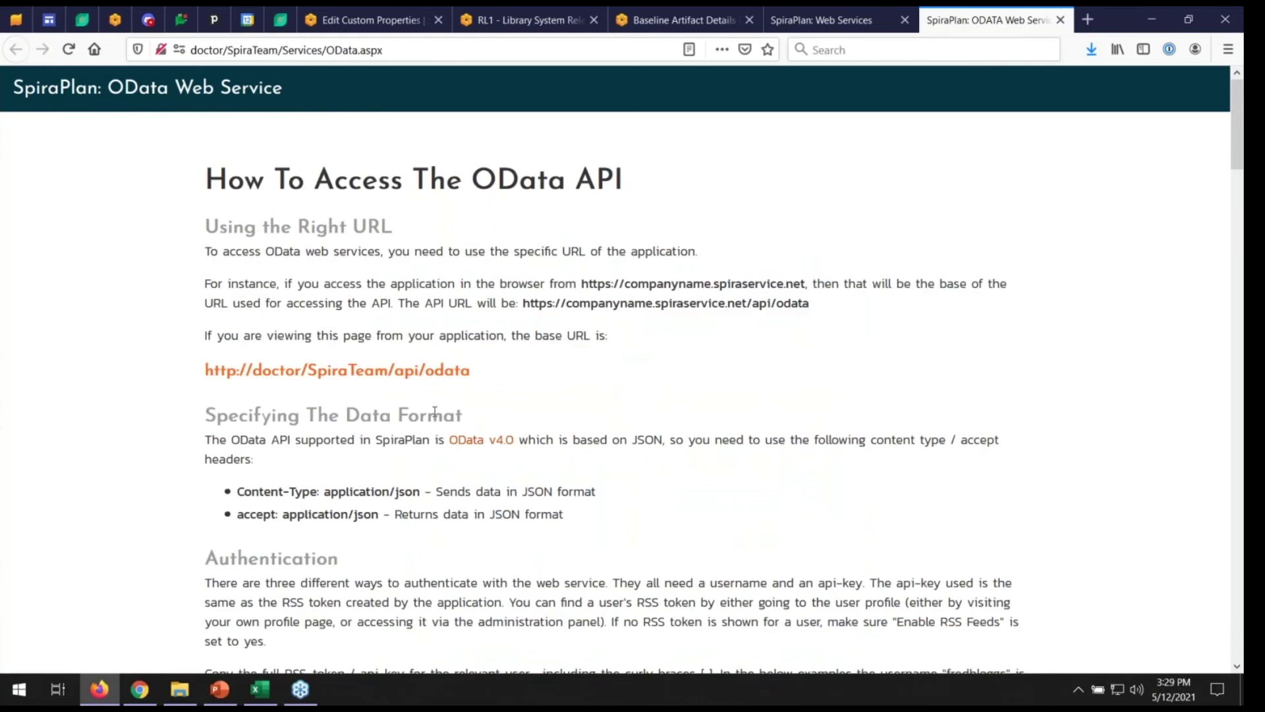
scroll(435, 411, down, 10)
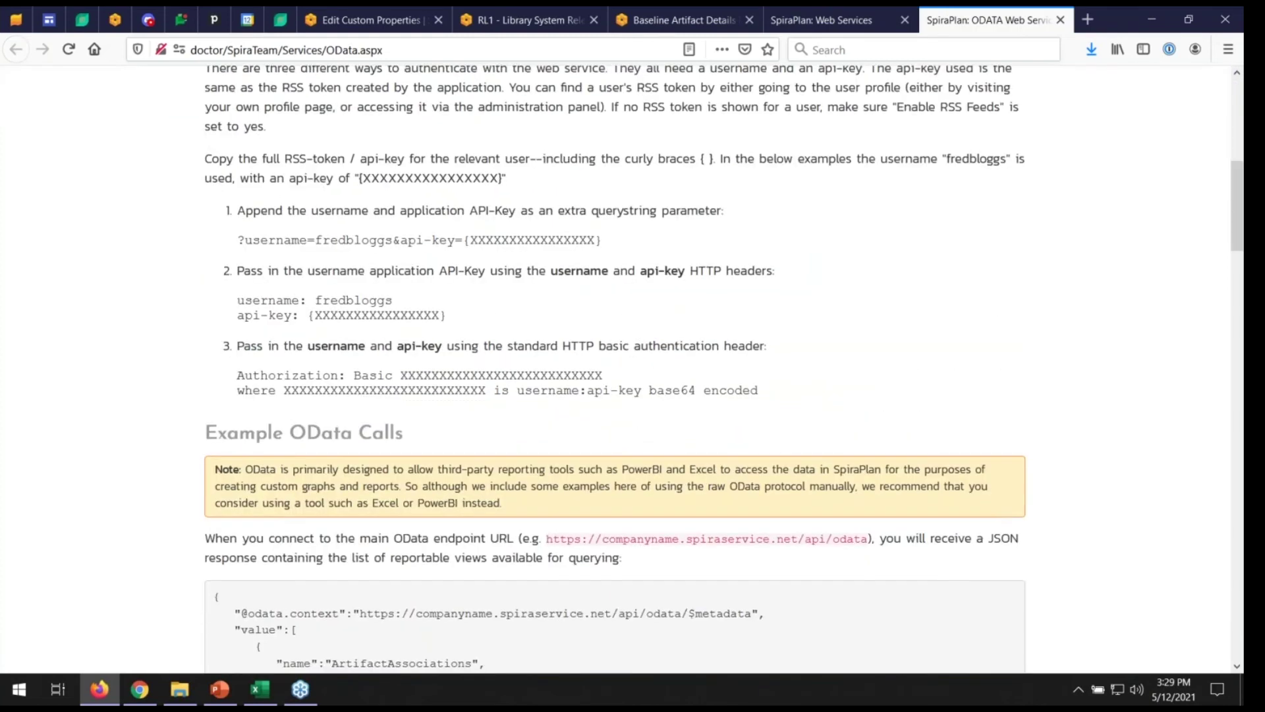
scroll(615, 369, down, 20)
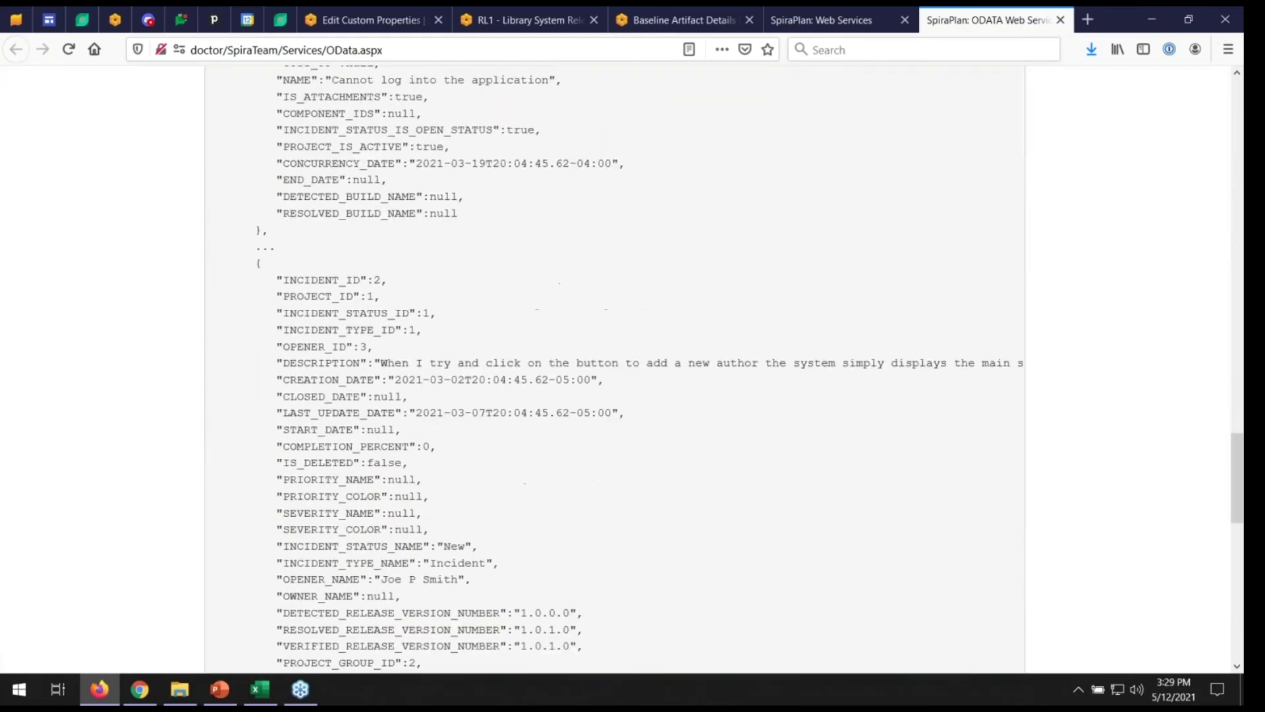
scroll(615, 369, down, 6)
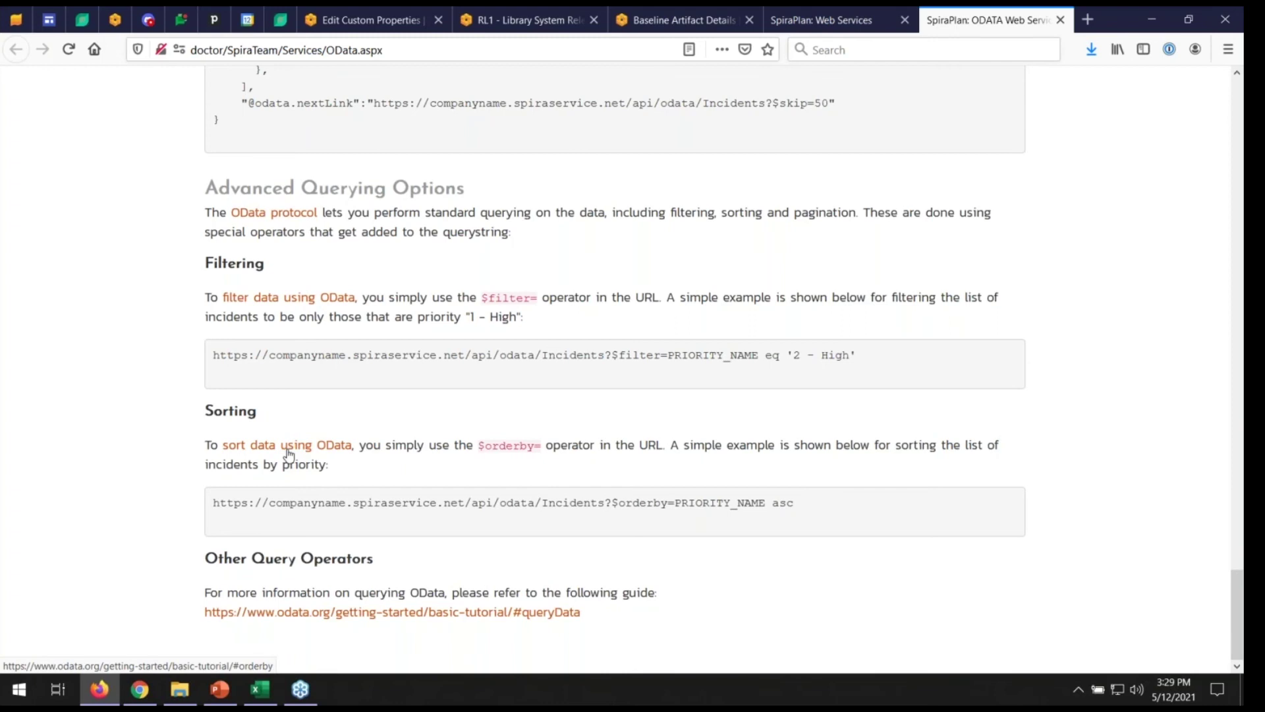
Open the OData Tutorial under Reporting on spiradoc.inflectra.com in a new browser tab and examine its Excel connection and query instructions.
click(1088, 20)
text(spira)
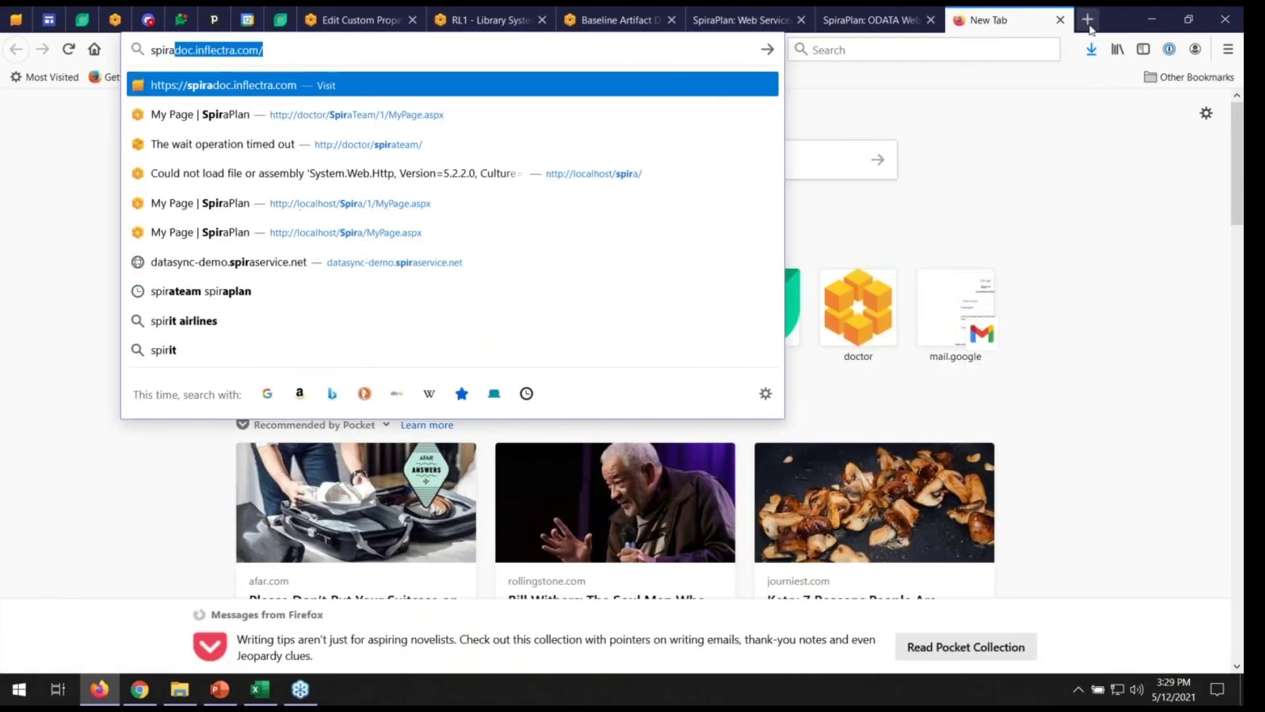
key(Return)
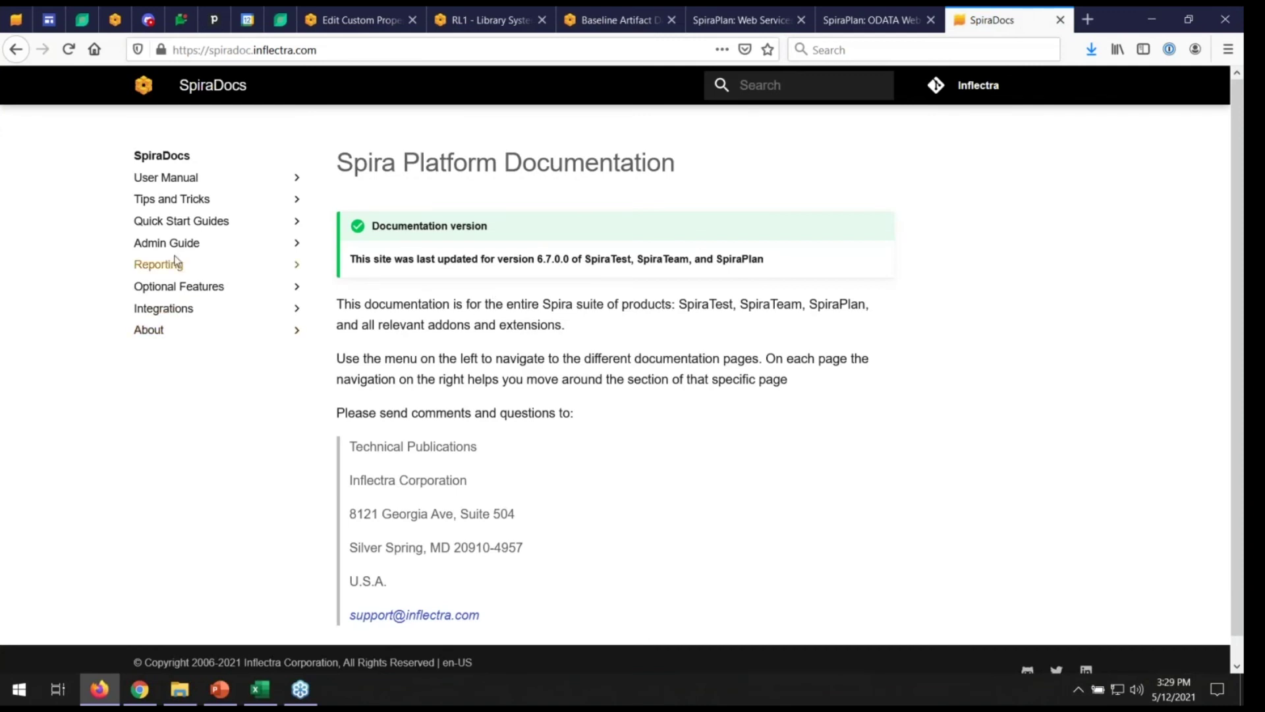
click(170, 263)
click(180, 330)
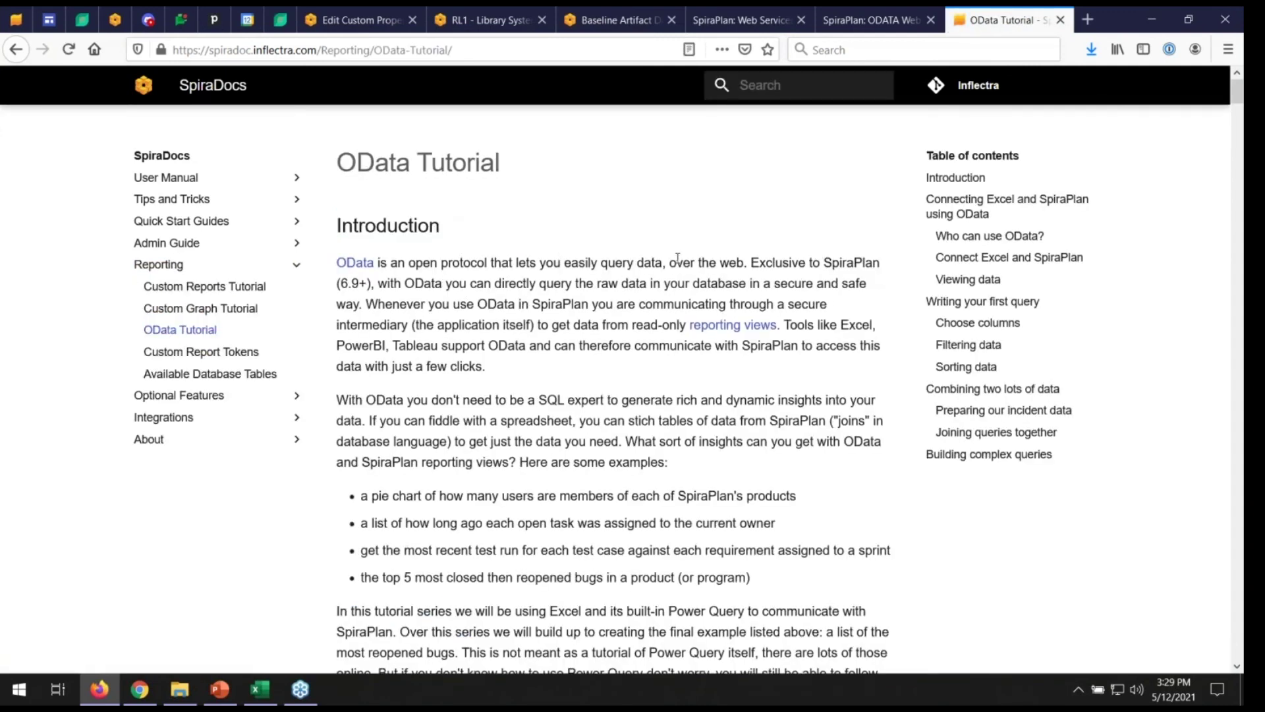
scroll(678, 258, down, 10)
scroll(615, 390, down, 20)
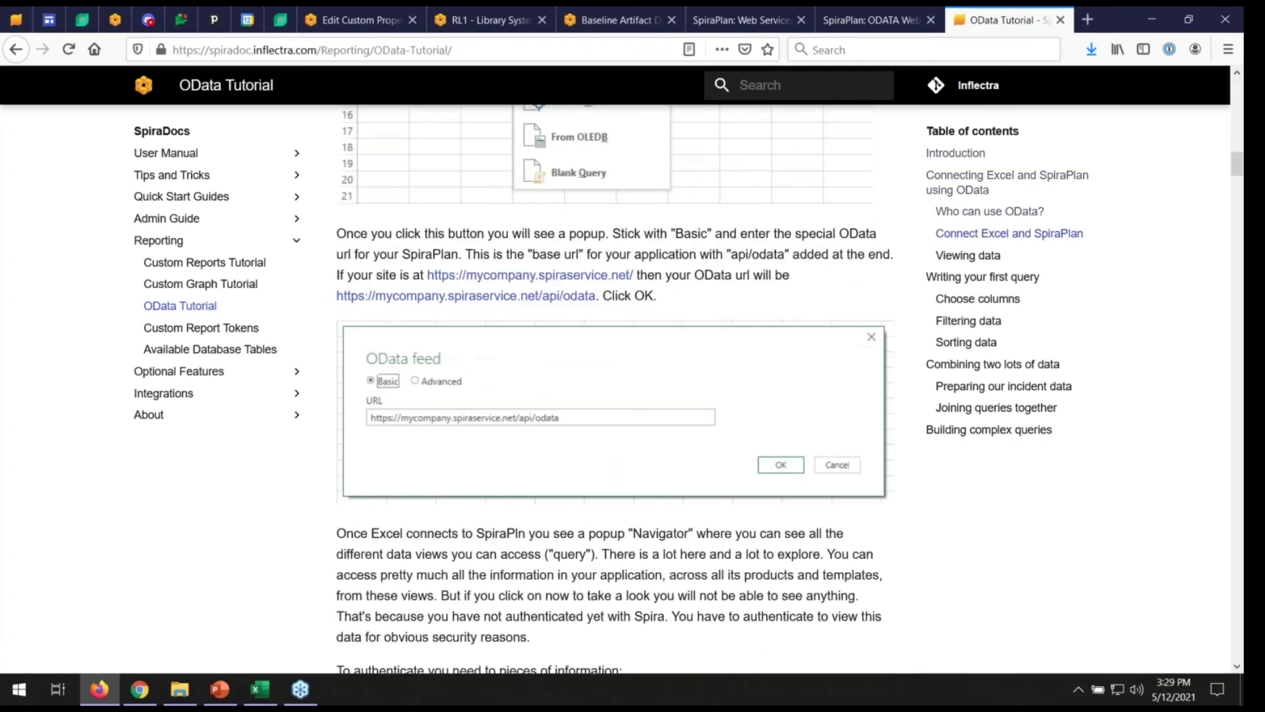
scroll(661, 308, down, 15)
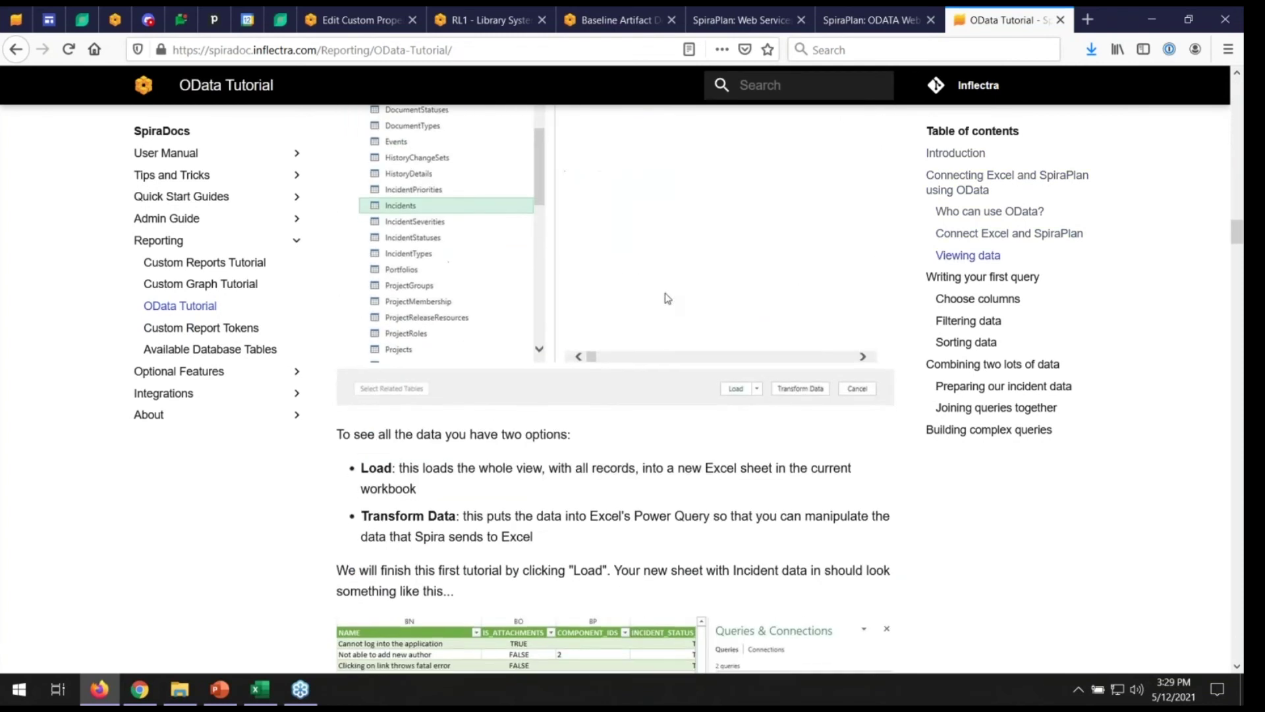
scroll(661, 309, down, 15)
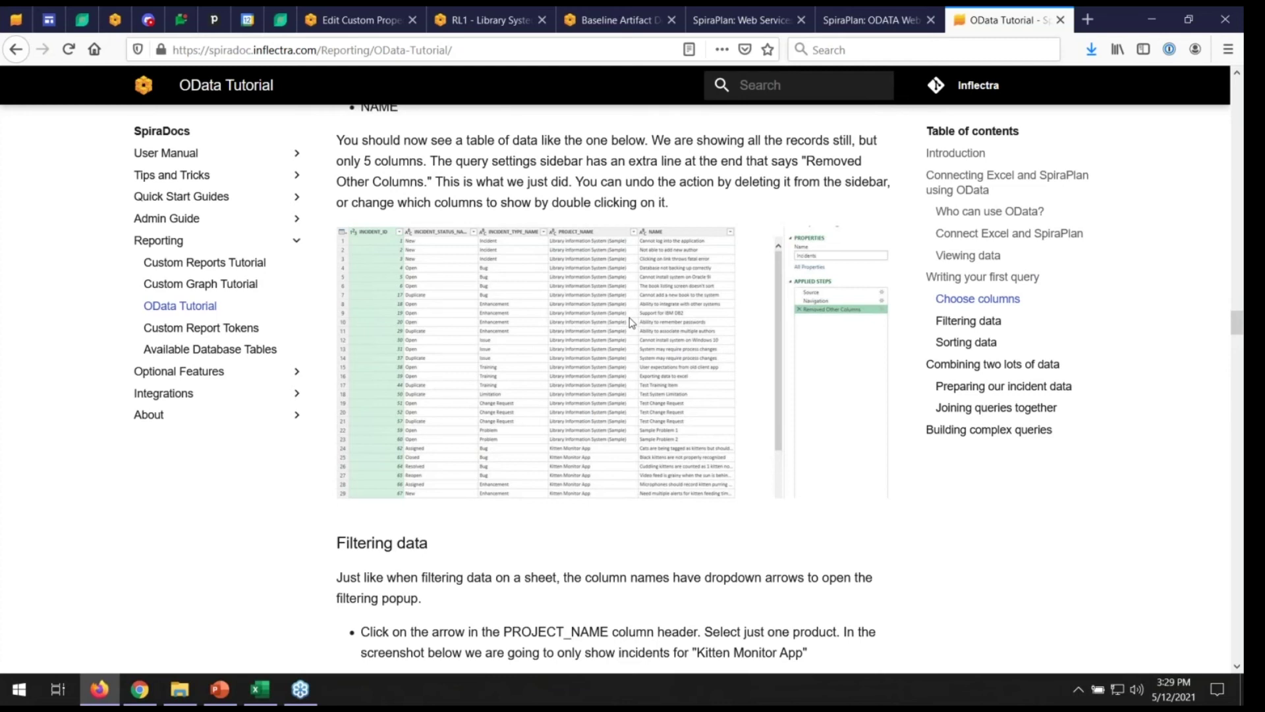
Open the /api/odata service URL from the Web Services list and copy its full address.
click(857, 26)
click(751, 23)
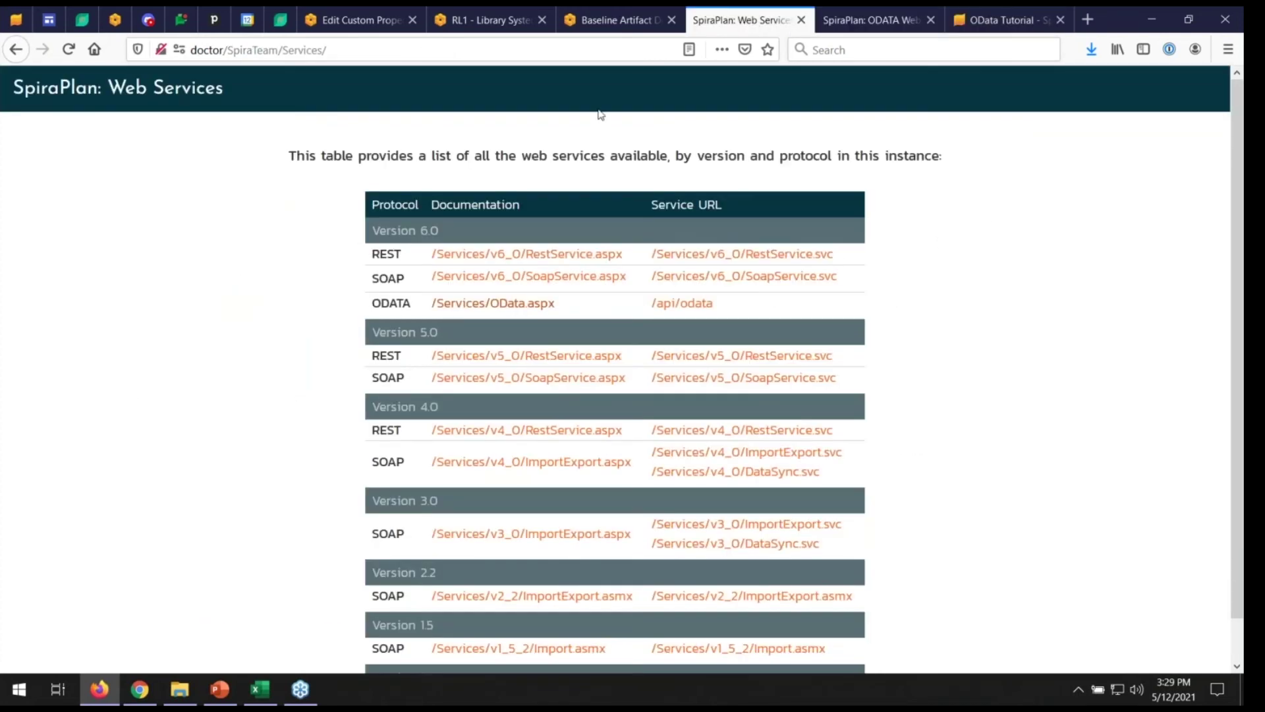
click(668, 305)
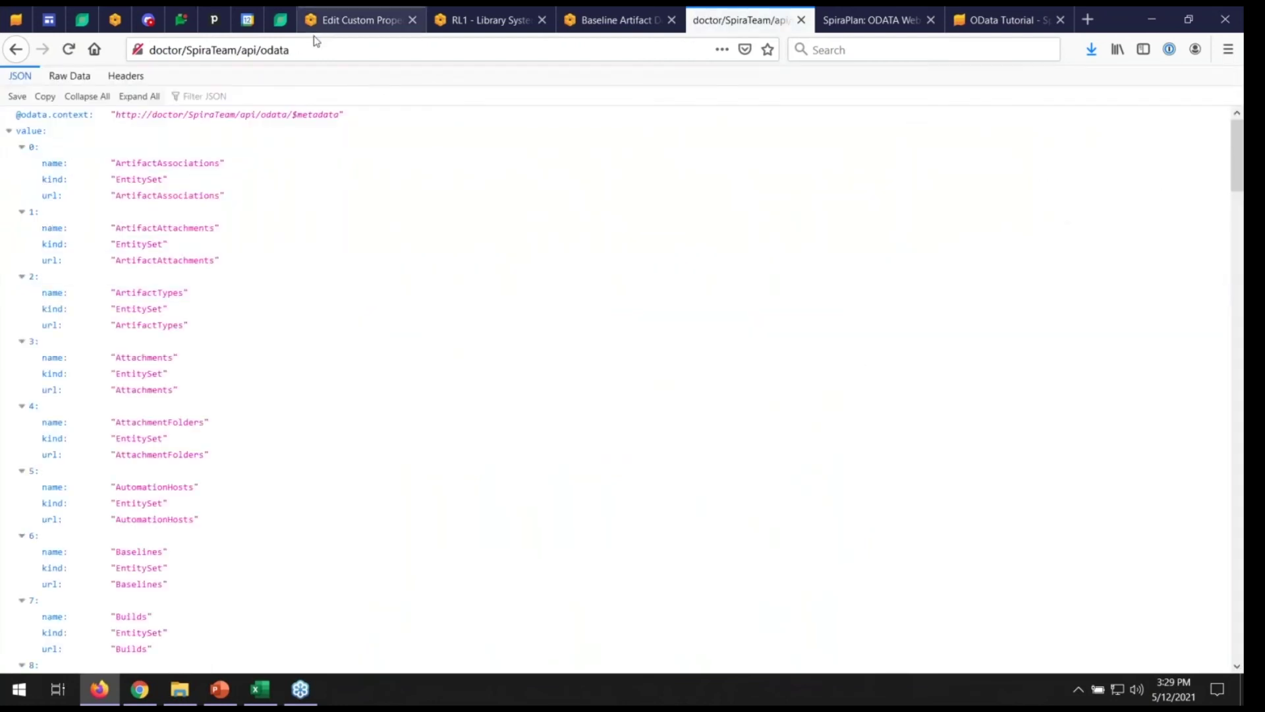
click(315, 45)
key(ctrl+c)
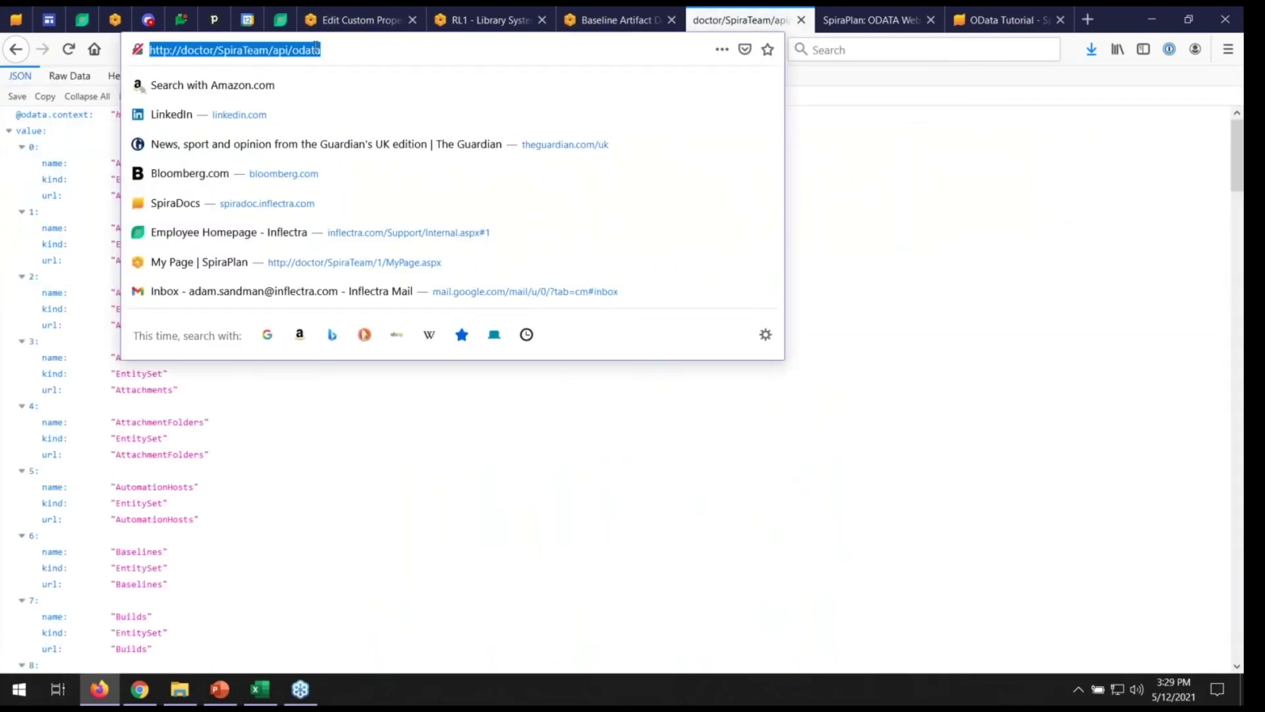
click(261, 688)
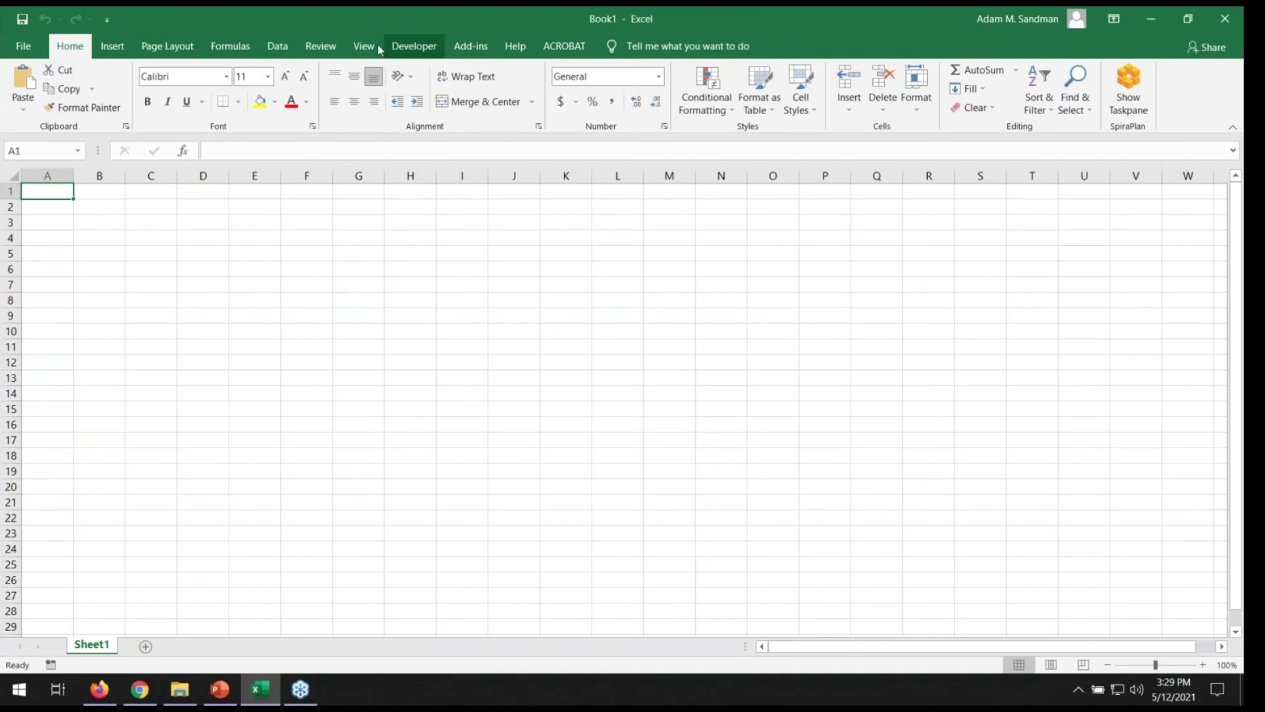
click(278, 46)
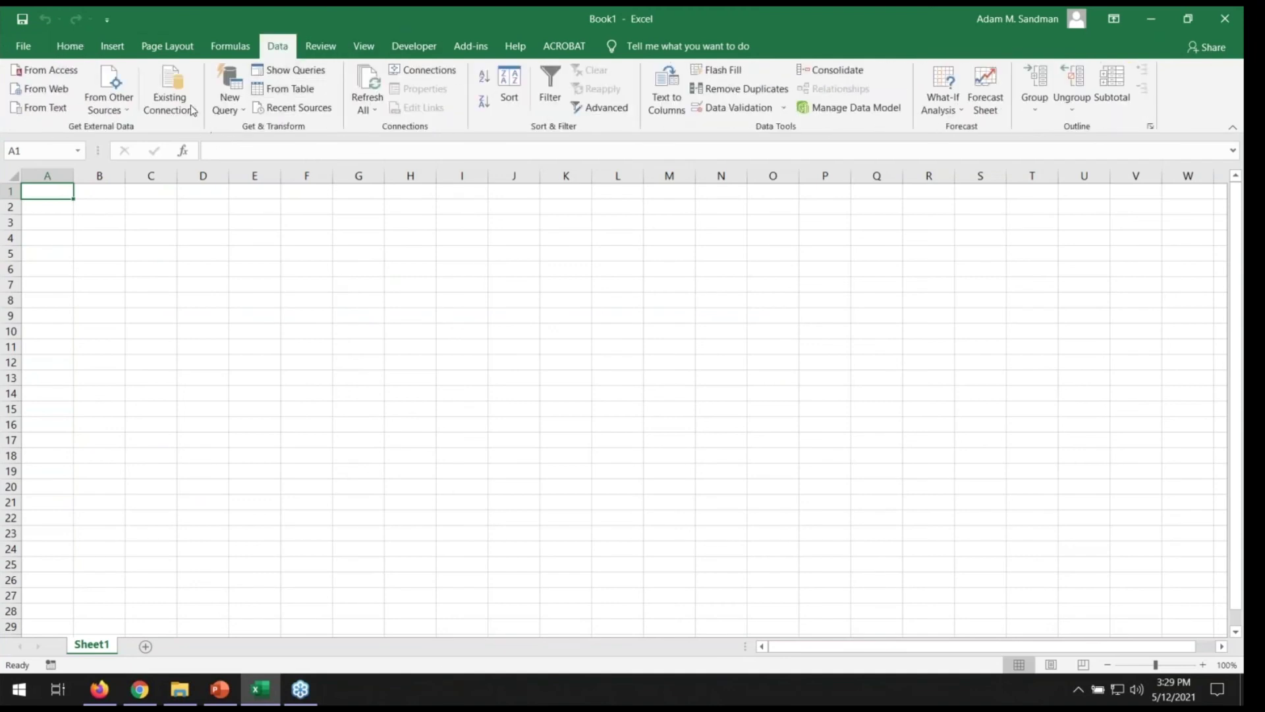
click(232, 100)
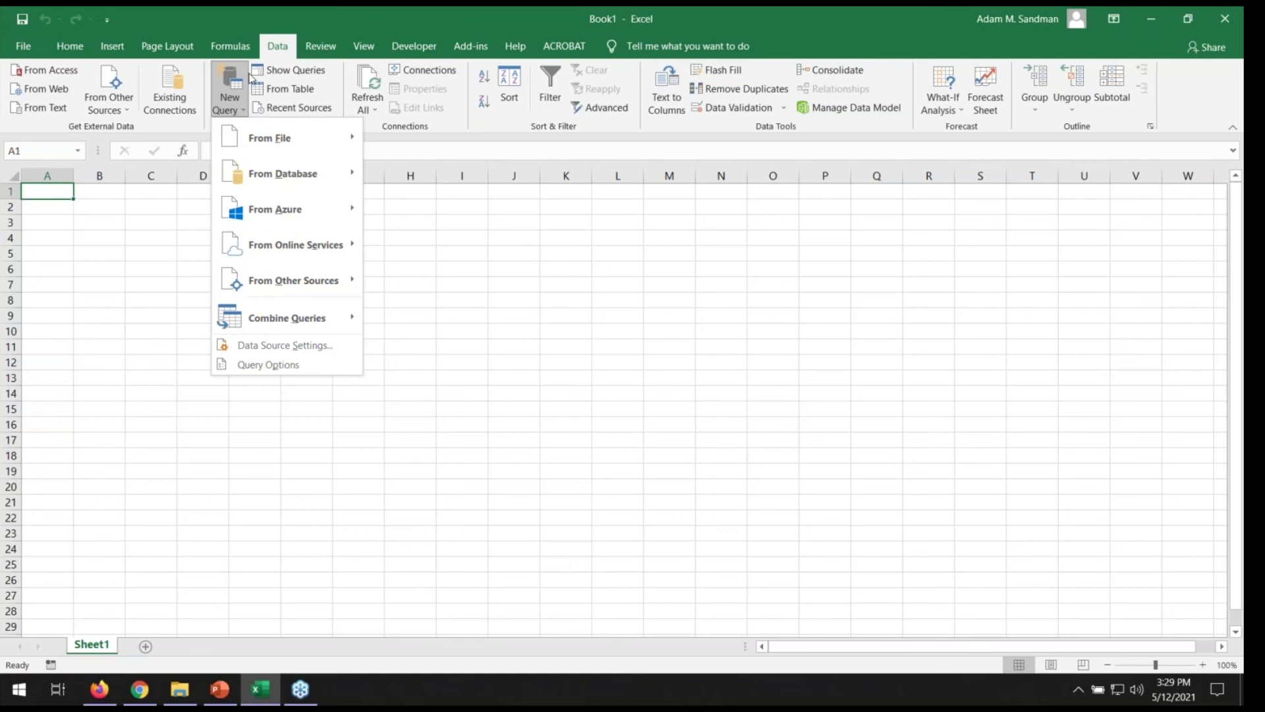
mouse_move(344, 296)
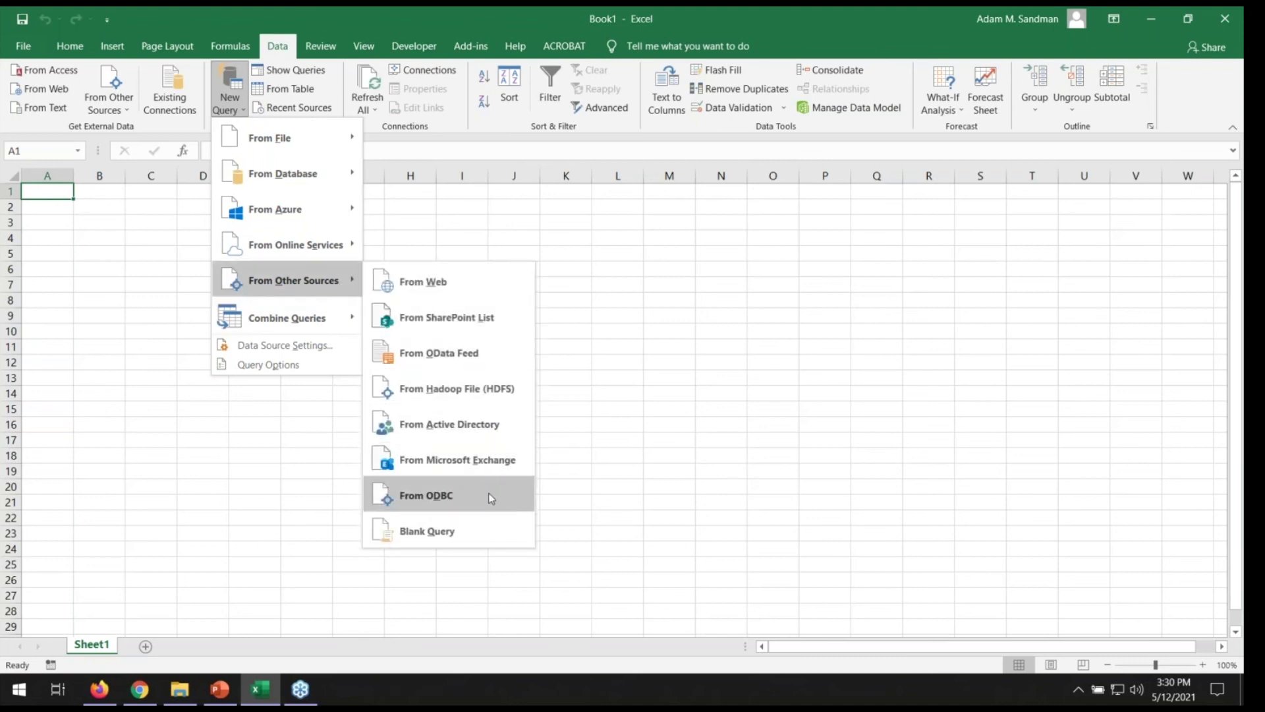
key(Escape)
key(Escape)
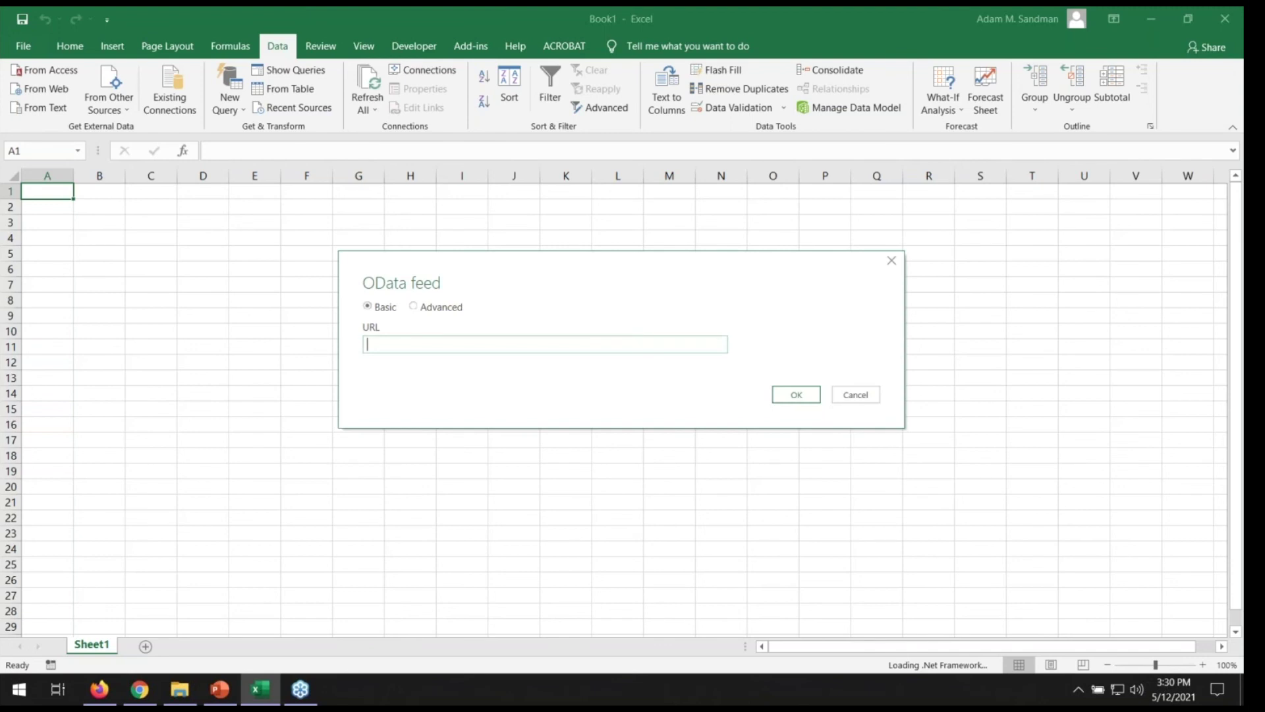
key(ctrl+v)
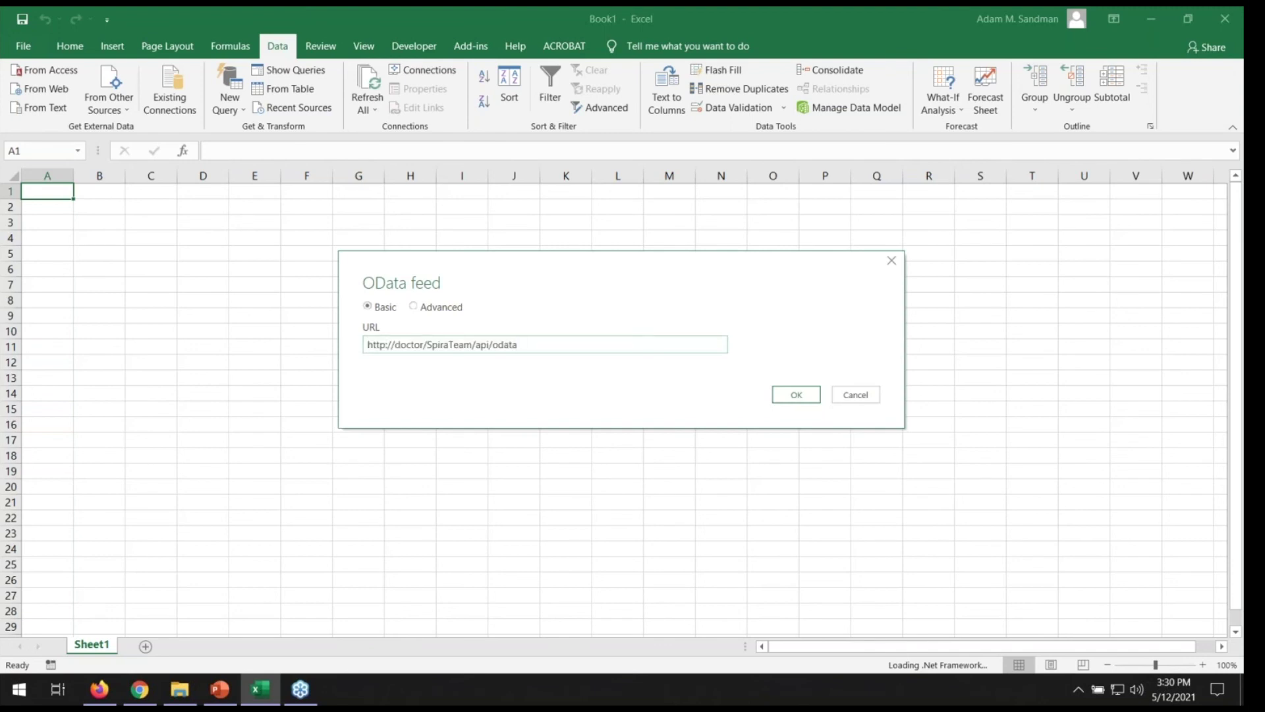
click(799, 396)
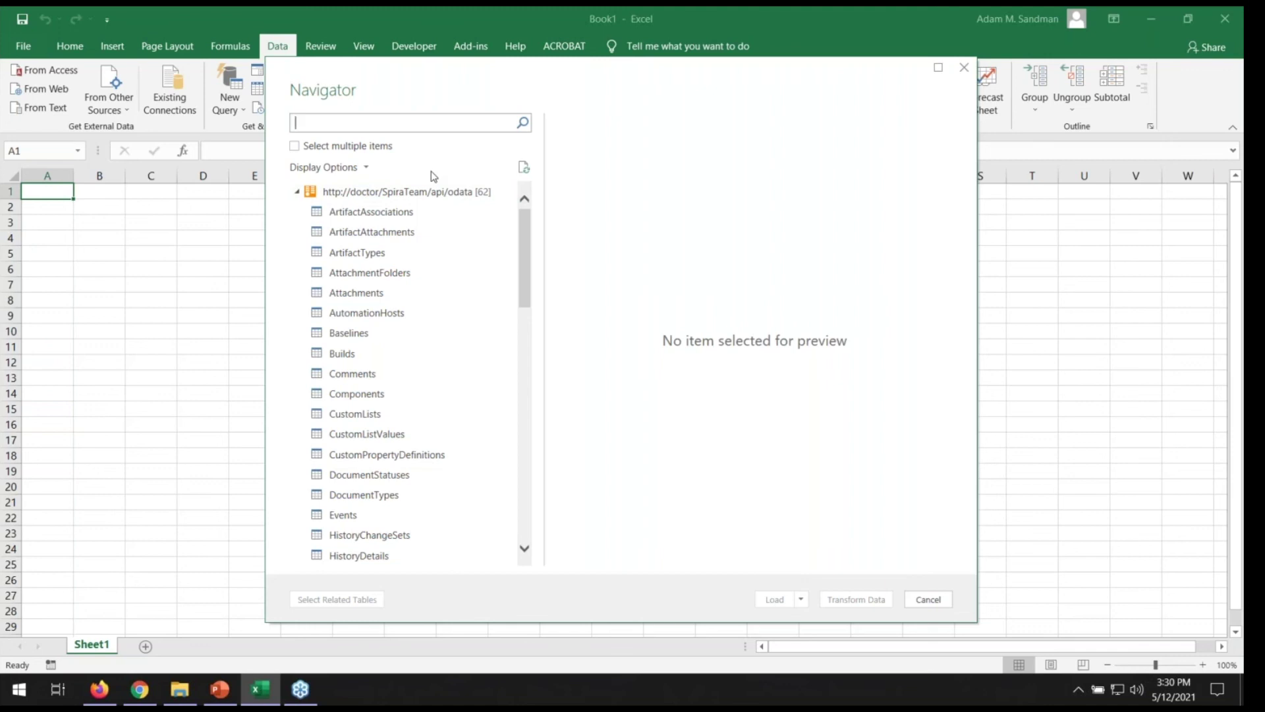
Switch to Firefox, open My Profile from the Baseline Artifact Details page and copy the RSS / API key.
click(101, 689)
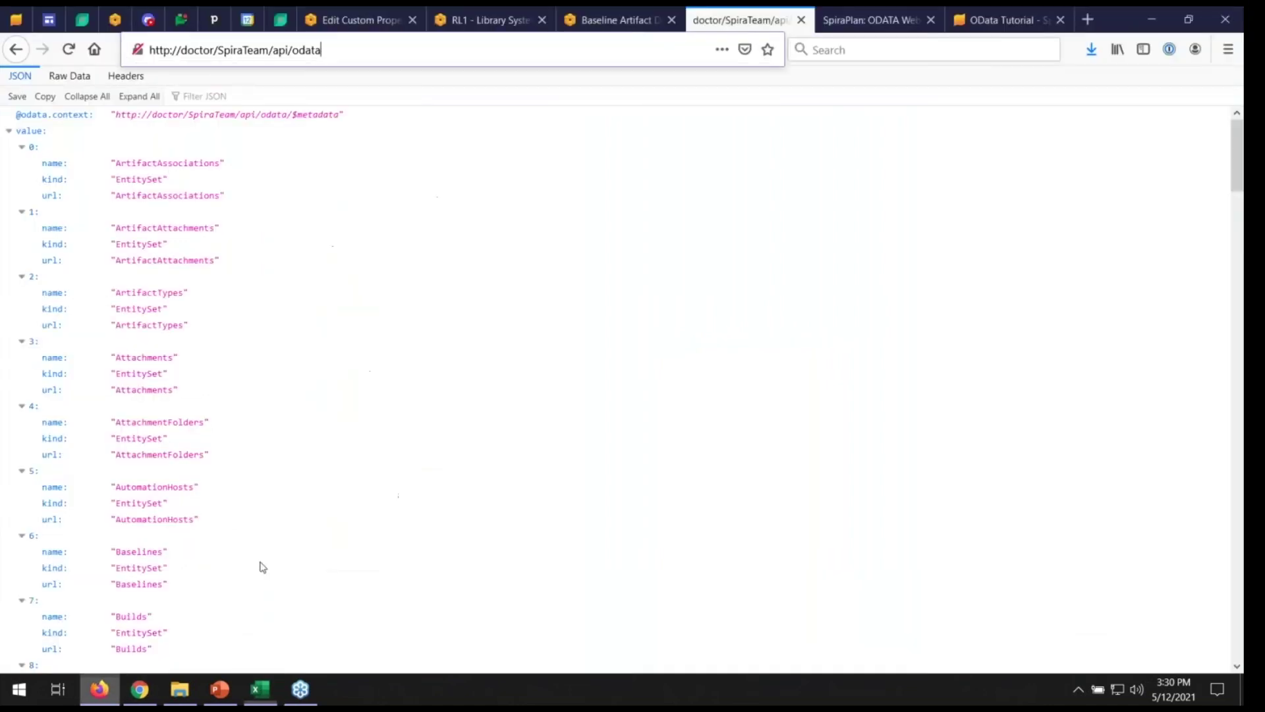
click(616, 20)
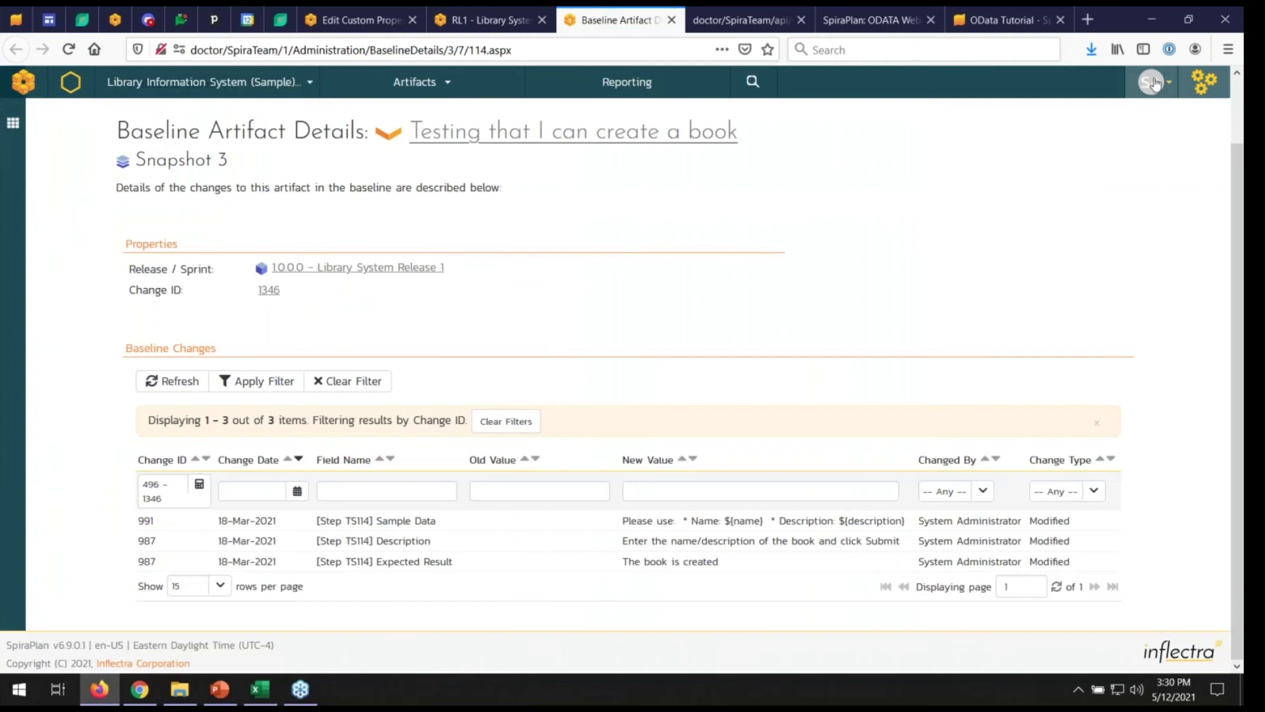
click(1151, 81)
click(1070, 138)
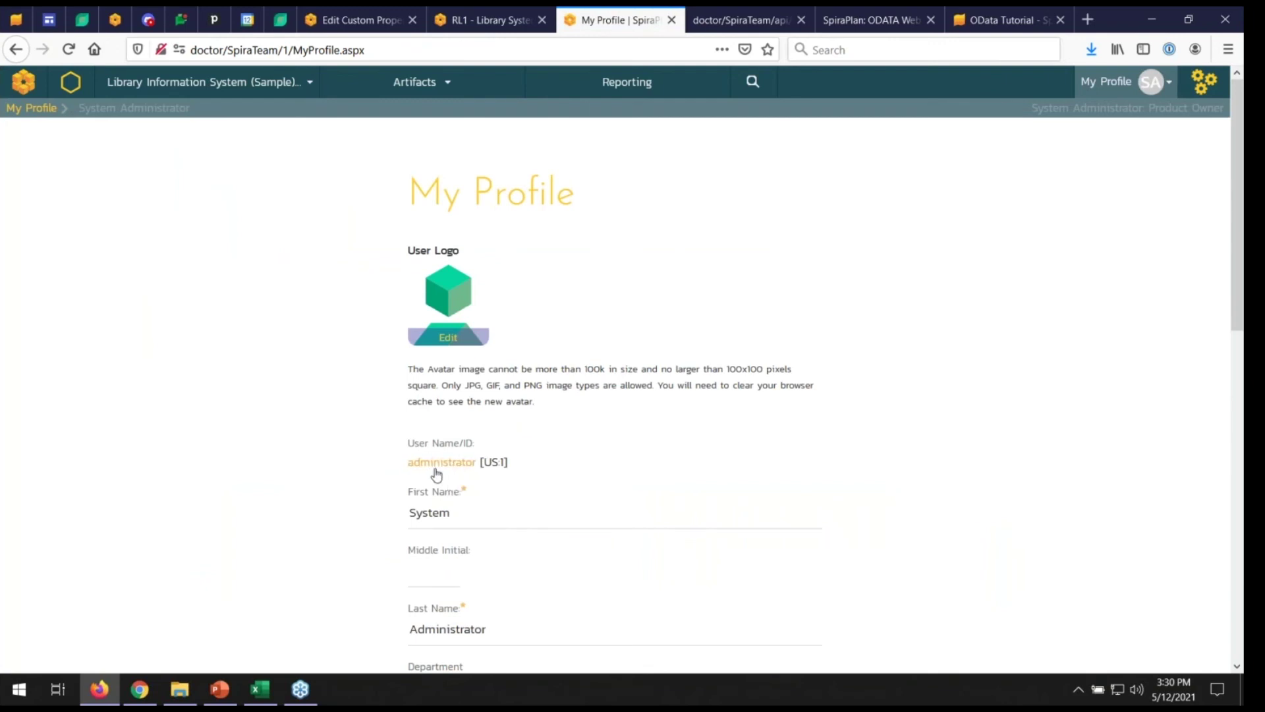
scroll(448, 461, down, 4)
scroll(463, 443, down, 1)
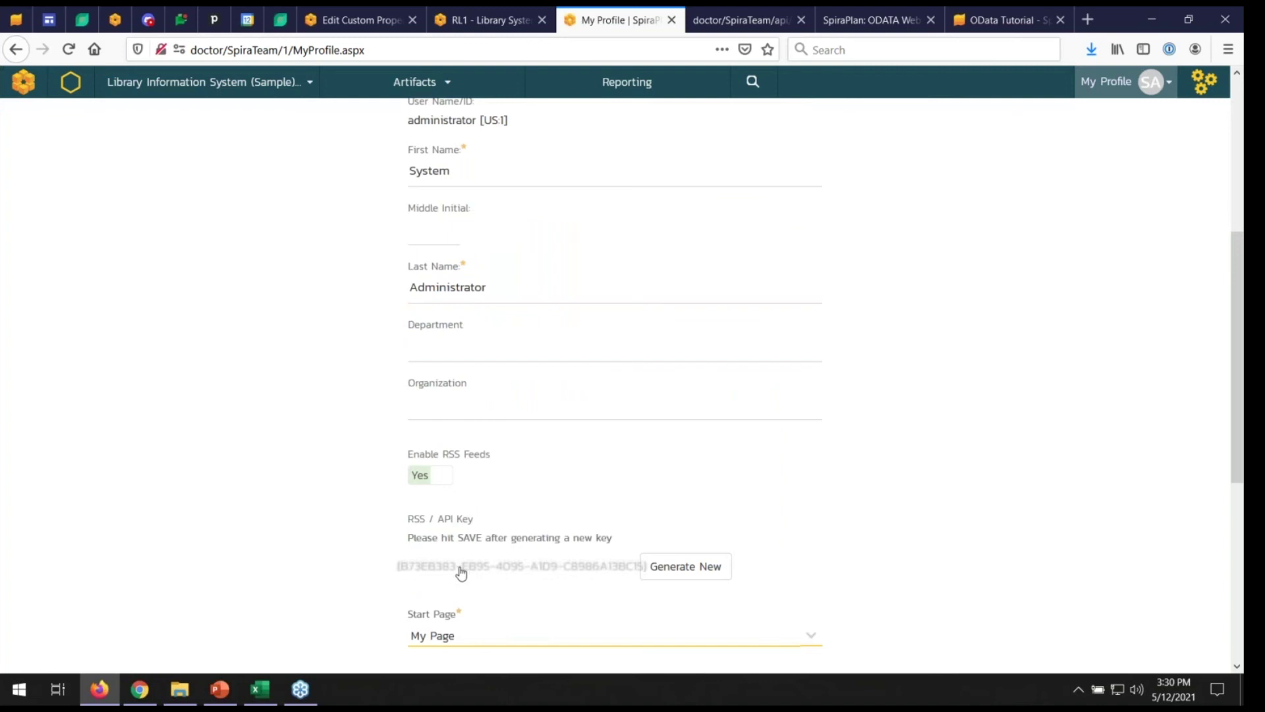
Select HistoryDetails in Excel's Navigator and connect with Basic authentication, entering administrator as user name and the API key as password.
click(261, 689)
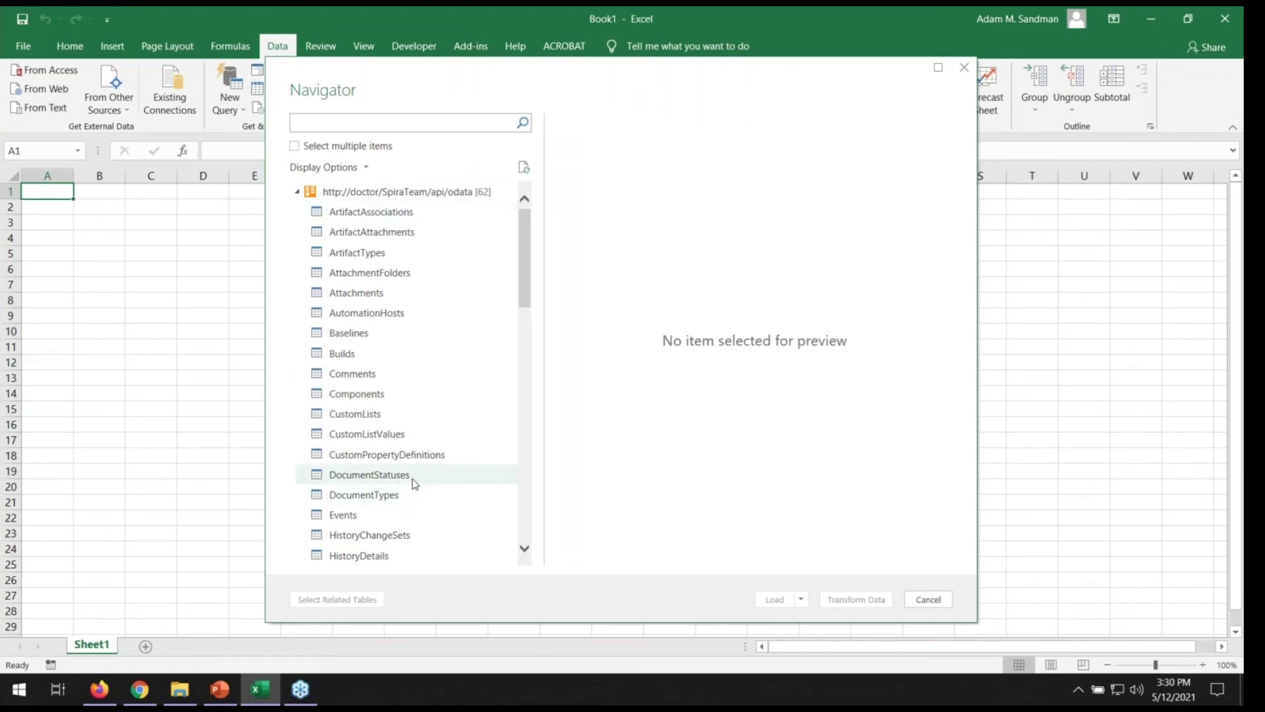
drag(528, 231, 548, 305)
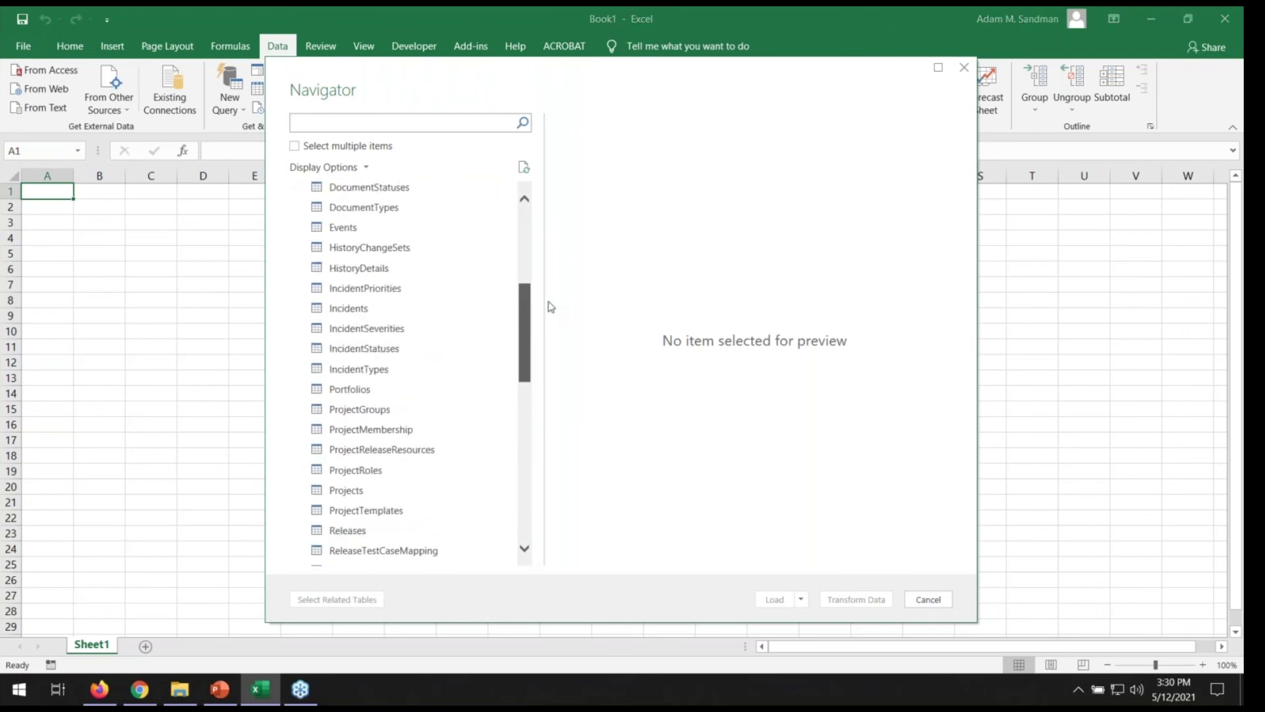
click(363, 270)
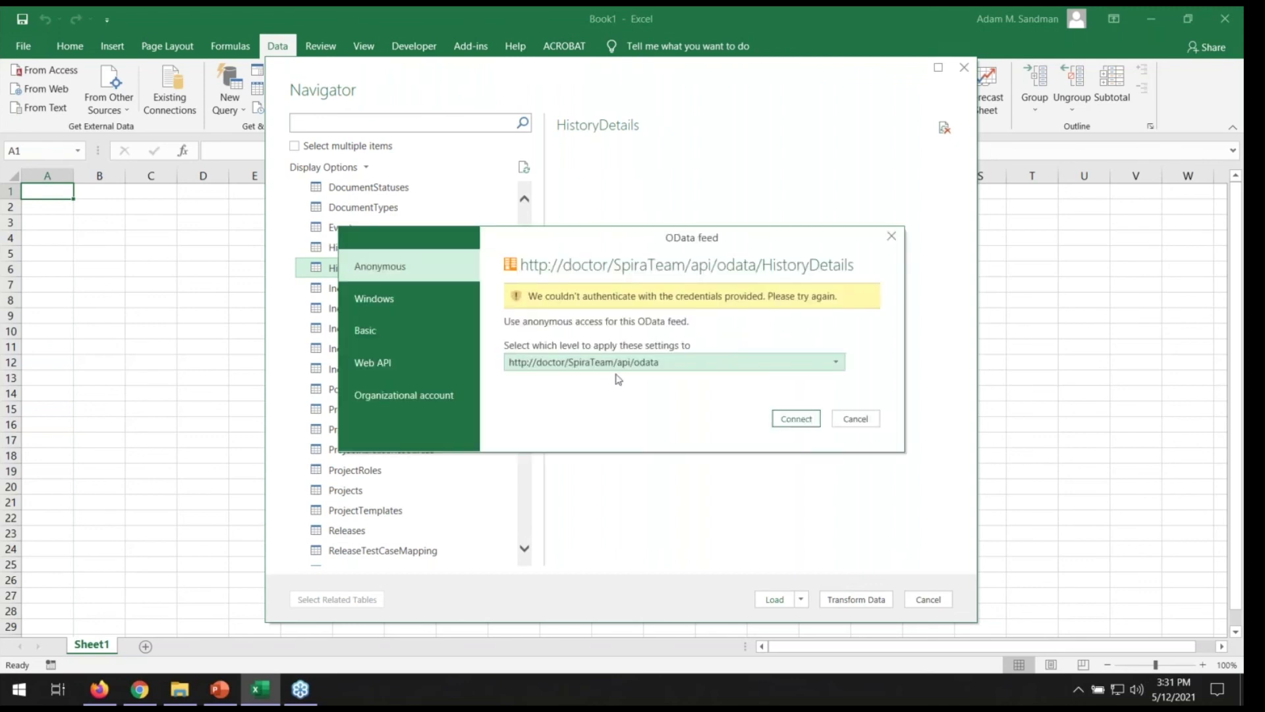
click(366, 332)
text(administrator)
click(565, 376)
key(ctrl+v)
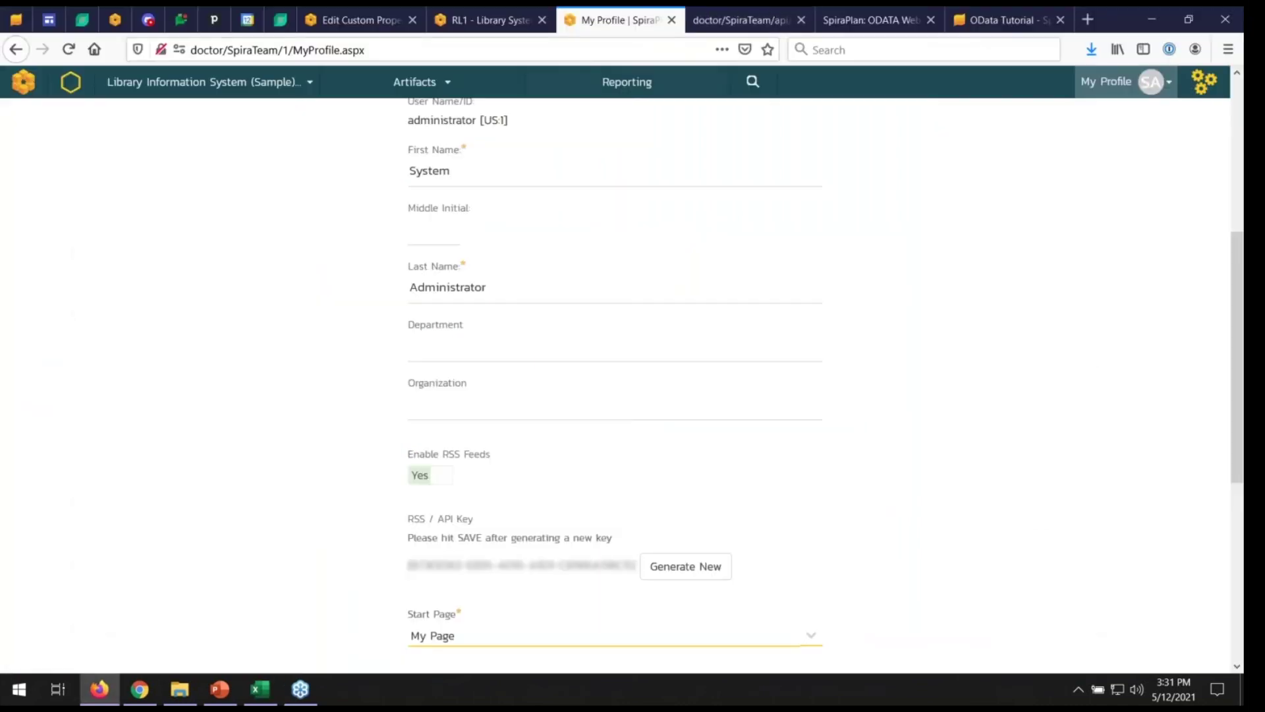
key(alt+Tab)
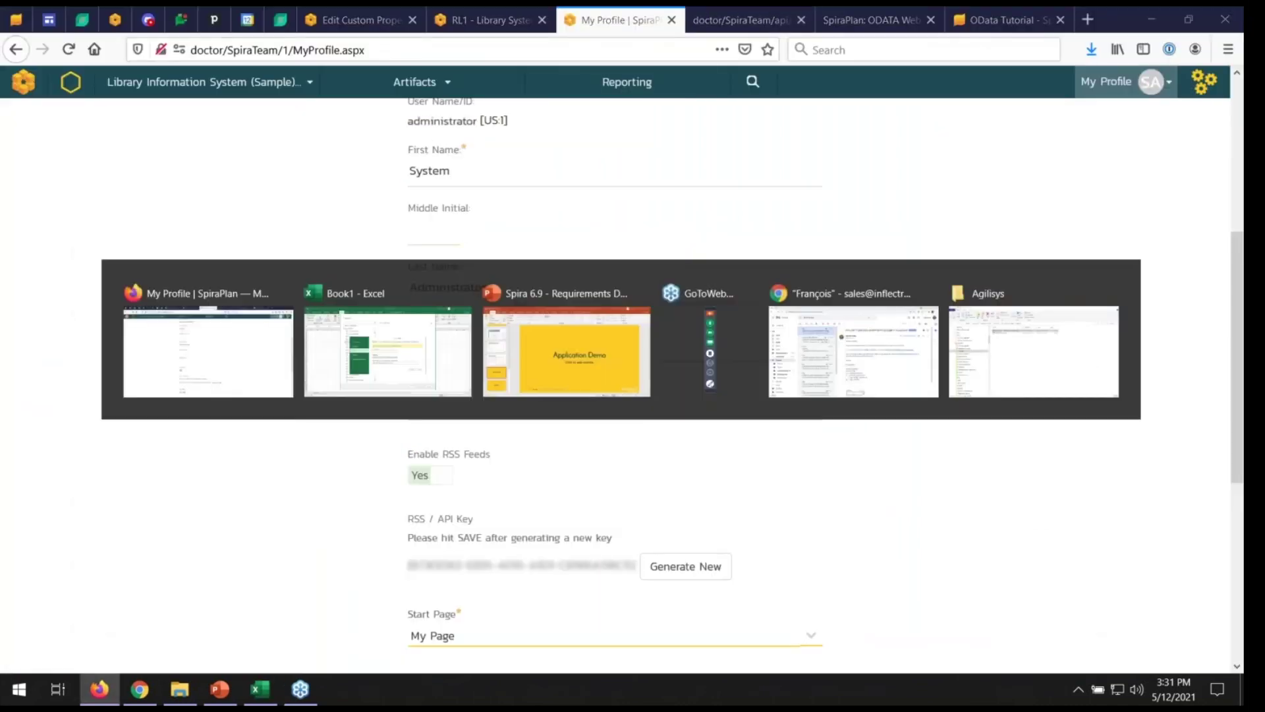
click(578, 338)
text(administrator)
click(816, 473)
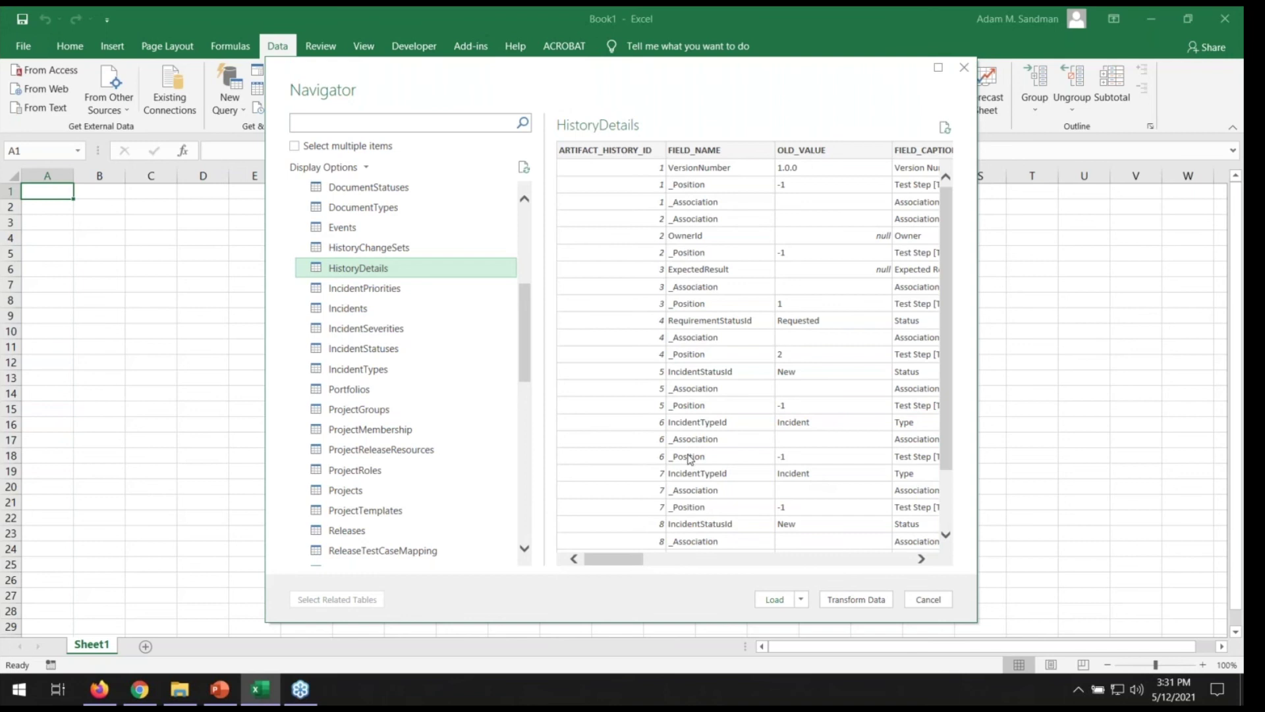
Preview the Incidents, Portfolios and ProjectGroups tables of the OData feed.
click(347, 307)
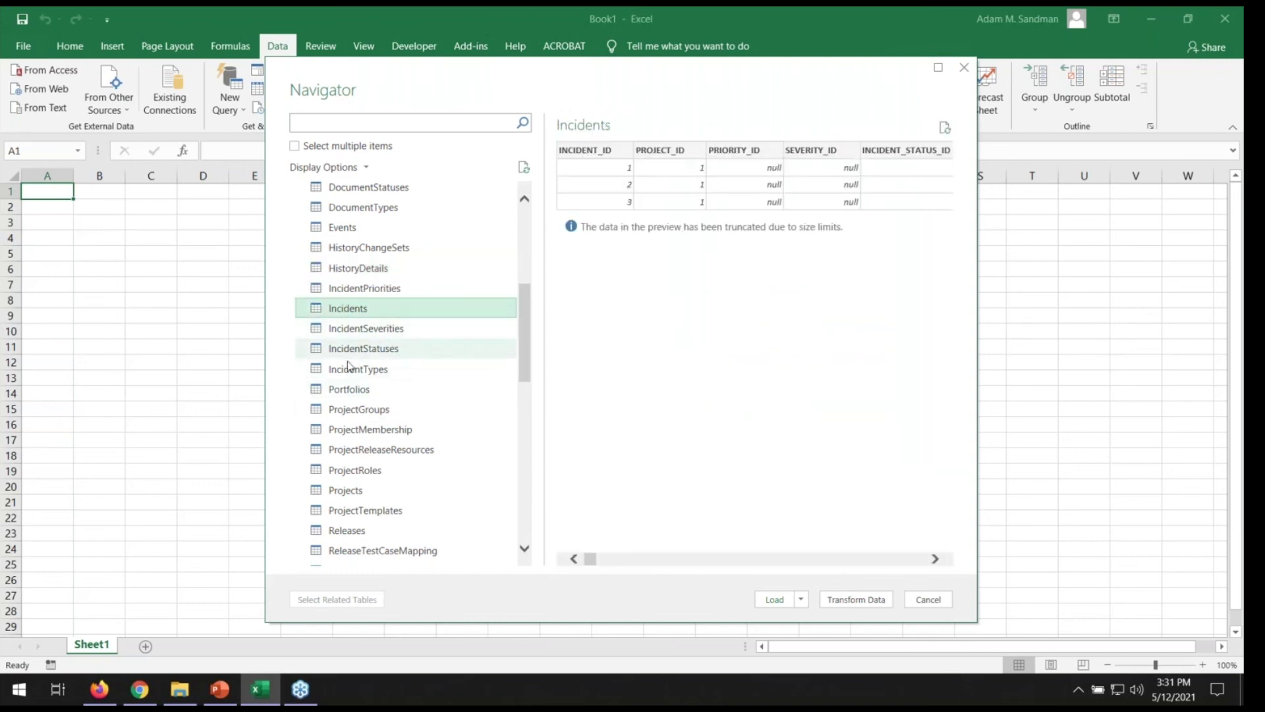
click(365, 390)
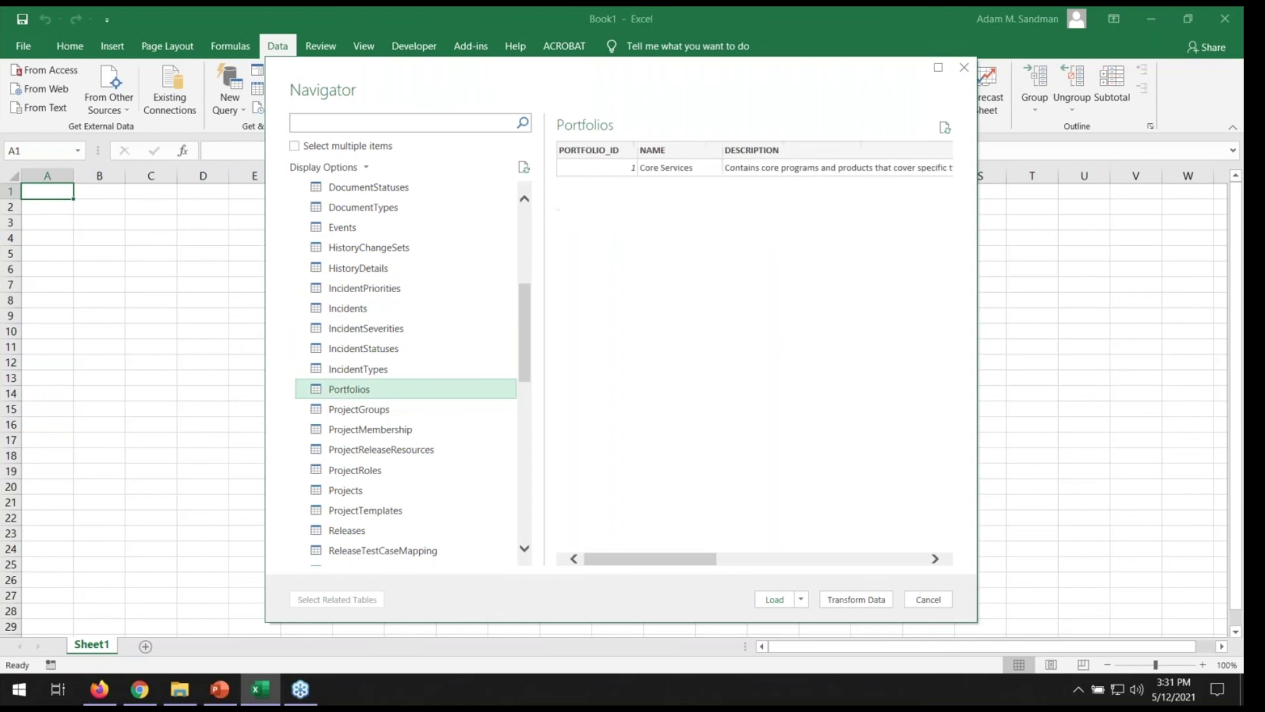
click(367, 410)
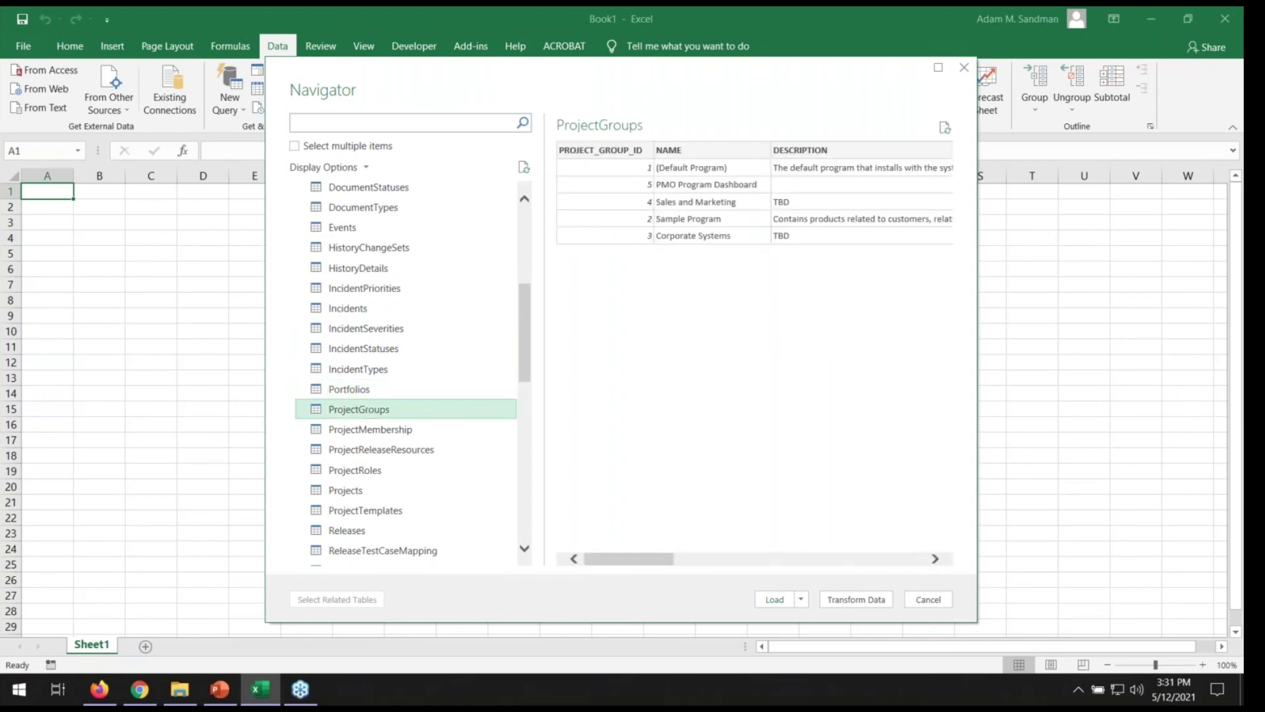
Load the Projects table from the OData feed into the workbook and refresh its data.
click(362, 490)
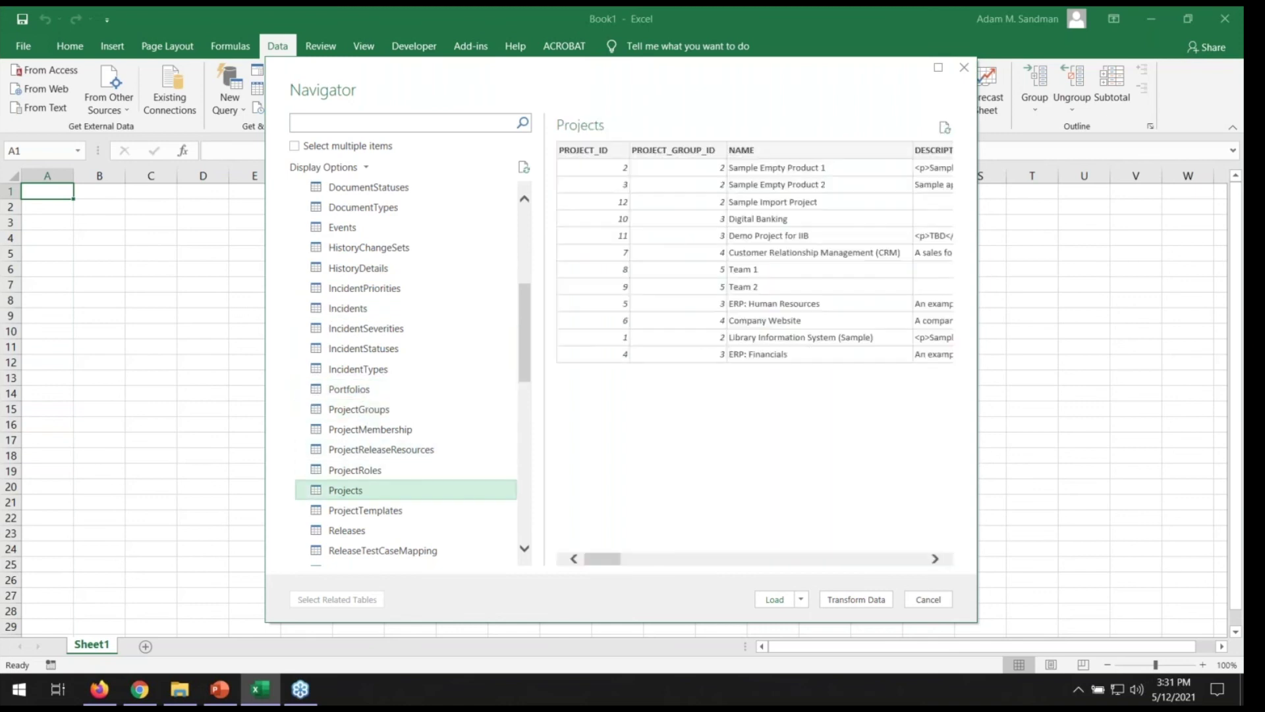
click(774, 599)
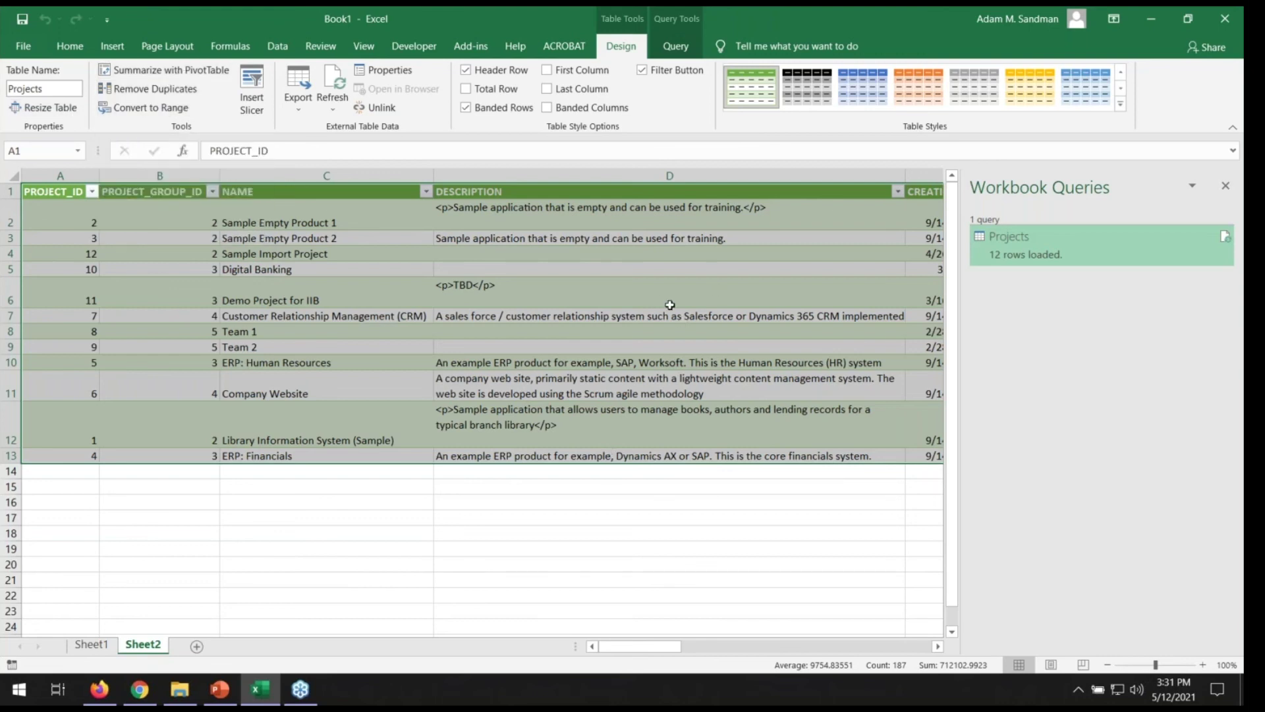
click(340, 85)
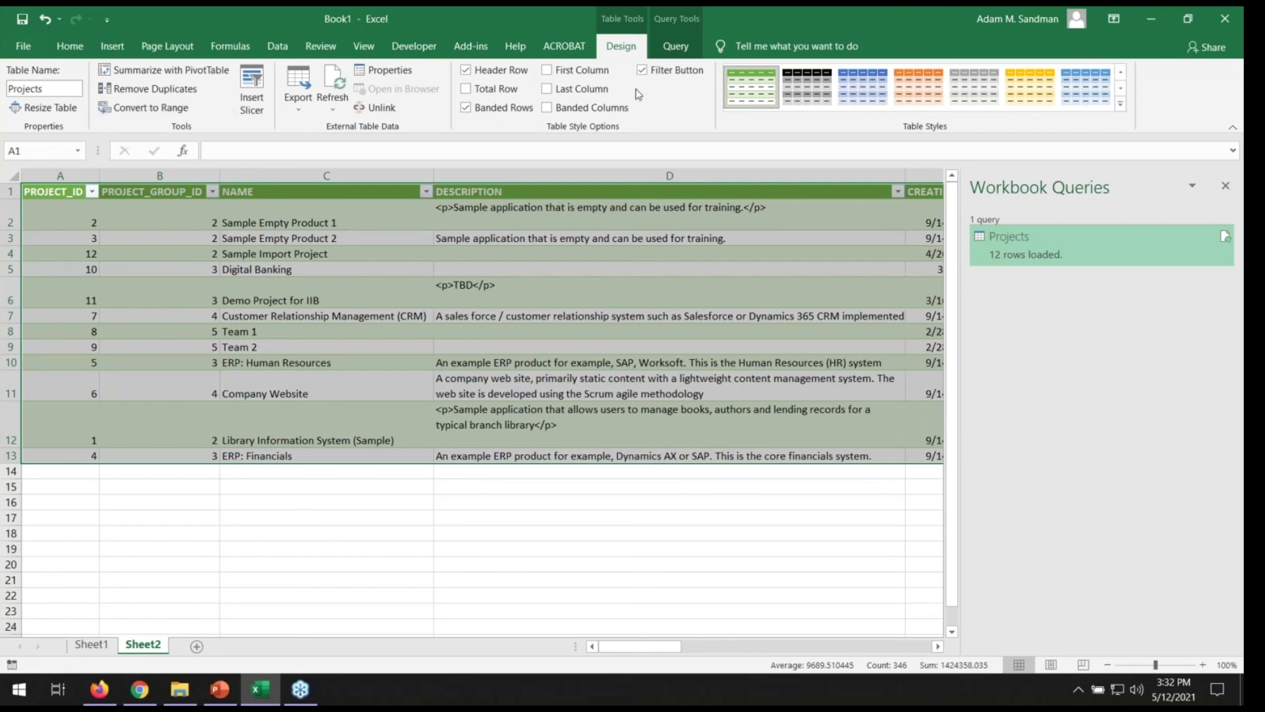
Edit the Projects query in Power Query Editor, keeping only the PROJECT_ID, NAME, WEBSITE, WORKING_HOURS and WORKING_DAYS columns.
click(679, 47)
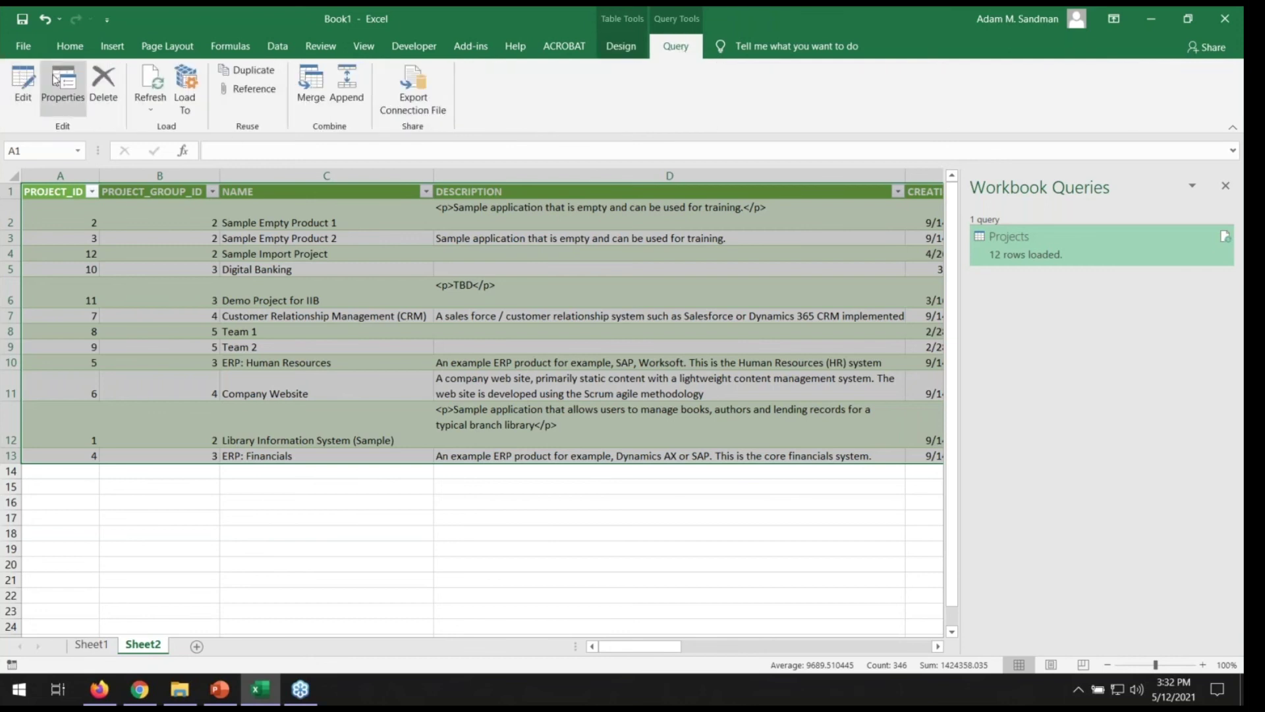
click(34, 73)
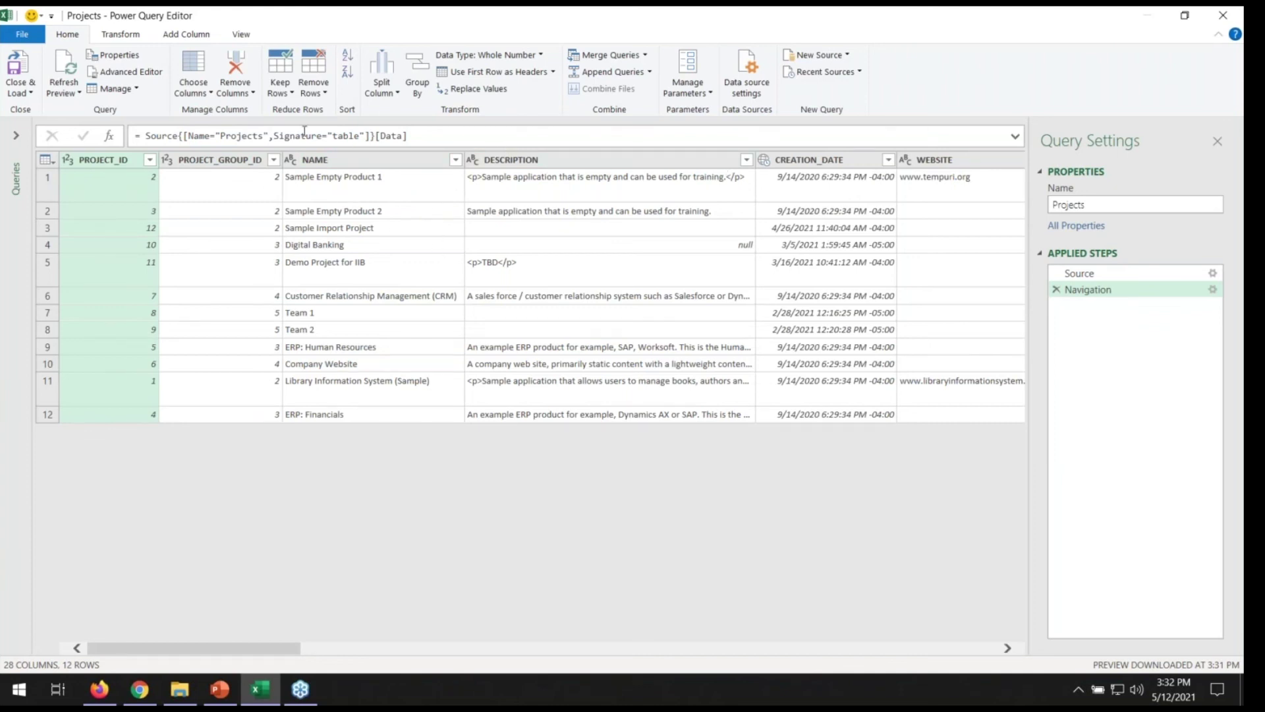
click(202, 91)
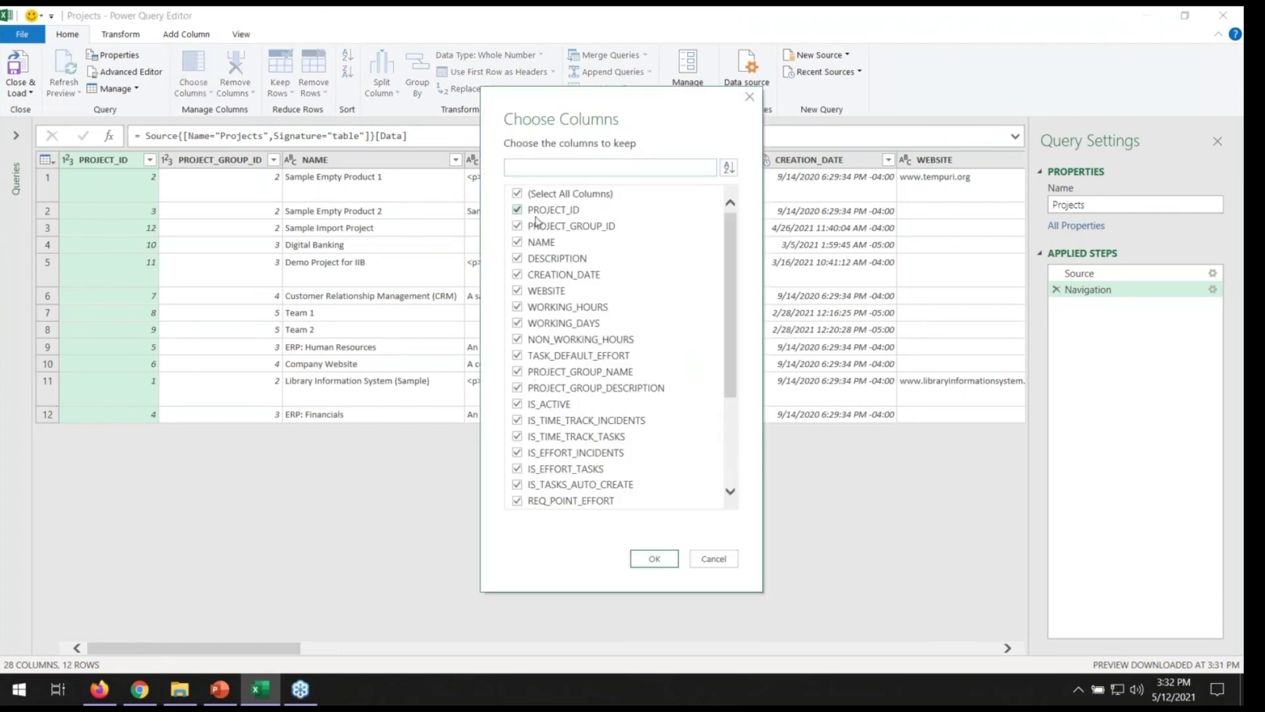
click(518, 194)
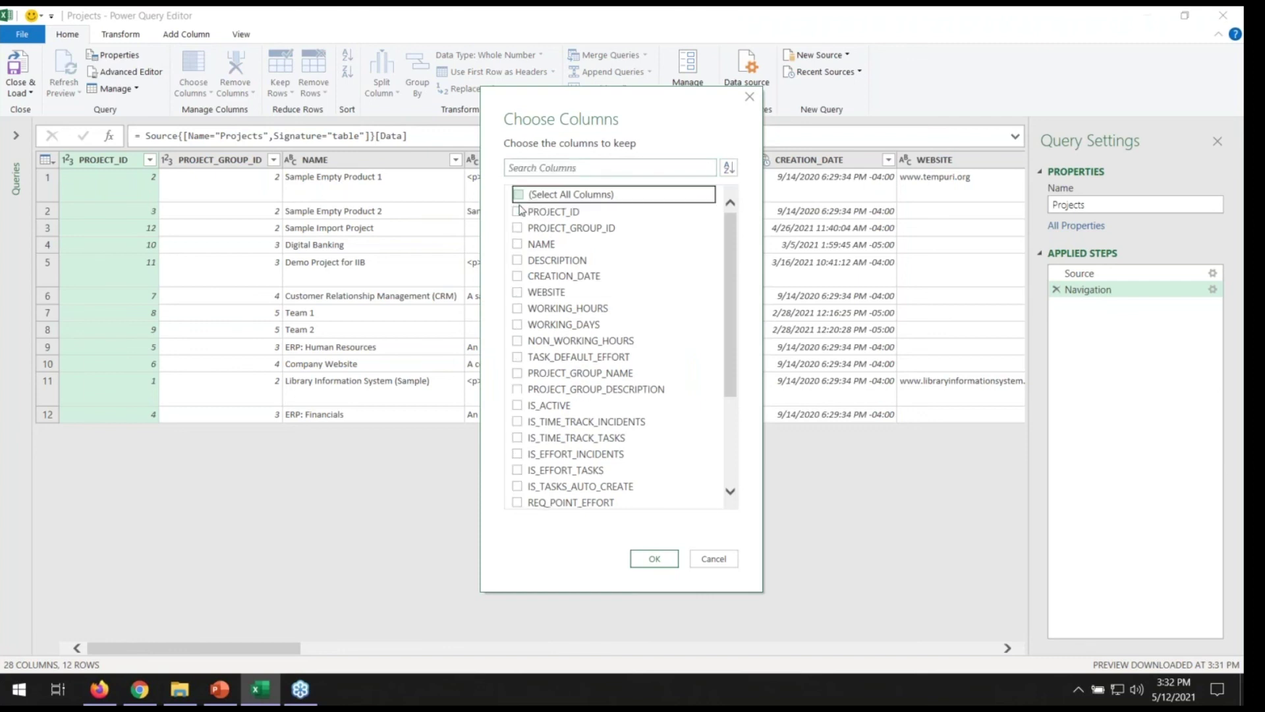
click(518, 211)
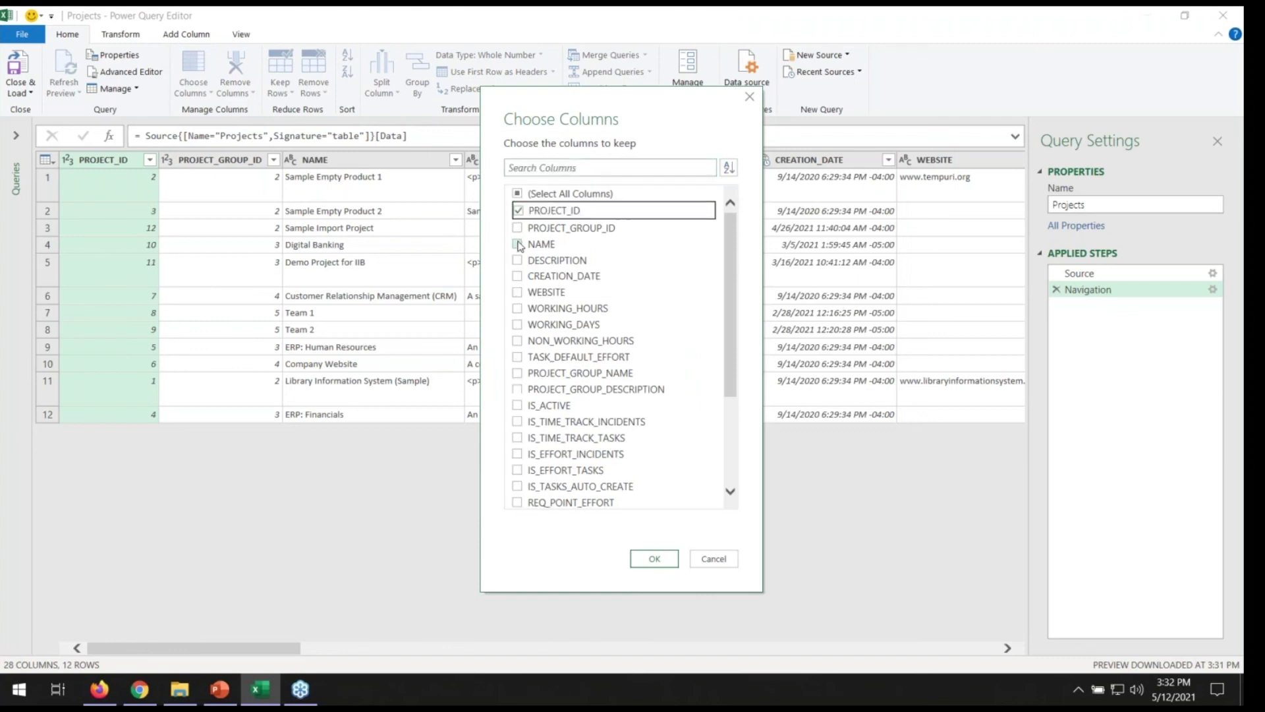
click(517, 243)
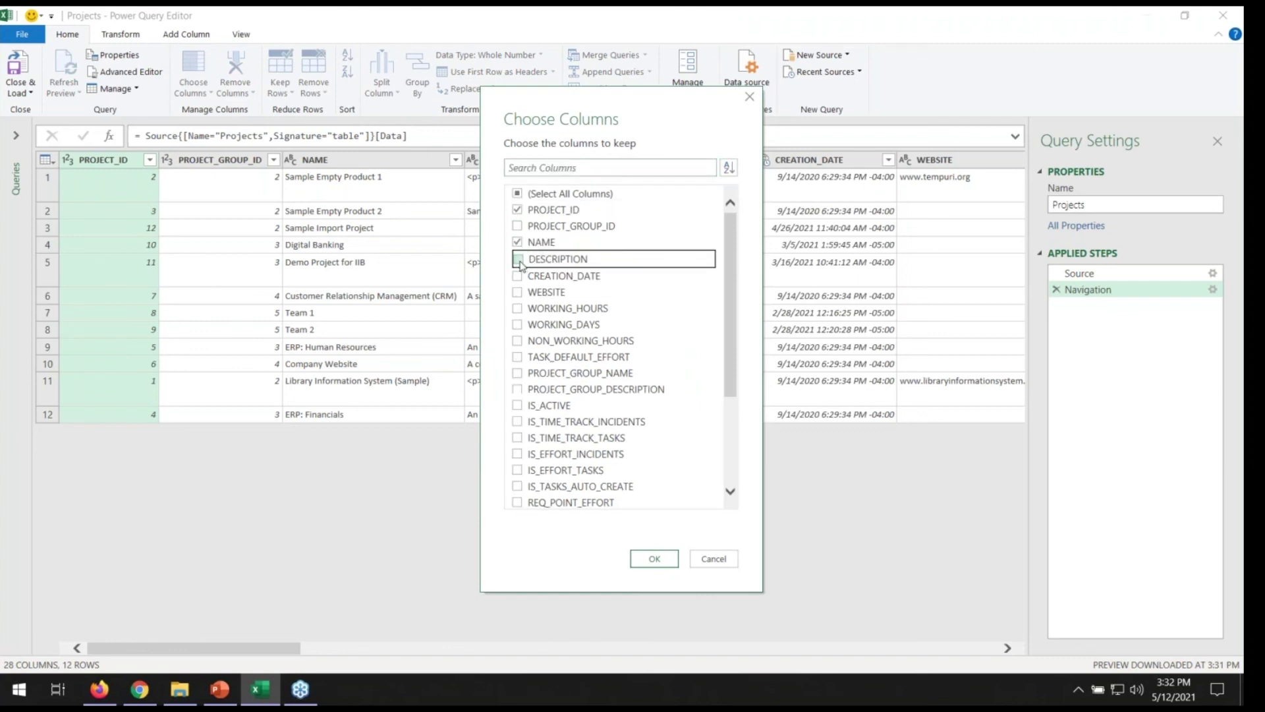
click(517, 292)
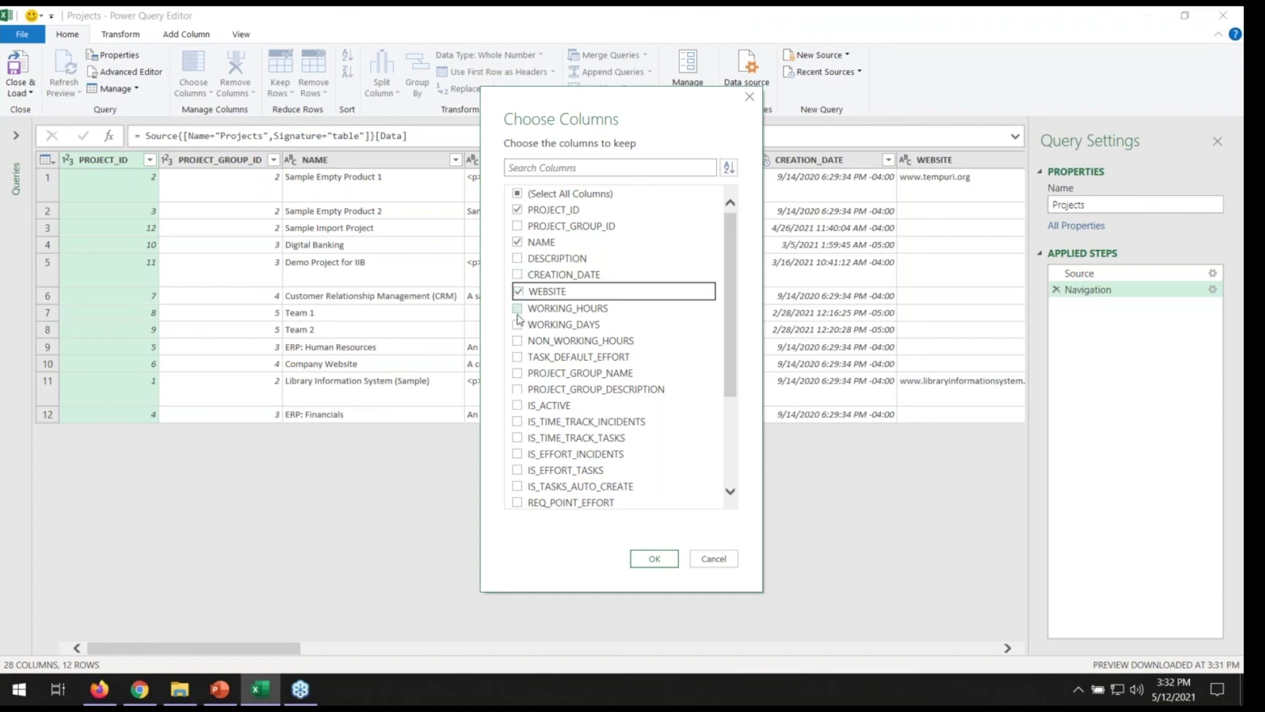
click(517, 307)
click(518, 324)
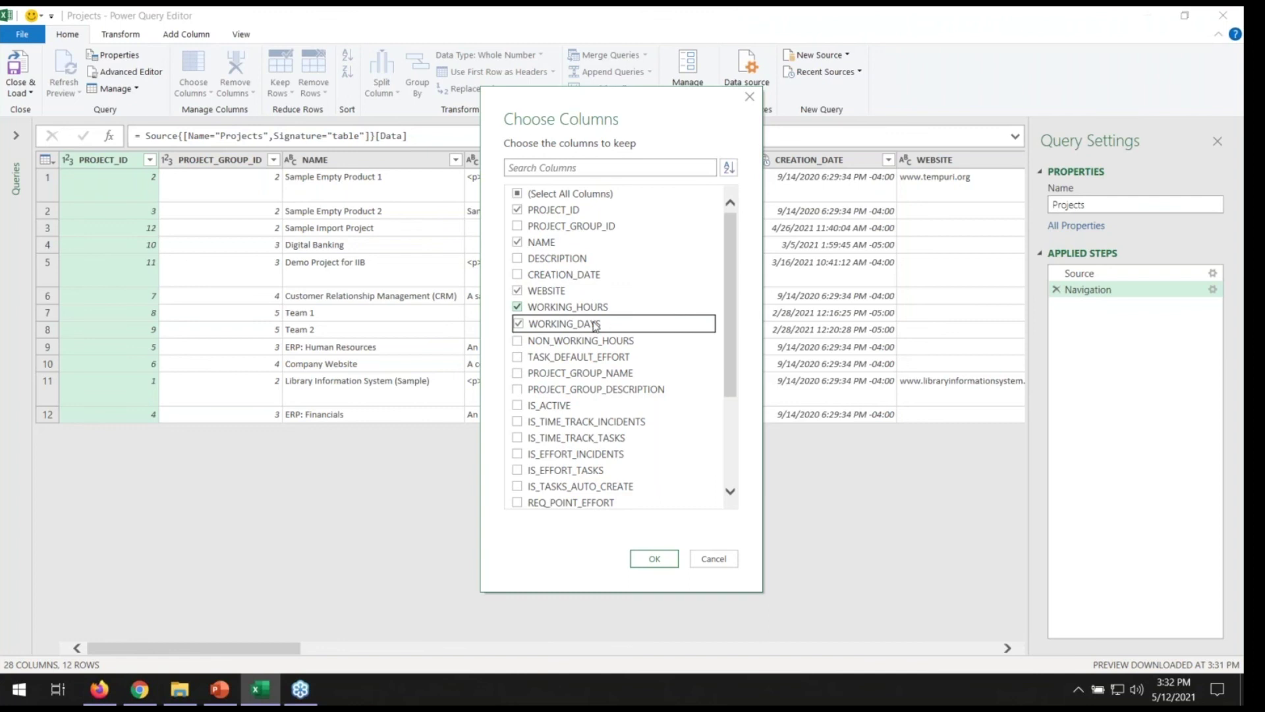
click(665, 558)
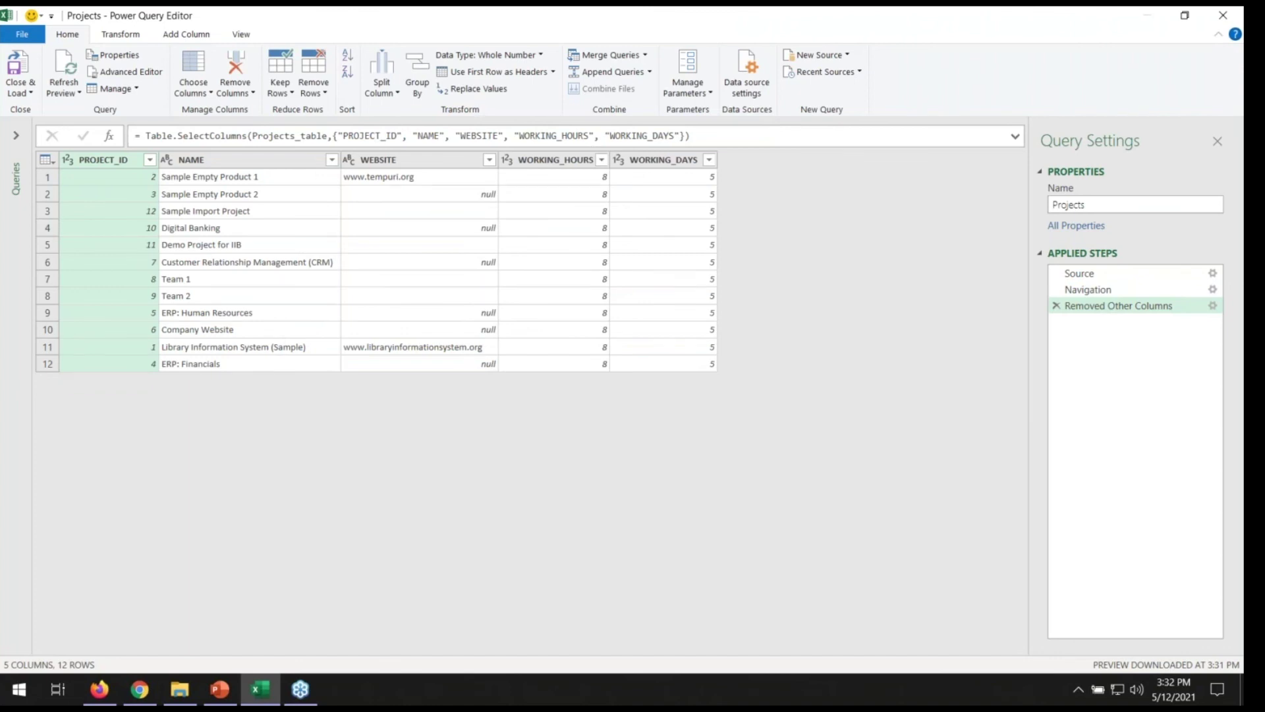
Group the Projects query by WORKING_HOURS, counting rows into a new column named Count.
click(417, 66)
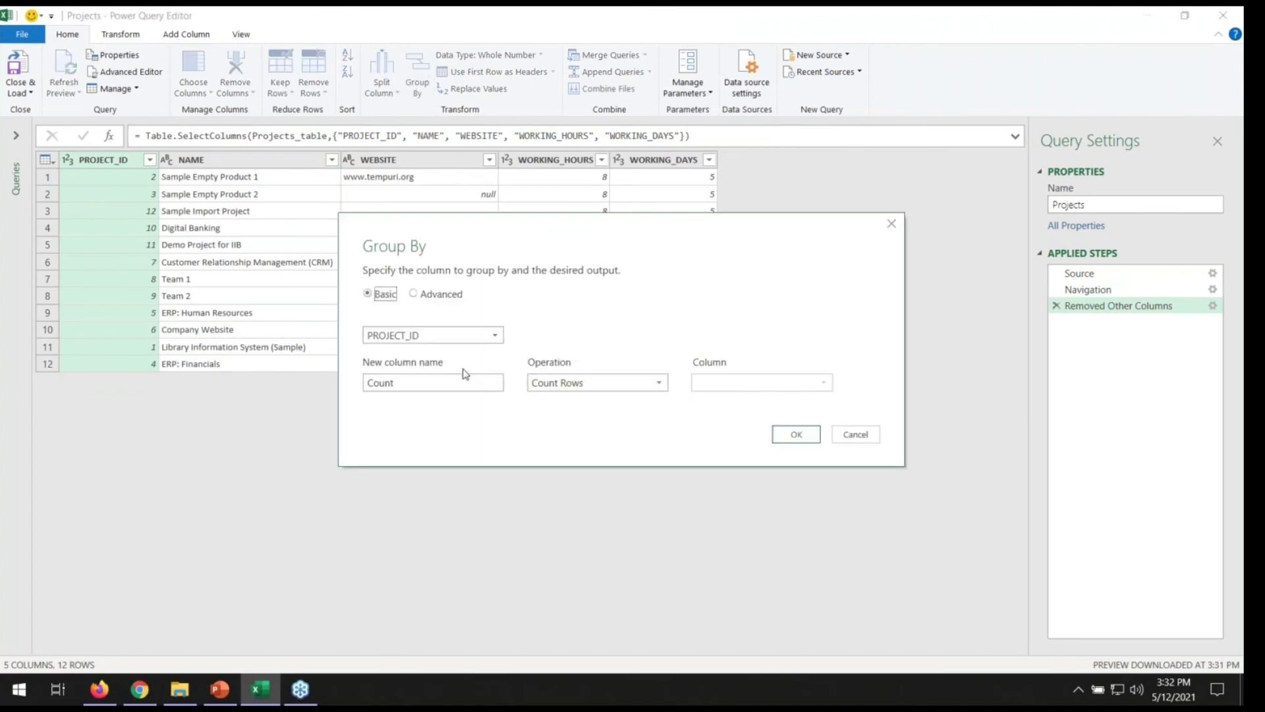
click(454, 336)
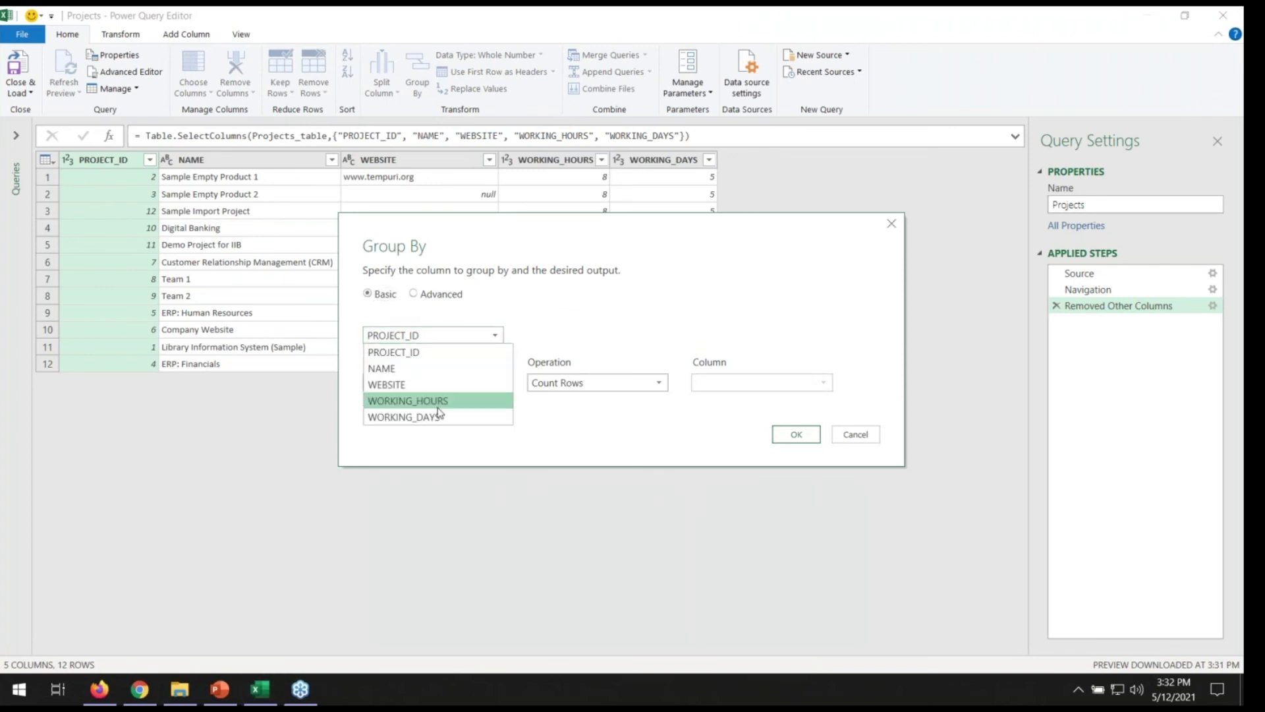
click(417, 400)
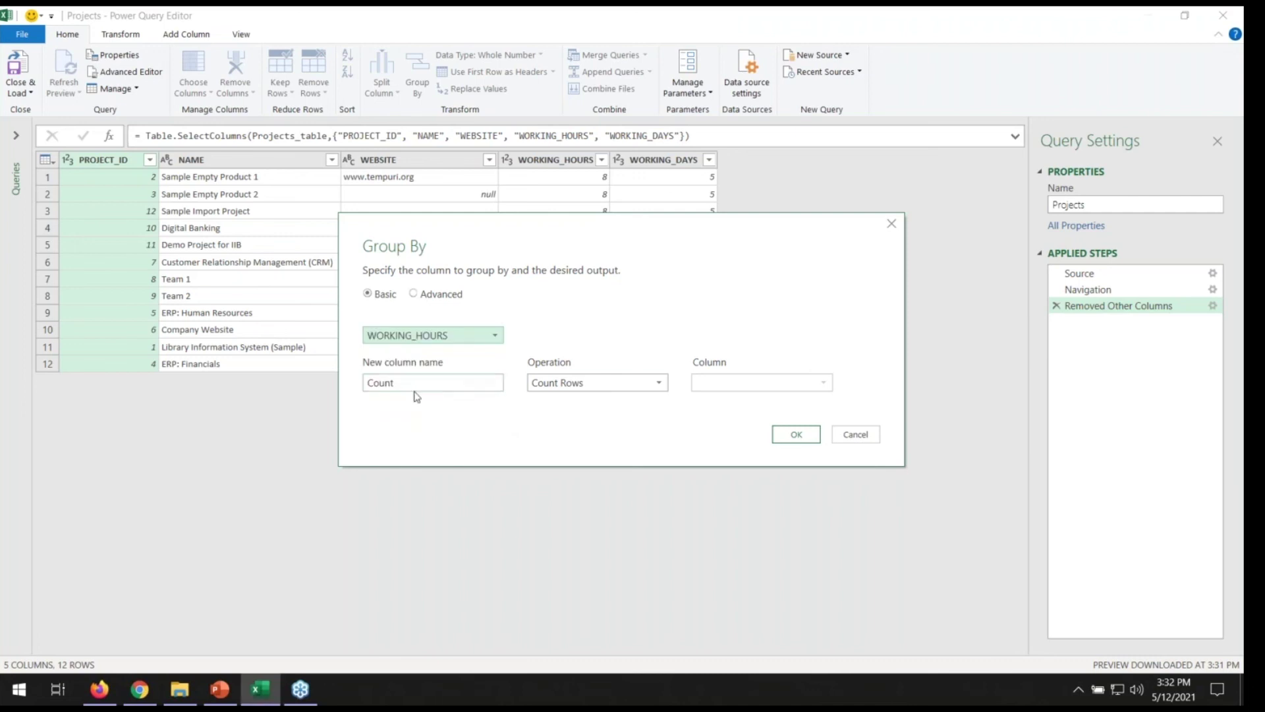
click(796, 435)
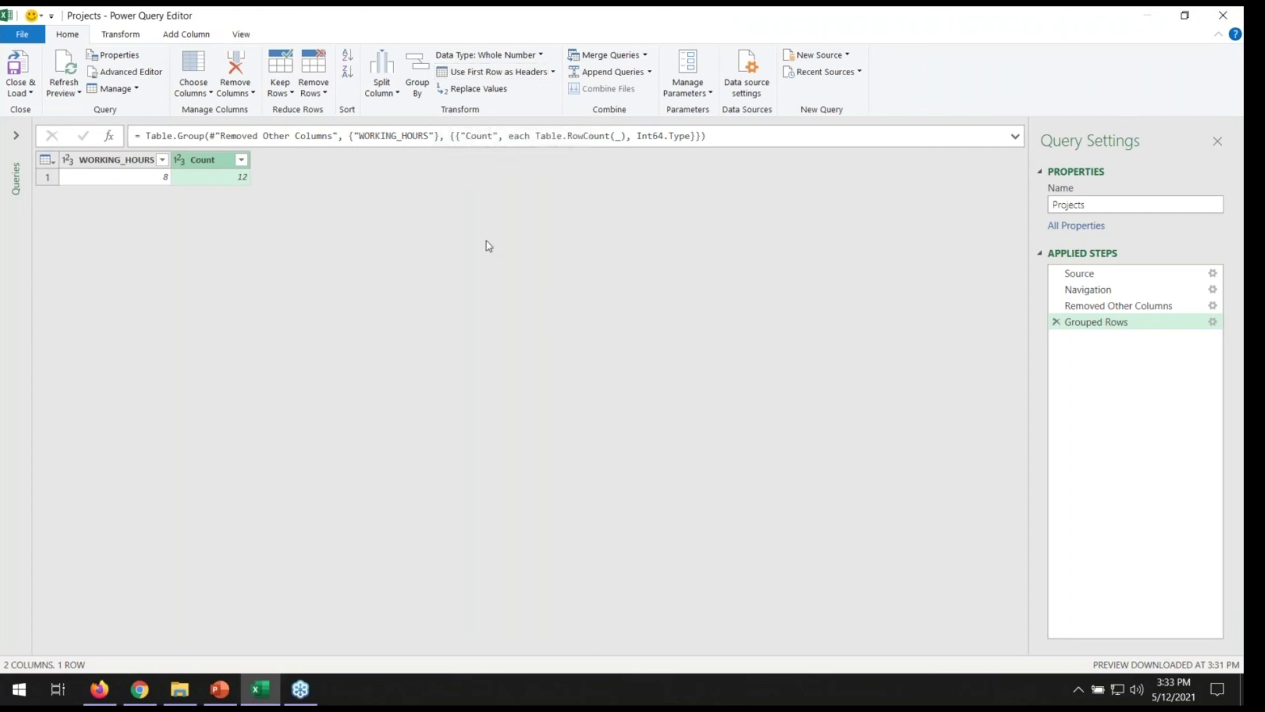
Switch to Firefox and review the OData web service page and the SpiraDocs OData Tutorial.
click(99, 689)
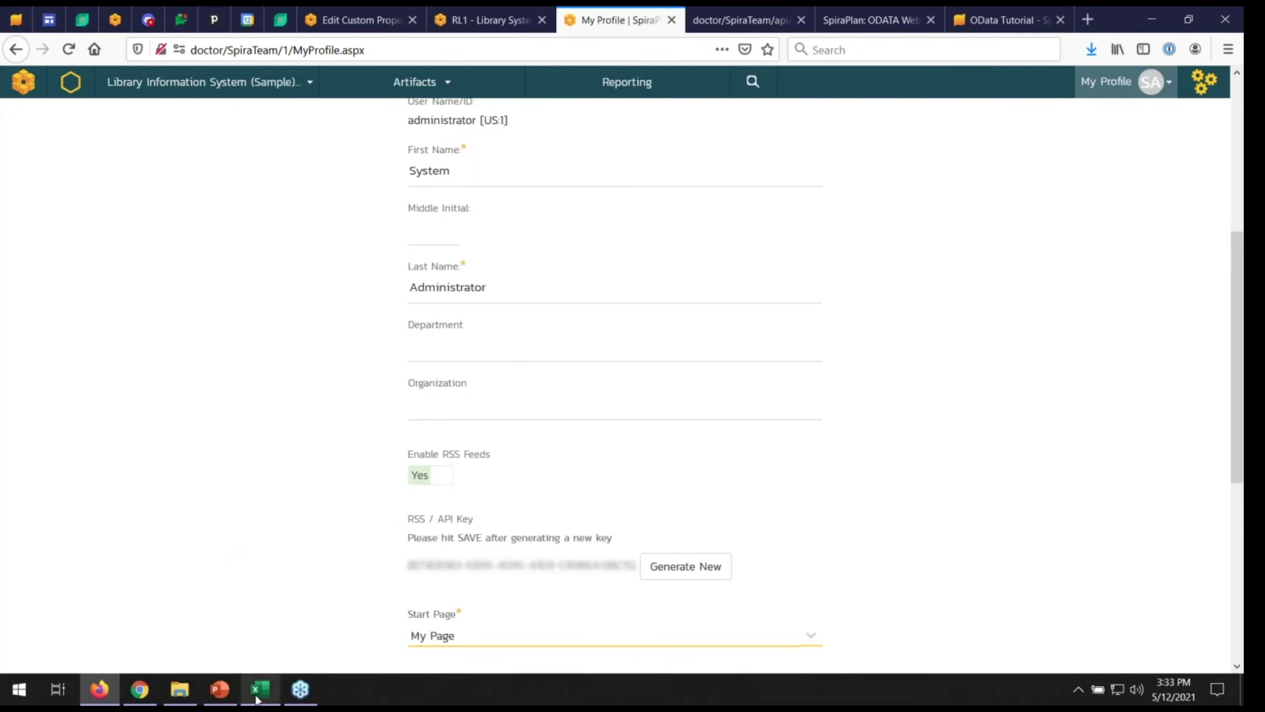
key(alt+Tab)
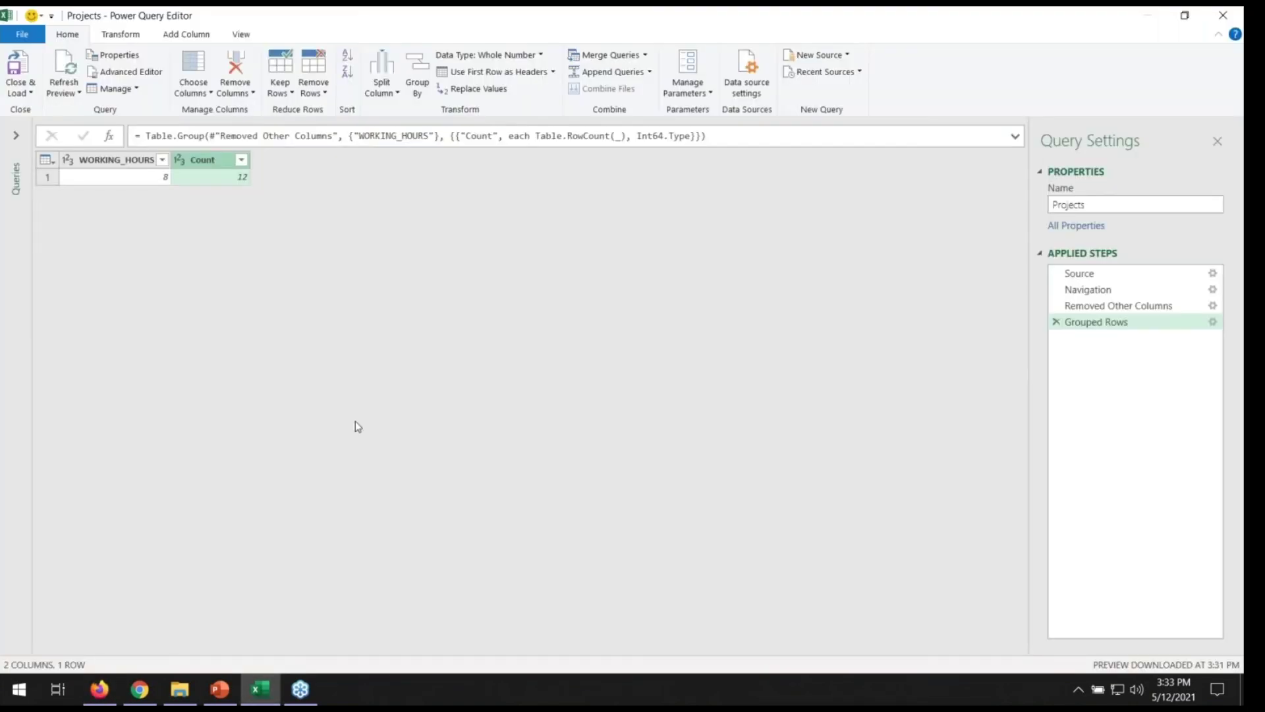
click(99, 689)
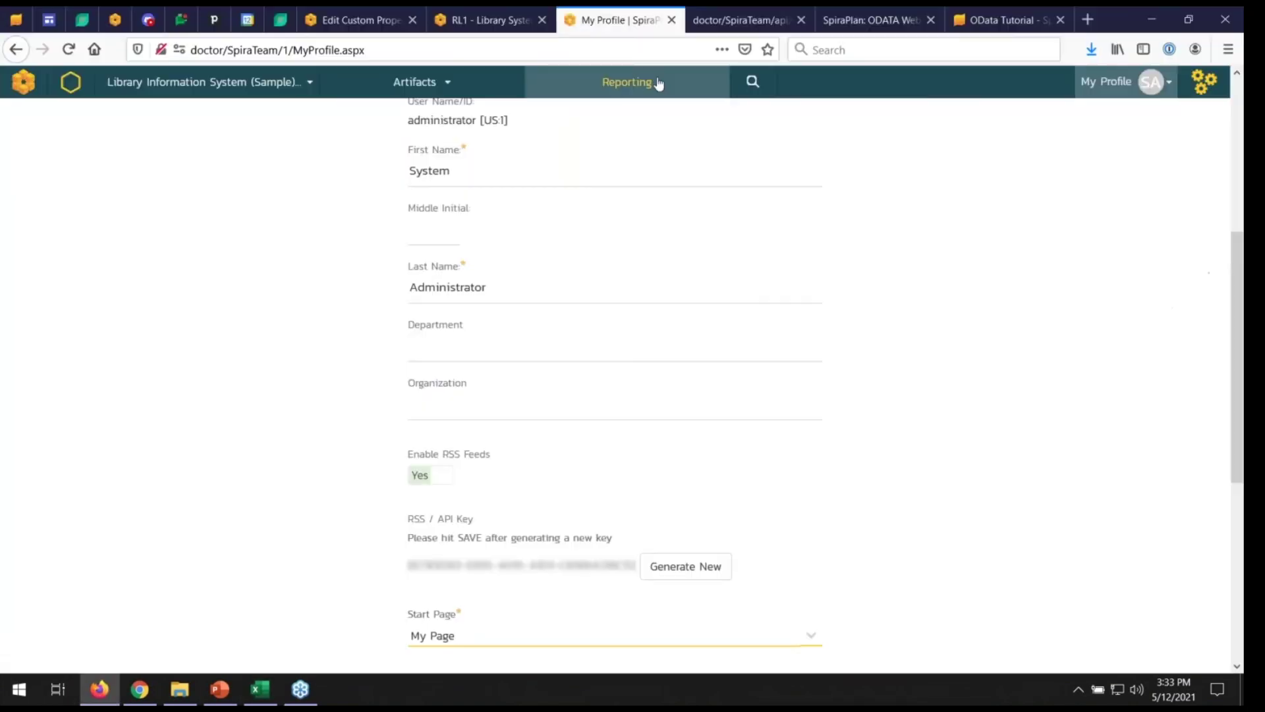
scroll(683, 424, down, 4)
click(867, 20)
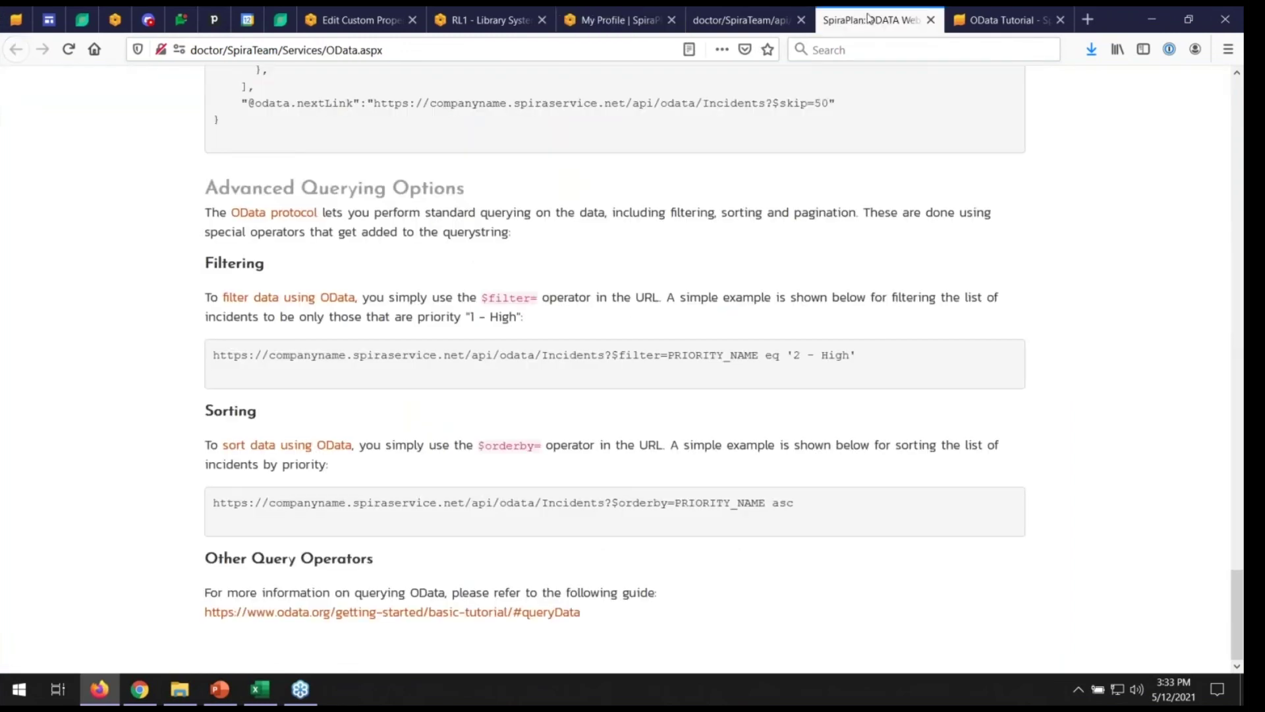
click(1002, 19)
scroll(613, 389, down, 15)
scroll(613, 388, up, 15)
scroll(612, 389, up, 15)
scroll(613, 389, up, 20)
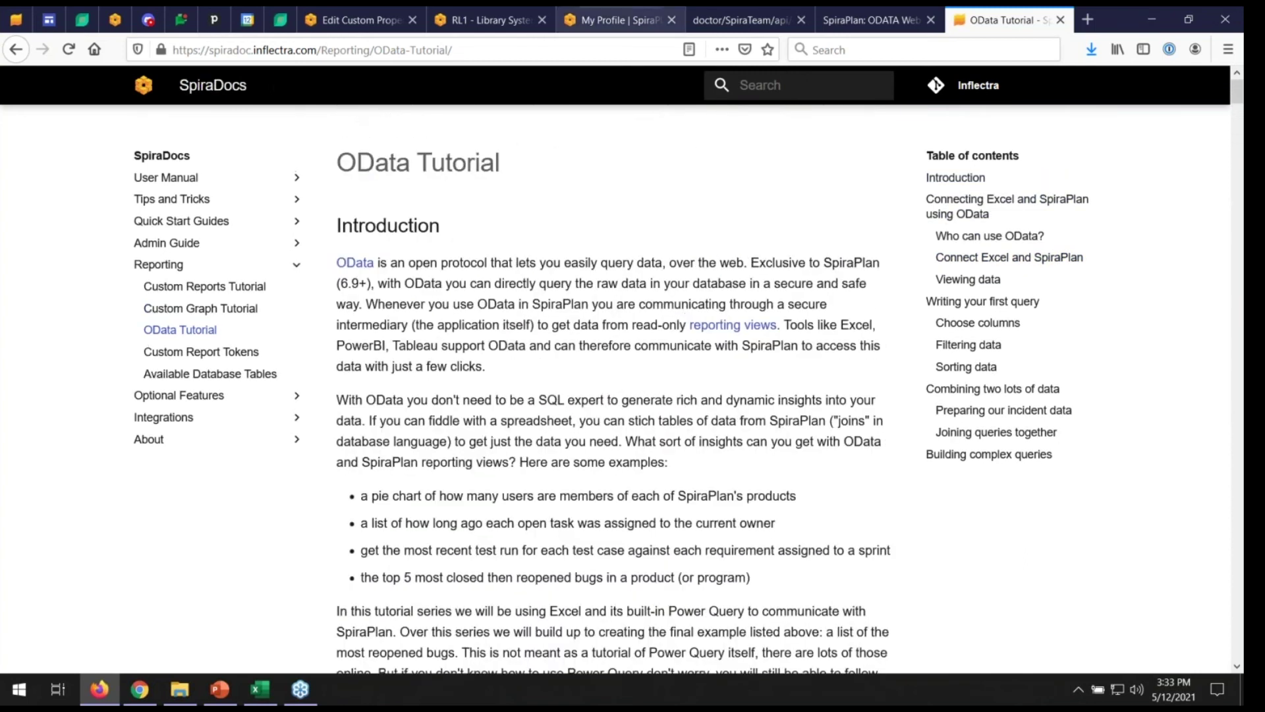
Return to SpiraPlan and view the Edit Reports page in system administration.
click(612, 21)
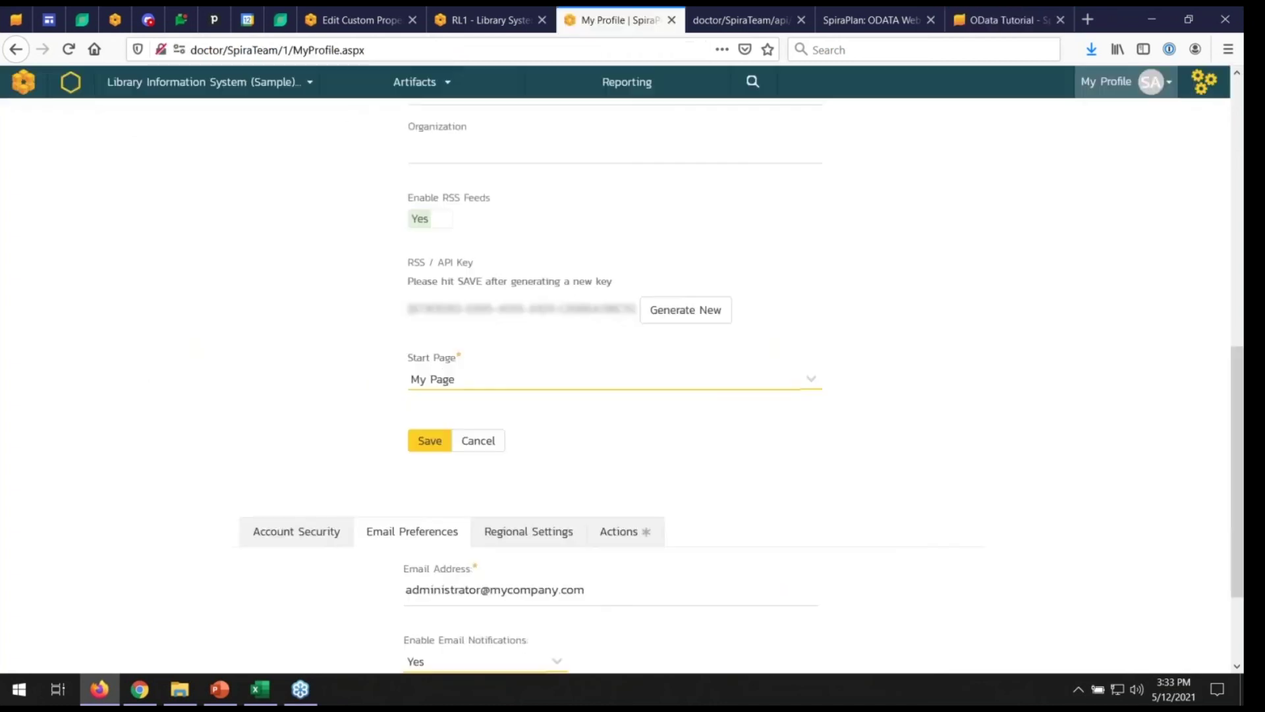
click(1205, 92)
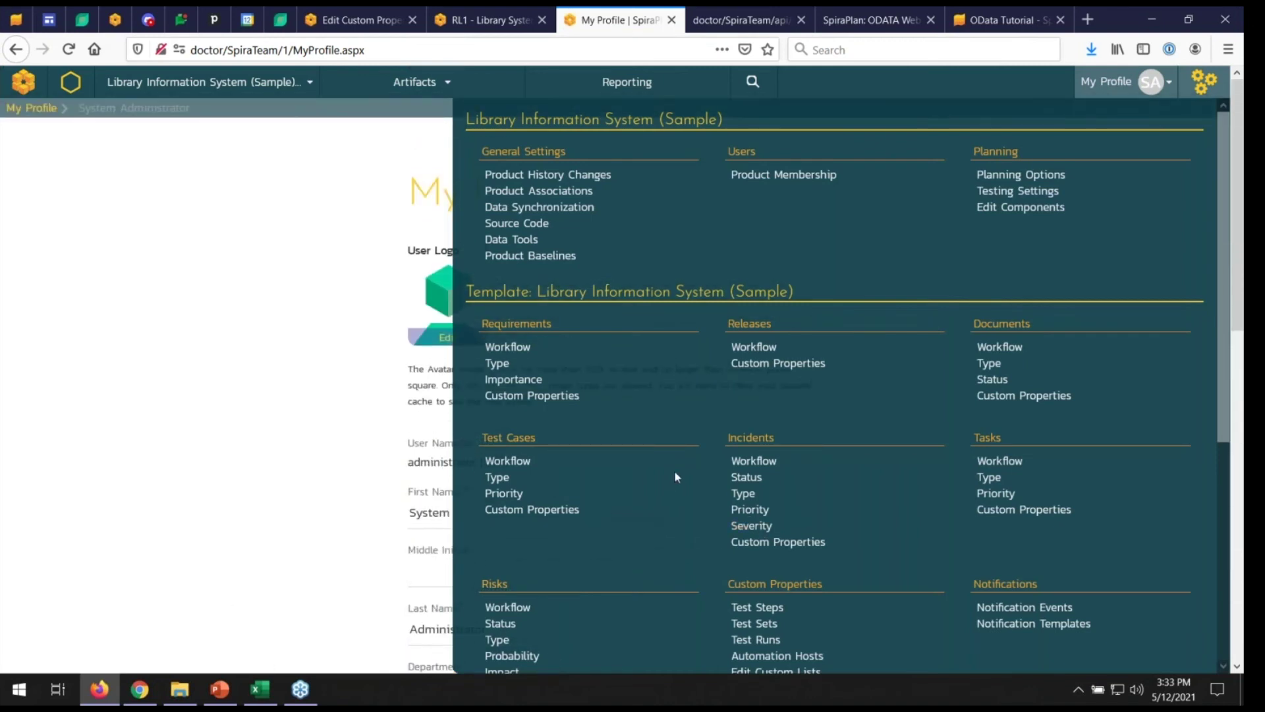
scroll(704, 468, down, 5)
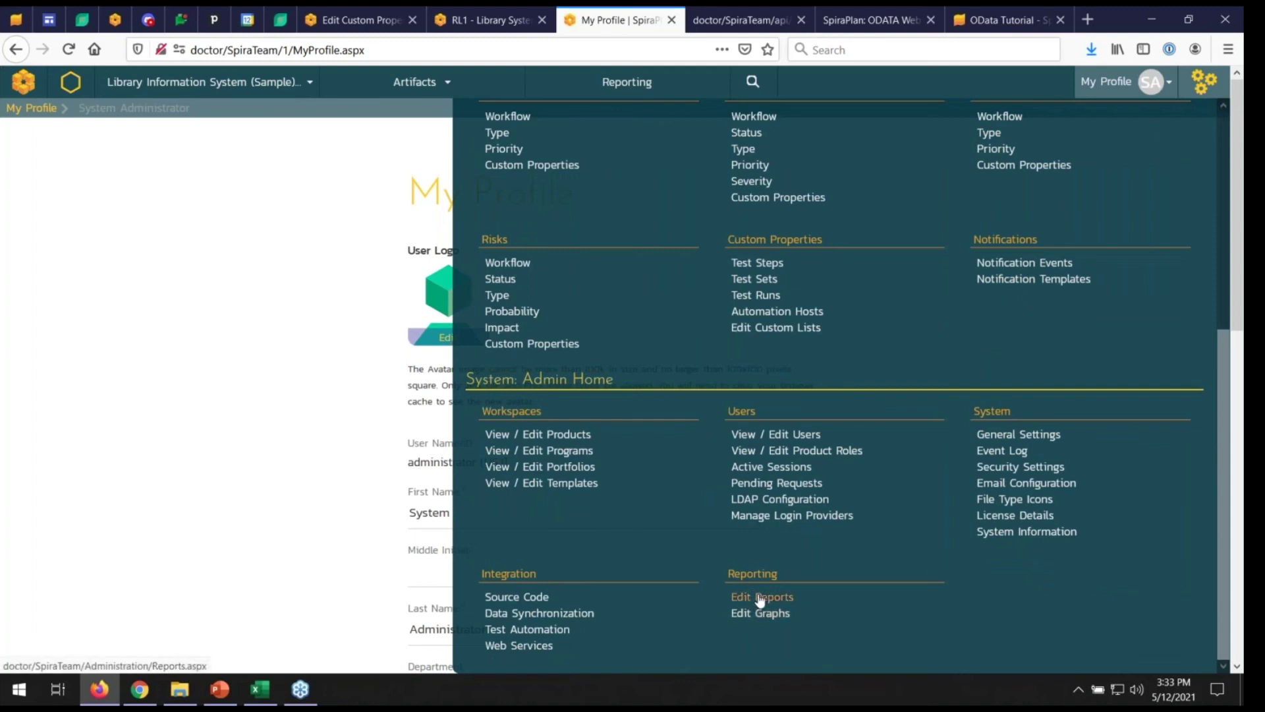
click(759, 598)
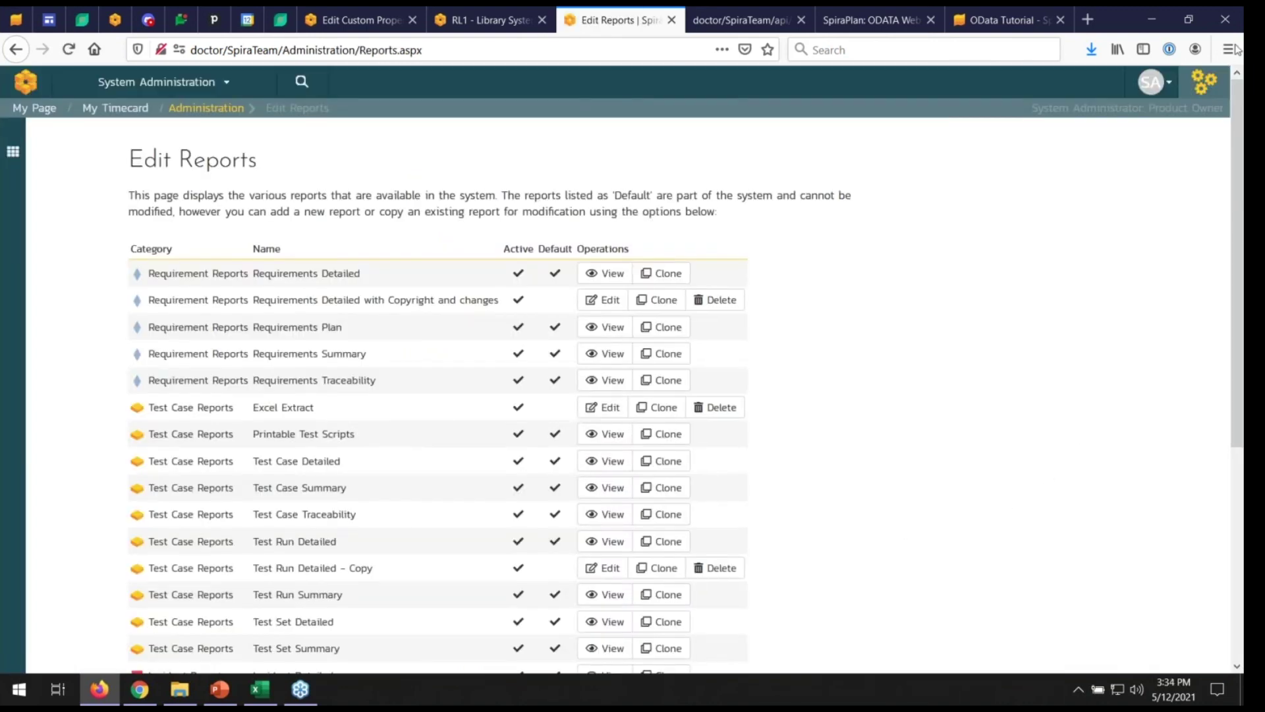
Open the first listed user for editing from system administration and set Report Administrator to Yes, checking that setting's description.
click(1202, 83)
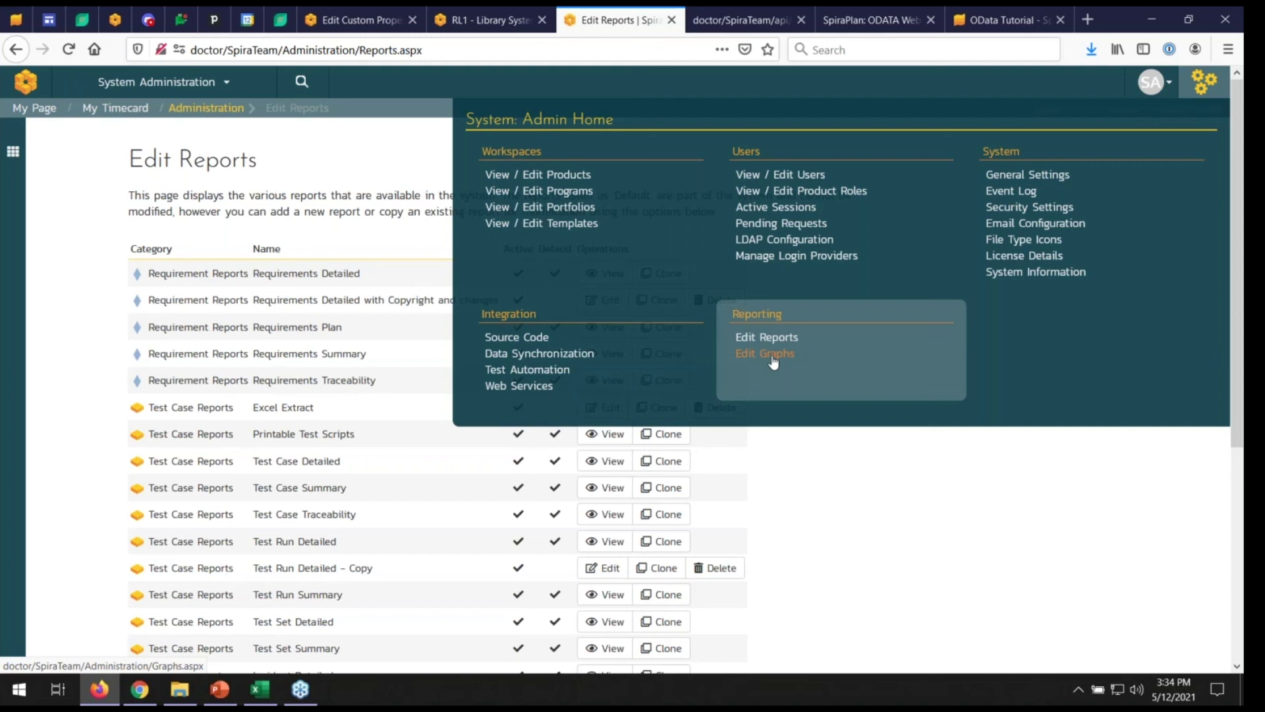
click(768, 185)
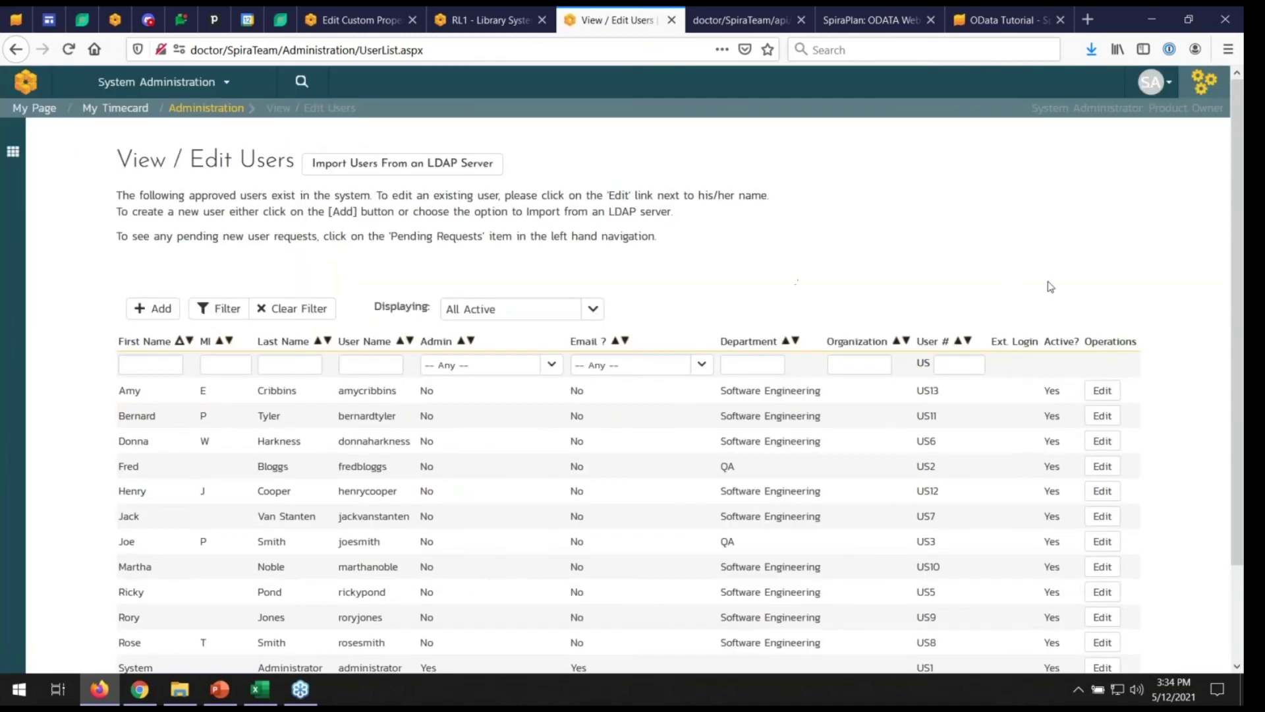
click(1103, 392)
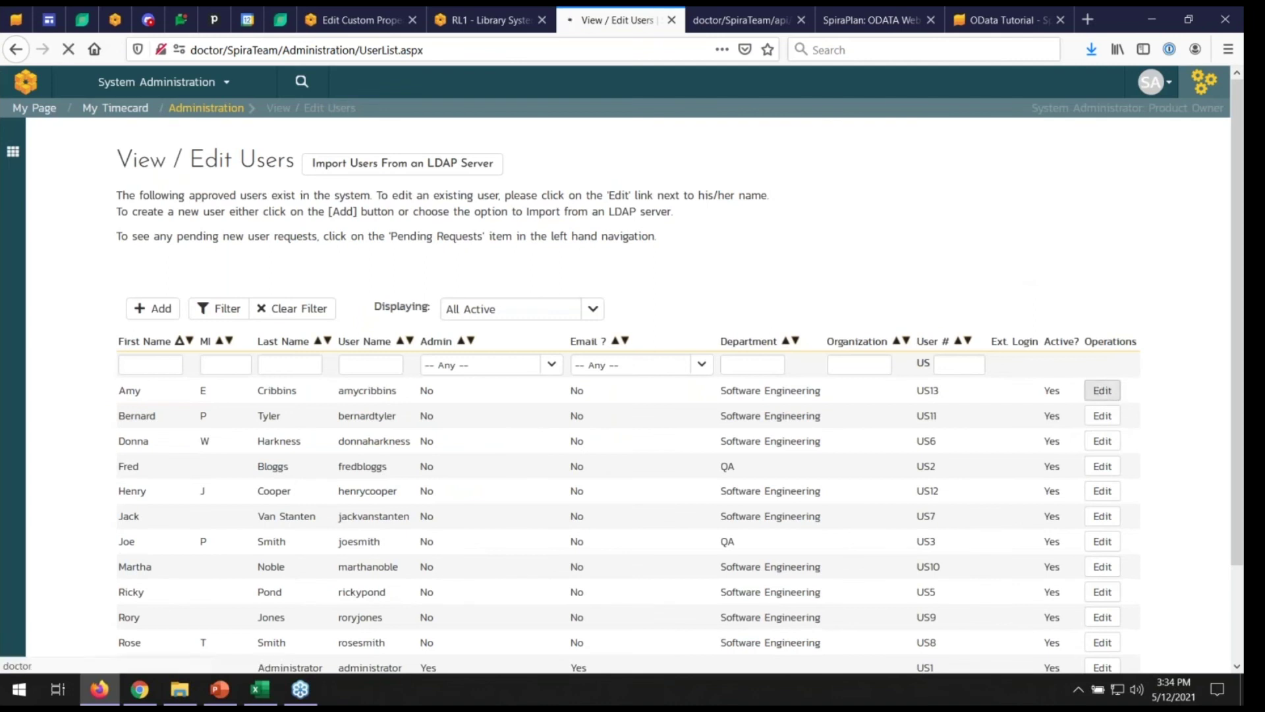
scroll(319, 308, down, 5)
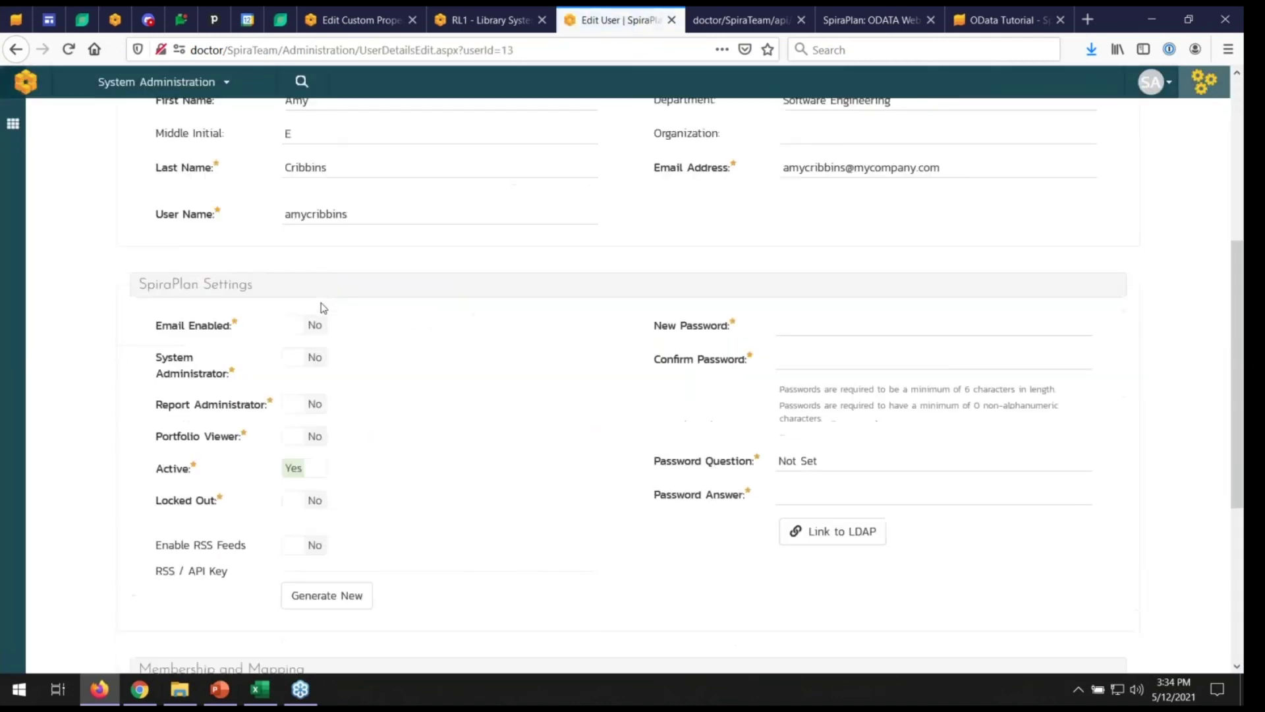
click(301, 413)
mouse_move(235, 406)
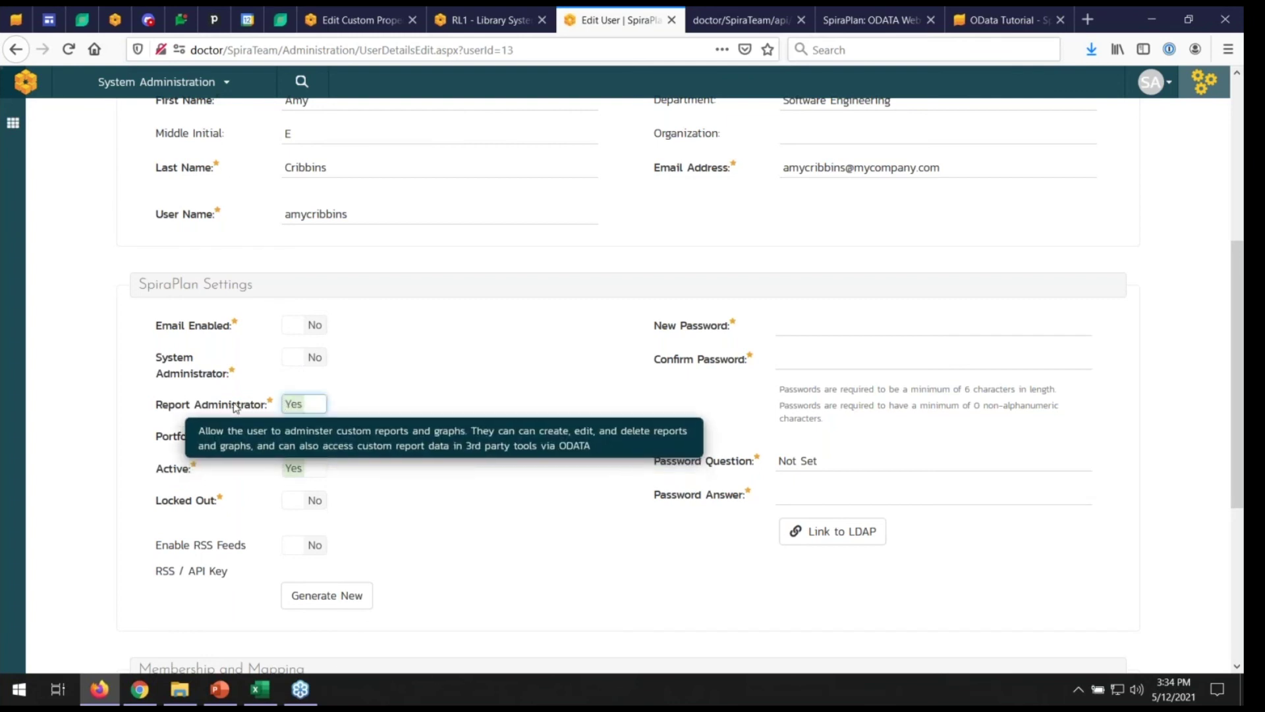